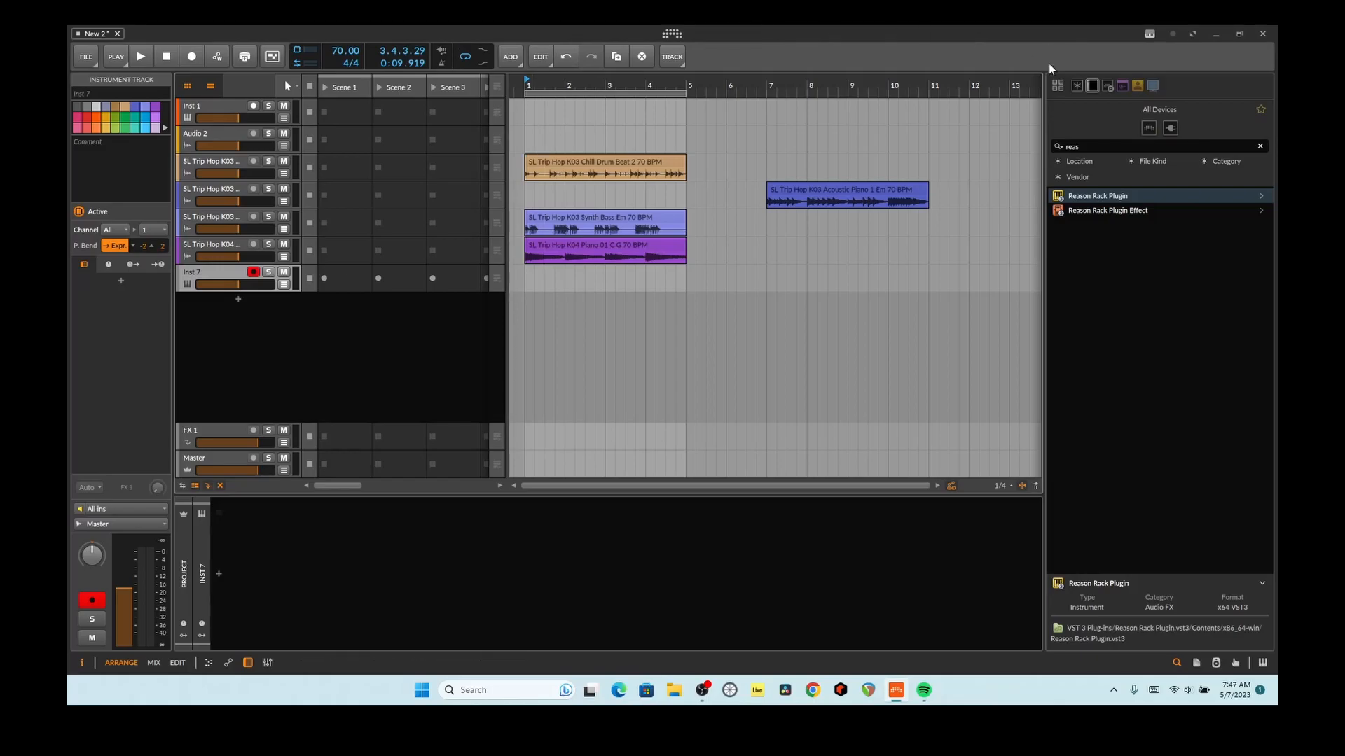
# Browse the Soundtrack Loops Melancholy Chill Hop loop kits in the file browser and play back the arranged loops
pyautogui.click(1152, 86)
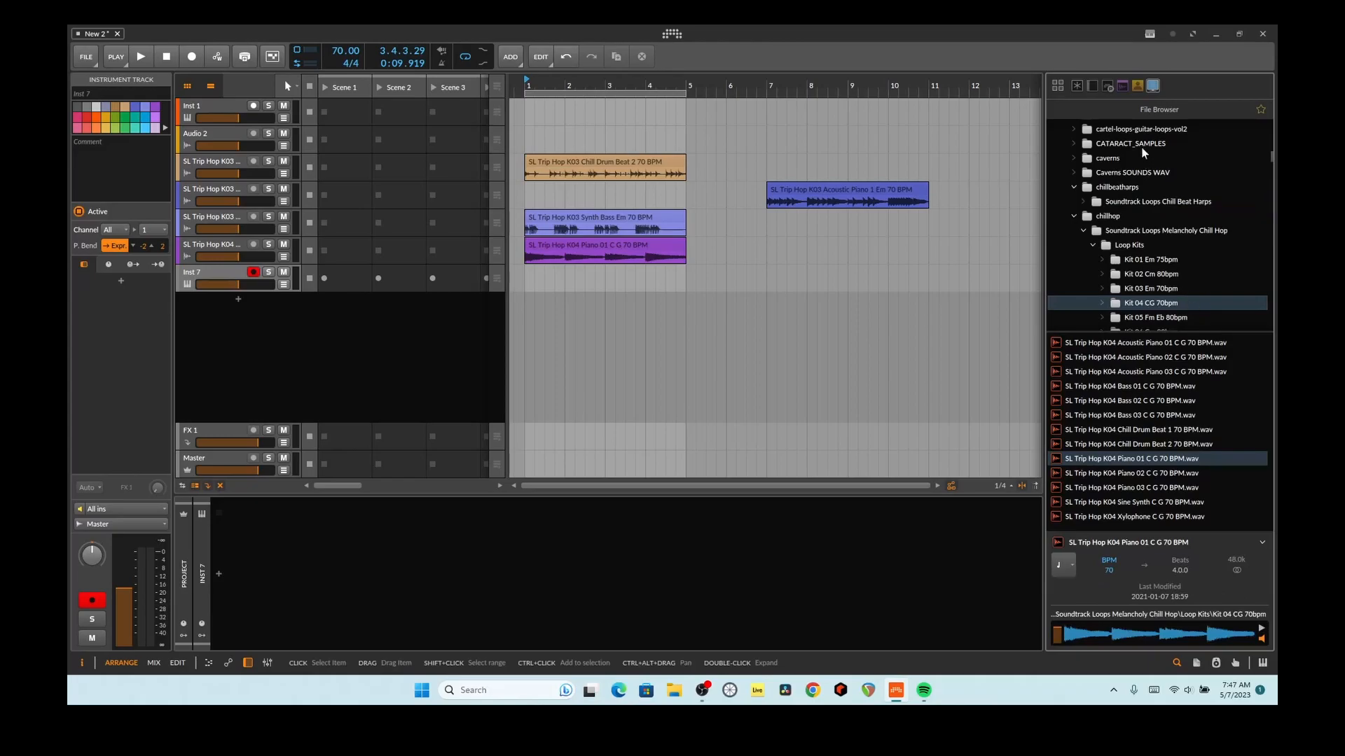
pyautogui.scroll(9, 1182, 273)
pyautogui.scroll(-10, 1179, 258)
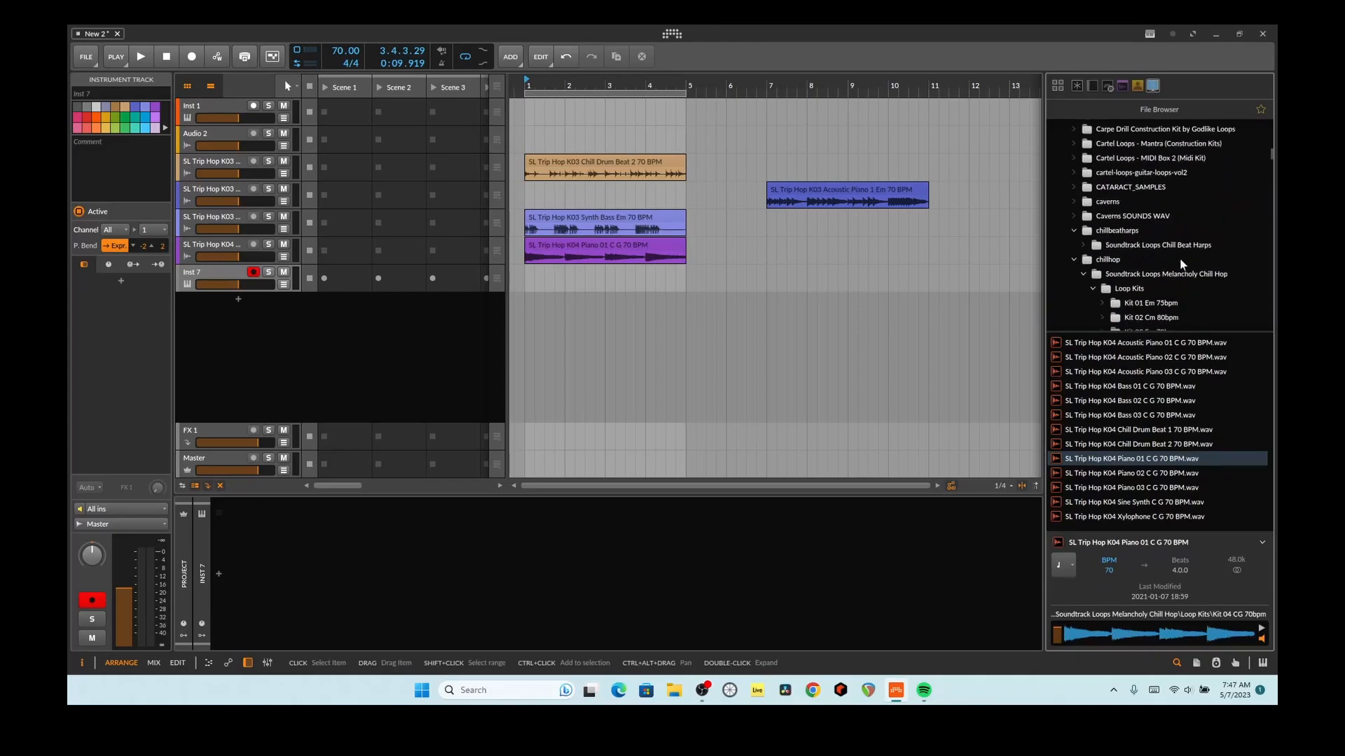
pyautogui.scroll(-1, 1179, 259)
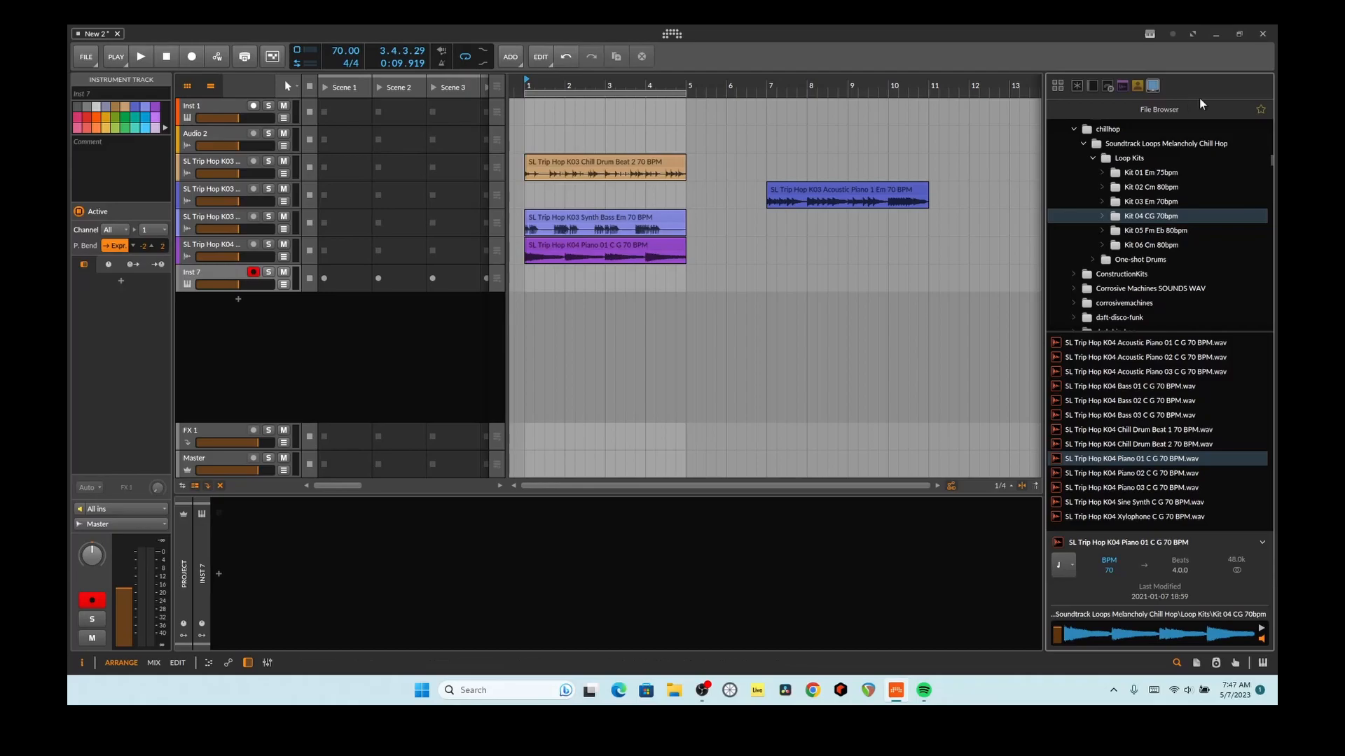
pyautogui.press('space')
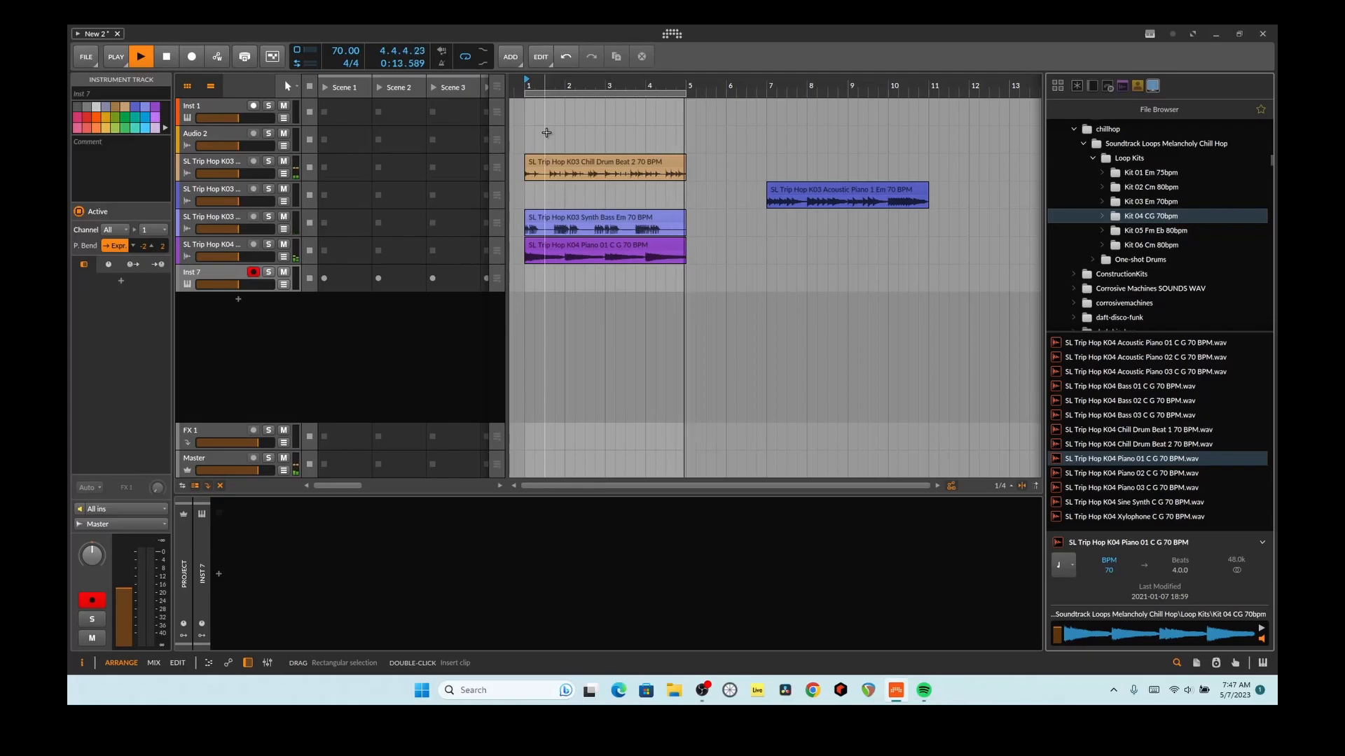
pyautogui.press('space')
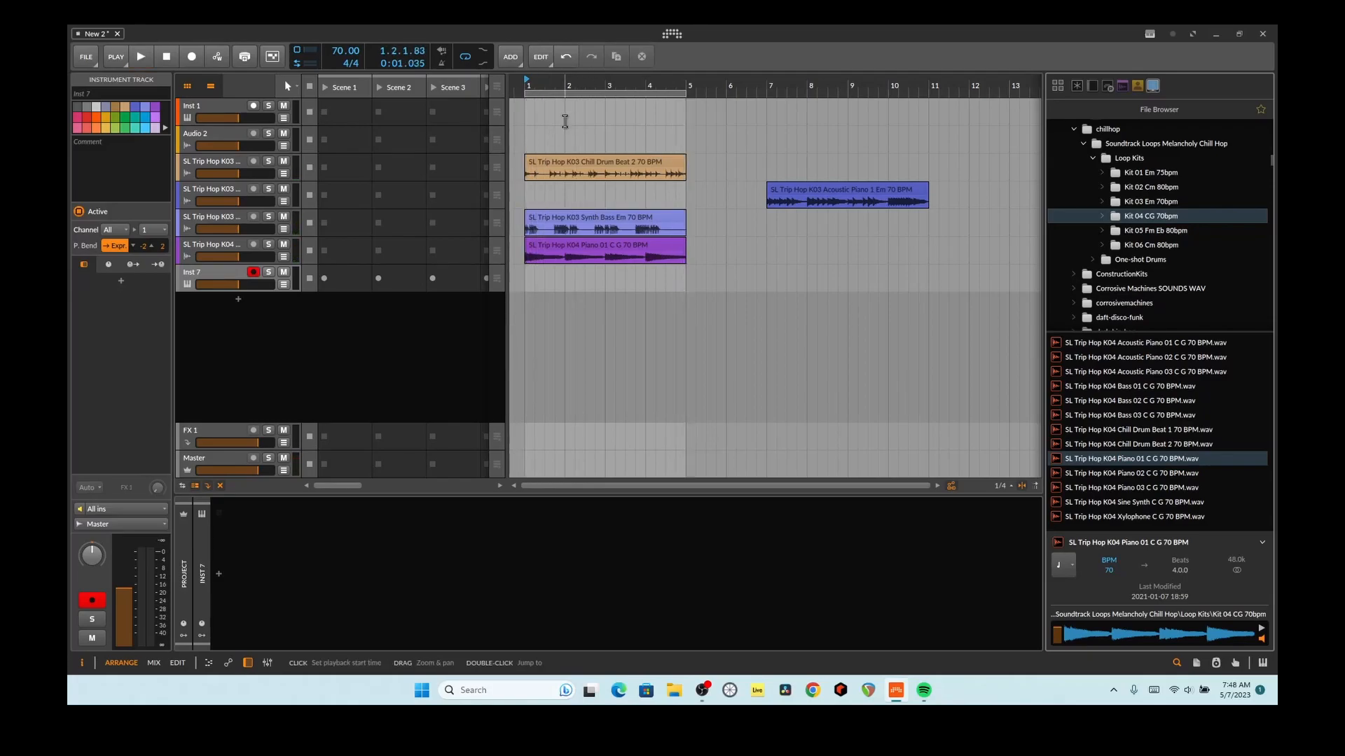
# Move the K03 Acoustic Piano 1 clip to bar 1 on its own track and mute the K04 Piano track
pyautogui.moveTo(854, 188); pyautogui.dragTo(613, 193)
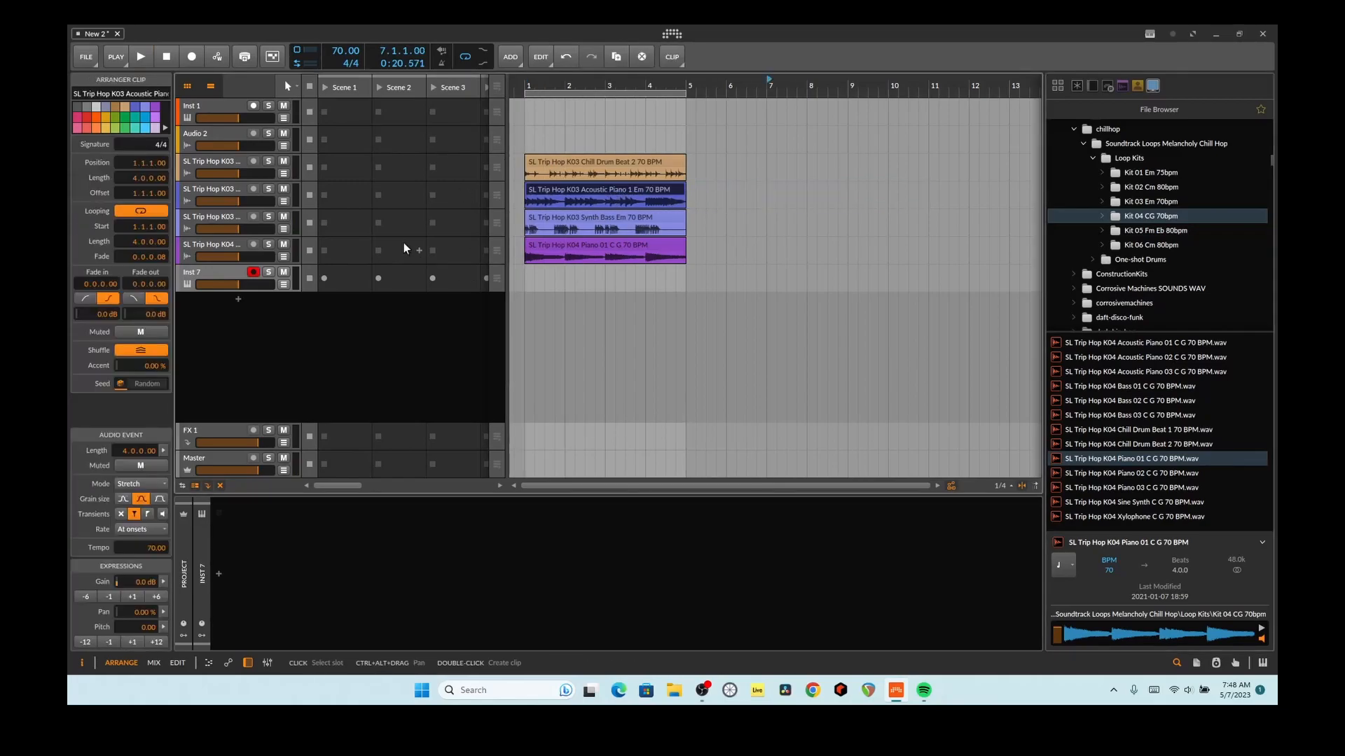
pyautogui.click(284, 245)
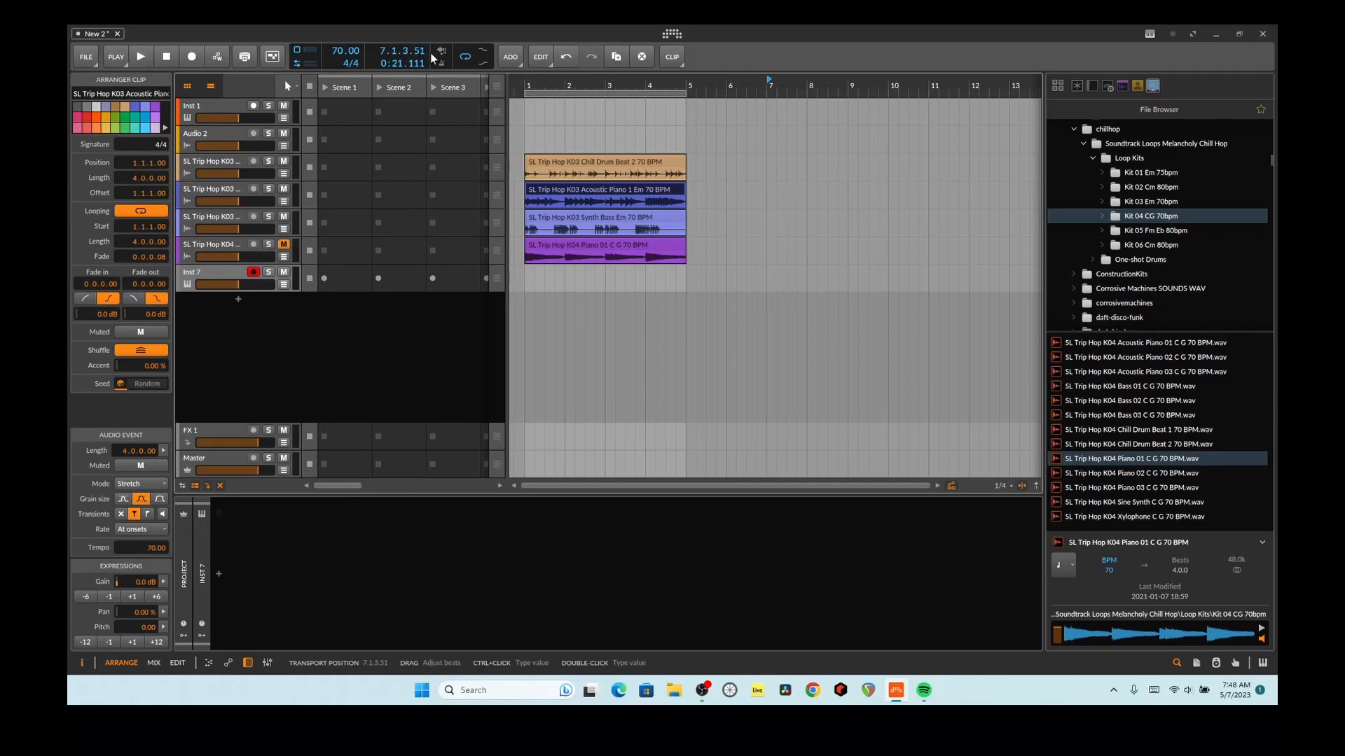
# Play the arrangement from bar 1 to hear the aligned K03 loops together, and stop playback
pyautogui.click(528, 87)
pyautogui.press('space')
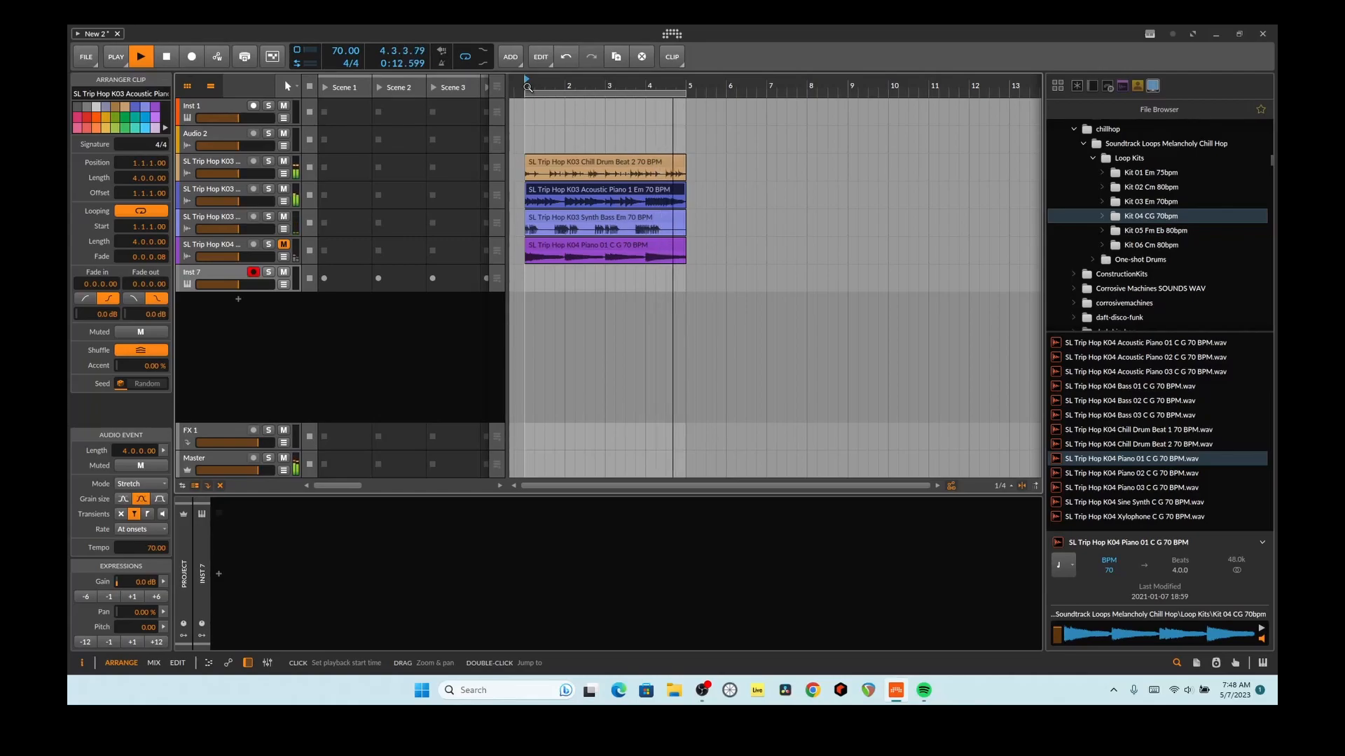
pyautogui.press('space')
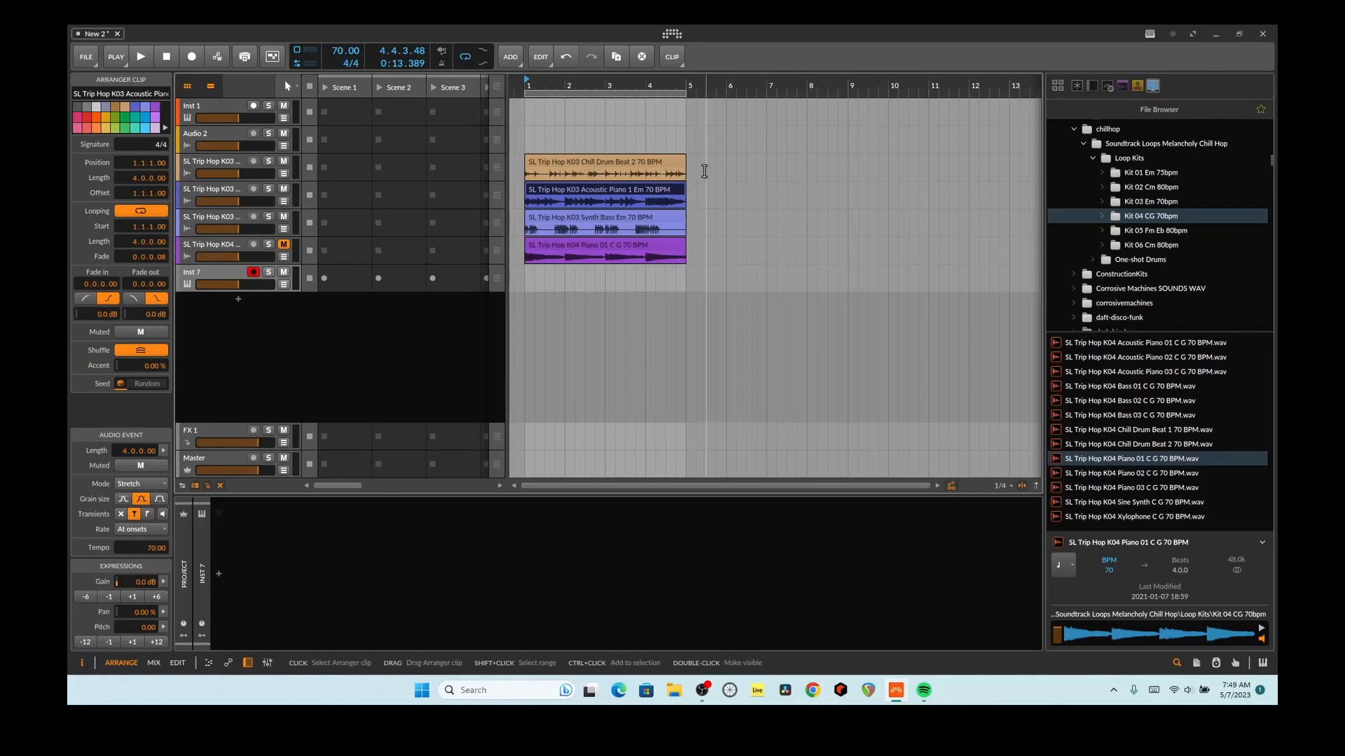
# Mute the K03 Acoustic Piano and Synth Bass tracks and play the Chill Drum Beat 2 clip on its own
pyautogui.click(645, 159)
pyautogui.click(284, 189)
pyautogui.click(284, 217)
pyautogui.press('space')
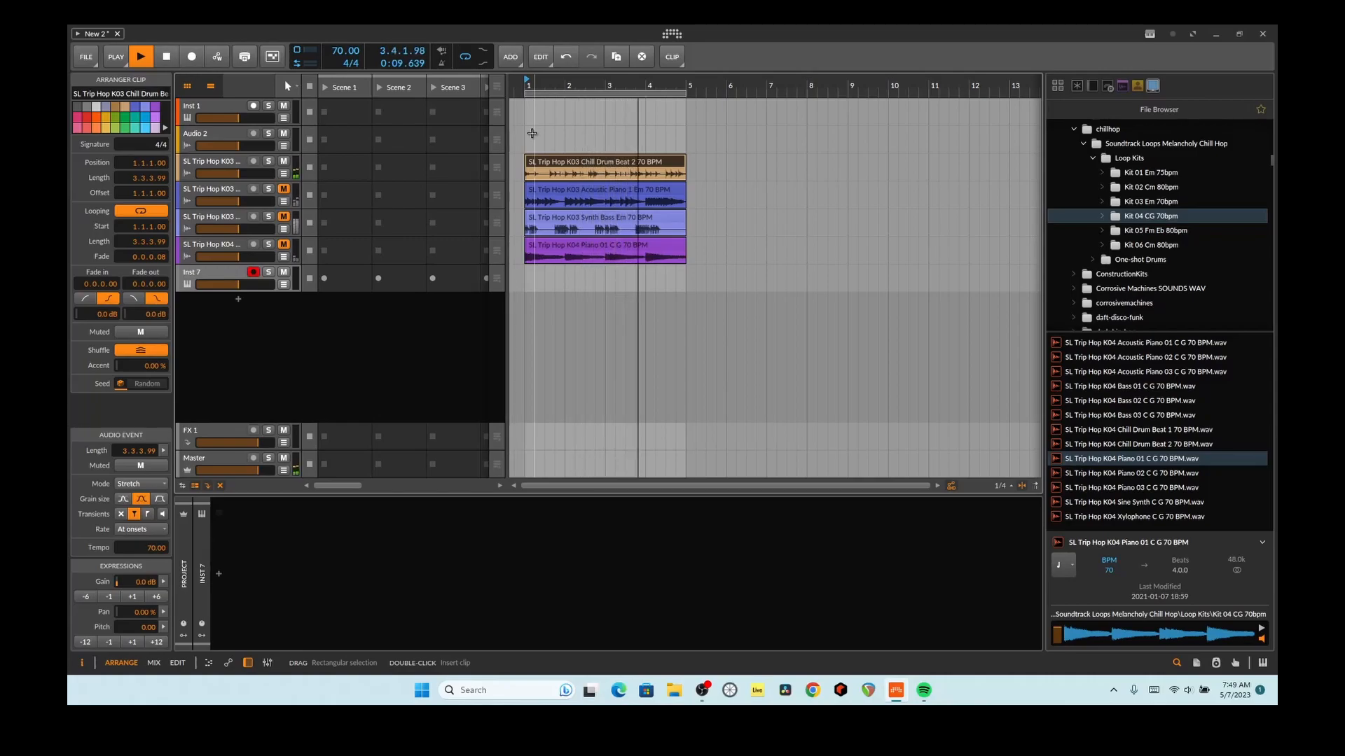
pyautogui.press('space')
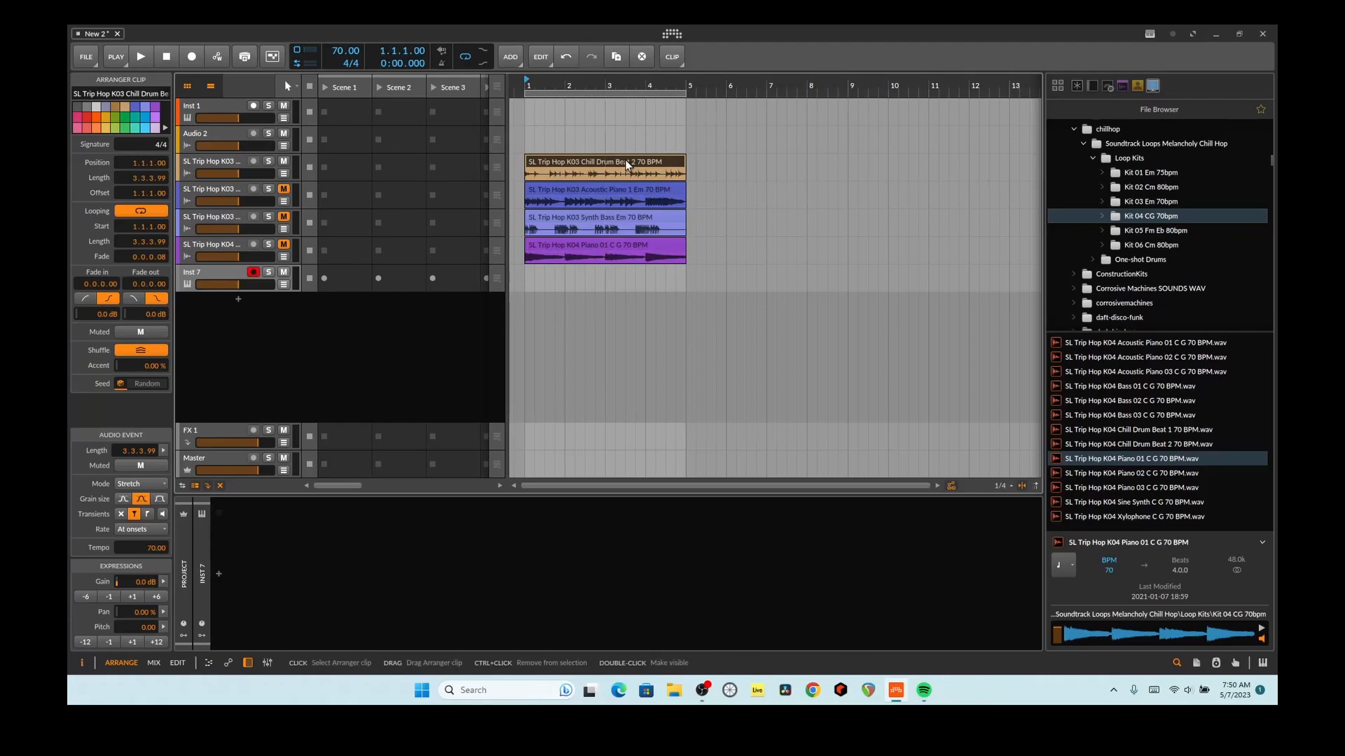
pyautogui.press('space')
# Bounce and slice the Chill Drum Beat 2 clip to a Drum Machine at 1/8 notes, pre-fader and 24-bit
pyautogui.rightClick(628, 161)
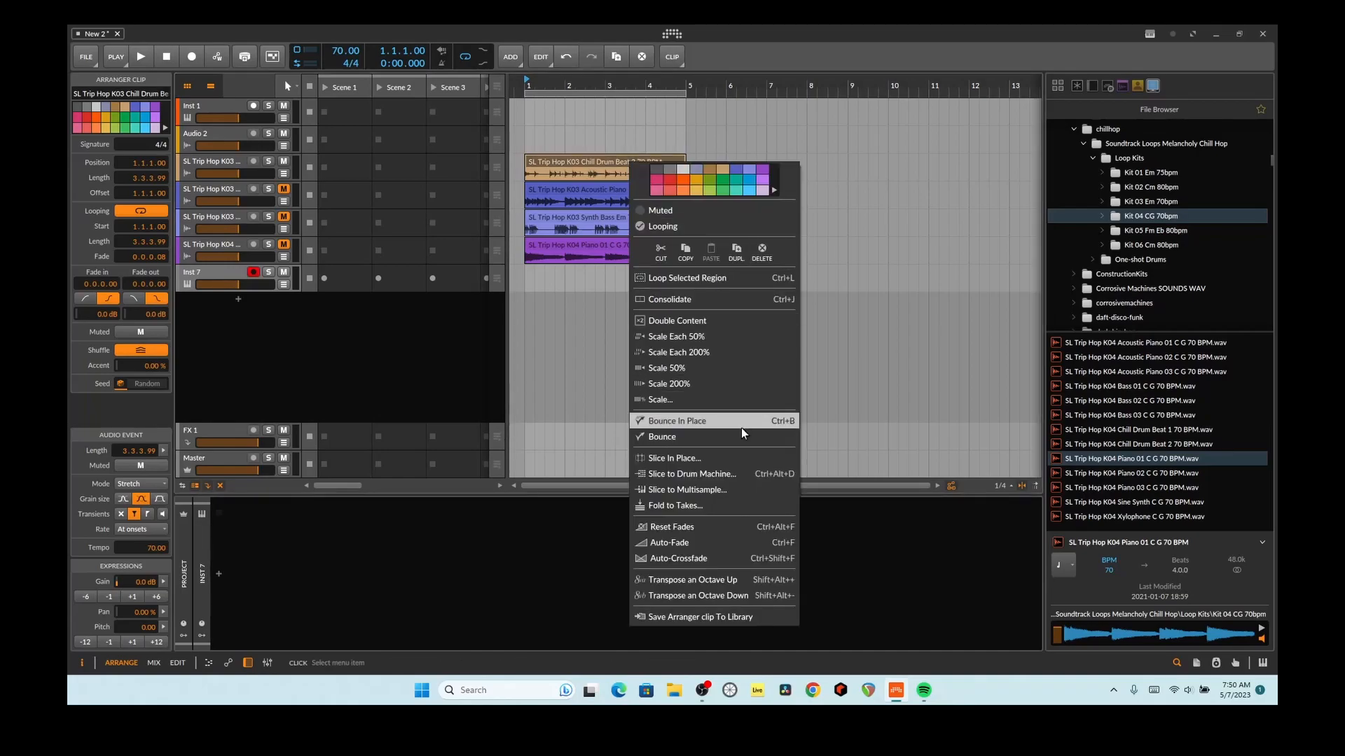
pyautogui.click(728, 475)
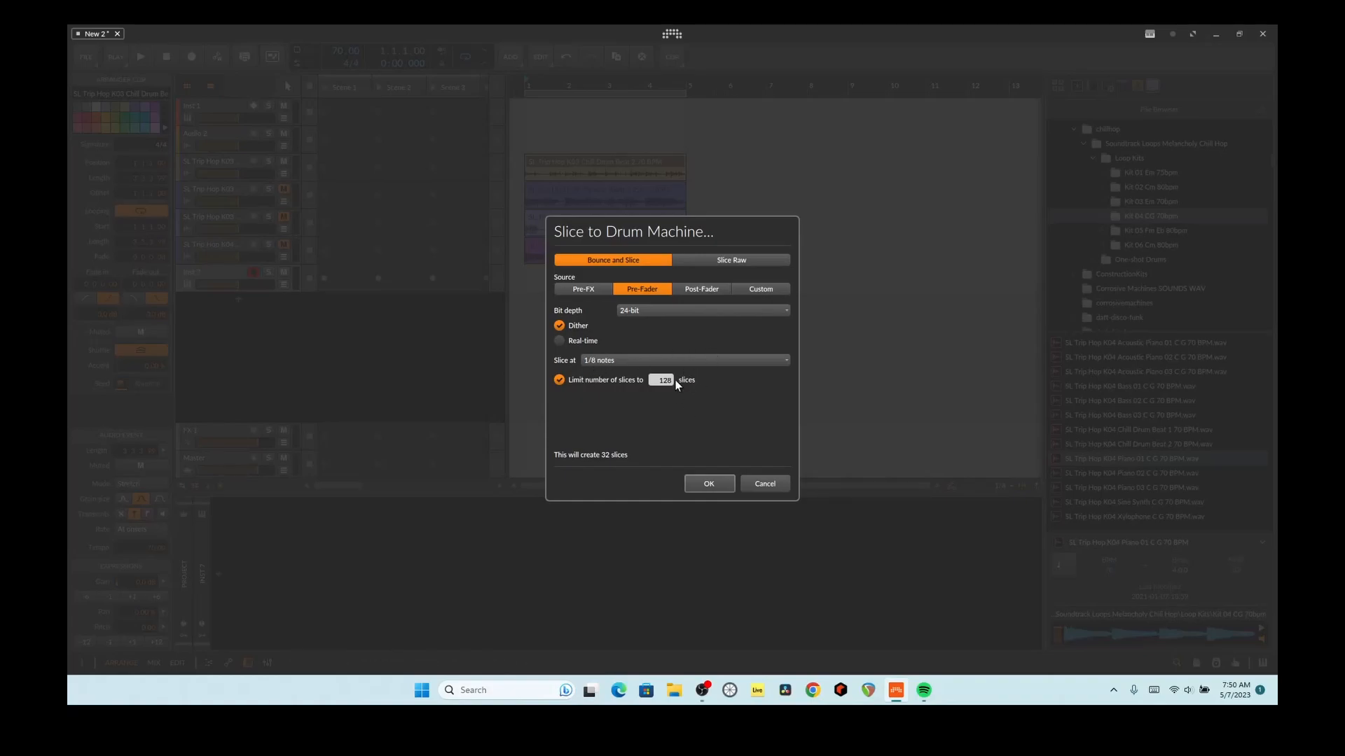
pyautogui.click(715, 483)
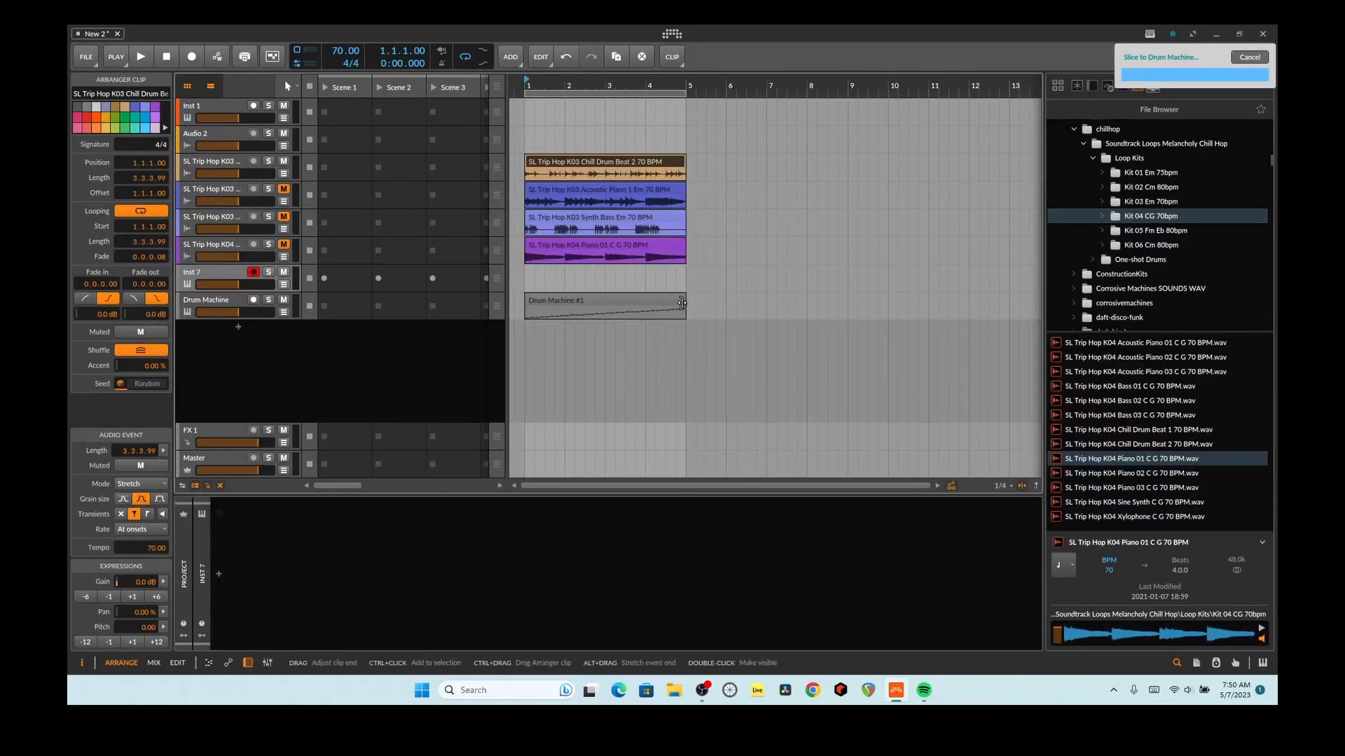
pyautogui.click(557, 300)
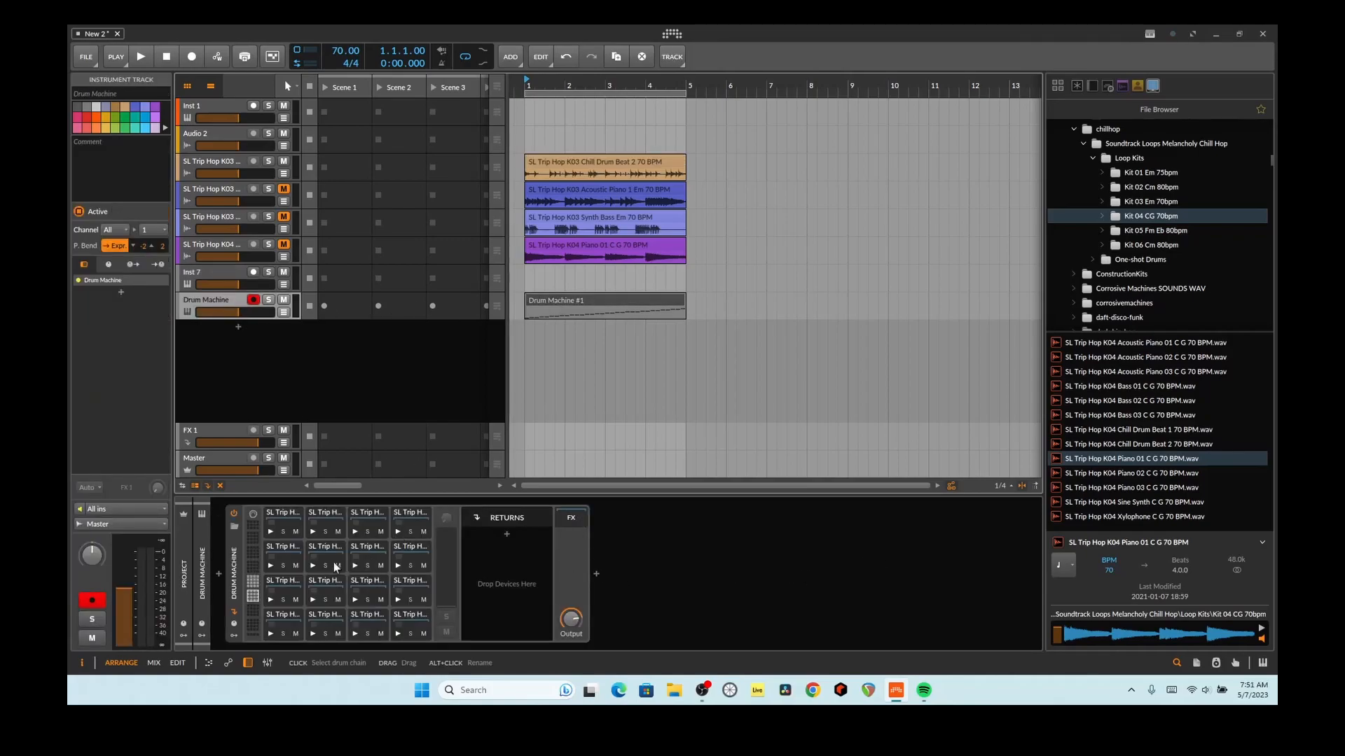
# Audition the sliced drum sounds one after another on the Drum Machine pads, starting from the first slice
pyautogui.click(270, 634)
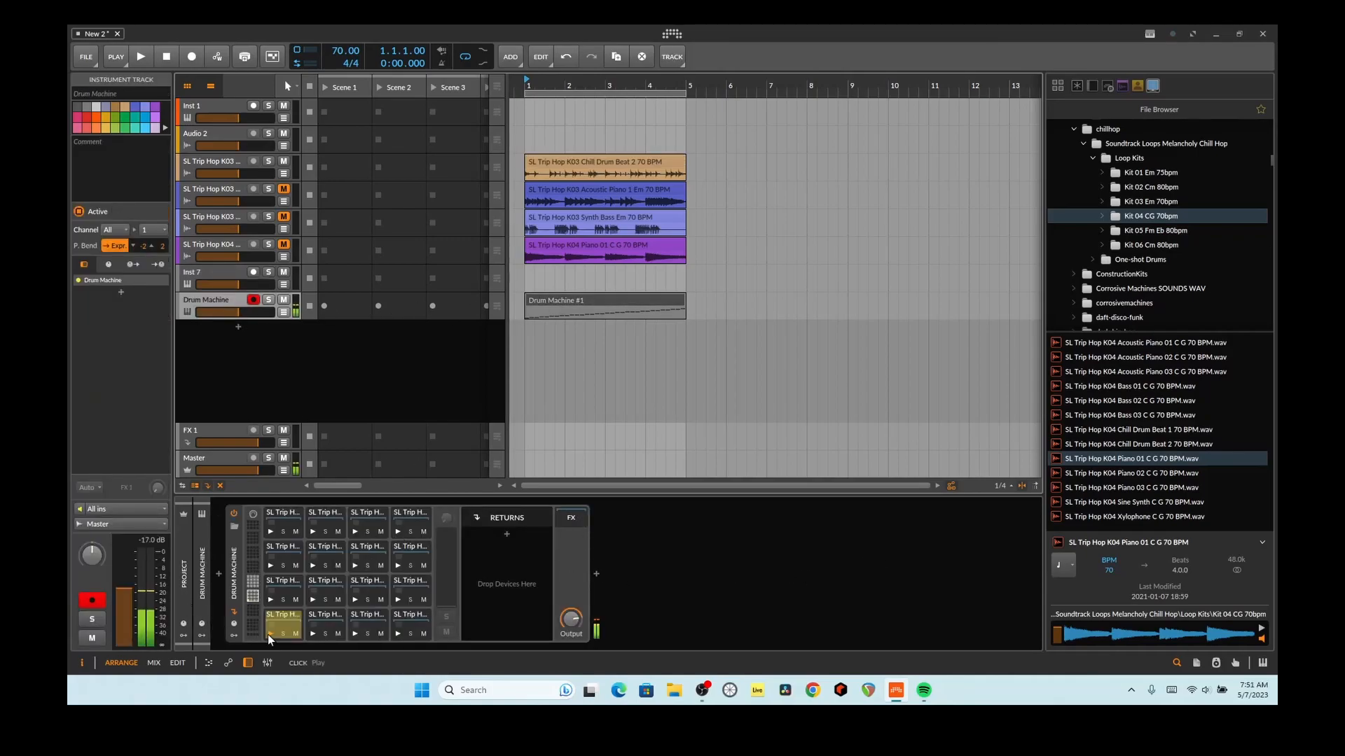
pyautogui.click(313, 633)
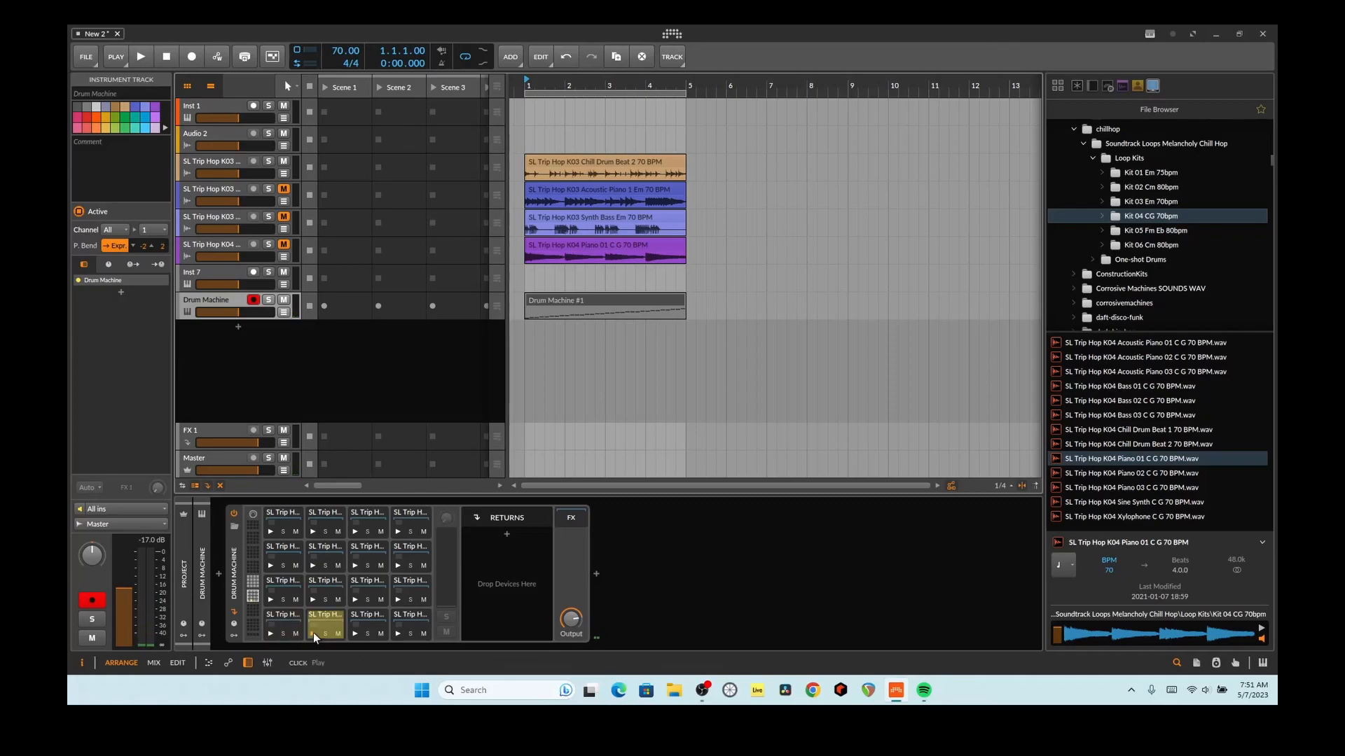
pyautogui.click(355, 634)
pyautogui.click(393, 634)
pyautogui.click(269, 599)
pyautogui.click(315, 602)
pyautogui.click(356, 599)
pyautogui.click(398, 599)
pyautogui.rightClick(398, 599)
pyautogui.click(396, 600)
pyautogui.click(275, 566)
pyautogui.click(312, 567)
pyautogui.click(352, 565)
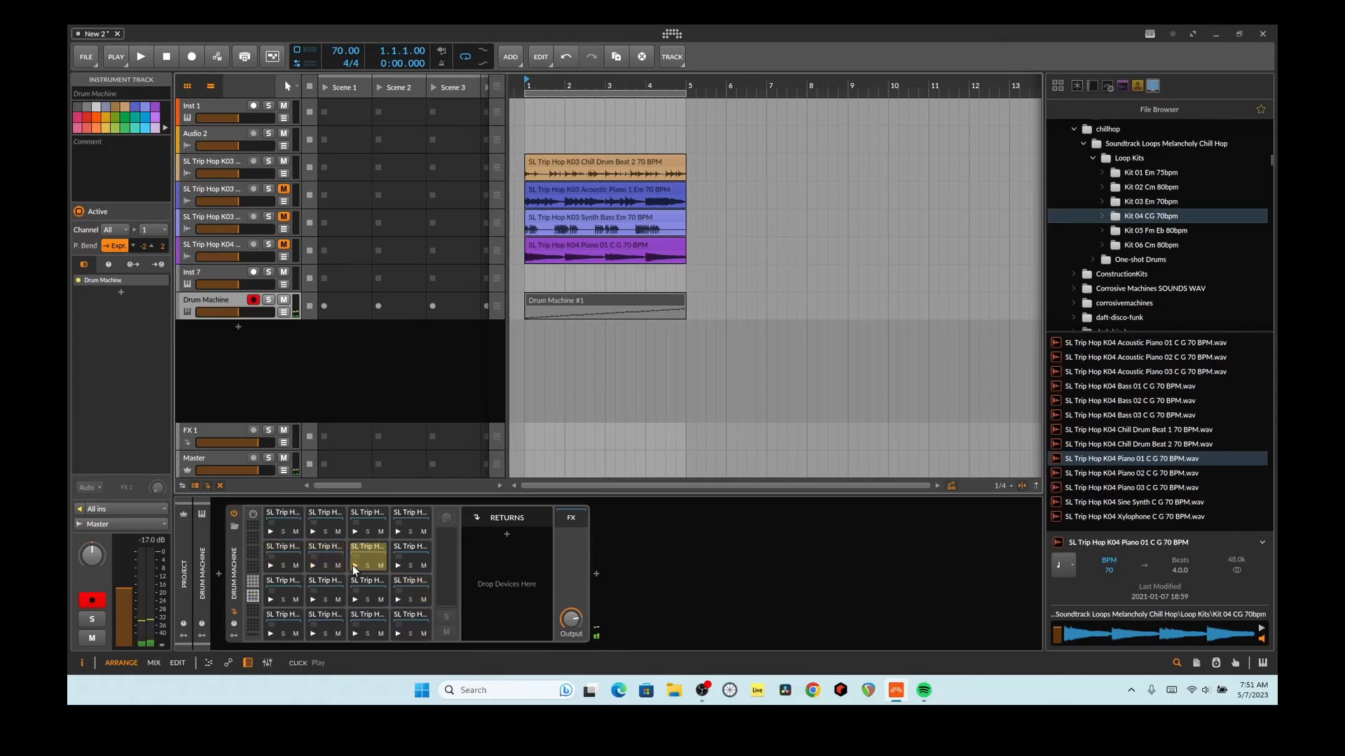
# Select the Drum Machine clip and inspect the Sampler waveform regions of several individual slice pads
pyautogui.click(562, 303)
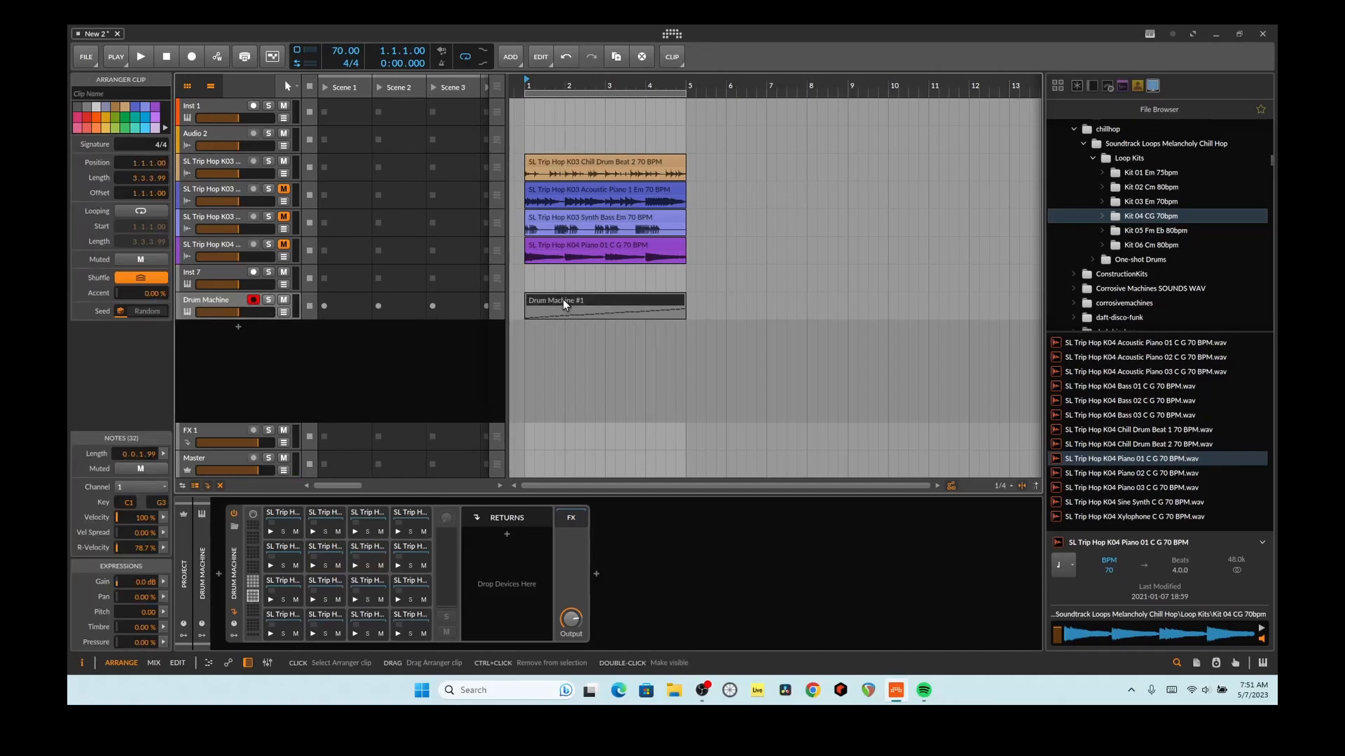
pyautogui.click(359, 624)
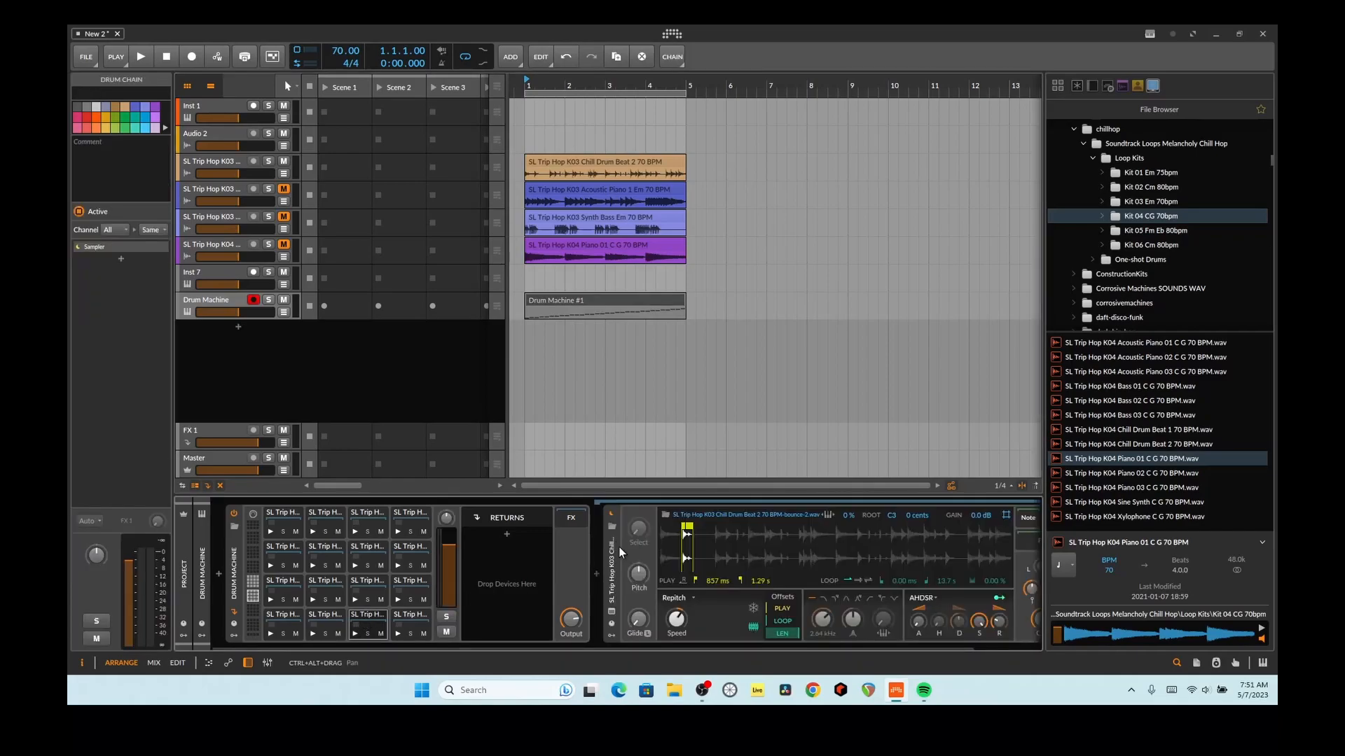
pyautogui.scroll(3, 695, 559)
pyautogui.scroll(4, 695, 559)
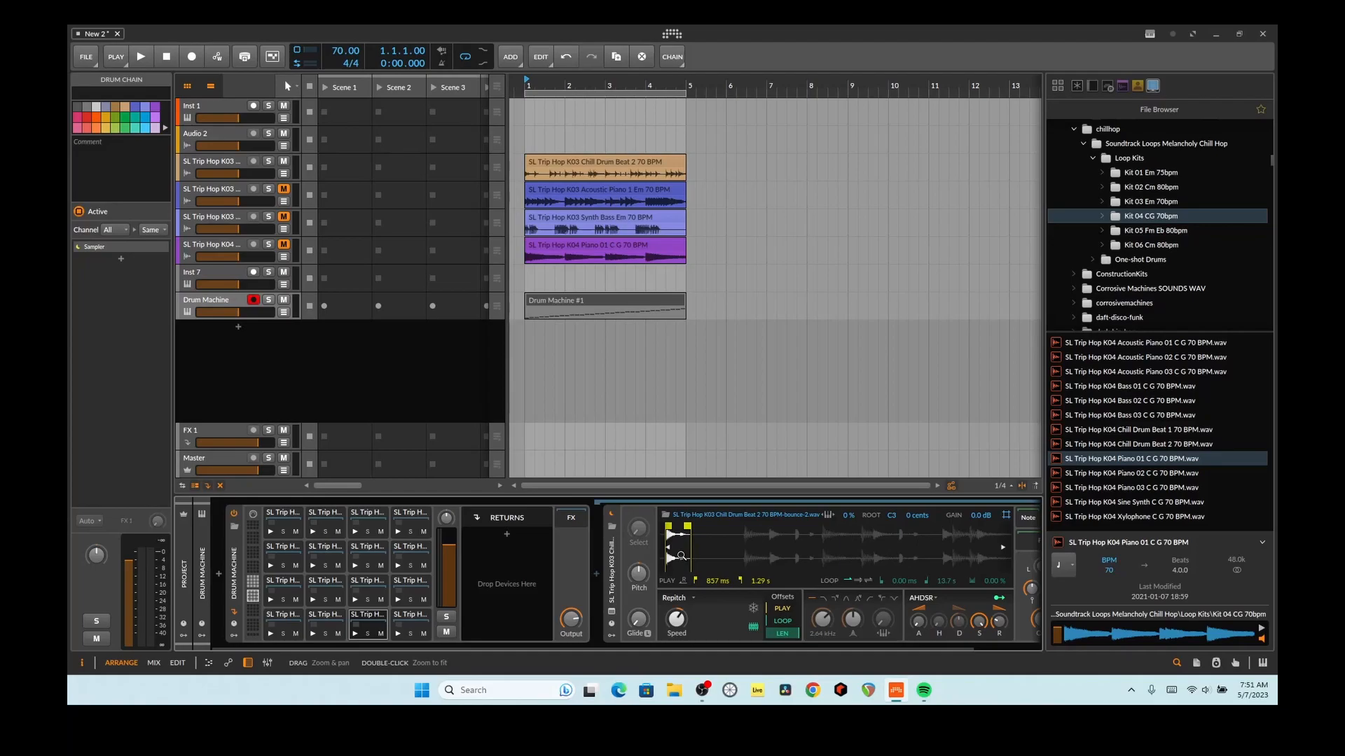
pyautogui.click(350, 635)
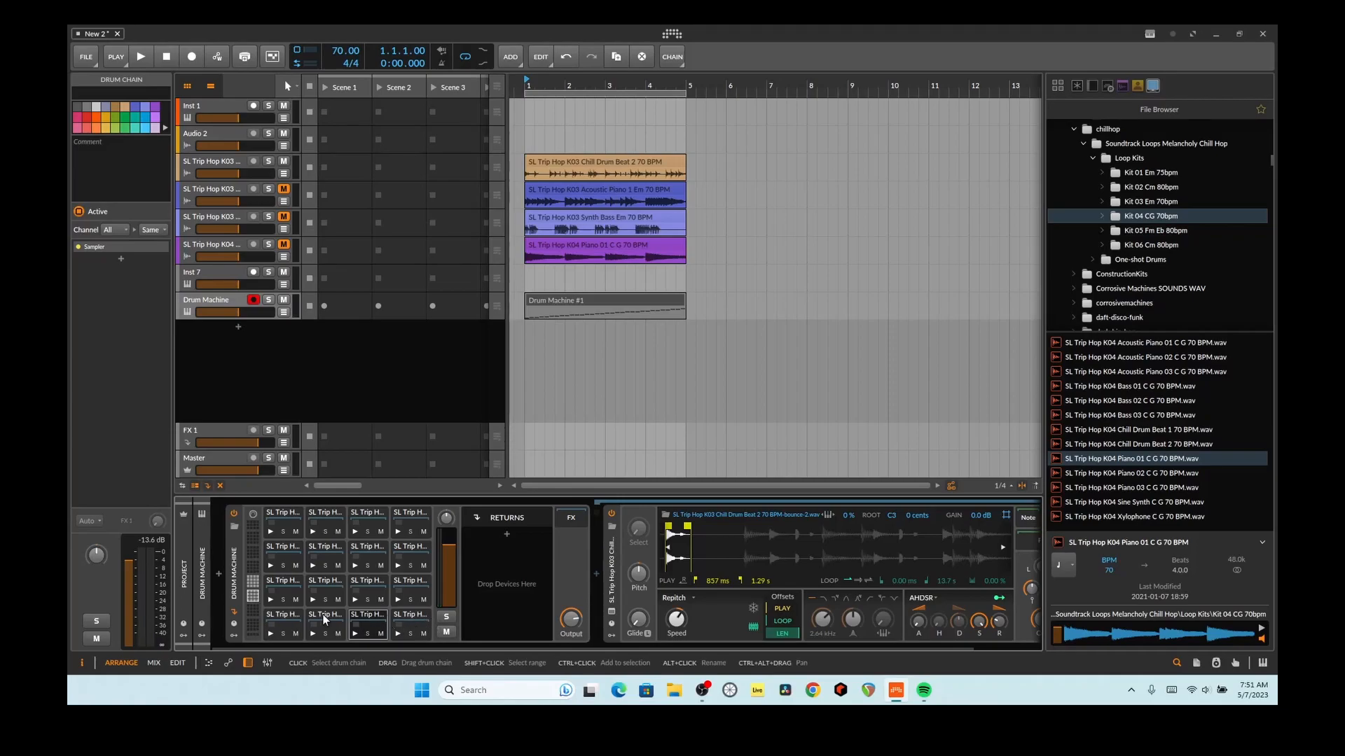
pyautogui.click(396, 615)
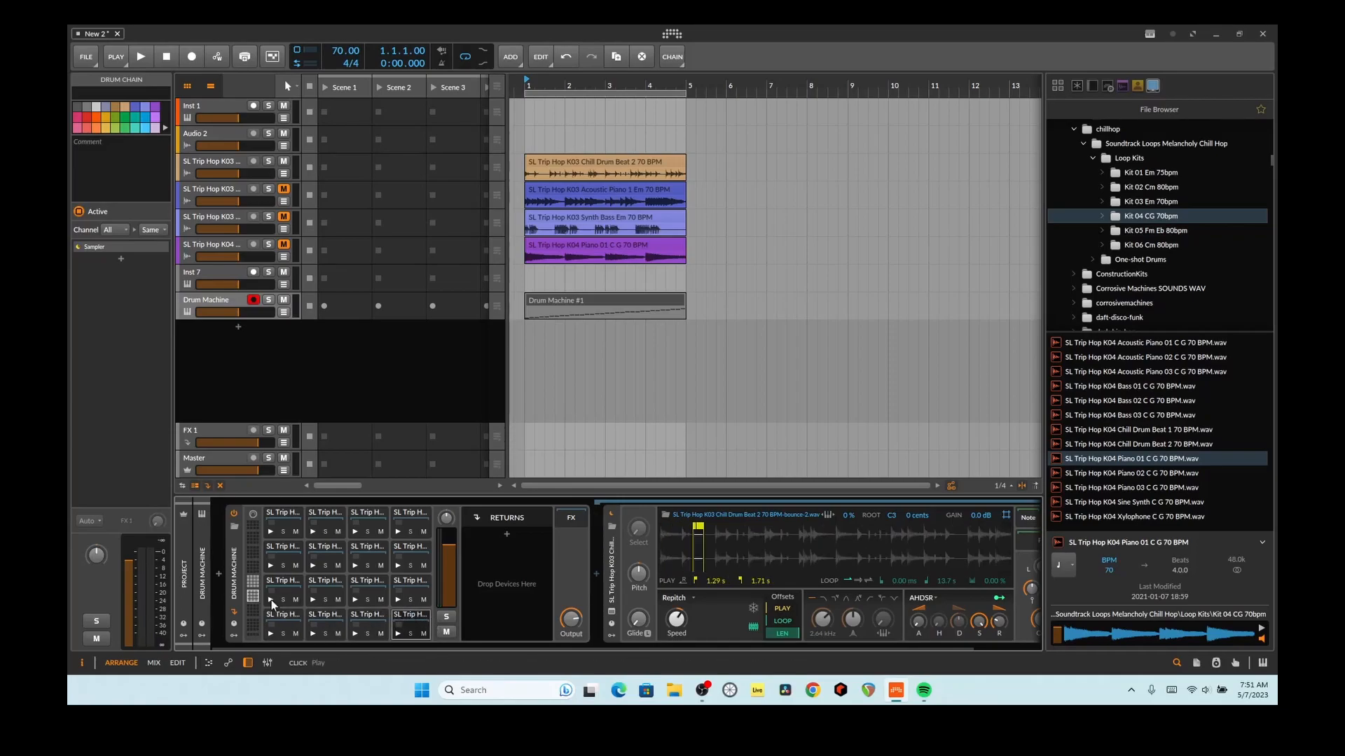
pyautogui.click(280, 580)
pyautogui.click(331, 585)
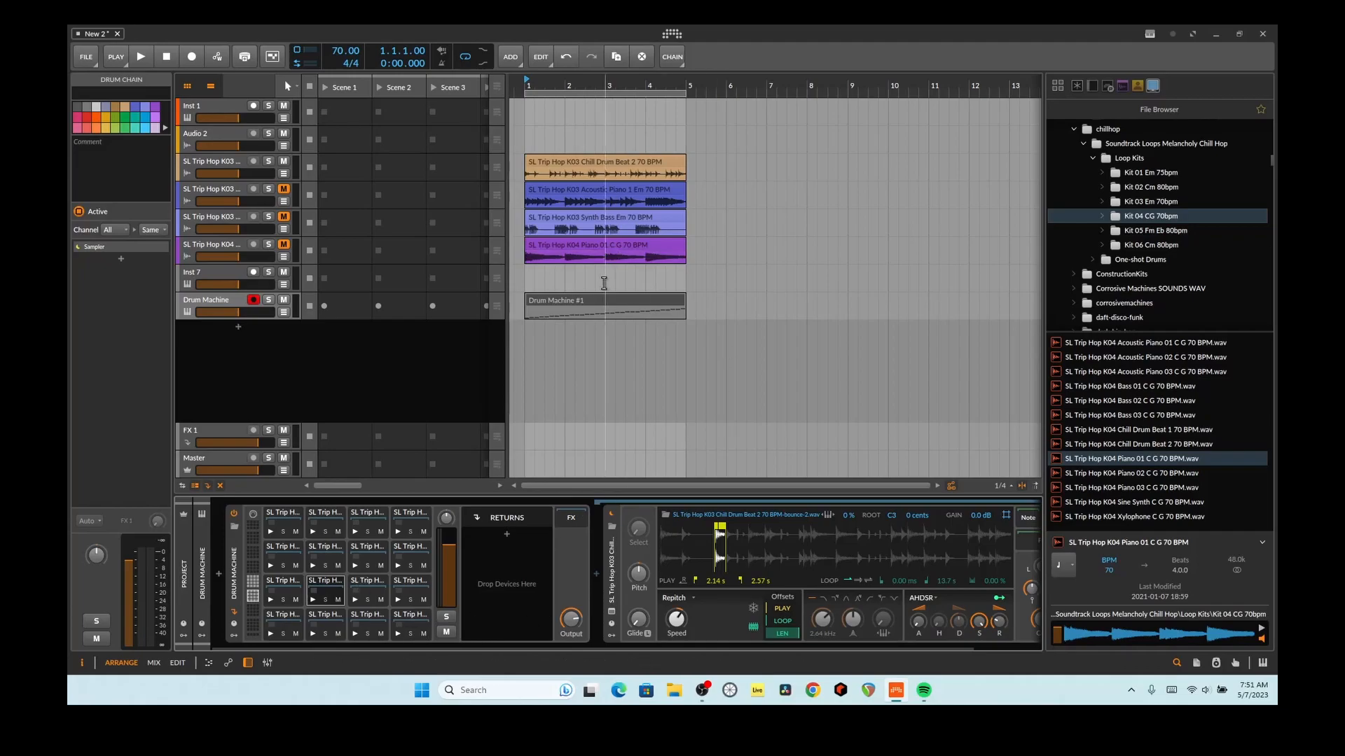
# Solo the Drum Machine track and play its sliced drum clip
pyautogui.click(600, 303)
pyautogui.click(268, 300)
pyautogui.press('space')
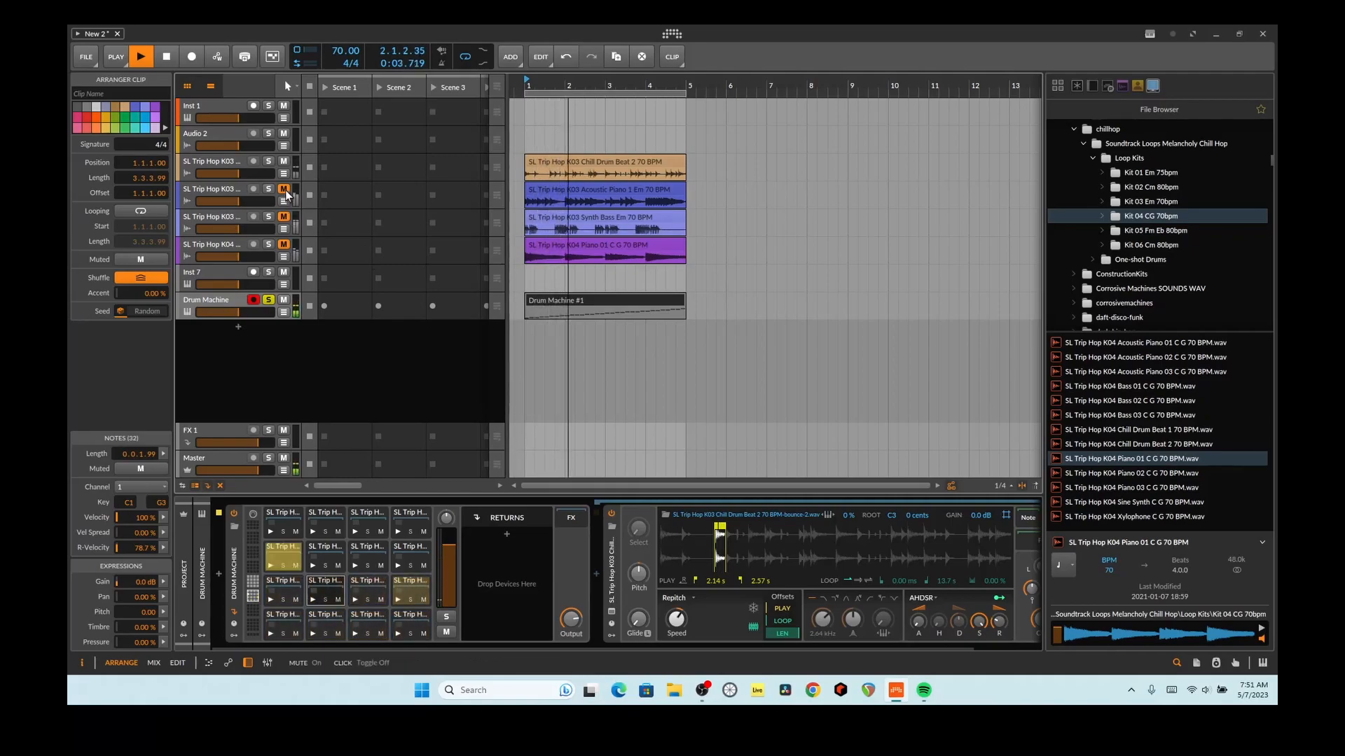
# Unmute the Synth Bass track, unsolo the Drum Machine track, and mute the original Chill Drum Beat track
pyautogui.click(283, 216)
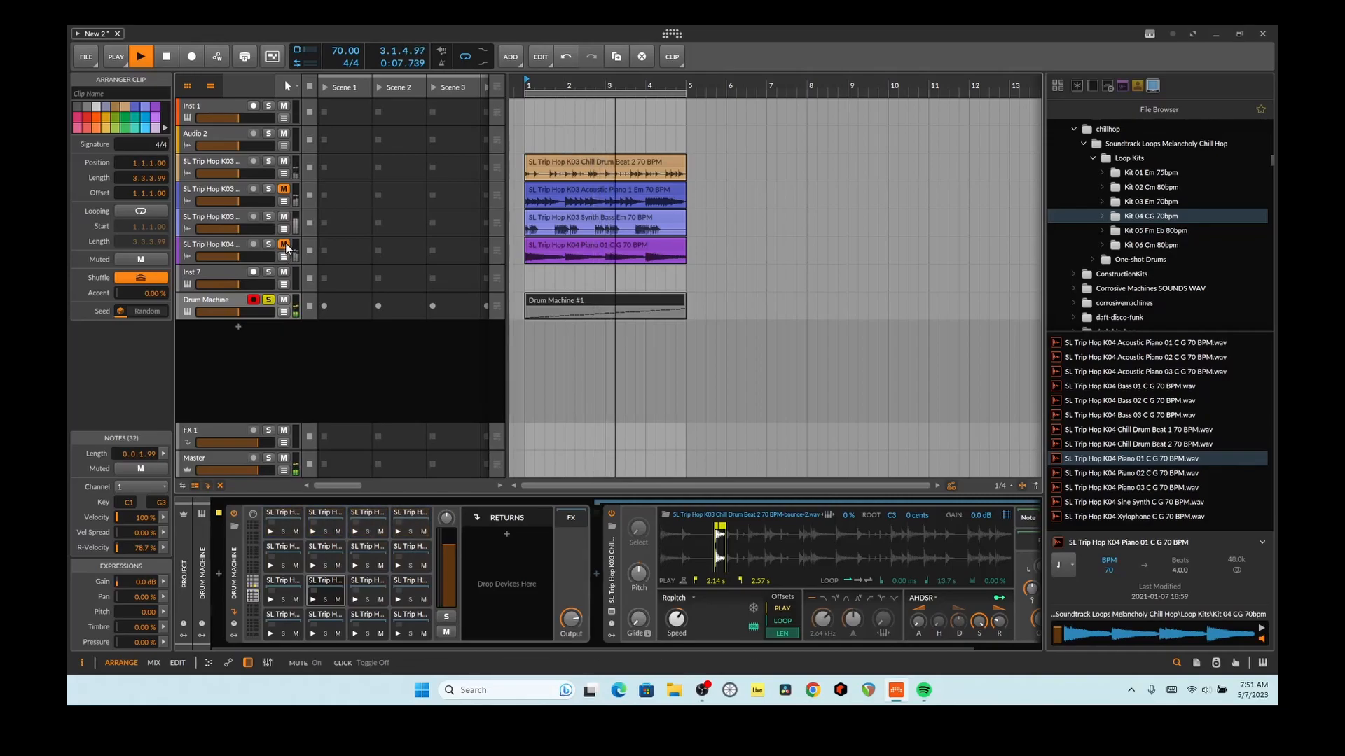
pyautogui.click(269, 301)
pyautogui.click(283, 162)
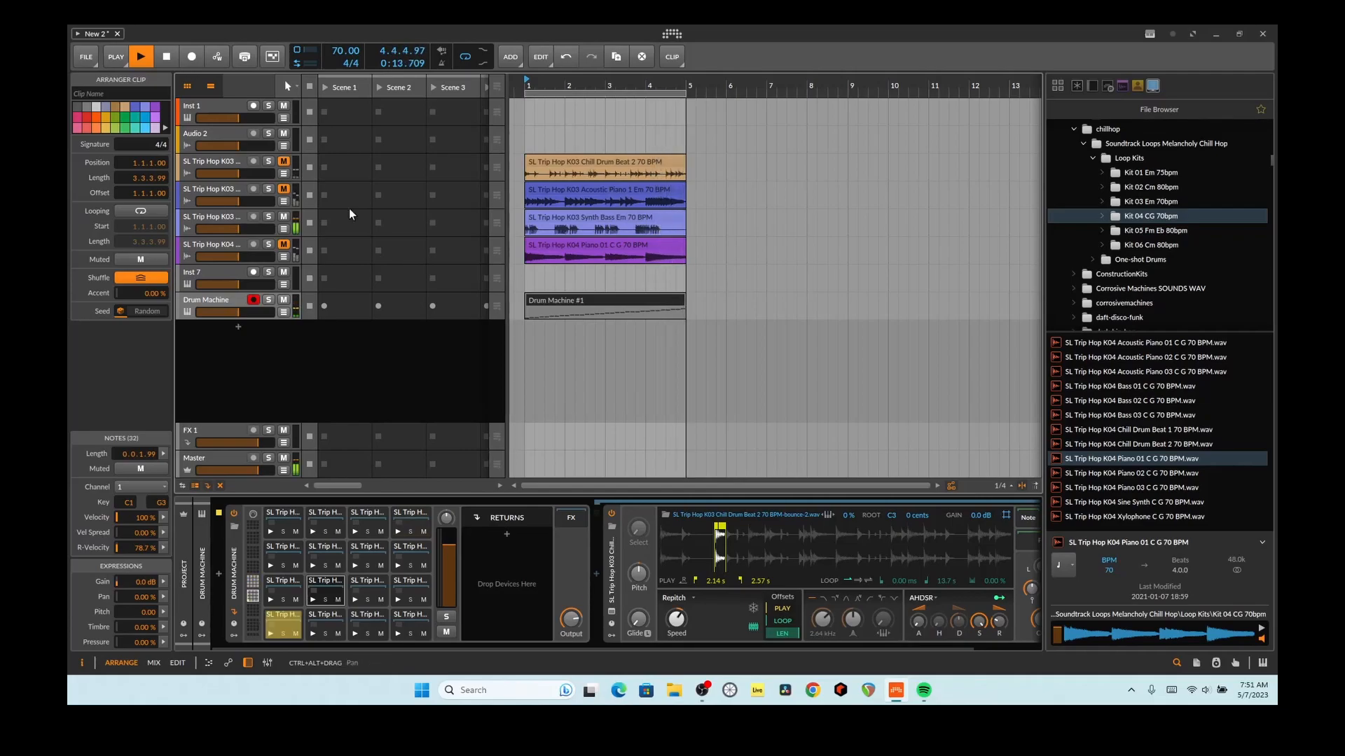
# Compare the mix with the K04 Piano track unmuted and muted, and stop playback
pyautogui.click(285, 245)
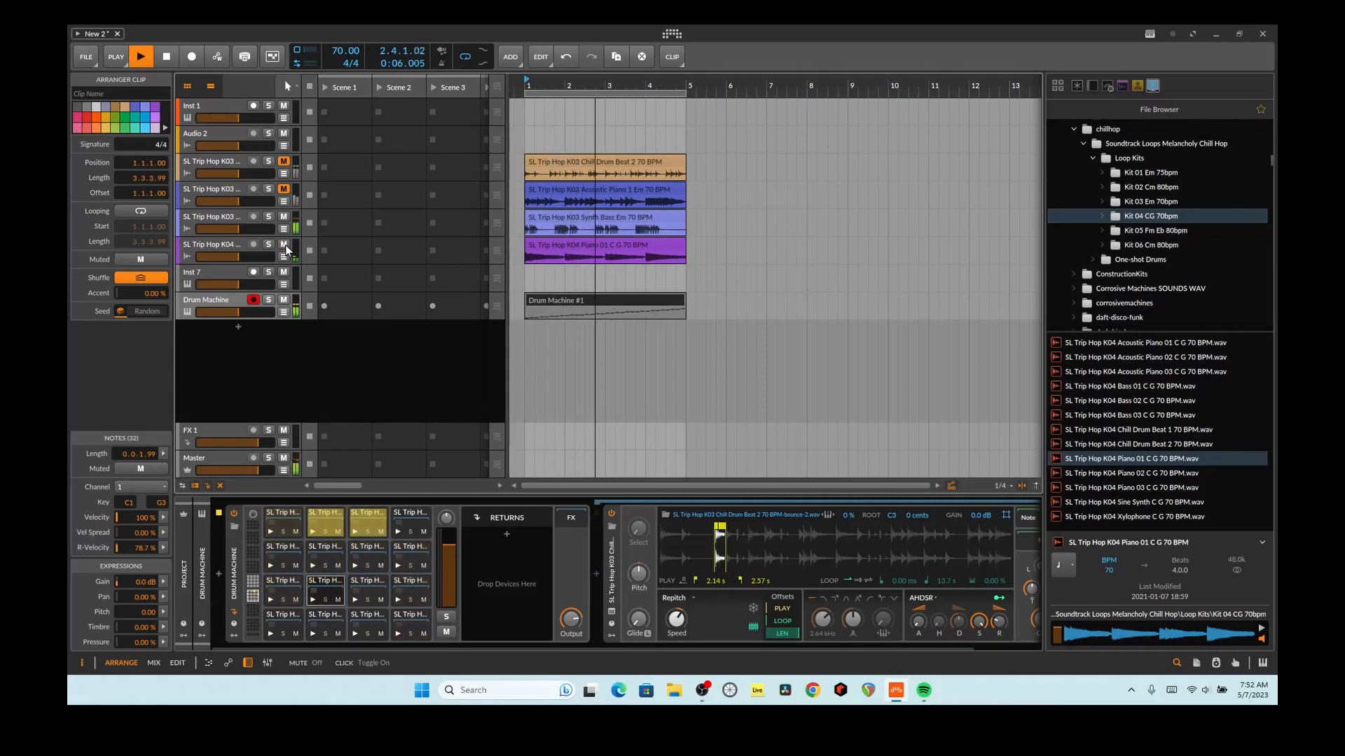
pyautogui.click(284, 245)
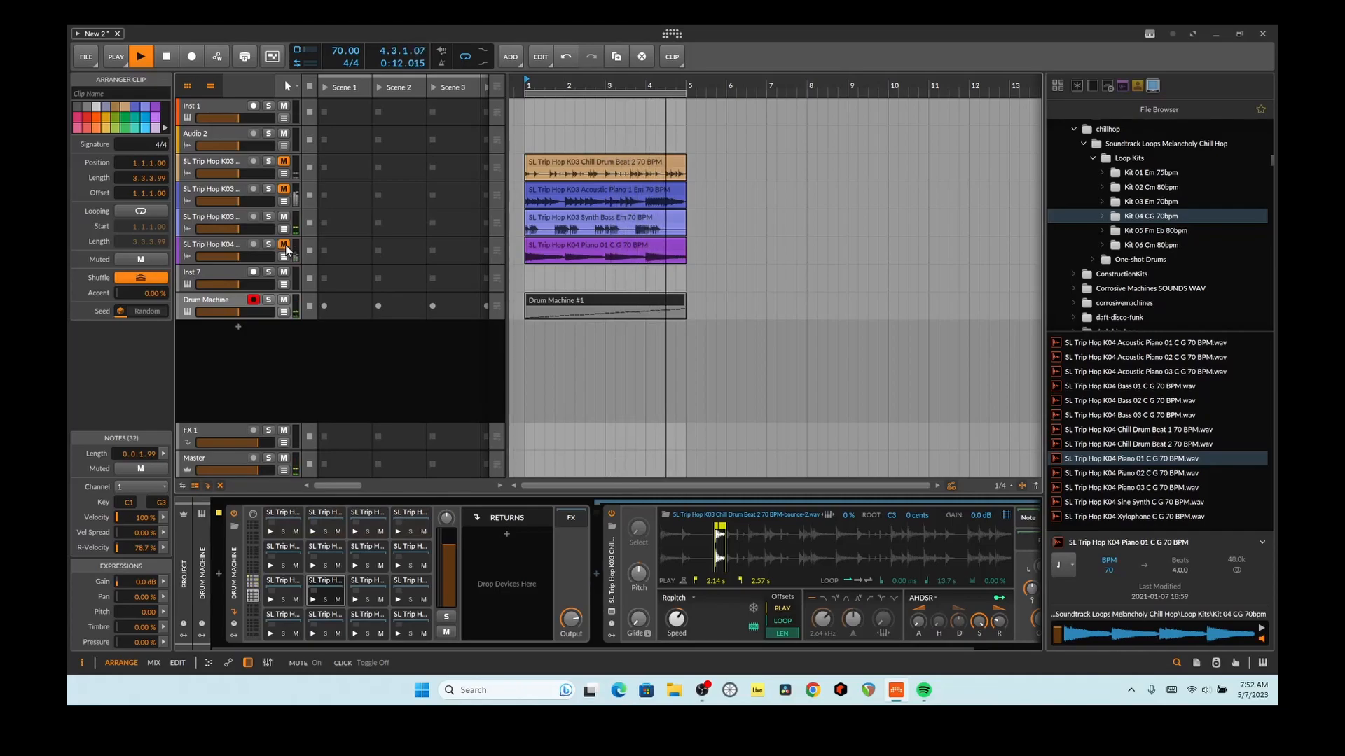
pyautogui.press('space')
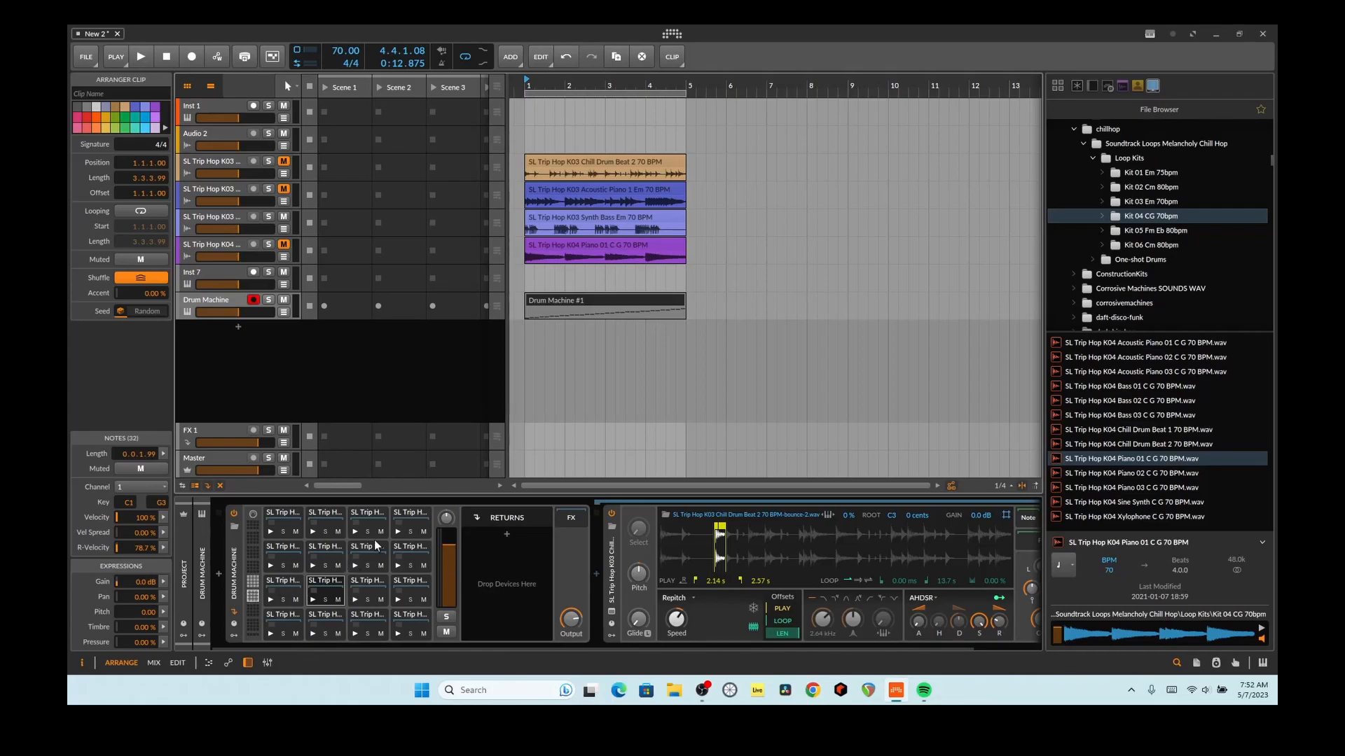
# Audition the Drum Machine slices again, concentrating on the first three pads and comparing their sounds
pyautogui.click(260, 594)
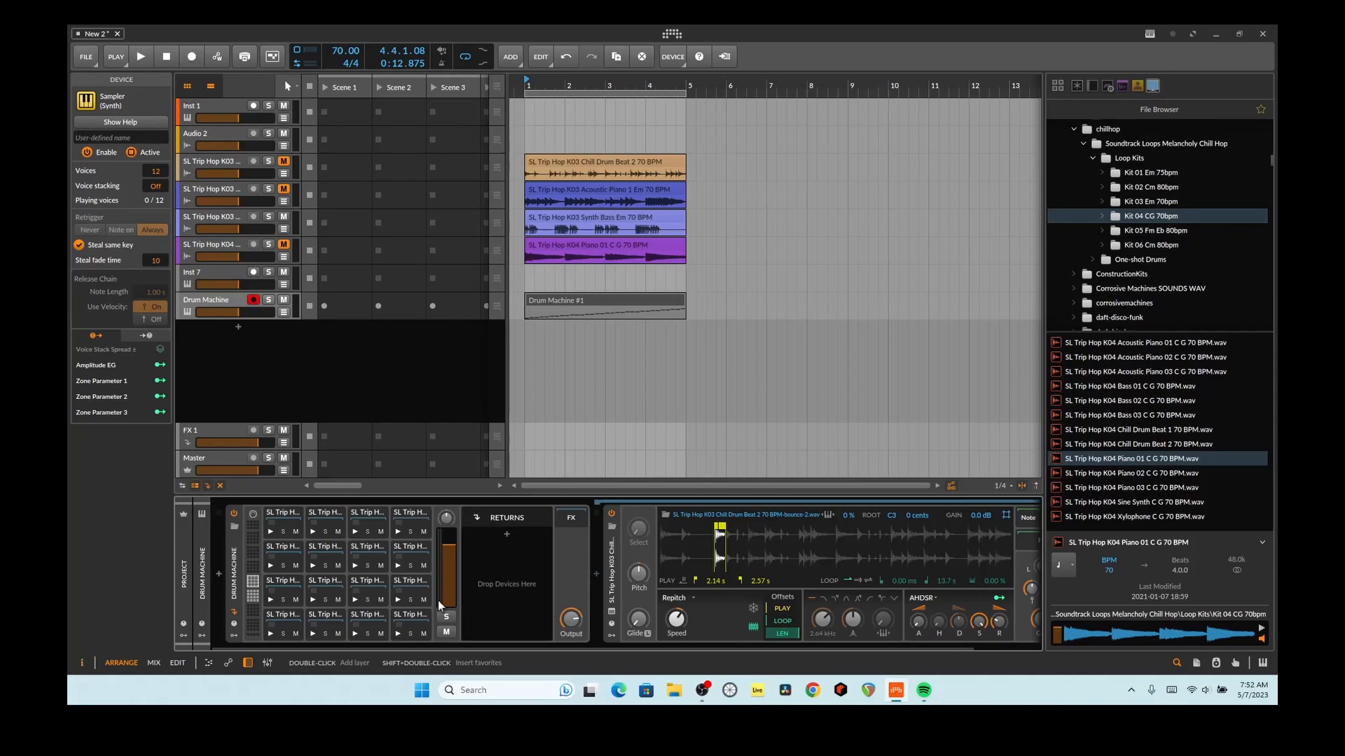
pyautogui.click(268, 635)
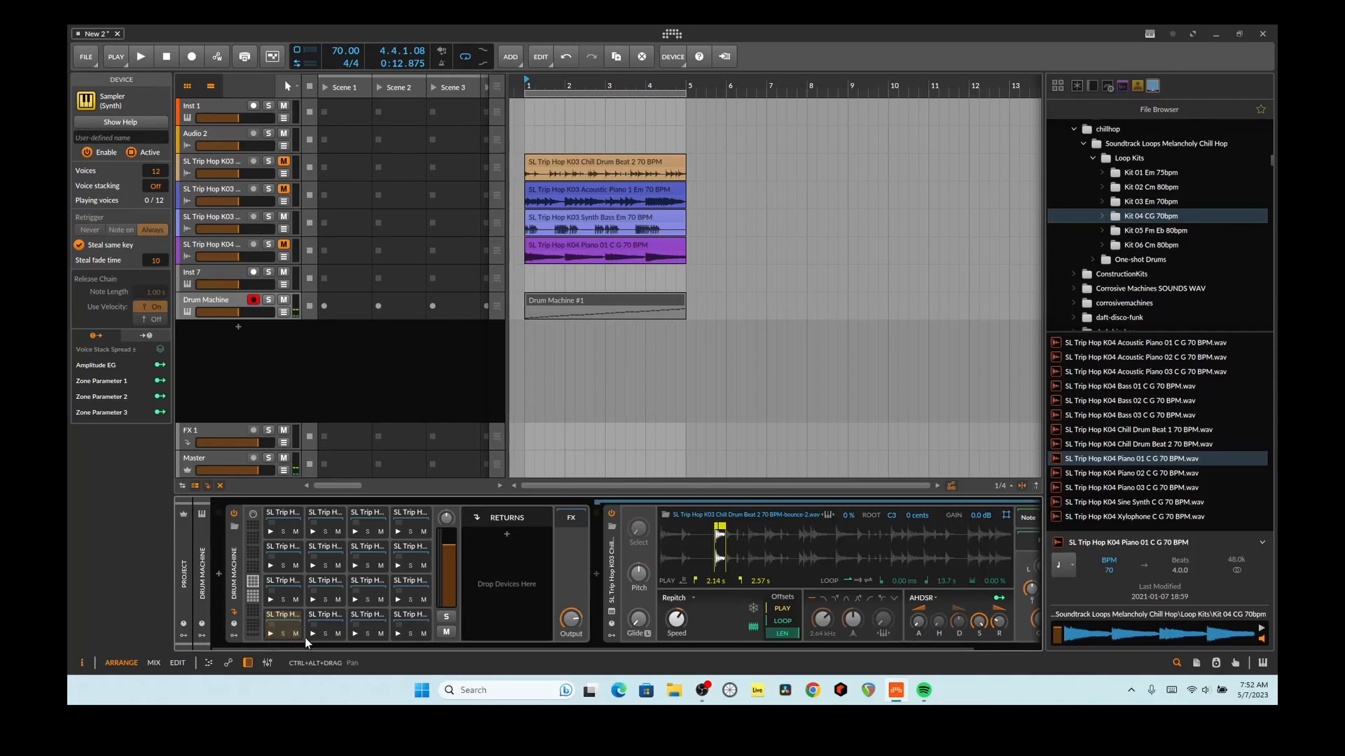
pyautogui.click(253, 601)
pyautogui.click(270, 633)
pyautogui.click(314, 633)
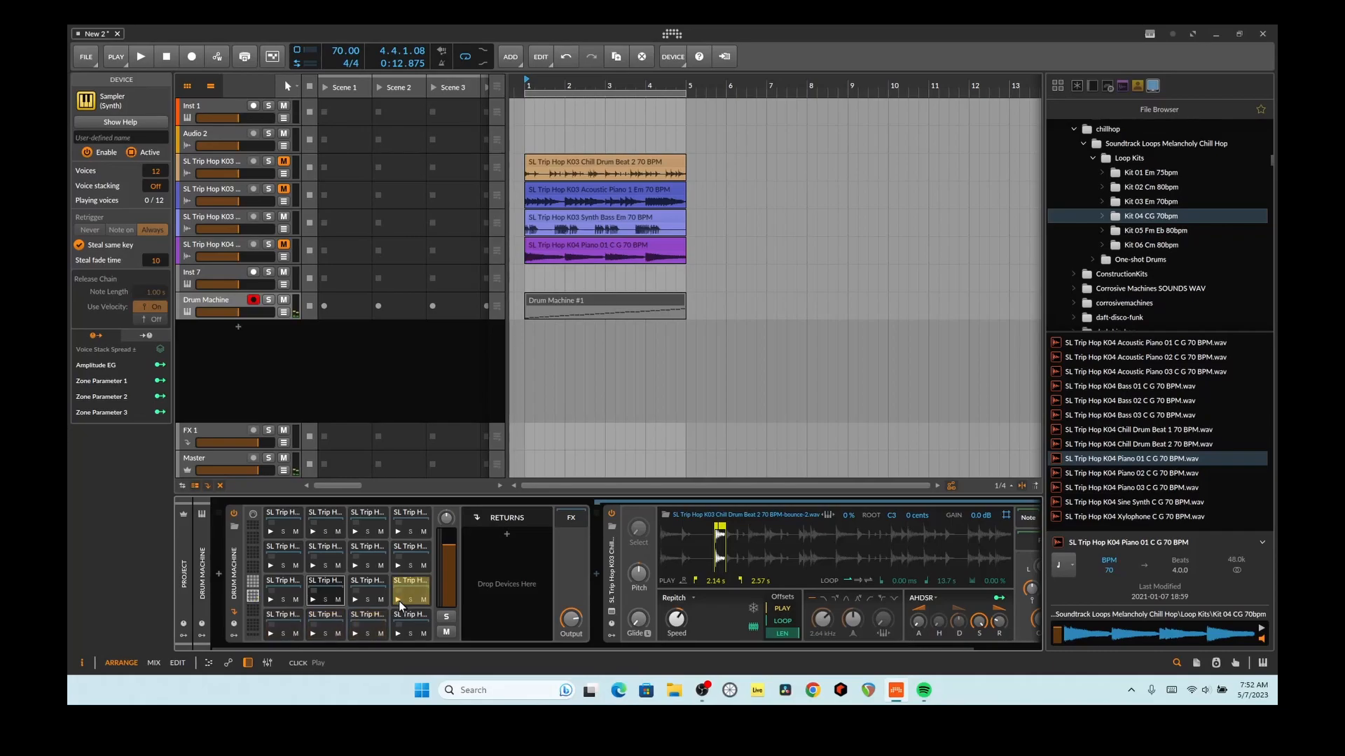
pyautogui.click(318, 625)
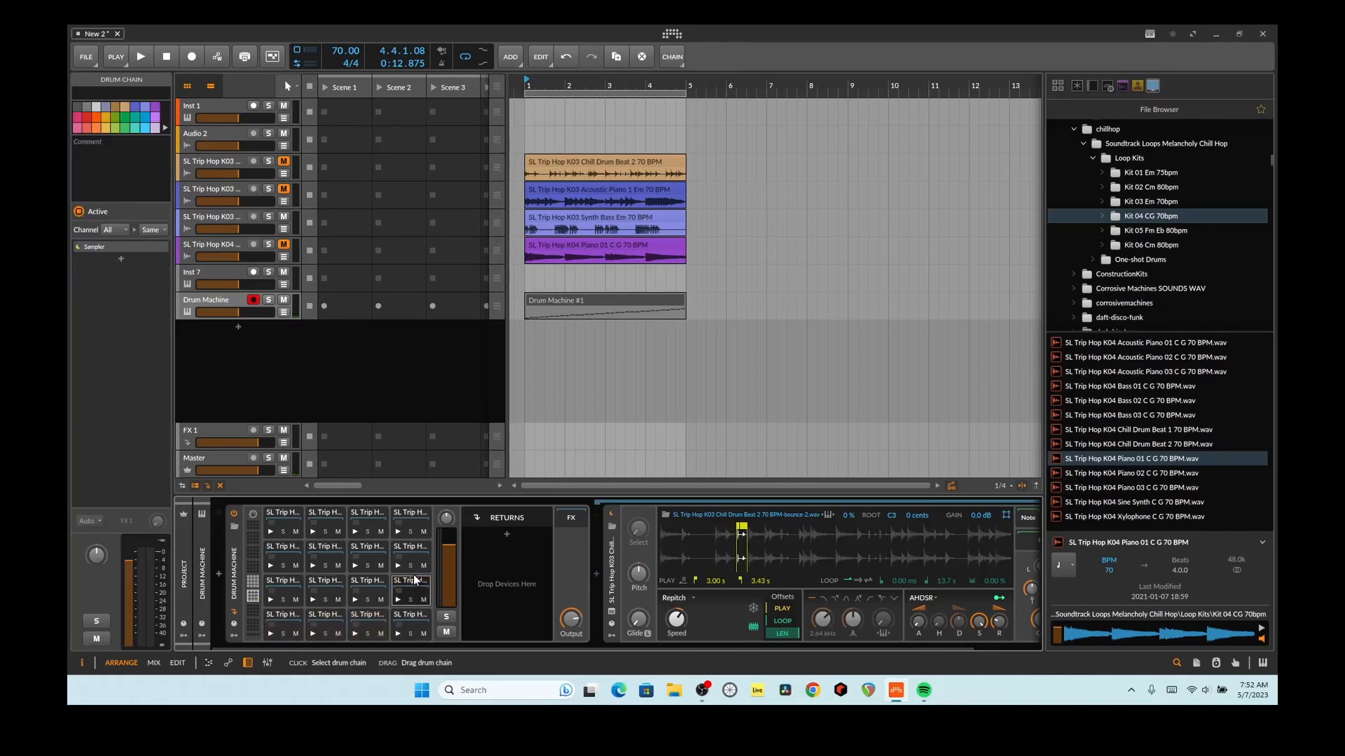
pyautogui.click(313, 632)
pyautogui.click(355, 633)
pyautogui.click(313, 633)
pyautogui.click(270, 634)
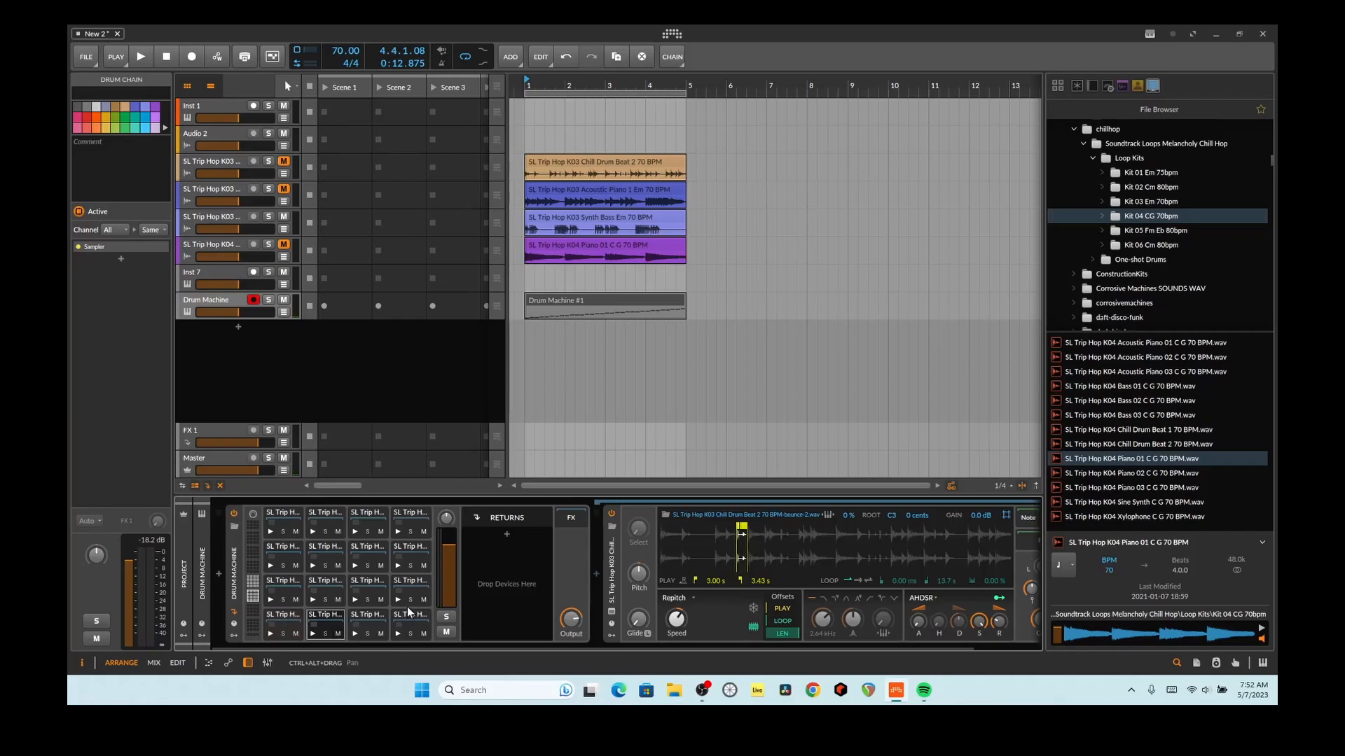
# Play the arrangement with the sliced Drum Machine clip and stop playback partway through
pyautogui.click(355, 633)
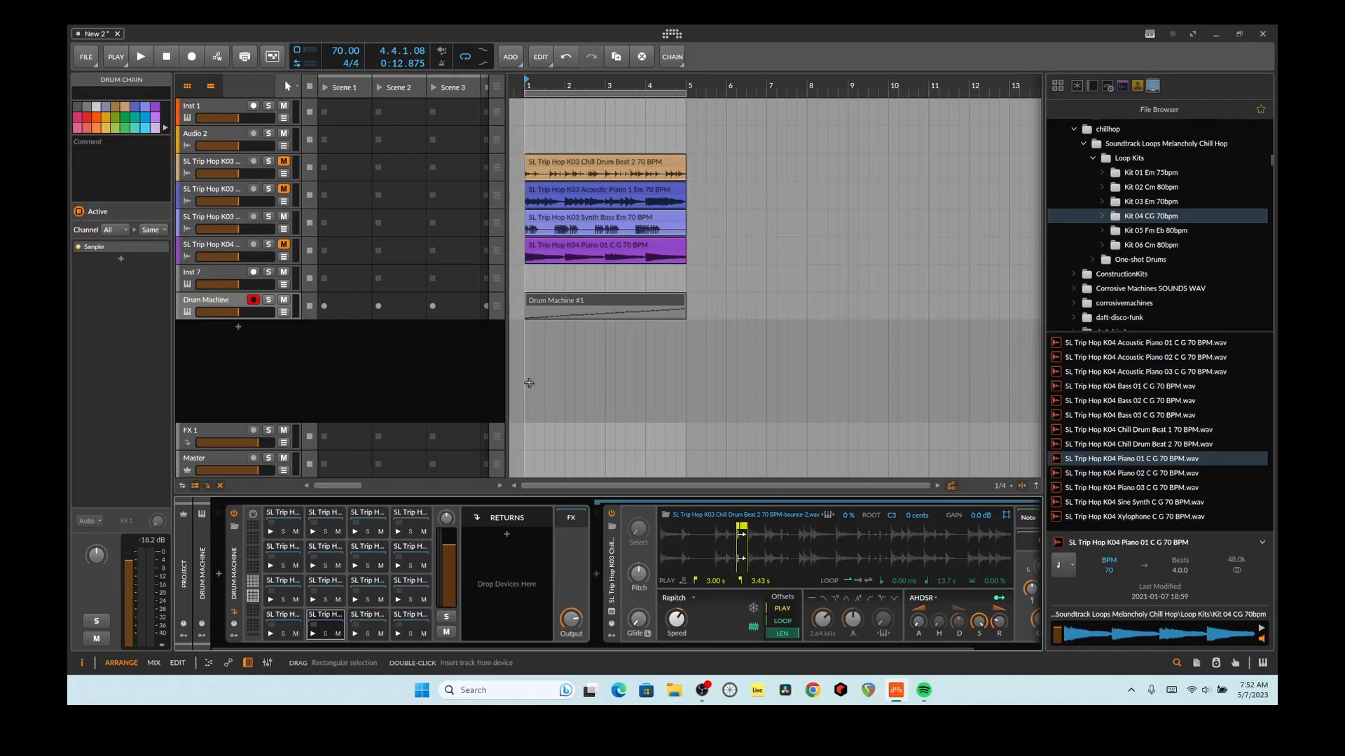
pyautogui.press('space')
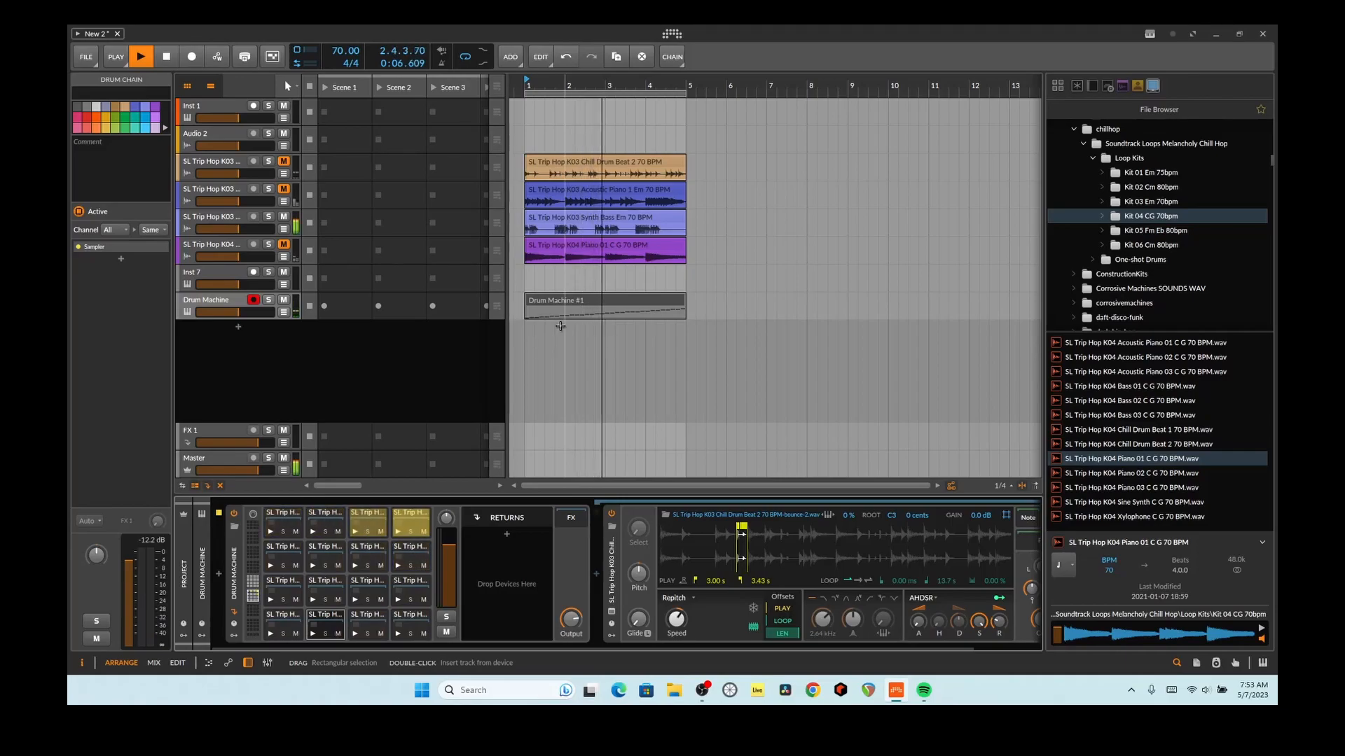
pyautogui.press('space')
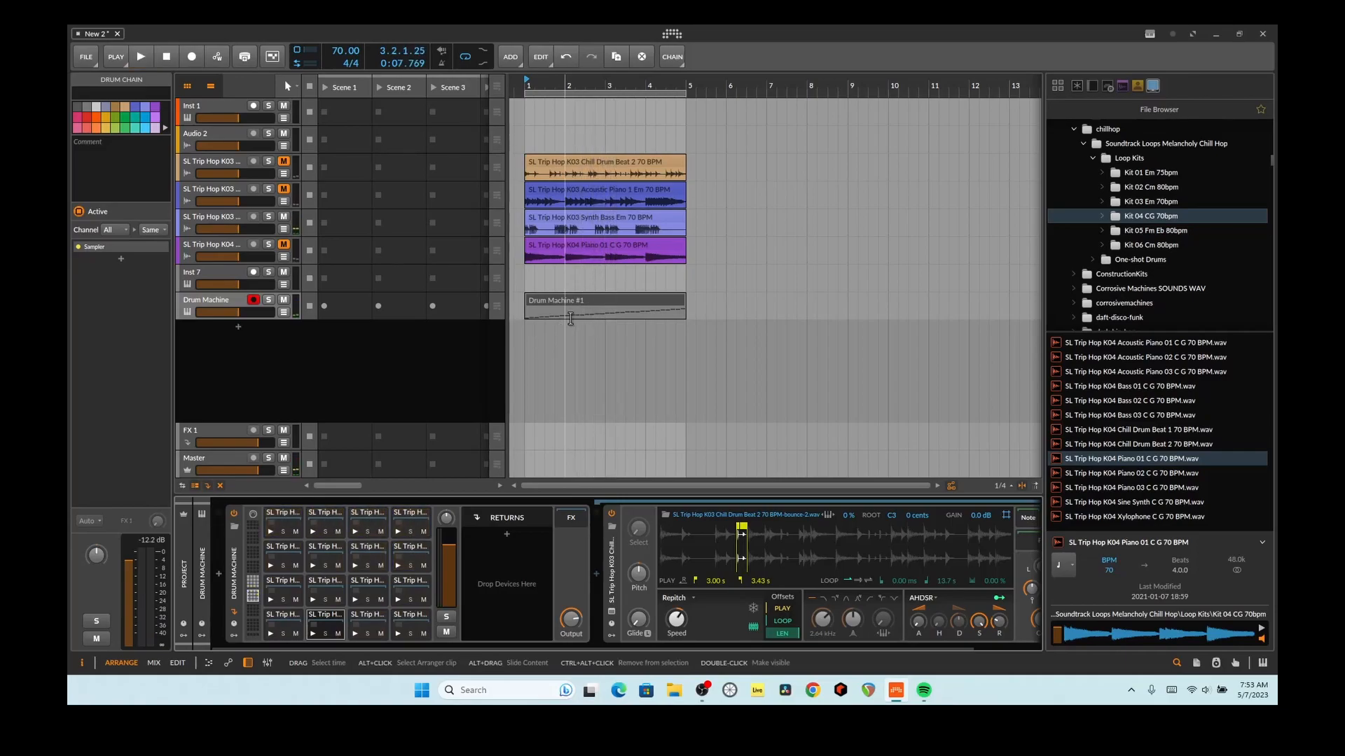
# Open the Drum Machine #1 clip in an enlarged note editor, select its C1 note, and play from the start
pyautogui.doubleClick(581, 300)
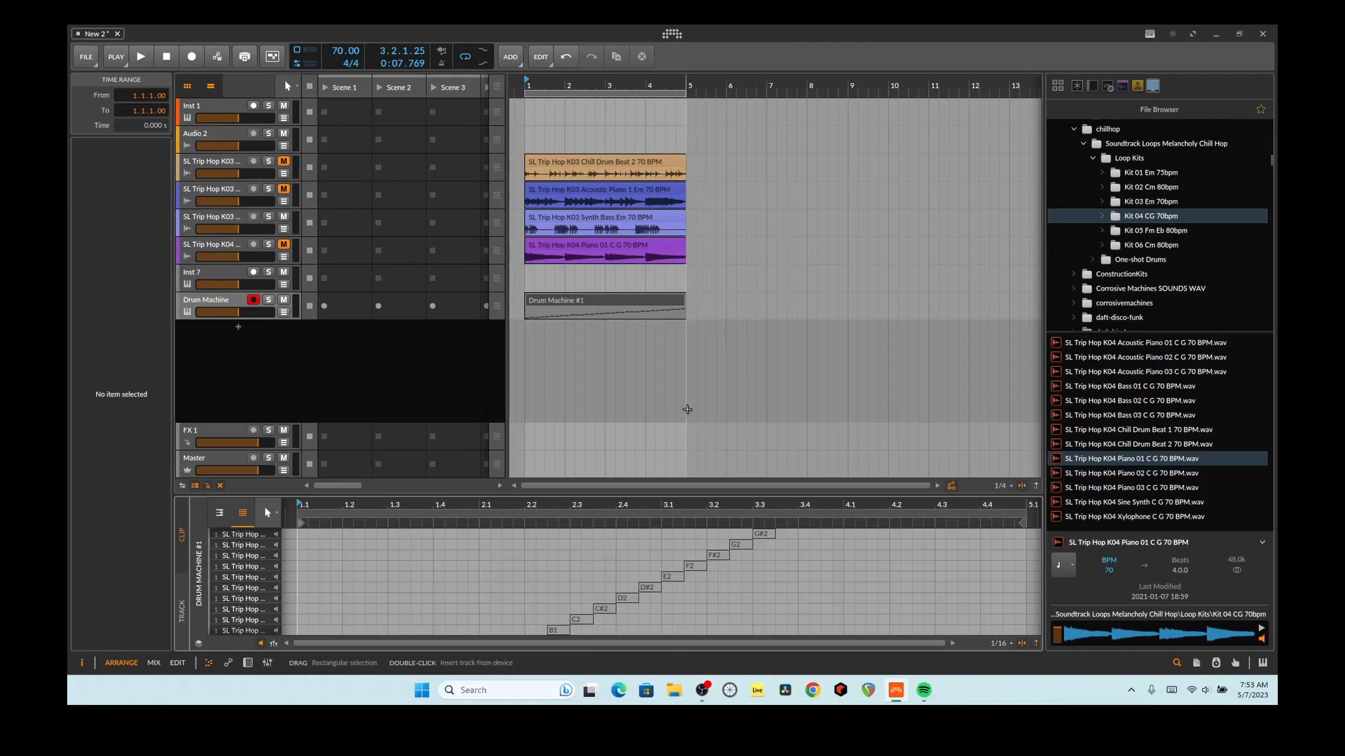
pyautogui.moveTo(672, 494); pyautogui.dragTo(682, 310)
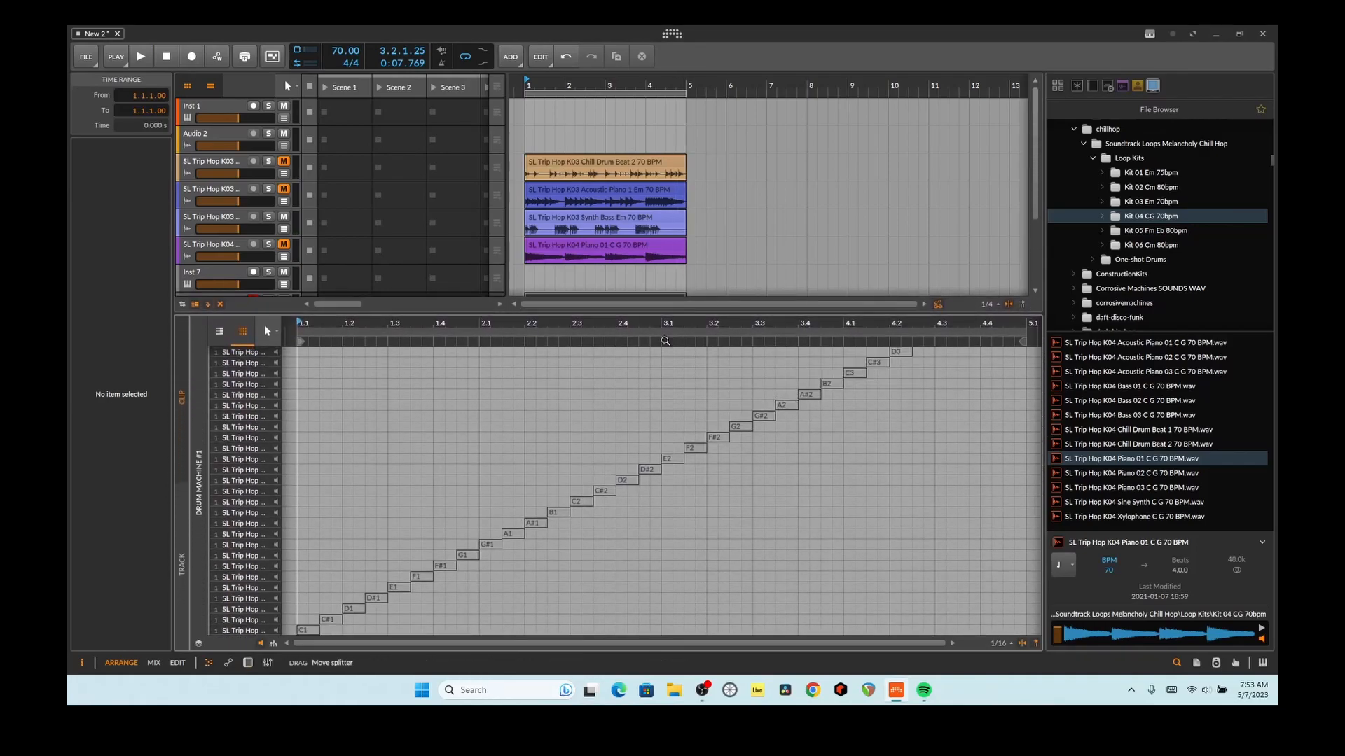
pyautogui.click(228, 632)
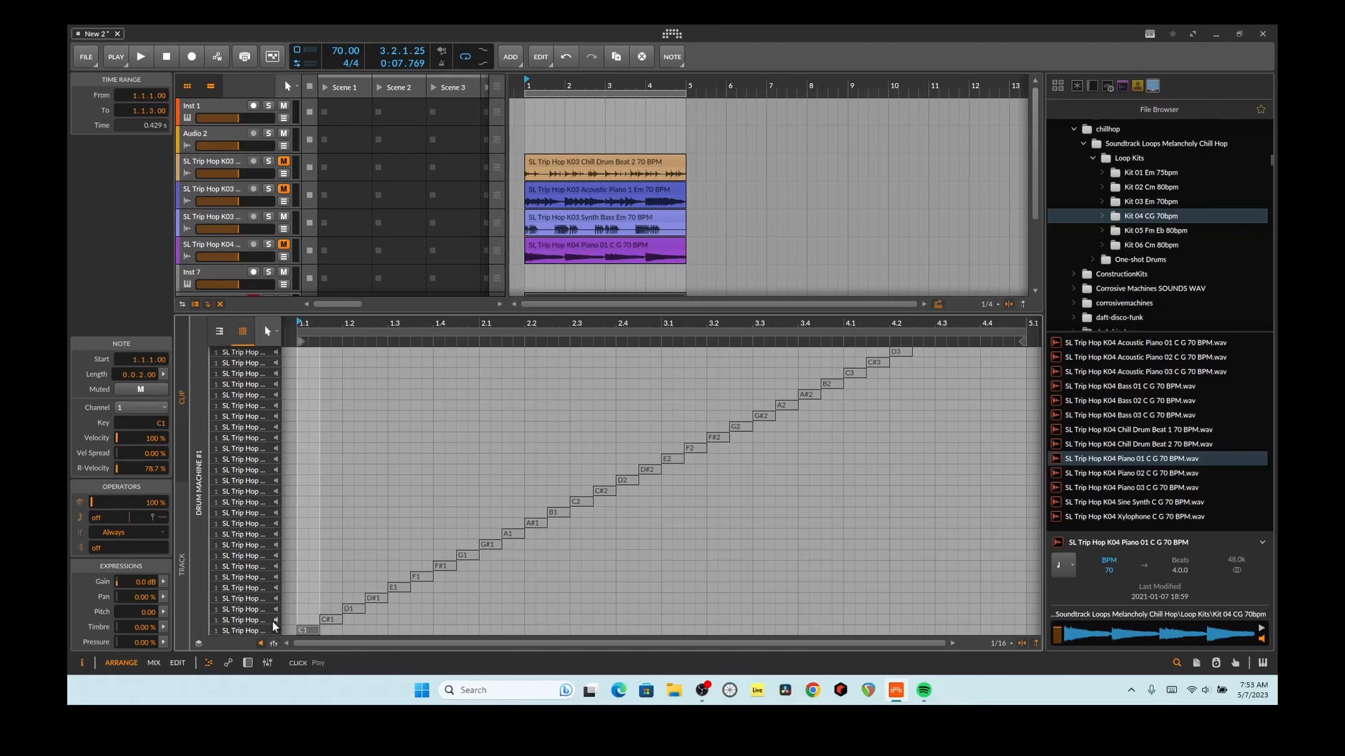
pyautogui.press('space')
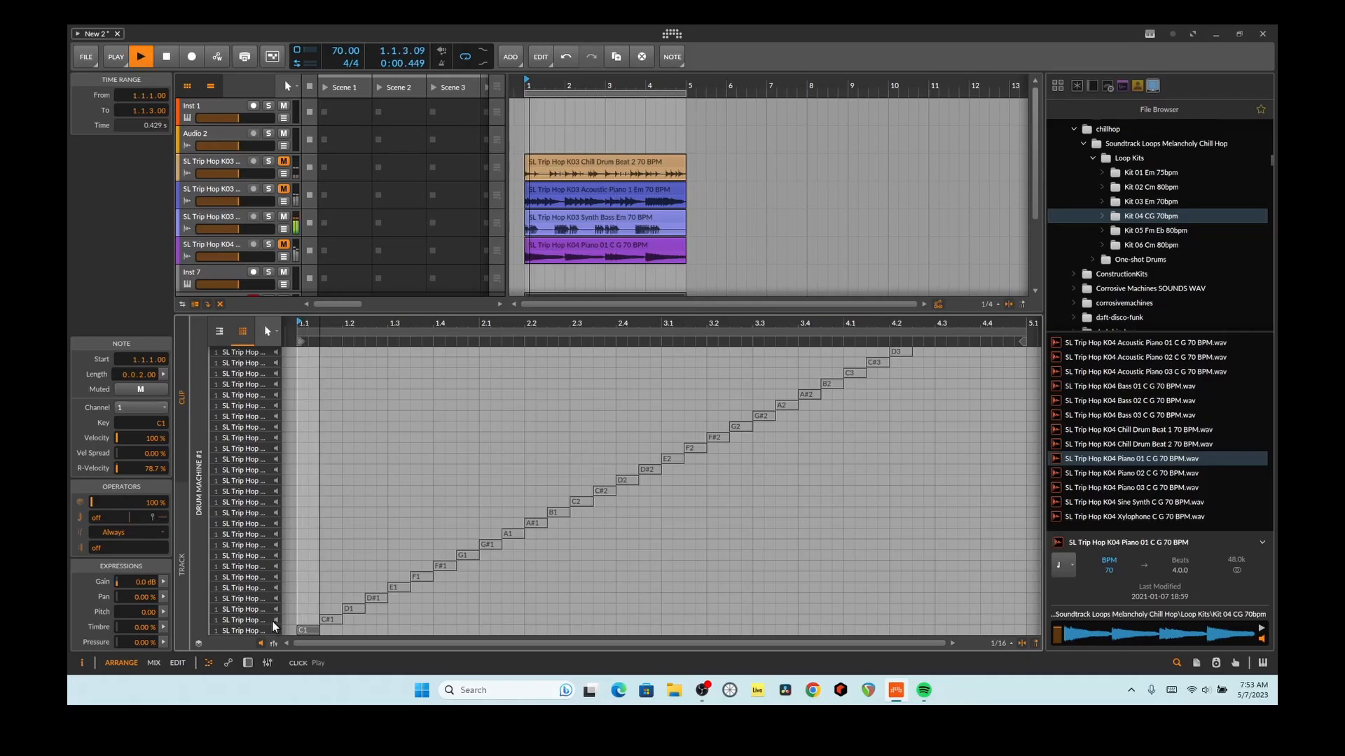
pyautogui.press('space')
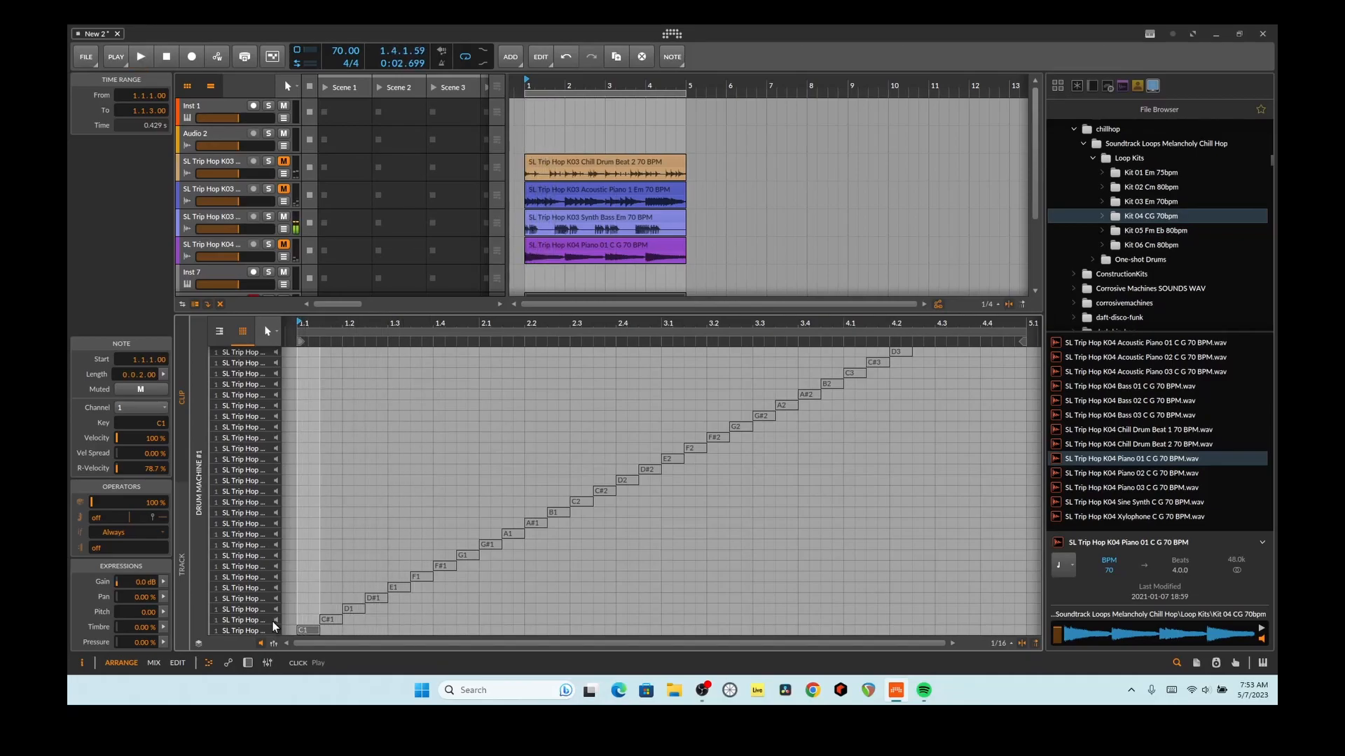
# Move the C#1 slice note to 2.2.3.00 on the same row and play the clip to hear the change
pyautogui.click(330, 619)
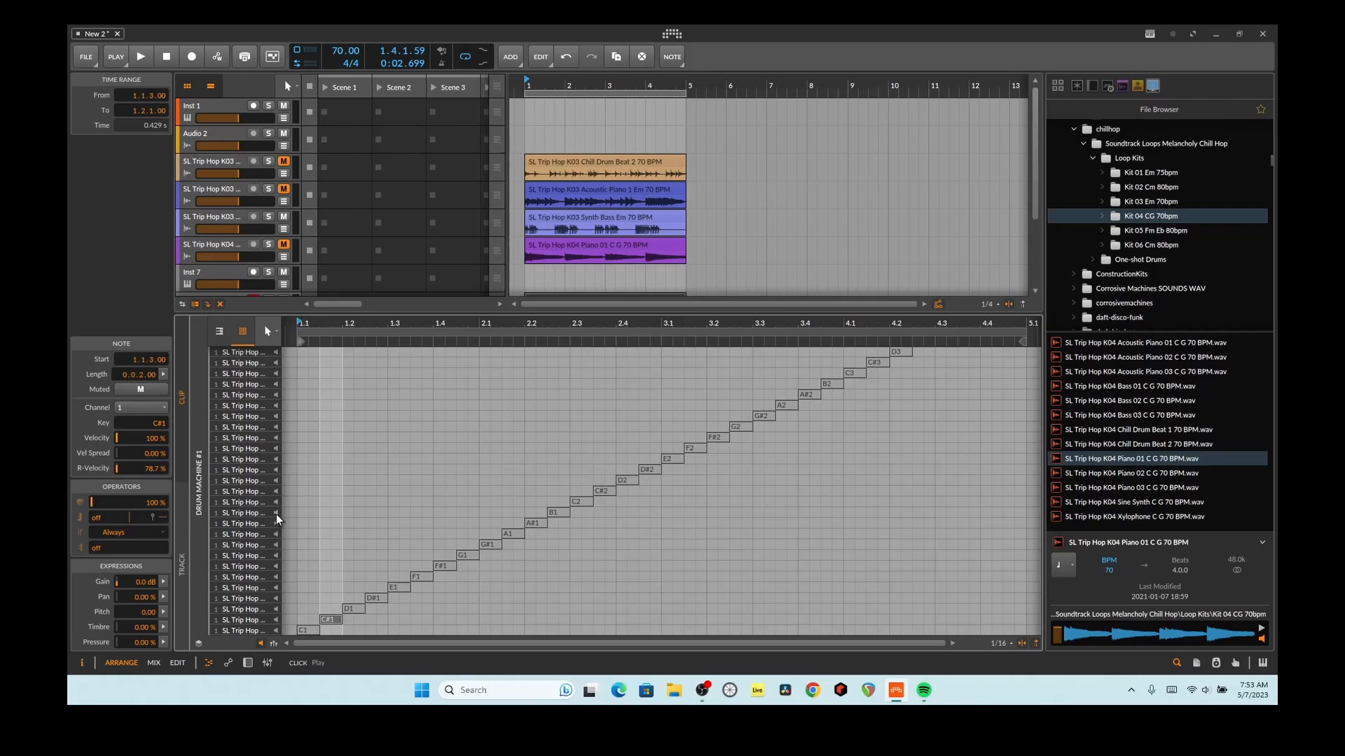
pyautogui.click(242, 516)
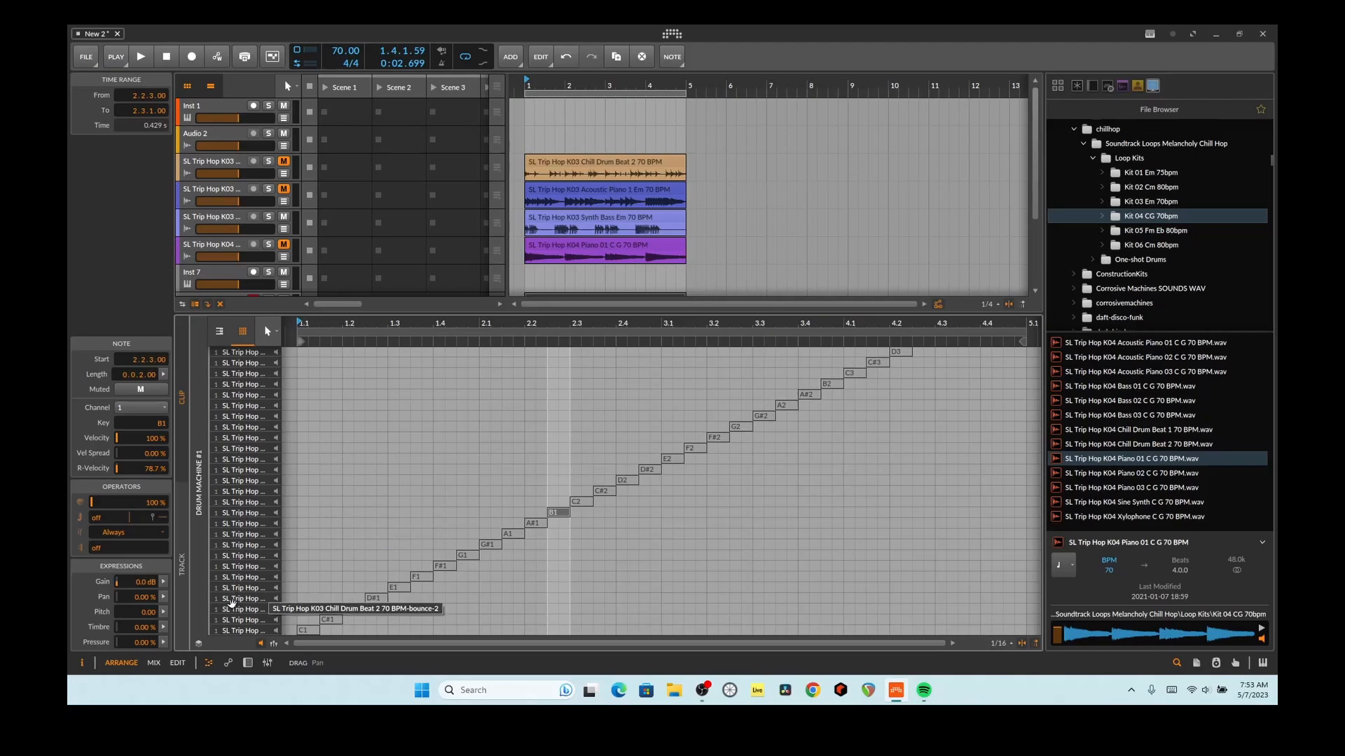
pyautogui.click(329, 619)
pyautogui.moveTo(329, 619); pyautogui.dragTo(553, 618)
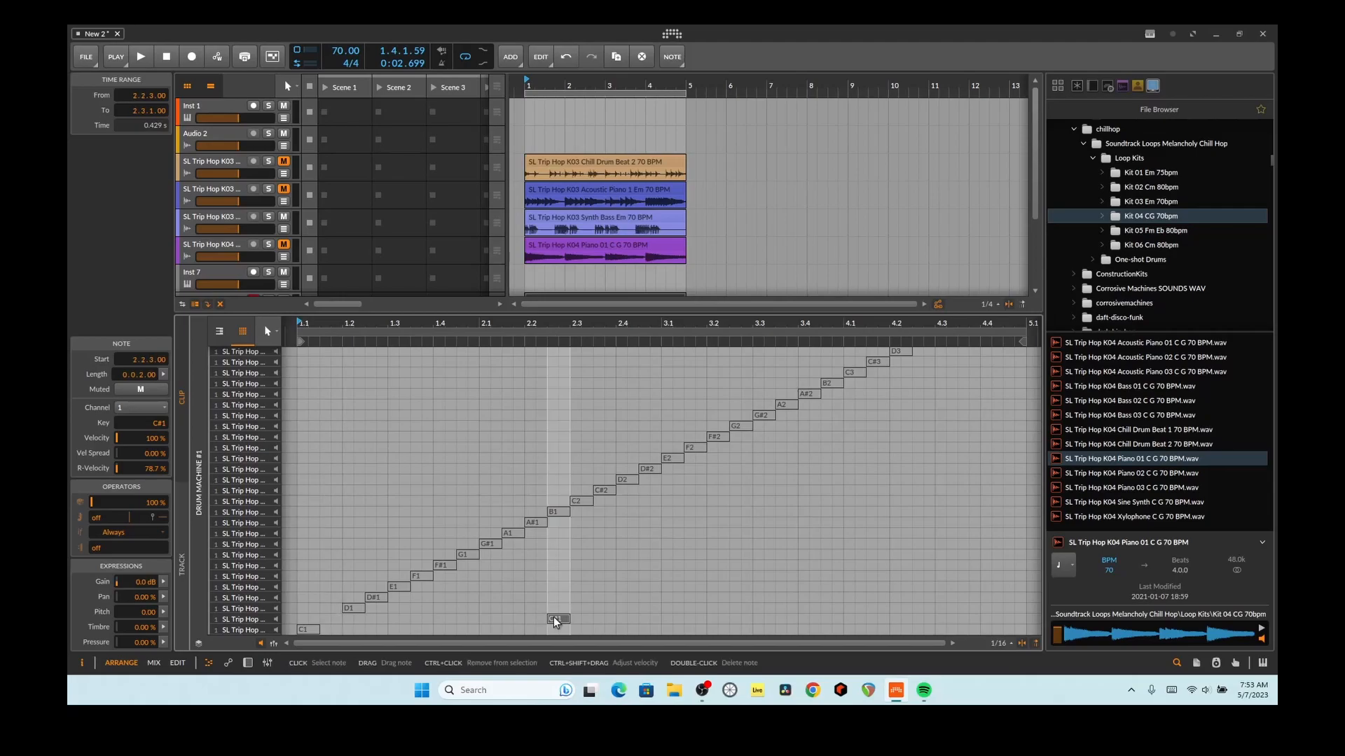
pyautogui.press('space')
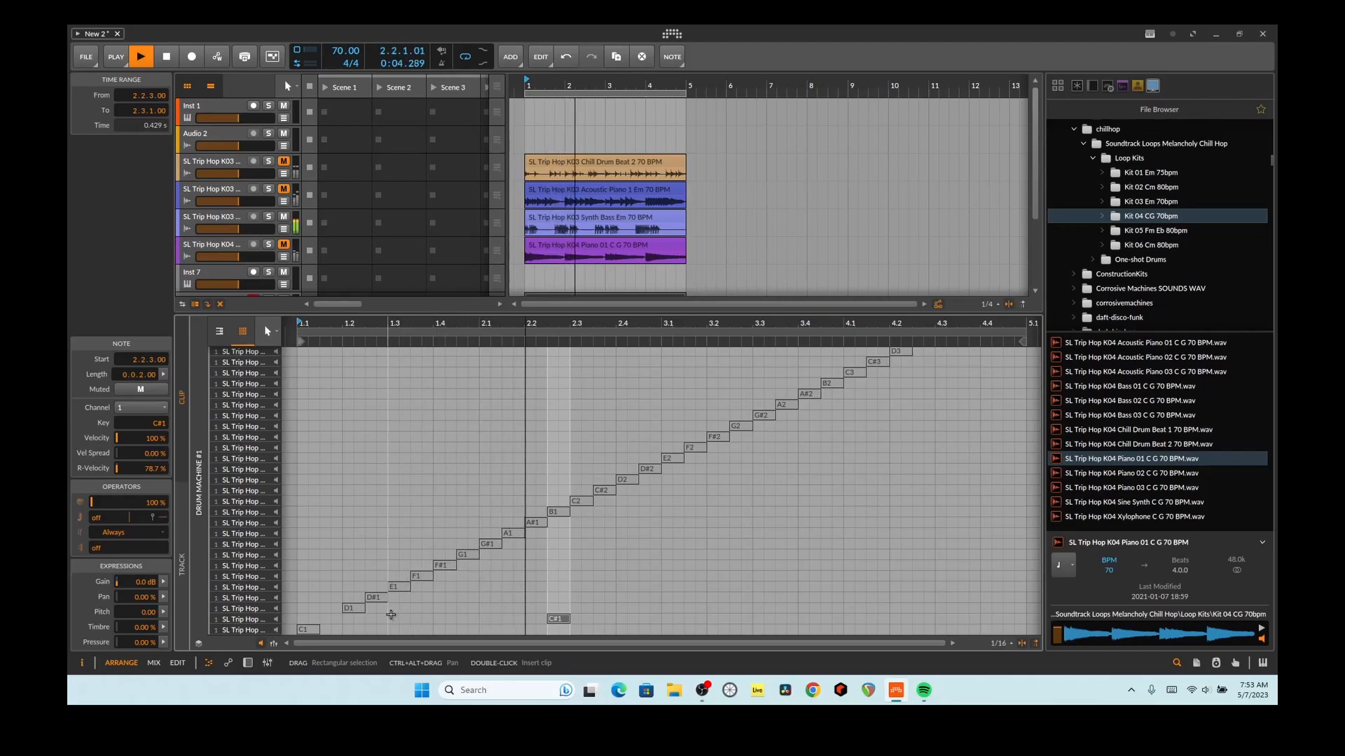
pyautogui.press('space')
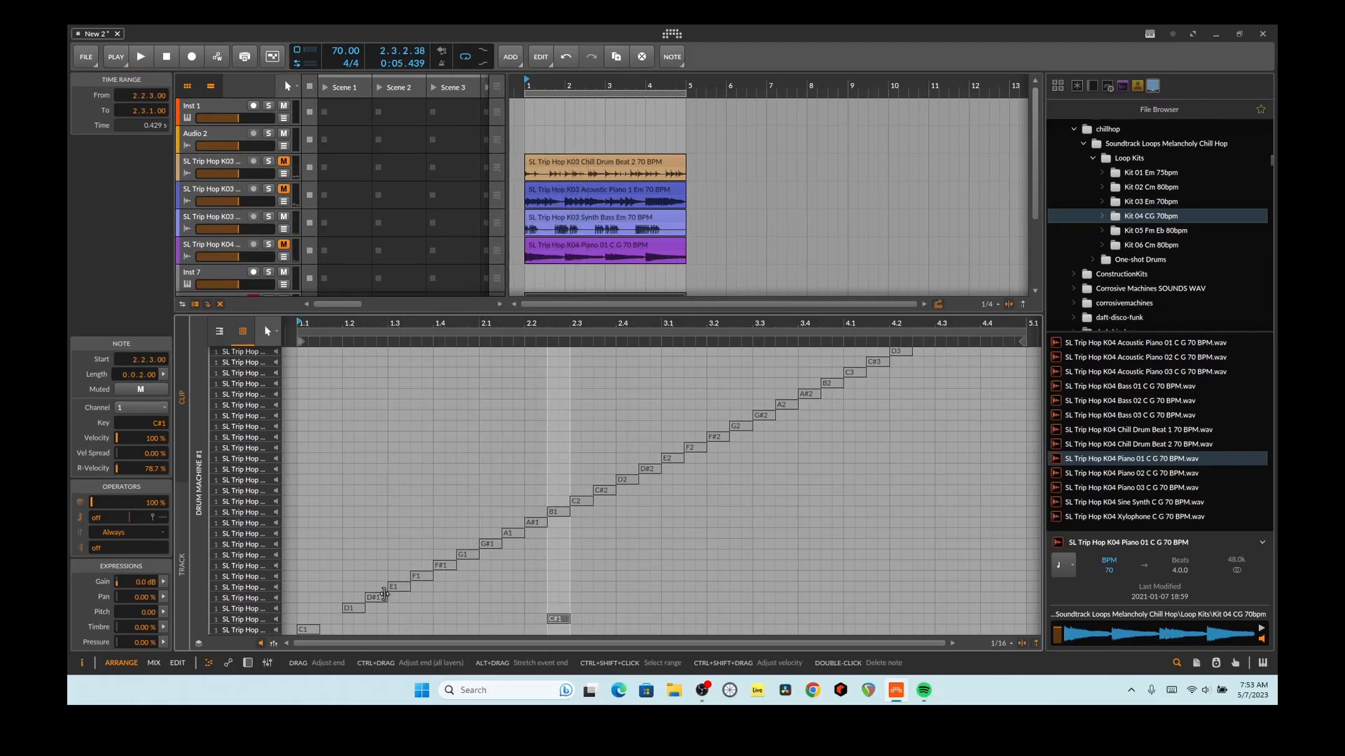
pyautogui.click(322, 587)
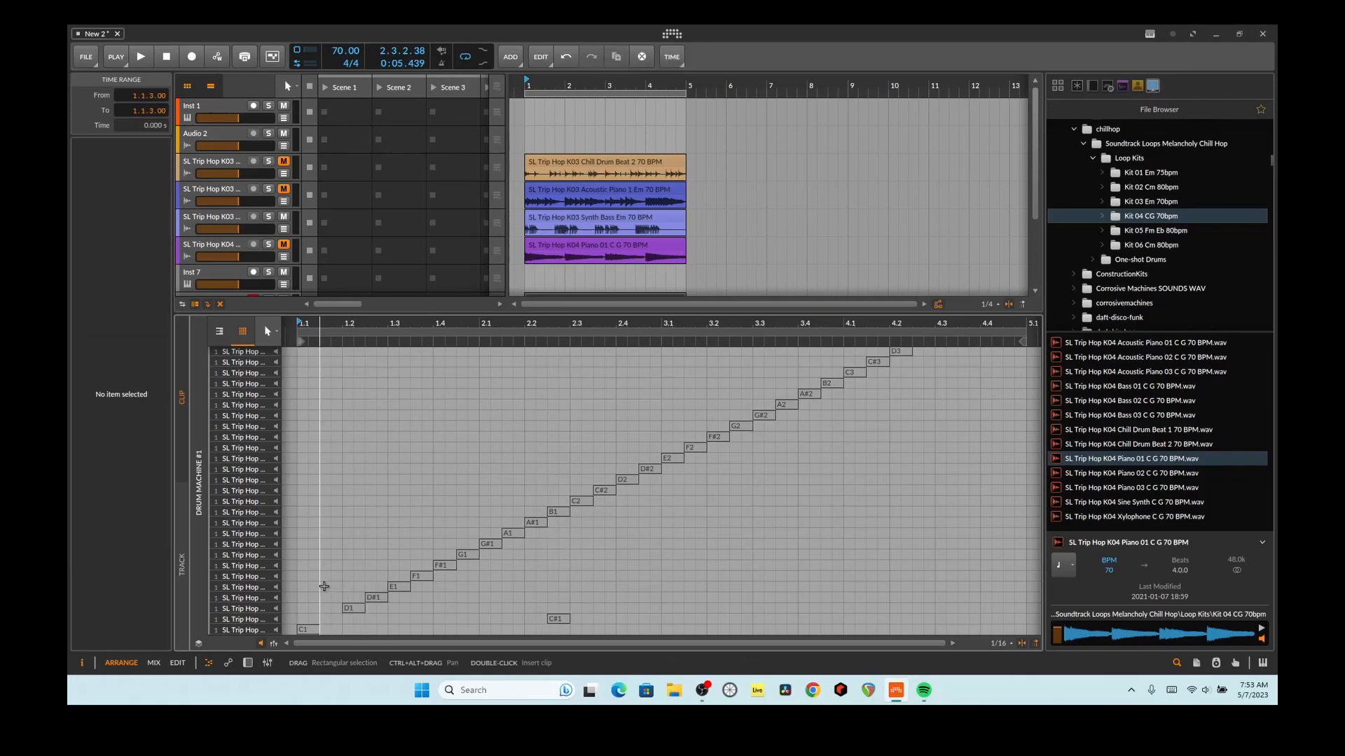
pyautogui.press('space')
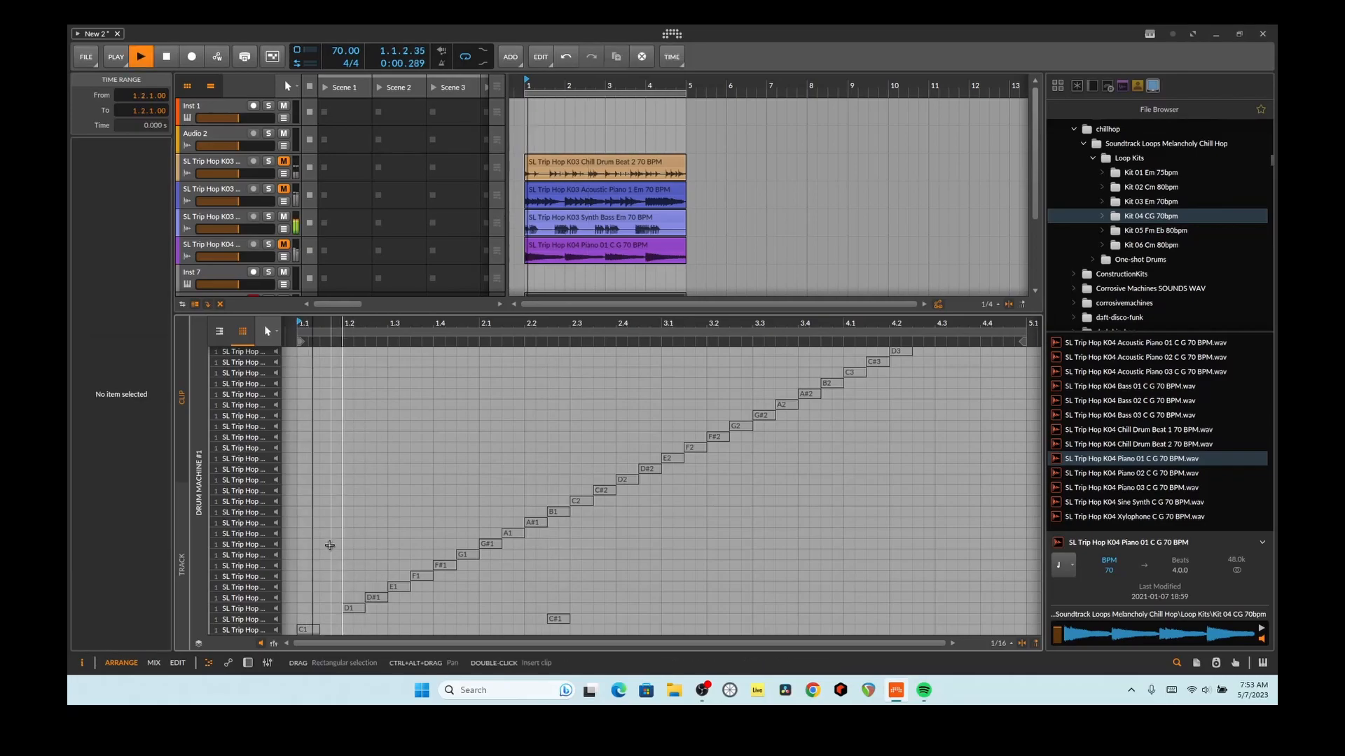
pyautogui.press('space')
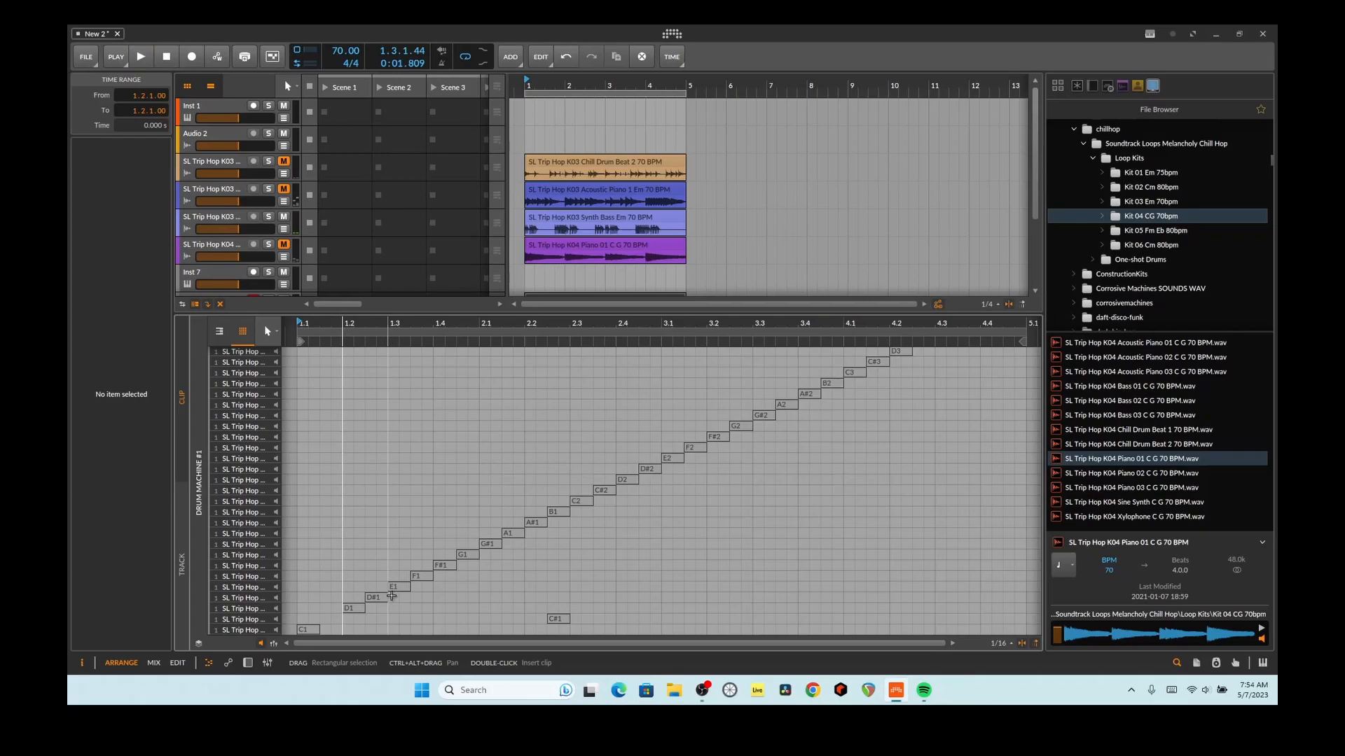
# Delete the D#1, E1 and G1 notes from the drum clip, playing it after the first two deletions
pyautogui.click(379, 599)
pyautogui.press('Delete')
pyautogui.press('space')
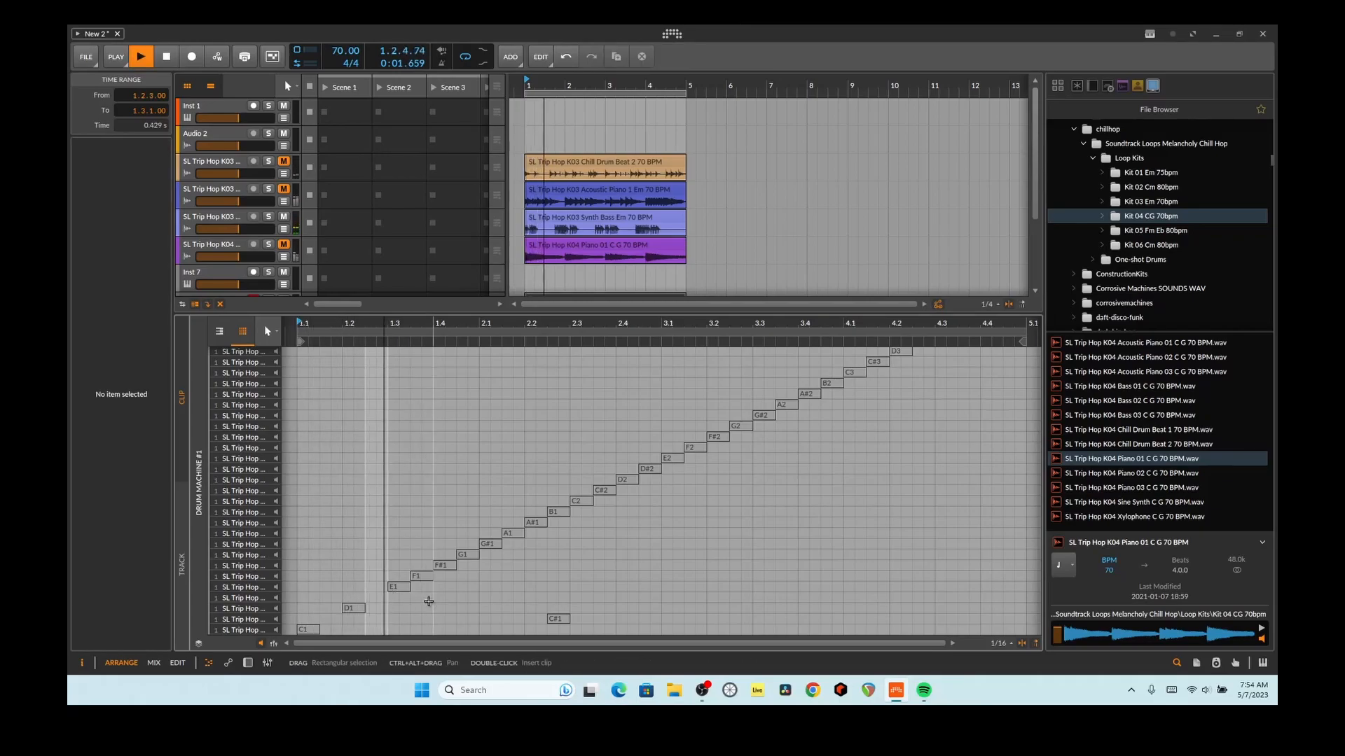
pyautogui.press('space')
pyautogui.click(404, 588)
pyautogui.press('Delete')
pyautogui.press('space')
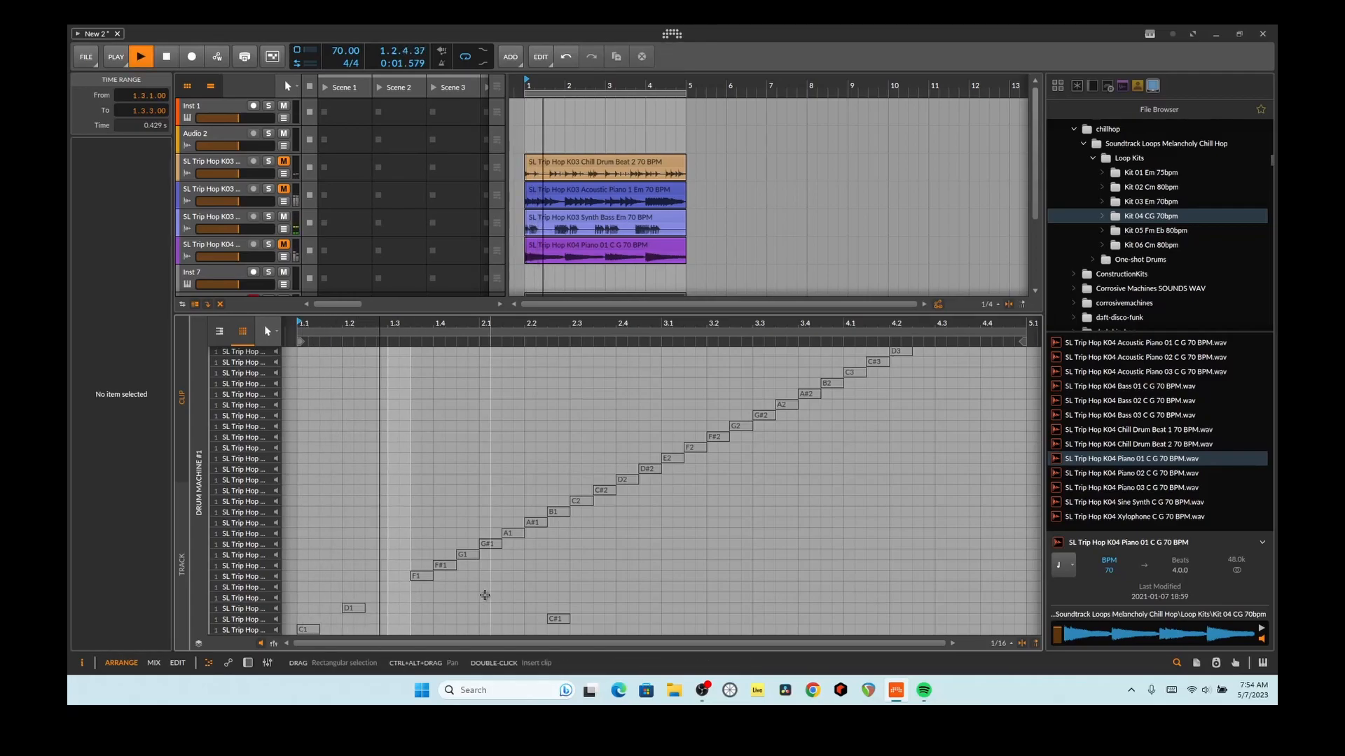
pyautogui.press('space')
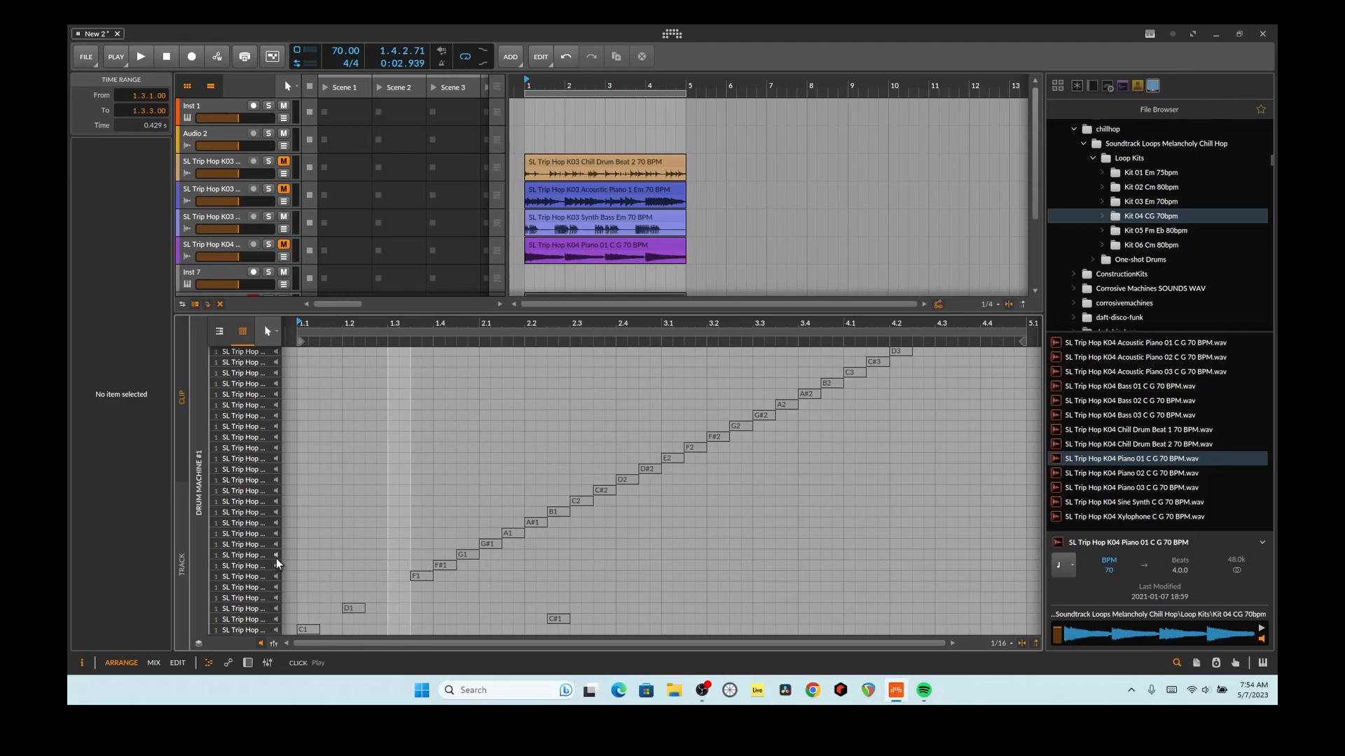
pyautogui.click(468, 554)
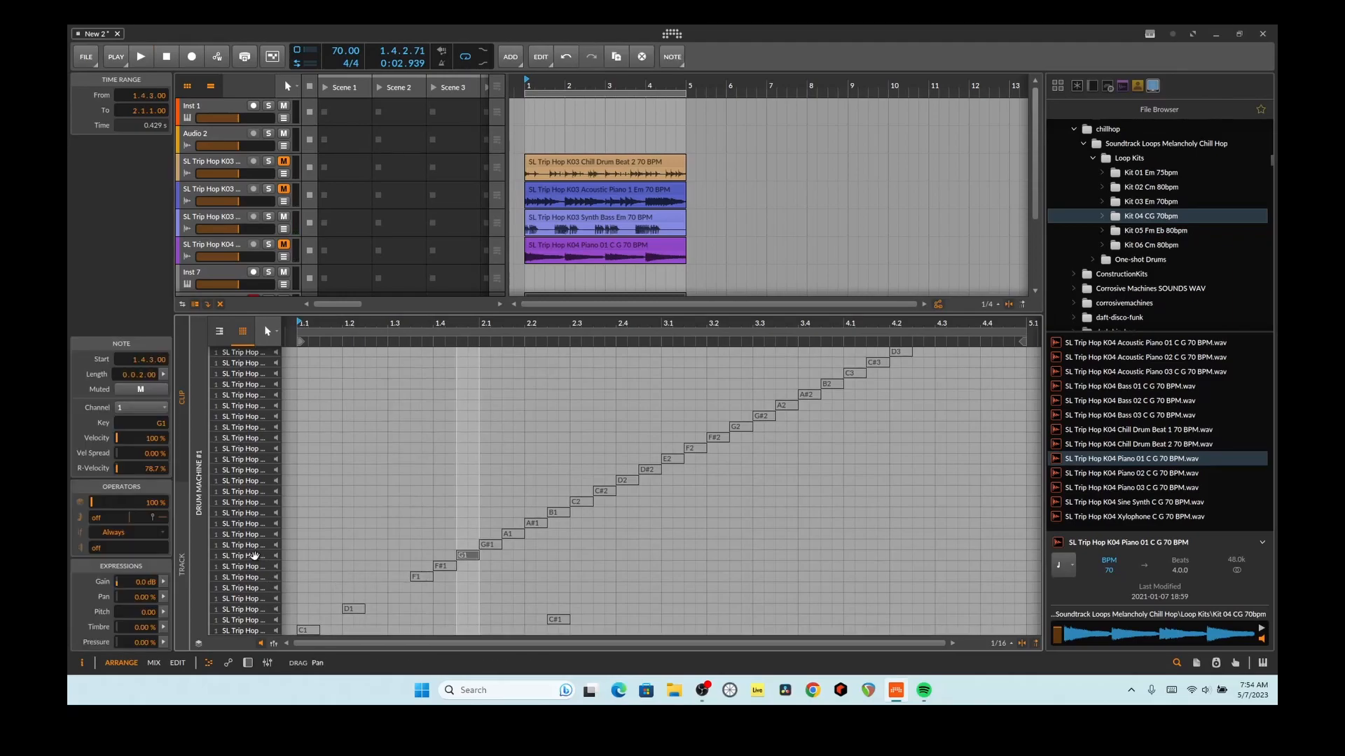
pyautogui.doubleClick(464, 556)
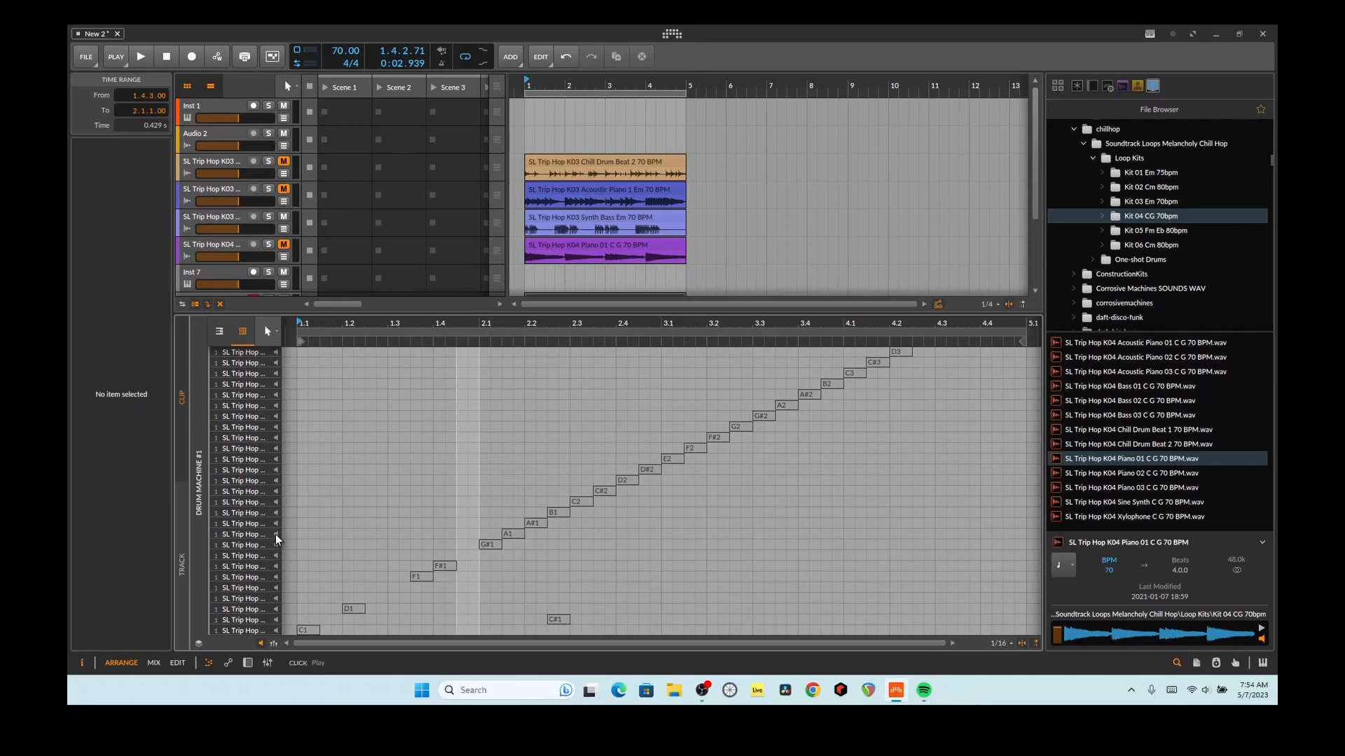
# Try deleting the A1 note, undoing each deletion, and check the neighbouring G#1 and F#1 notes
pyautogui.click(511, 533)
pyautogui.doubleClick(519, 534)
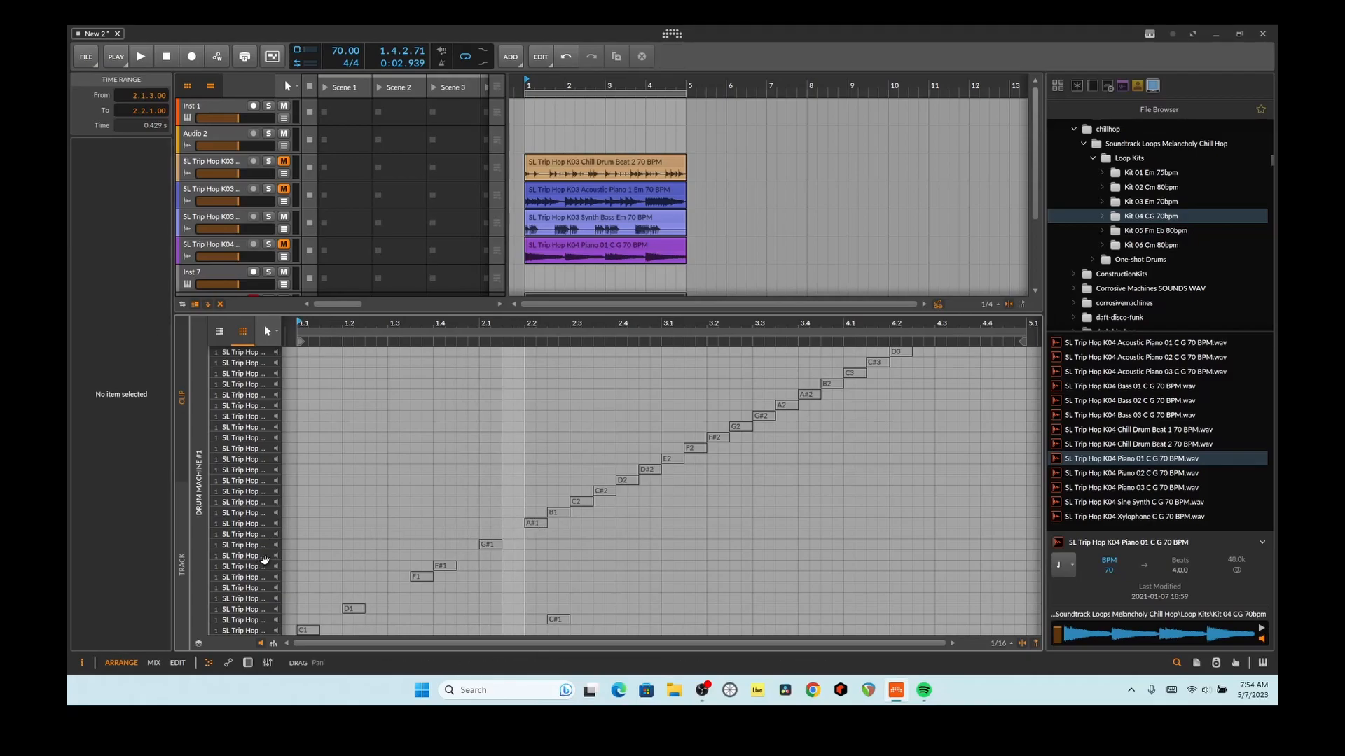
pyautogui.hotkey('ctrl', 'z')
pyautogui.click(489, 545)
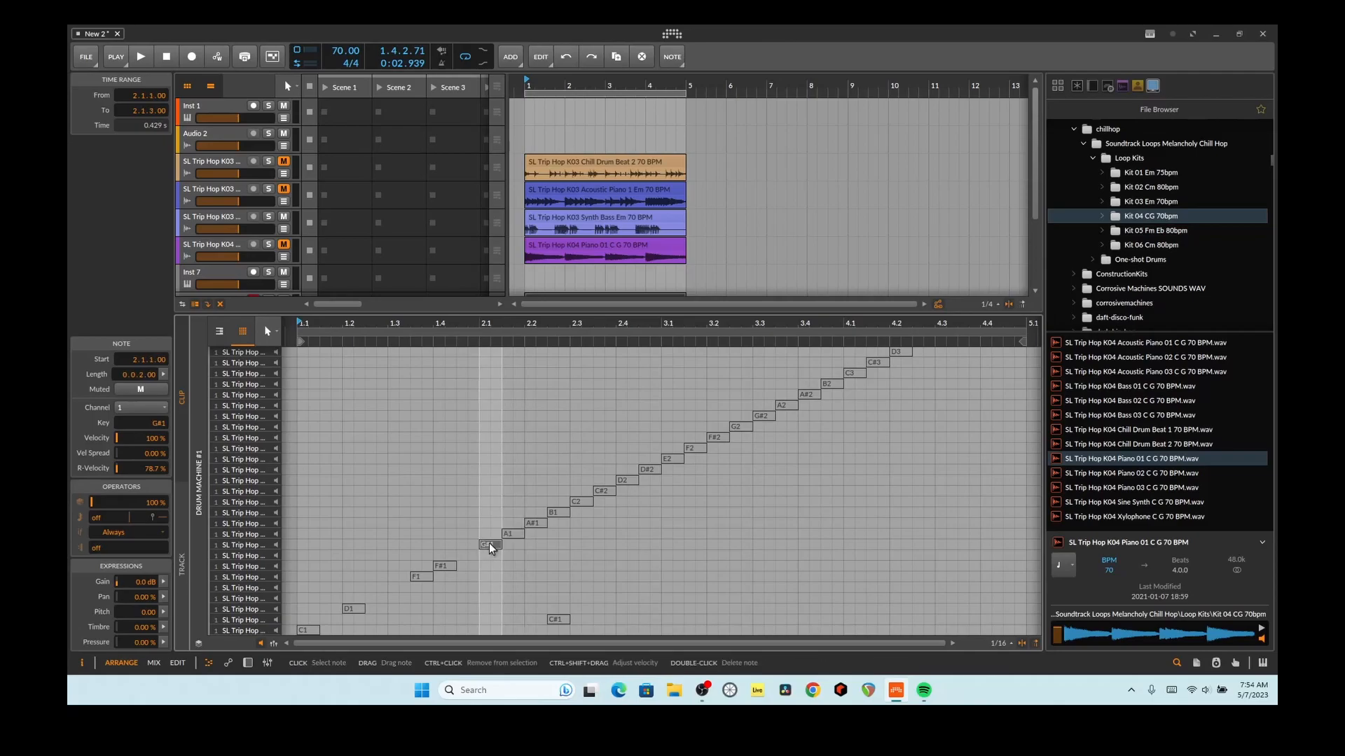
pyautogui.doubleClick(509, 533)
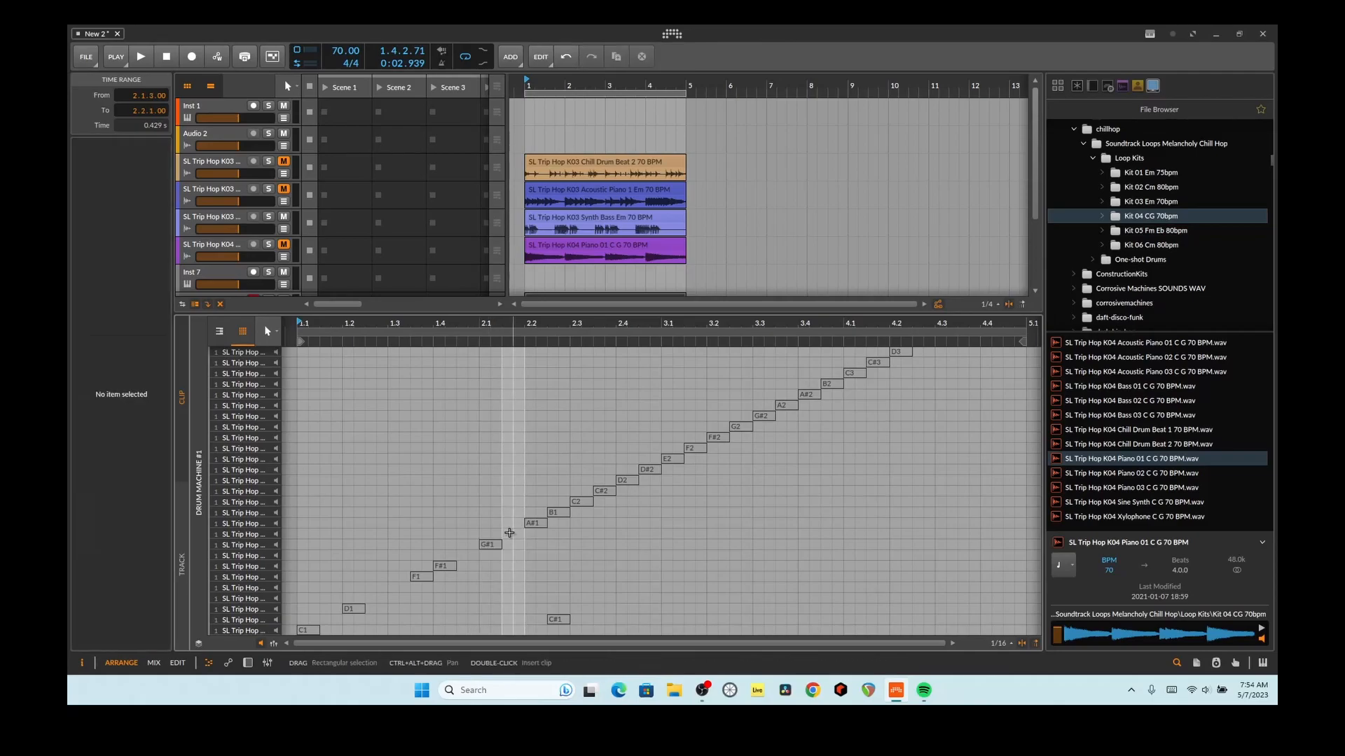
pyautogui.hotkey('ctrl', 'z')
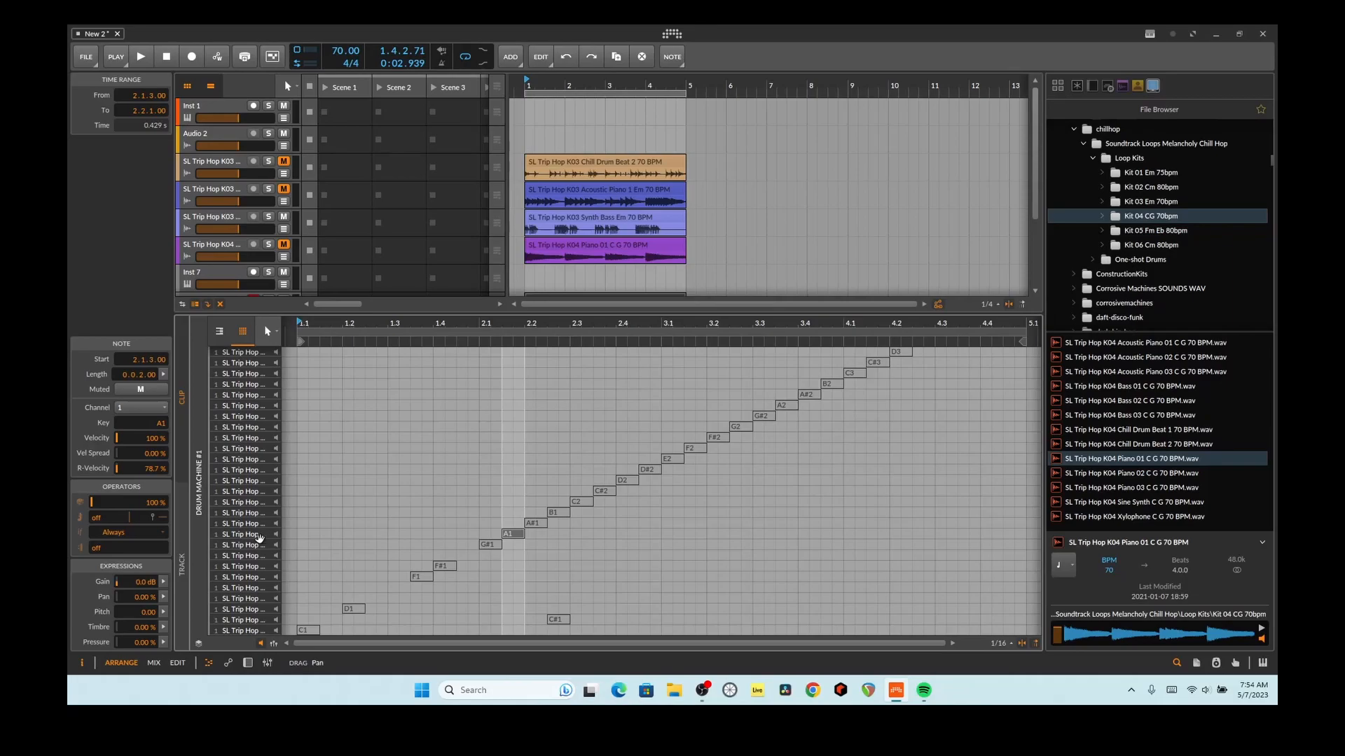
pyautogui.doubleClick(511, 535)
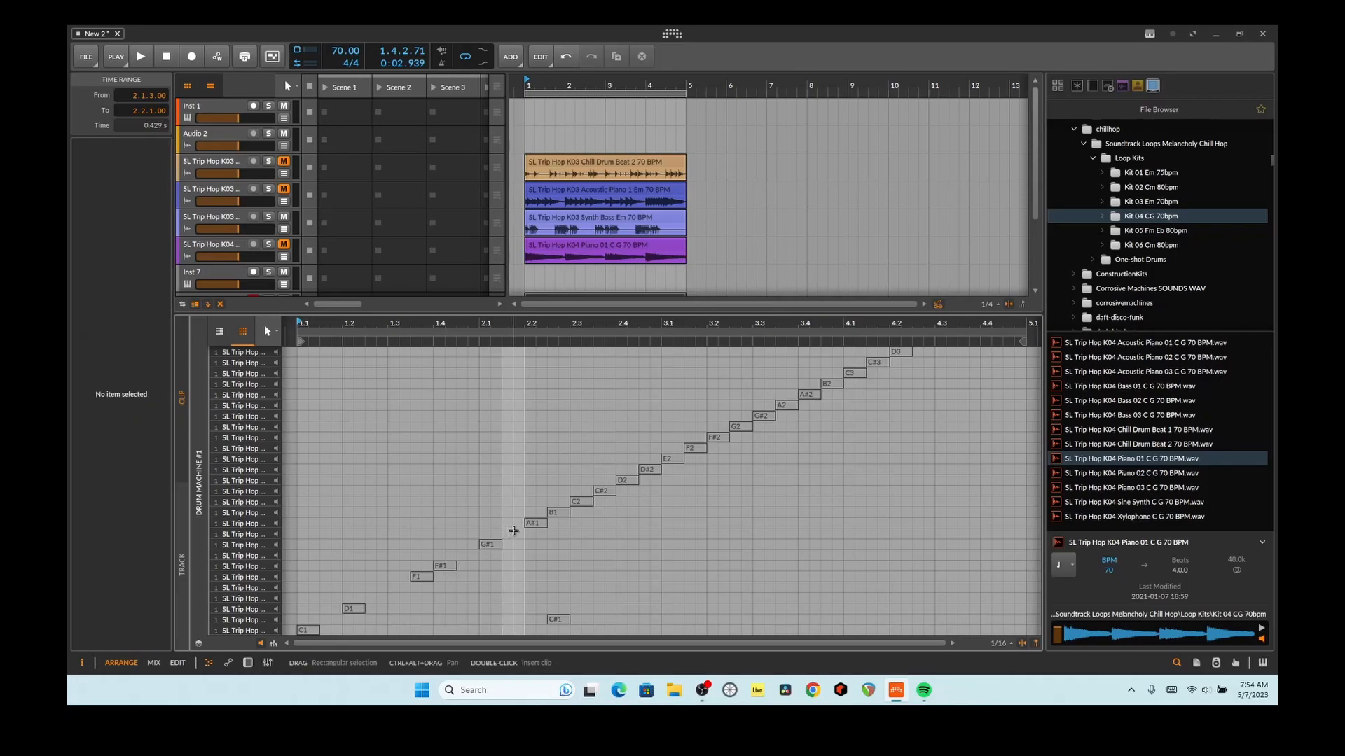
pyautogui.hotkey('ctrl', 'z')
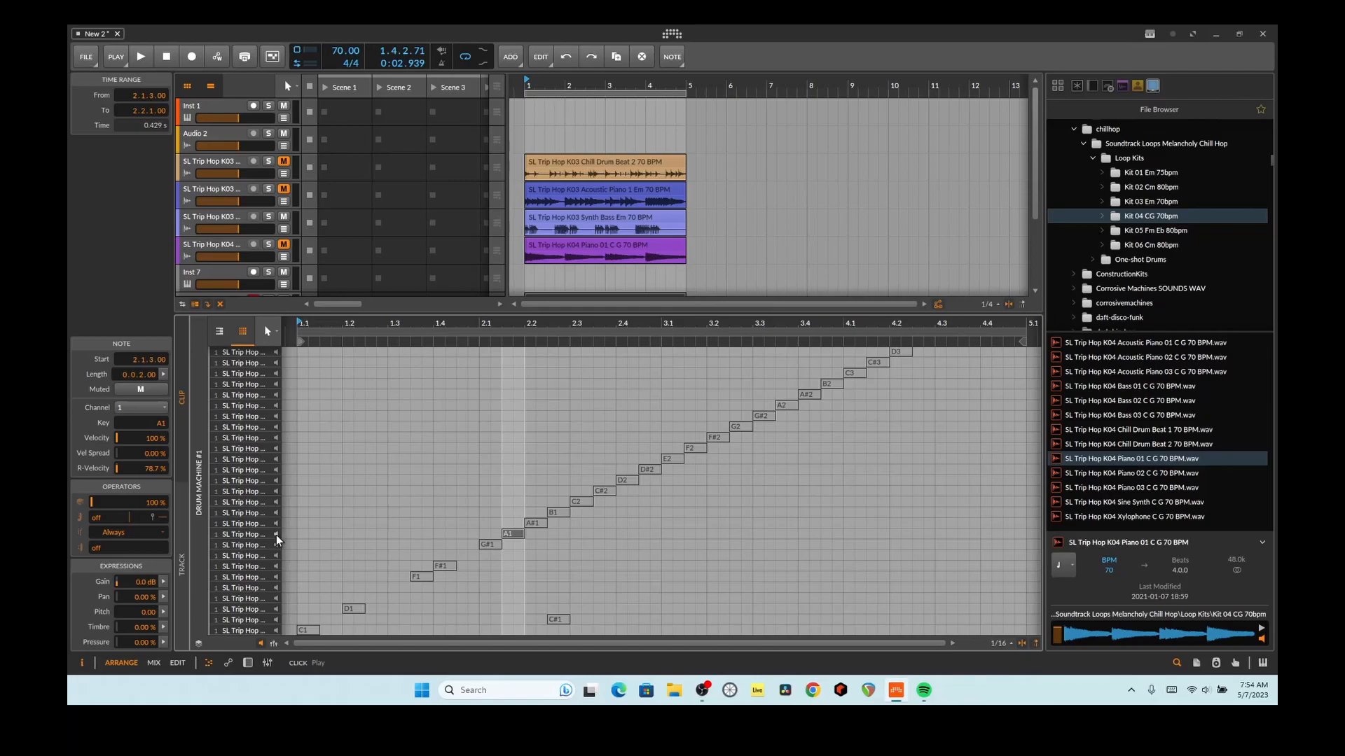
pyautogui.click(493, 543)
pyautogui.click(446, 566)
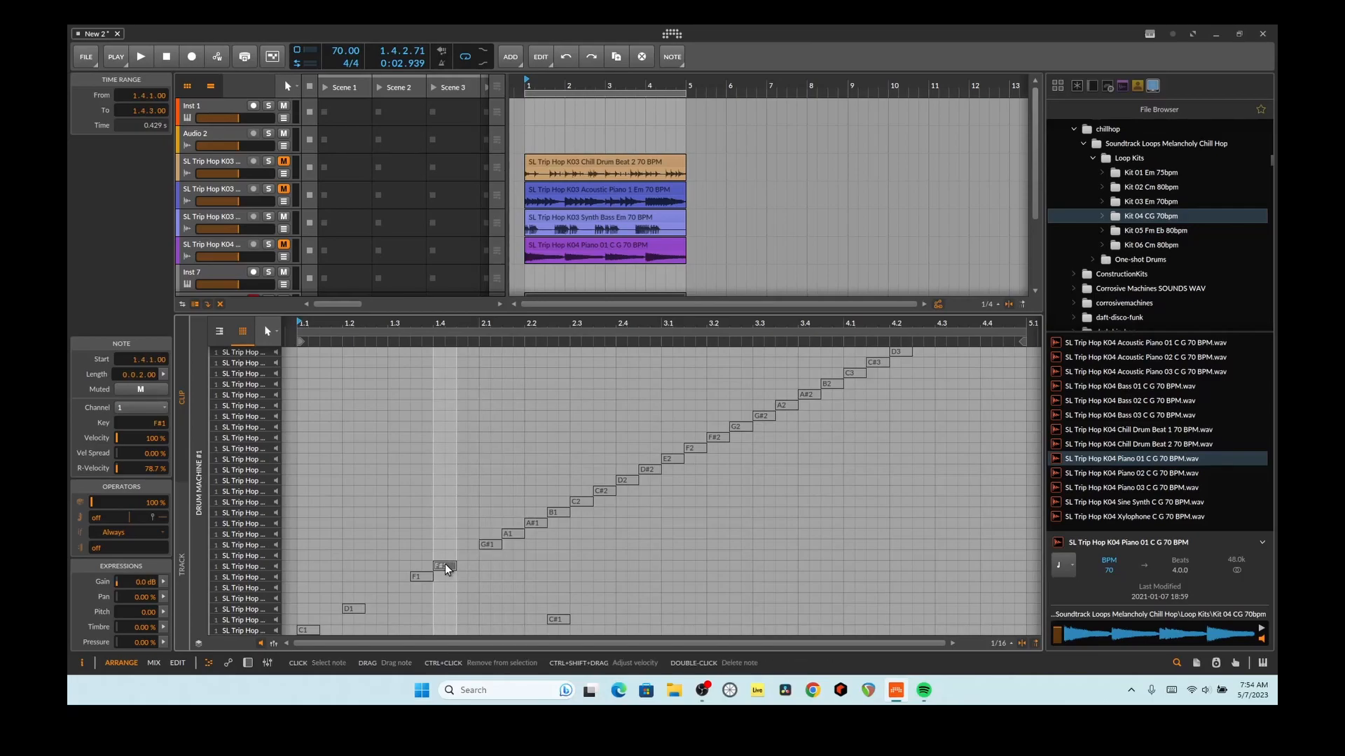
# Delete the A1 note from the drum clip and play the result
pyautogui.doubleClick(518, 532)
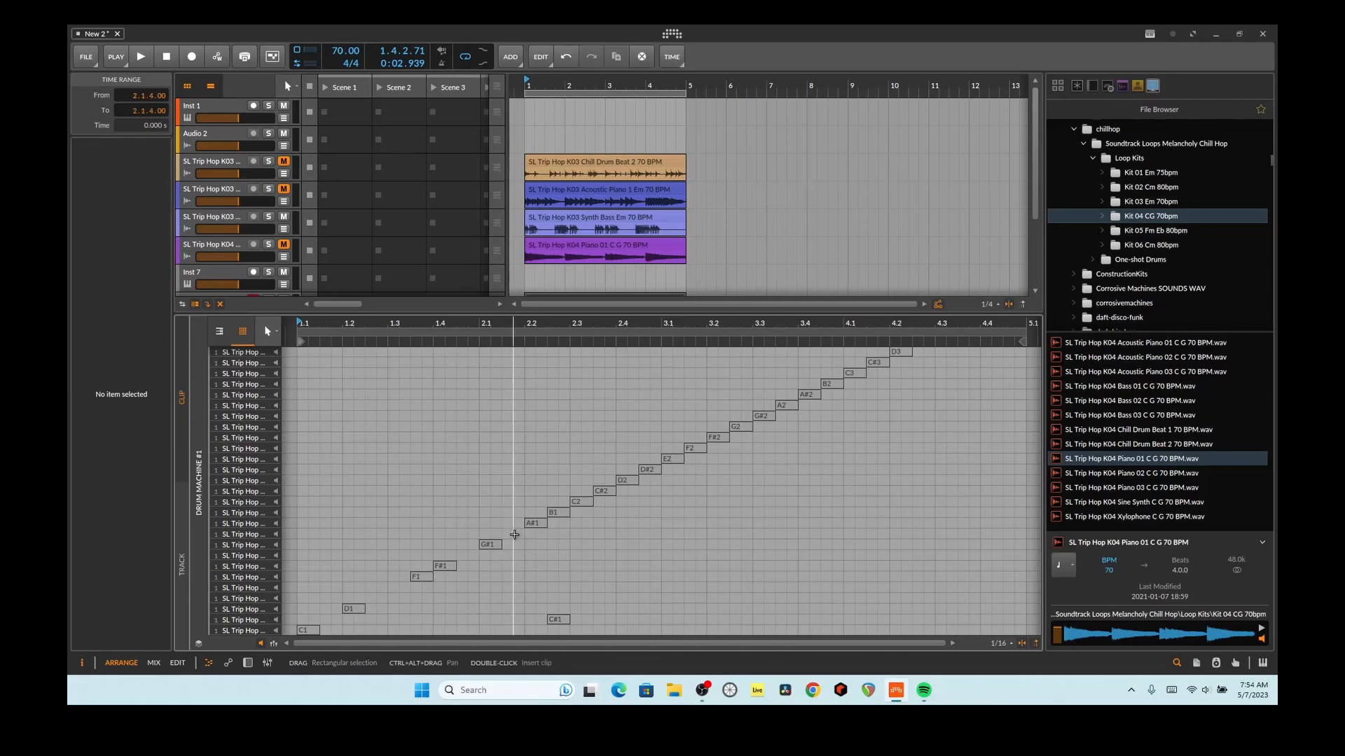
pyautogui.press('space')
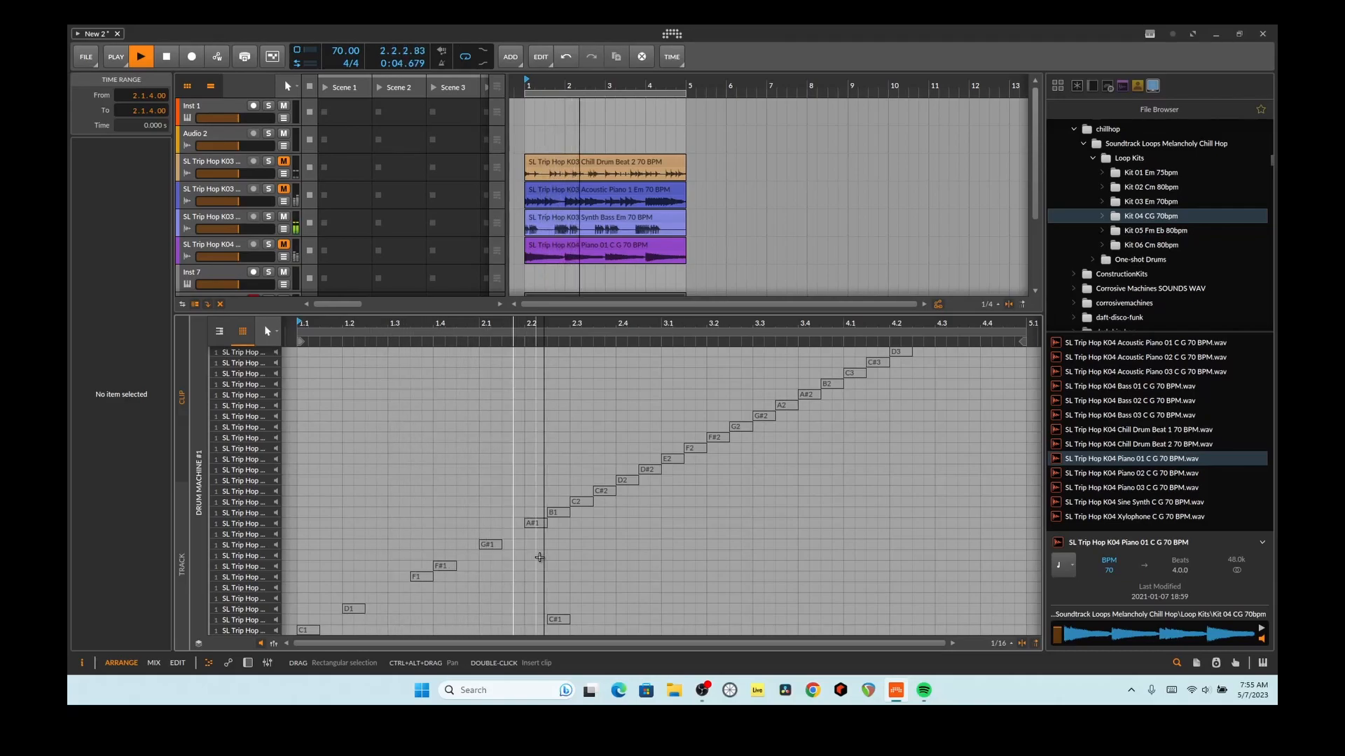
pyautogui.press('space')
# Check the notes from B1 up to D#2 one by one and delete the D#2 note
pyautogui.click(562, 514)
pyautogui.click(577, 503)
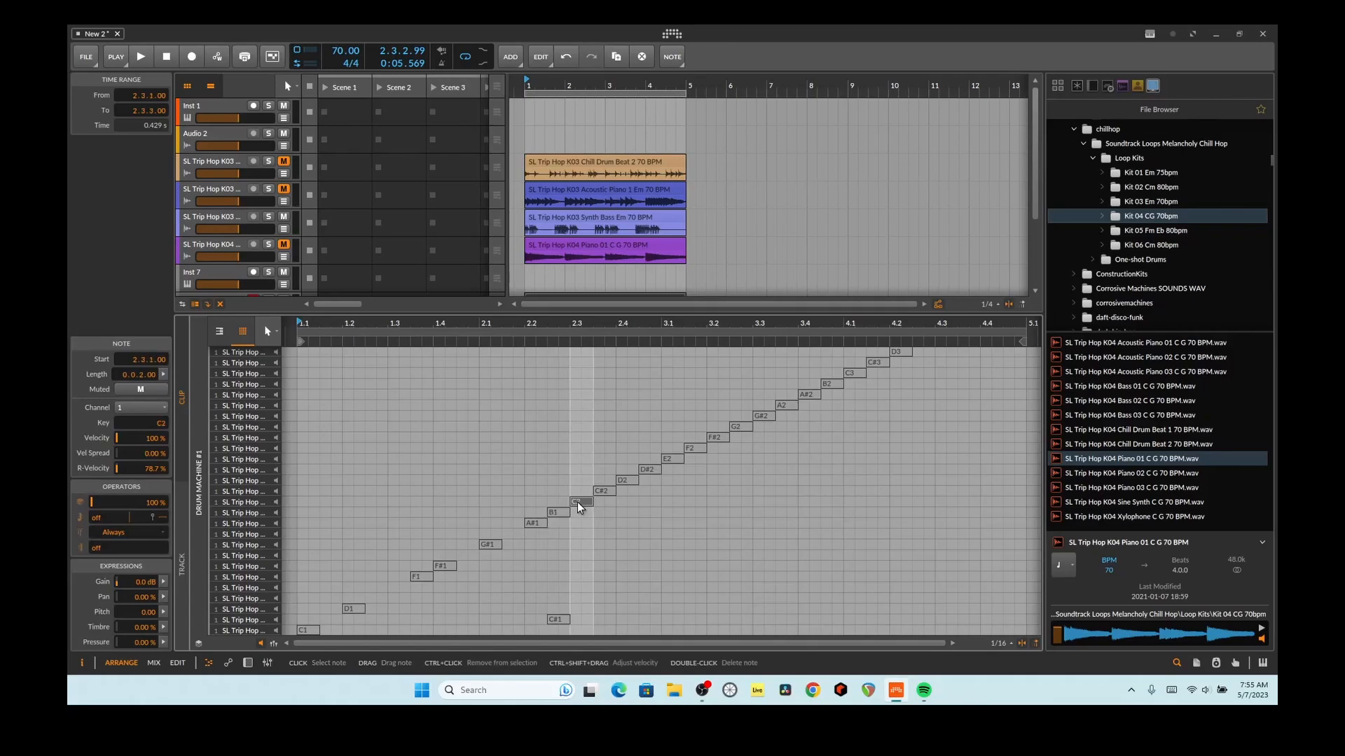
pyautogui.click(599, 491)
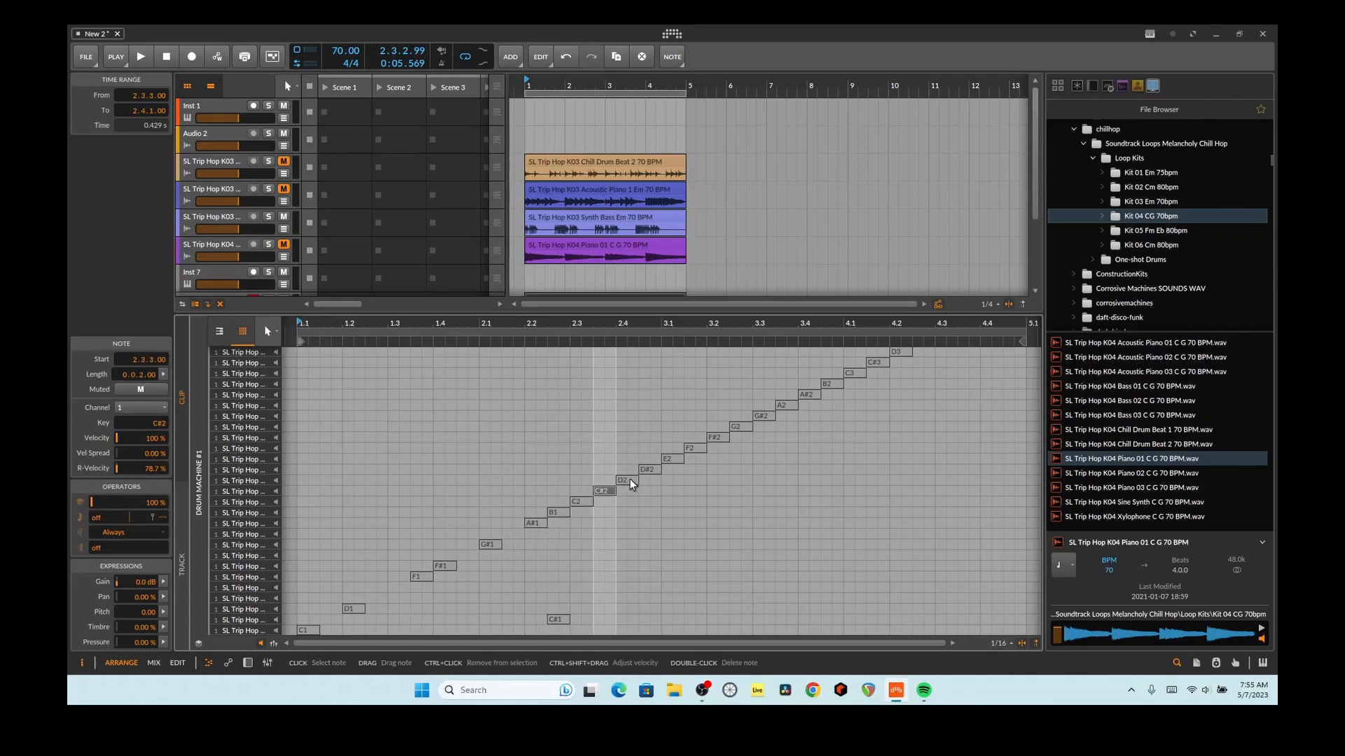
pyautogui.click(650, 468)
pyautogui.doubleClick(650, 468)
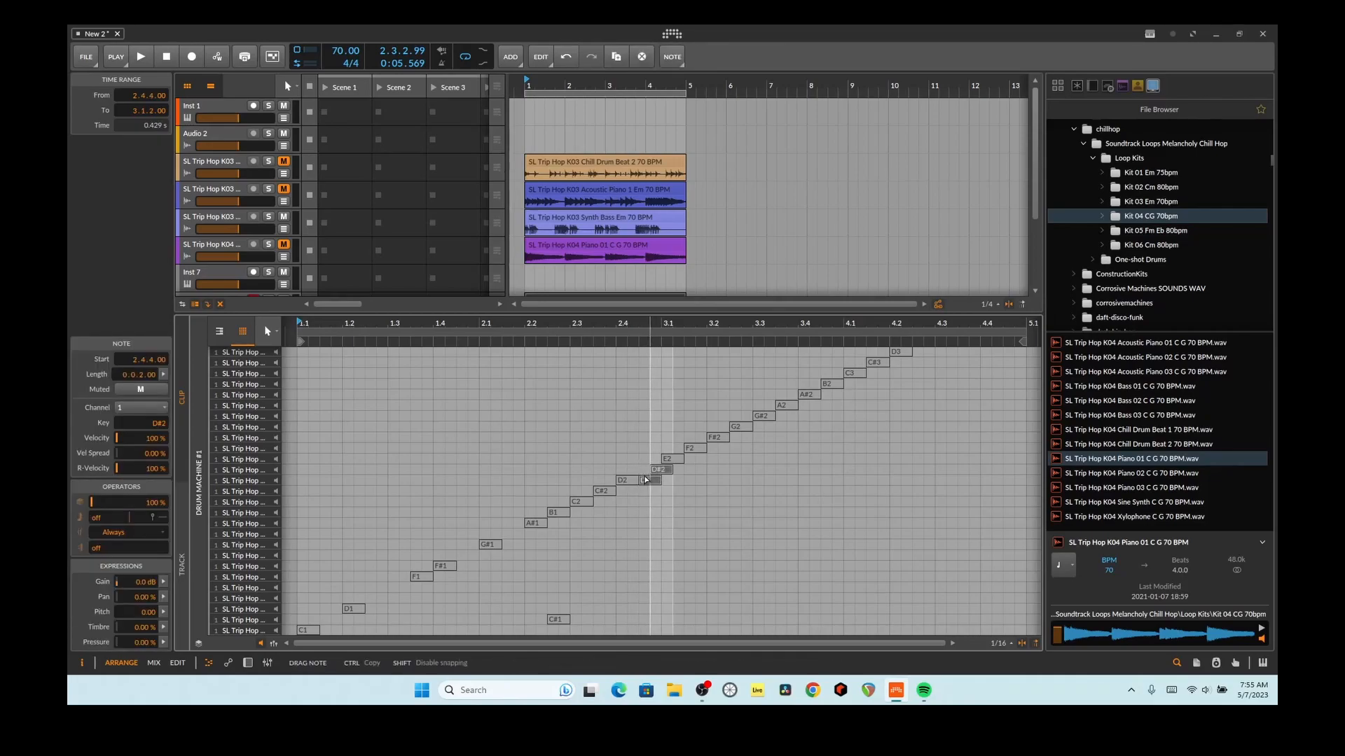
pyautogui.doubleClick(658, 469)
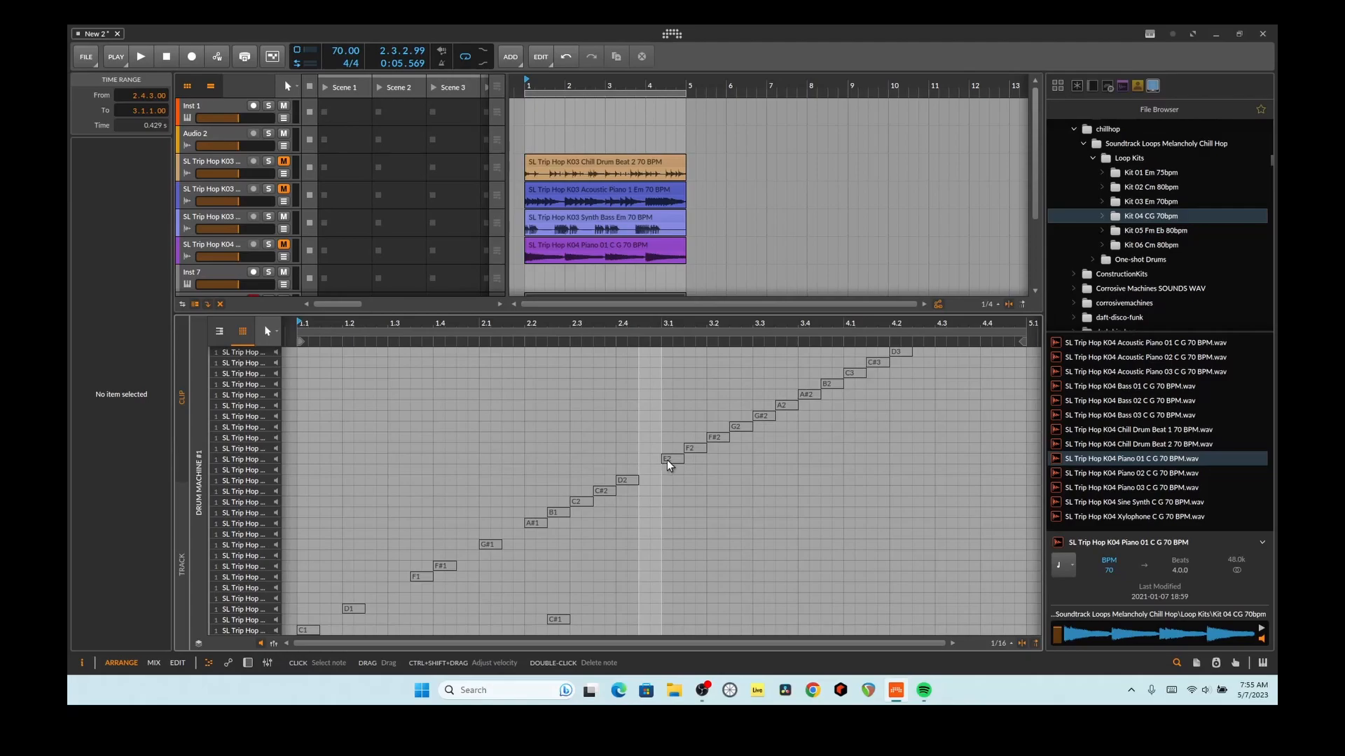
# Delete the F2 note while checking the notes one by one from E2 up to A2
pyautogui.click(668, 459)
pyautogui.click(698, 448)
pyautogui.doubleClick(699, 448)
pyautogui.click(715, 435)
pyautogui.click(737, 429)
pyautogui.click(766, 414)
pyautogui.click(788, 404)
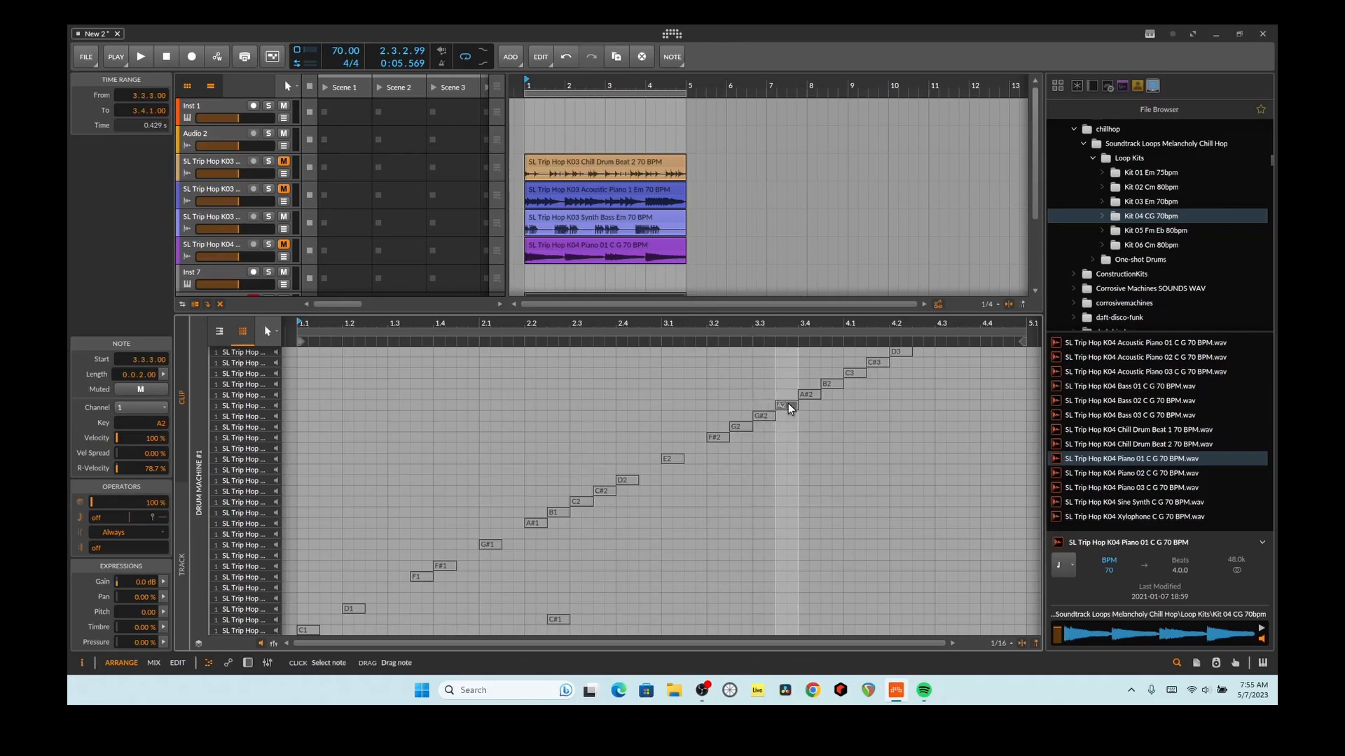
# Check the A#2 note, delete the B2 note at 3.4.3 from the drum clip, and play the result
pyautogui.click(806, 395)
pyautogui.click(829, 385)
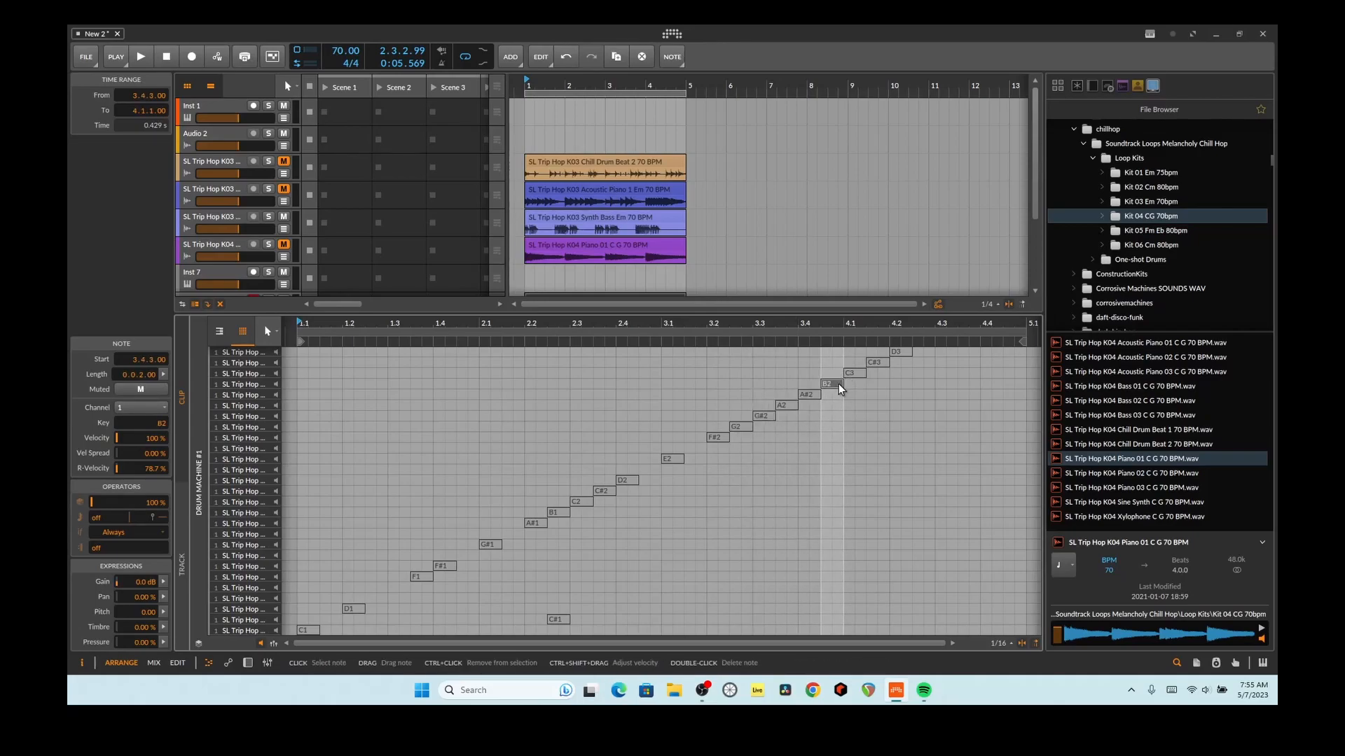
pyautogui.doubleClick(838, 383)
pyautogui.scroll(2, 865, 400)
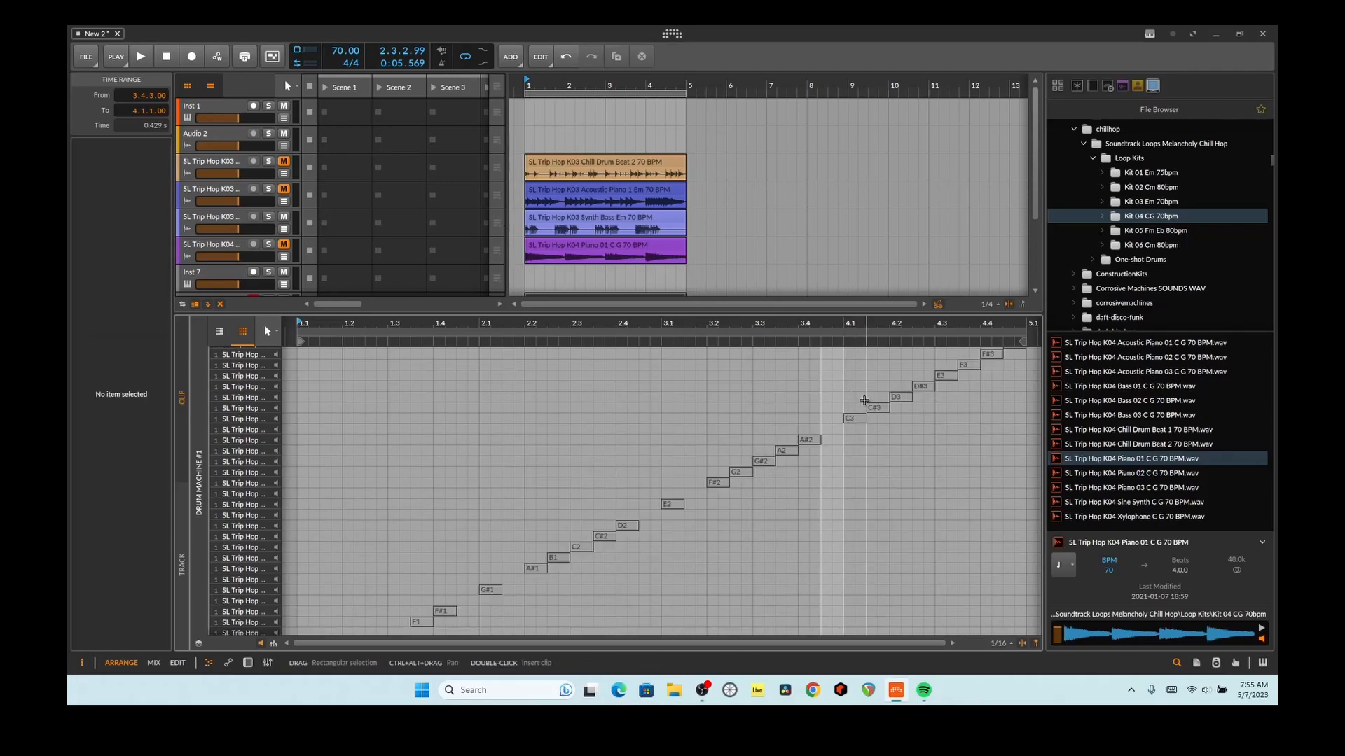
pyautogui.press('space')
pyautogui.scroll(-2, 658, 428)
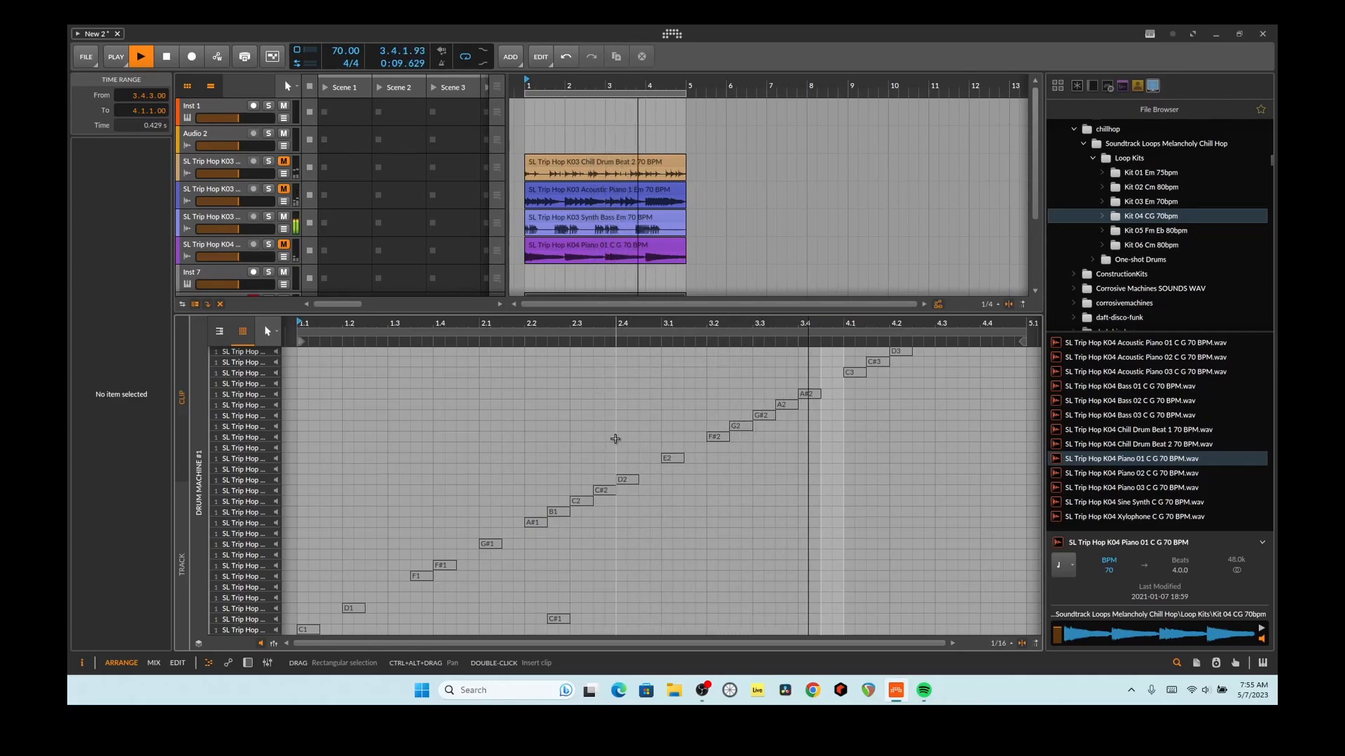
pyautogui.press('space')
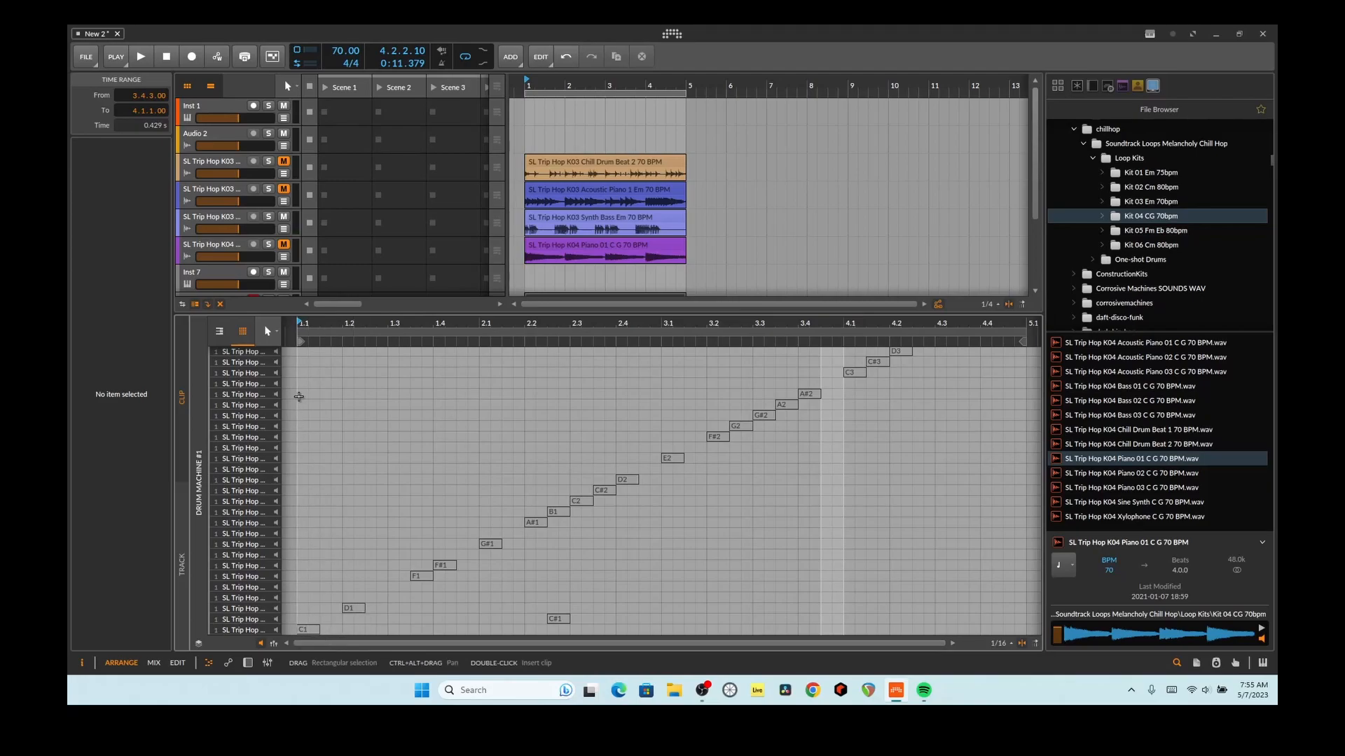
# Try deleting the D1 and F1 notes, restoring each one, check the F#1 note, and play the clip
pyautogui.click(349, 611)
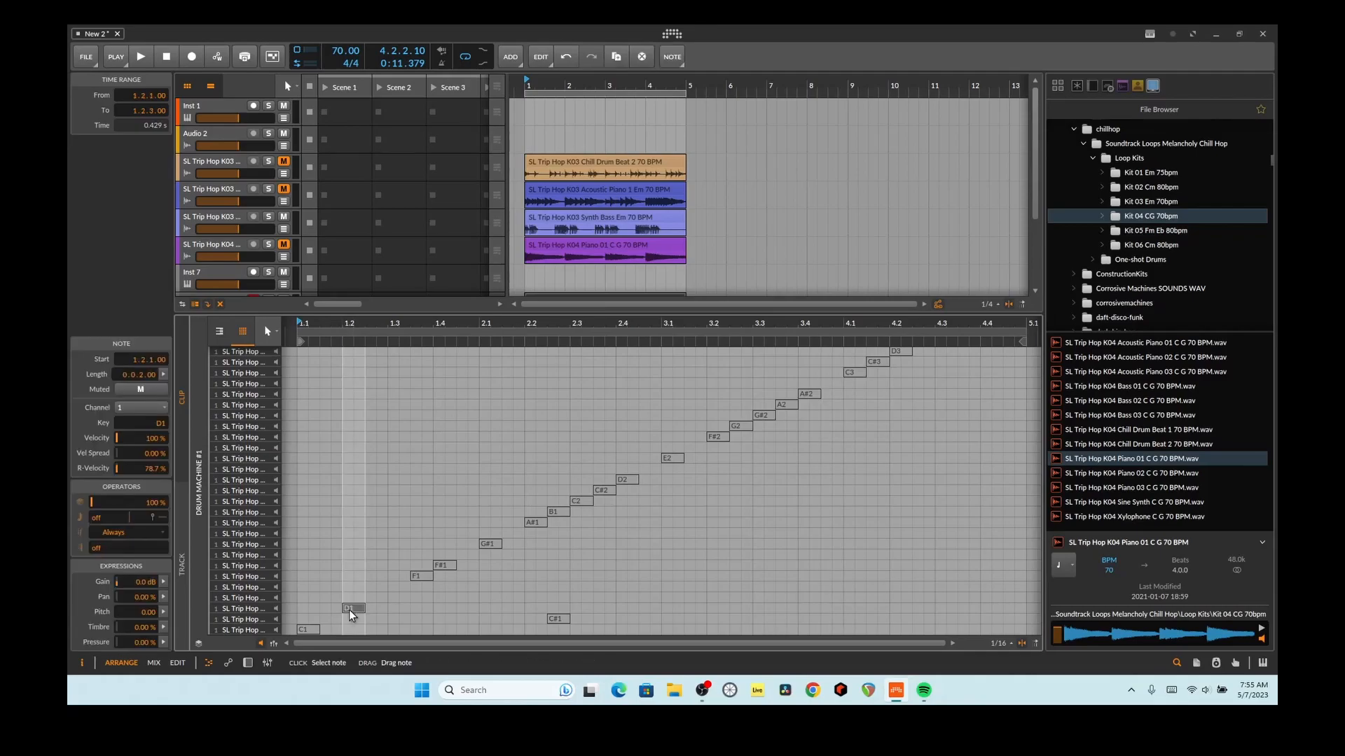
pyautogui.press('Delete')
pyautogui.doubleClick(350, 610)
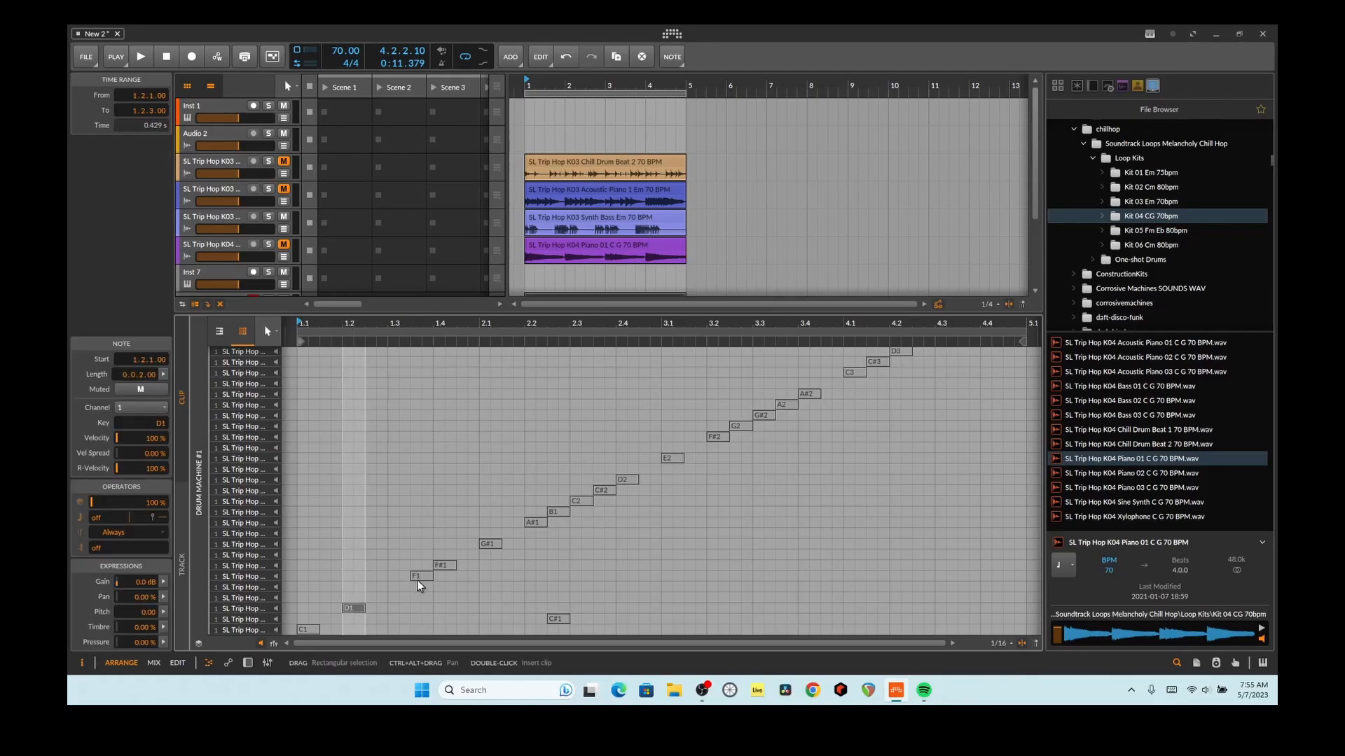
pyautogui.doubleClick(420, 577)
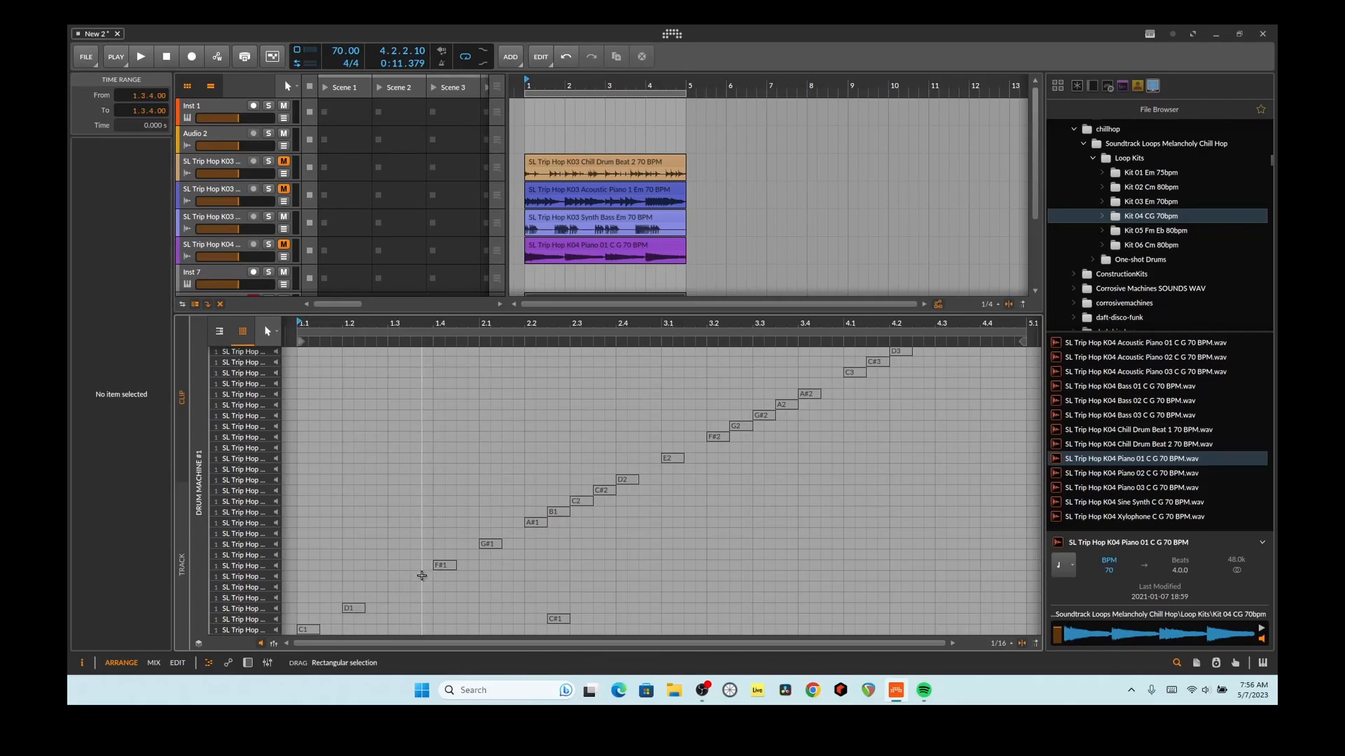
pyautogui.doubleClick(421, 576)
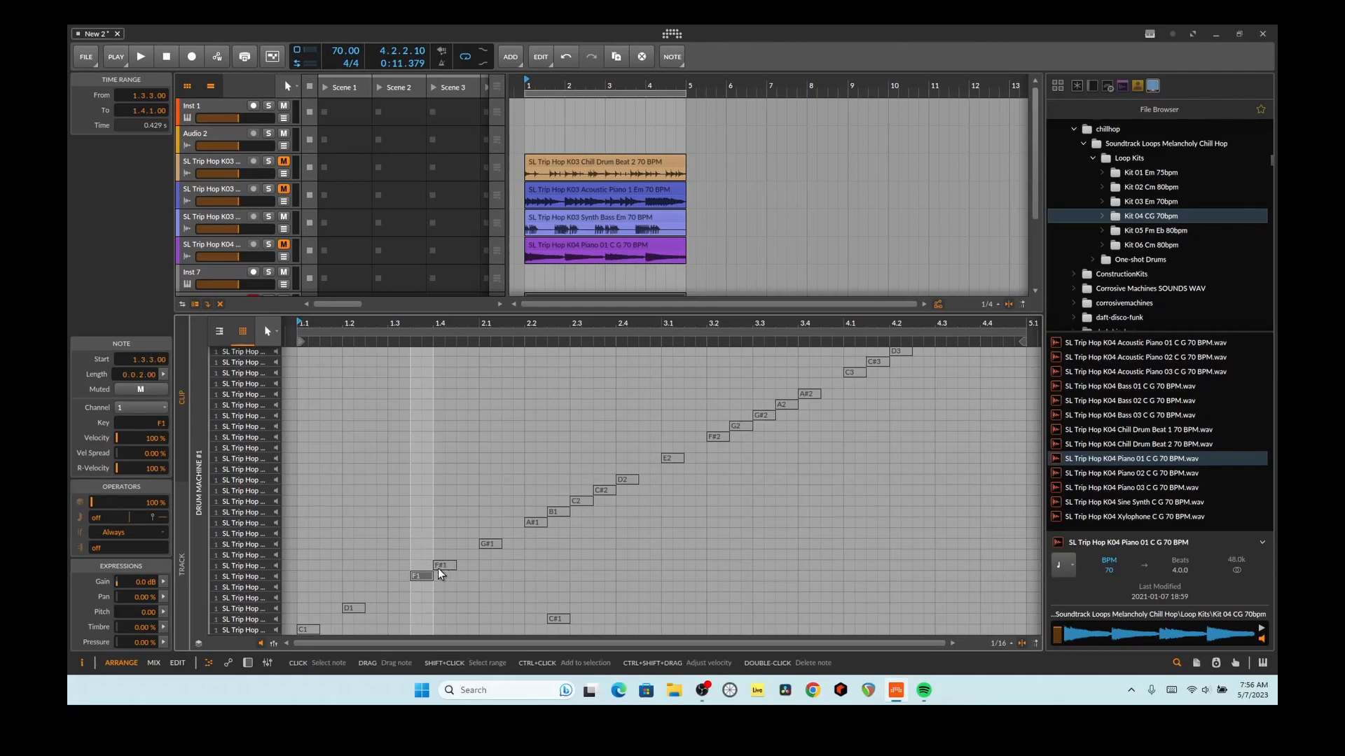
pyautogui.click(440, 566)
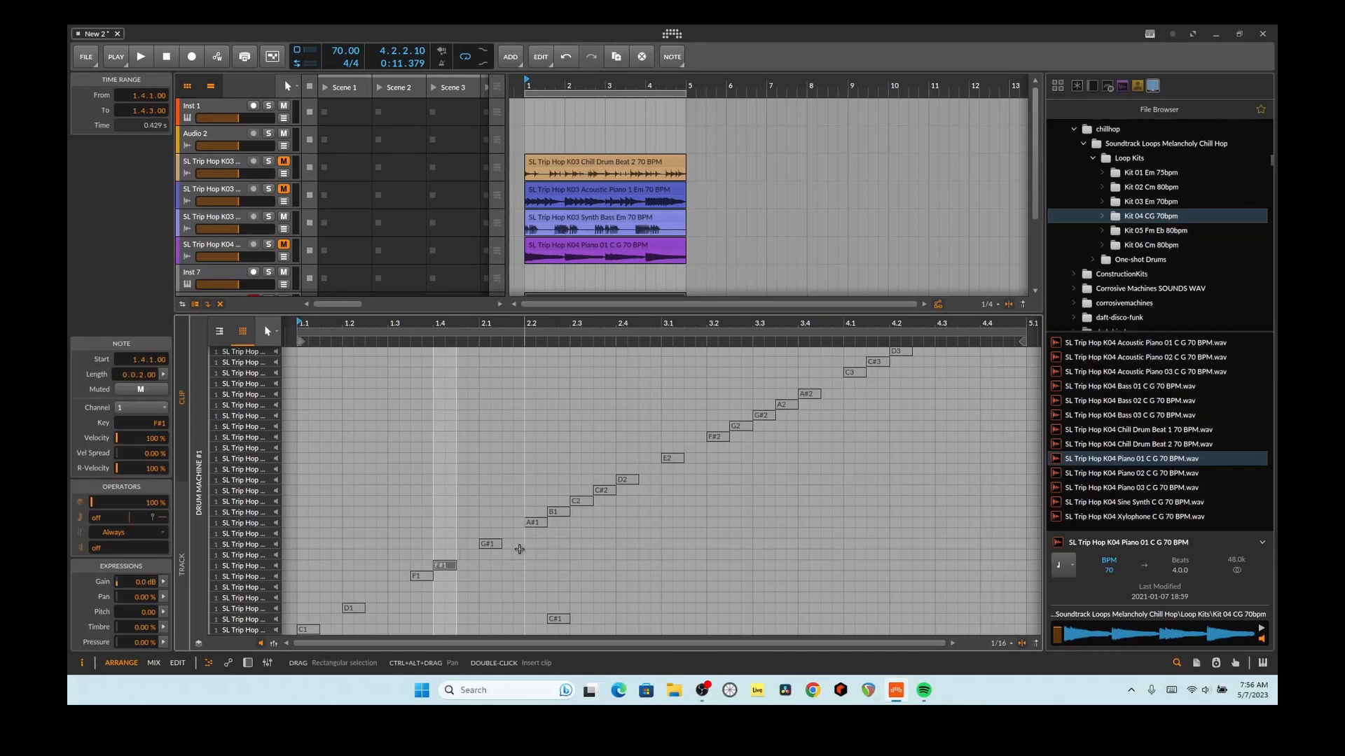
pyautogui.click(351, 608)
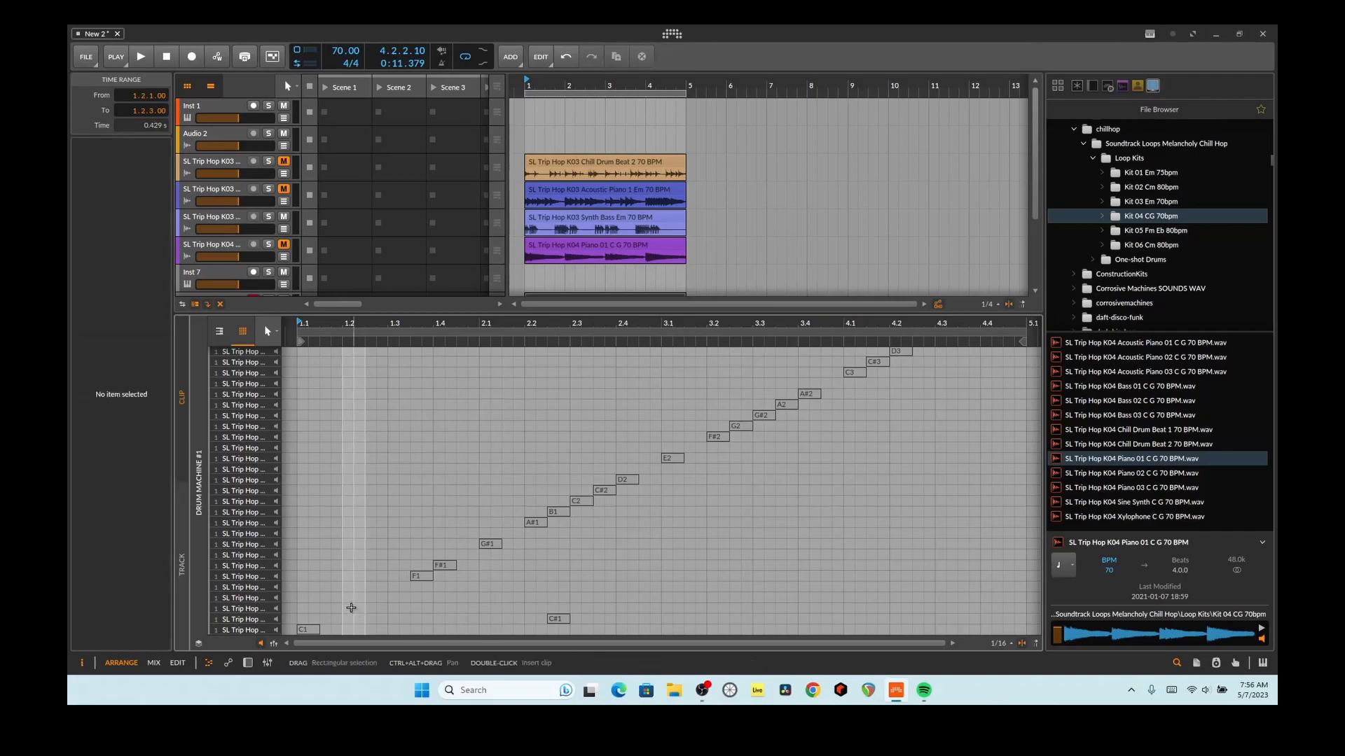
pyautogui.doubleClick(351, 609)
pyautogui.press('space')
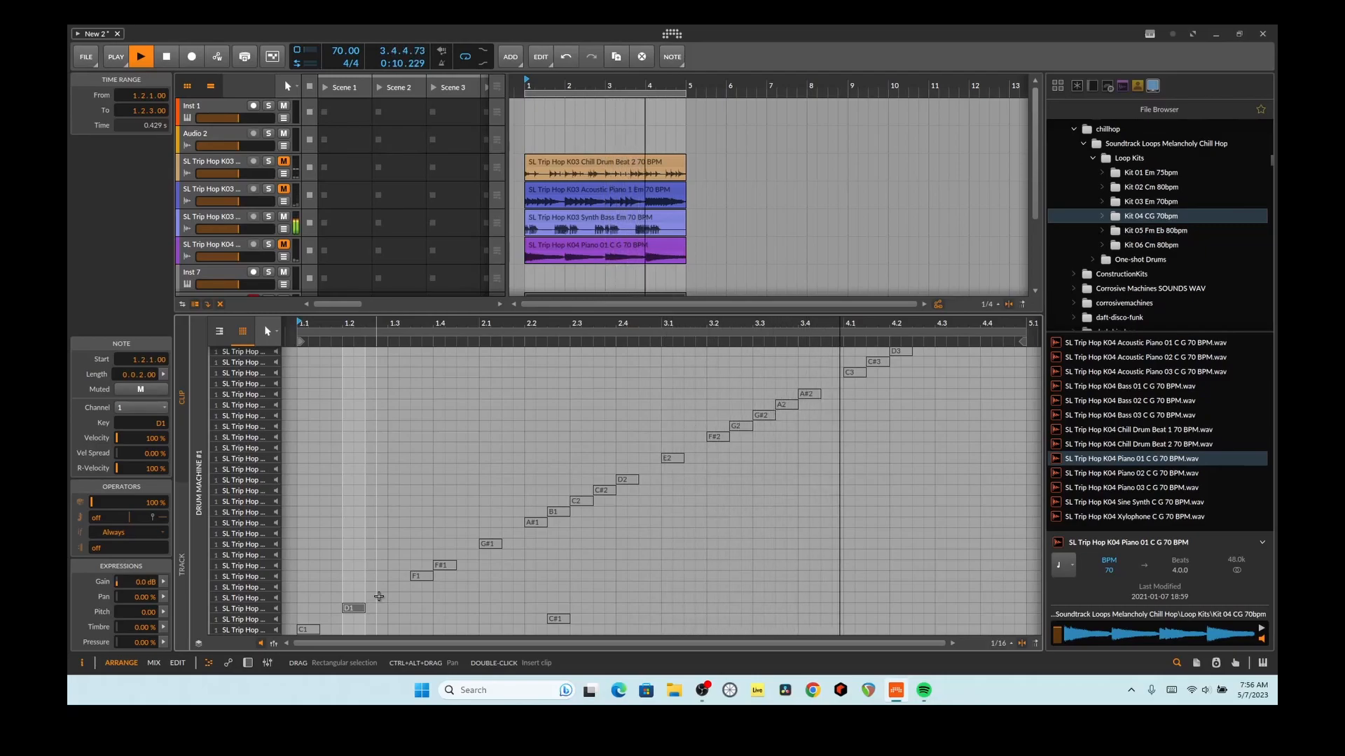
pyautogui.press('space')
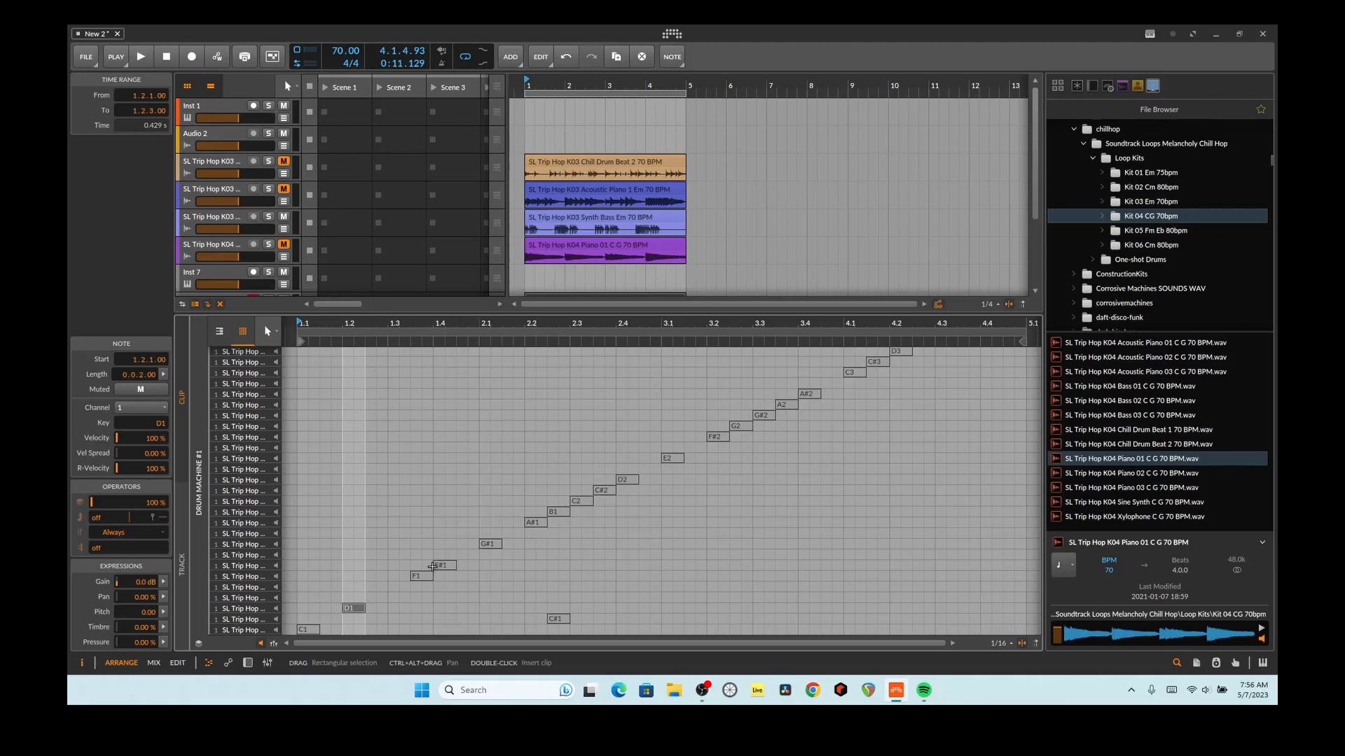
# Compare the A#1 note with the D1 note and move the A#1 note at 2.2 down to D1
pyautogui.click(535, 524)
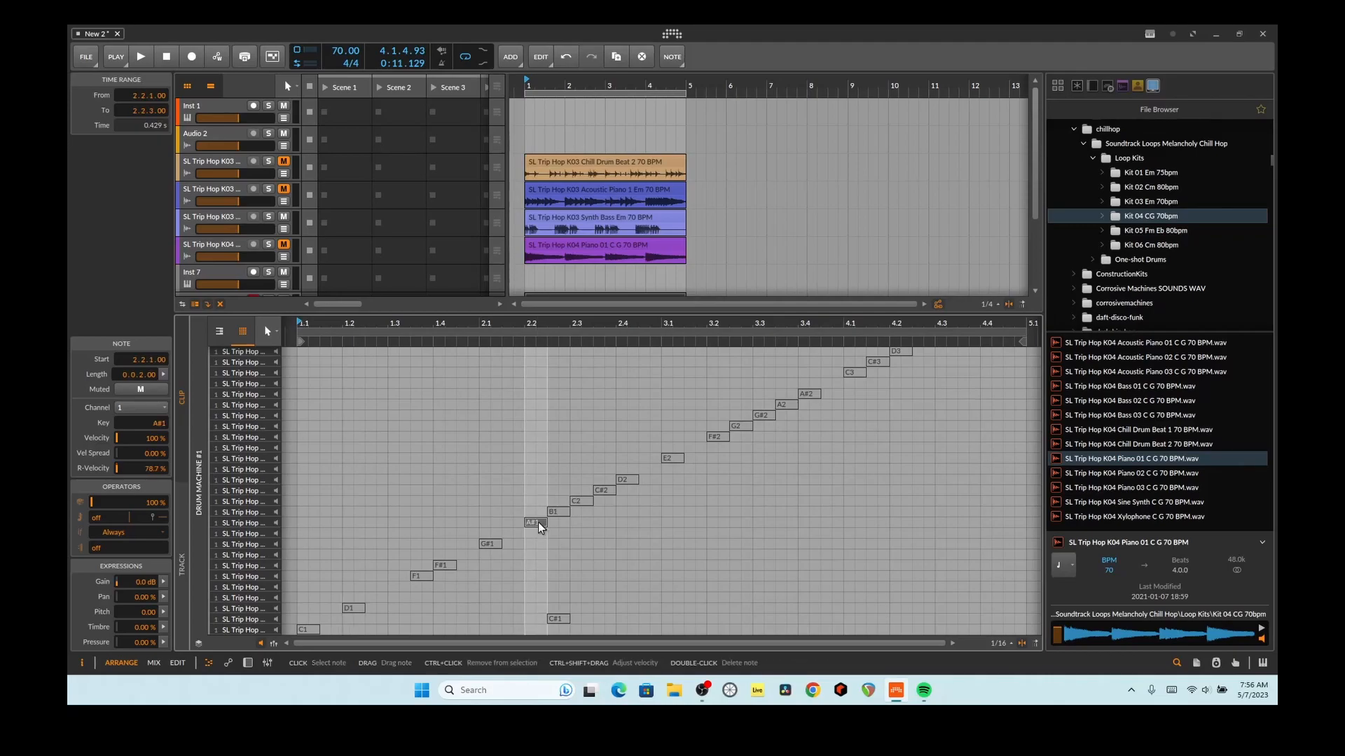
pyautogui.click(358, 609)
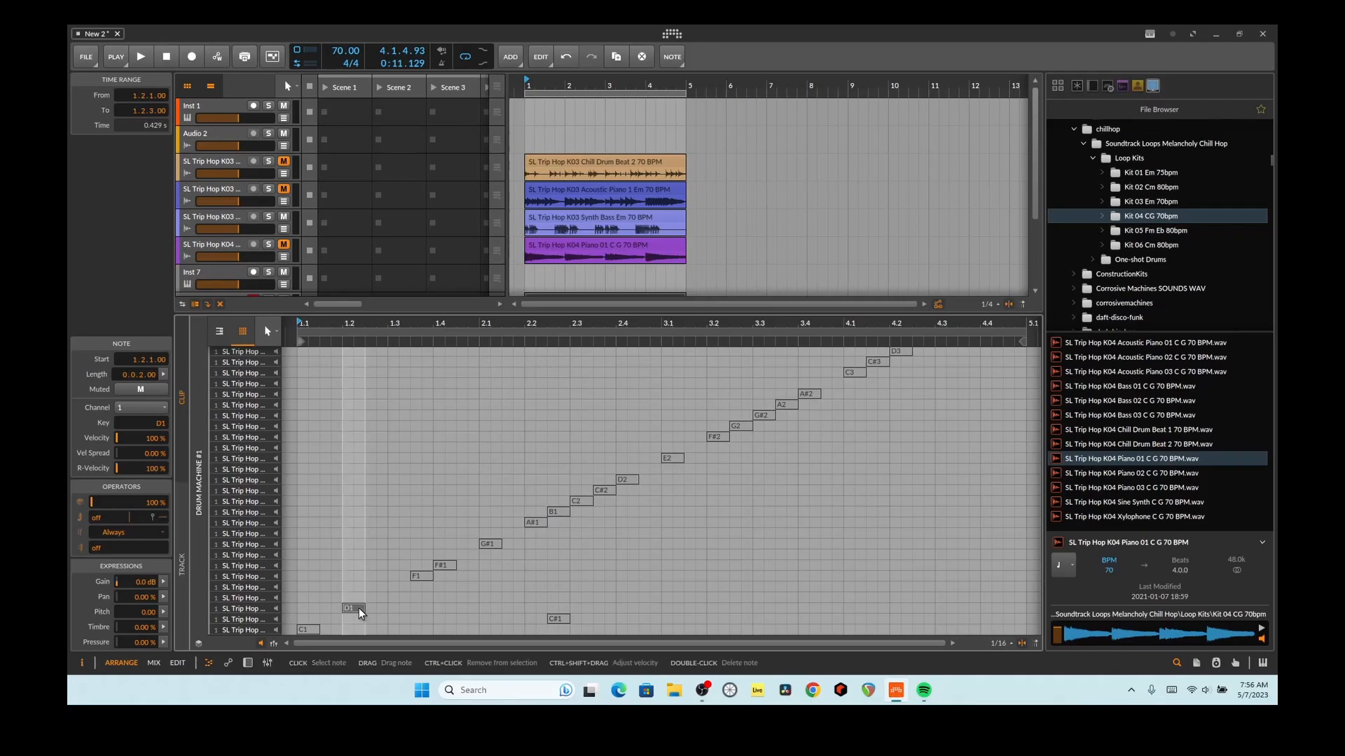
pyautogui.click(531, 522)
pyautogui.moveTo(531, 521); pyautogui.dragTo(533, 608)
# Check the remaining notes from F1 to B1 and move the F1 note at 1.3.3 and the G#1 note at 2.1 down to C1
pyautogui.click(560, 512)
pyautogui.click(442, 566)
pyautogui.click(415, 577)
pyautogui.click(489, 544)
pyautogui.doubleClick(490, 542)
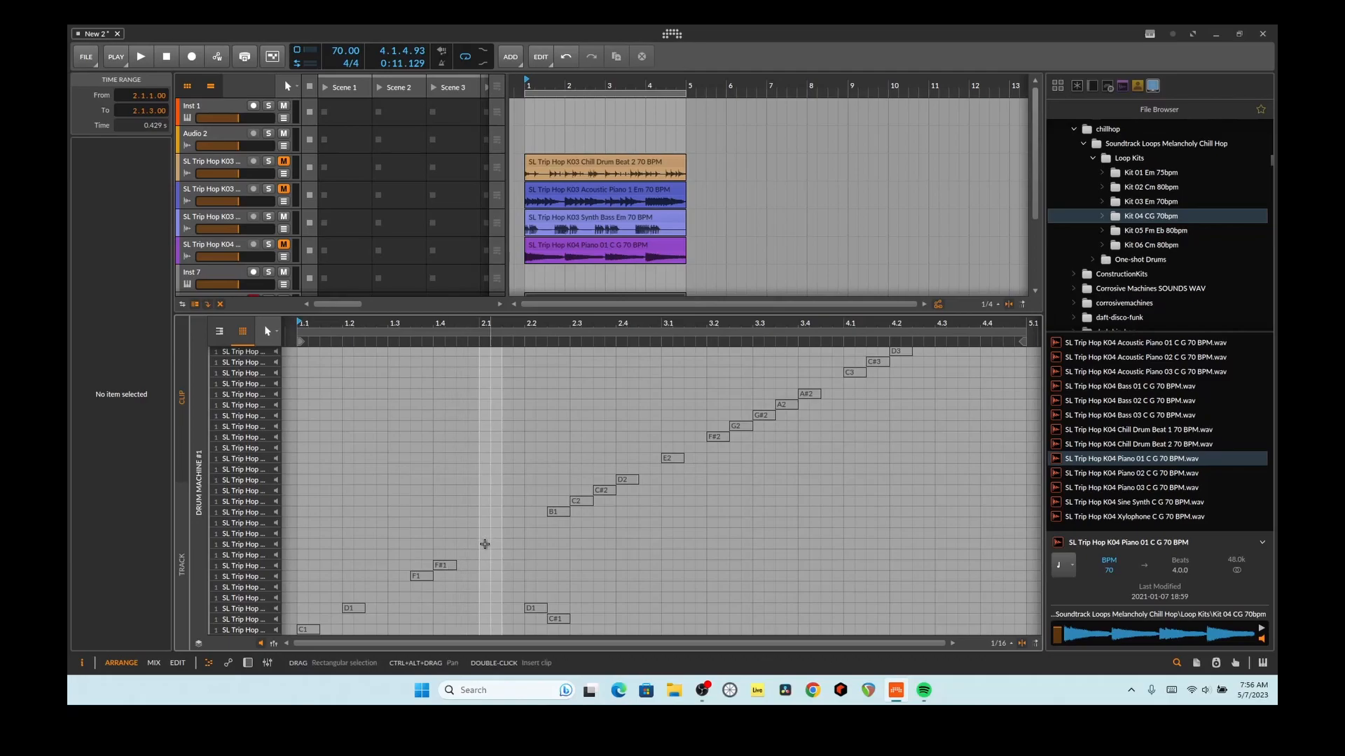
pyautogui.hotkey('ctrl', 'z')
pyautogui.moveTo(490, 542); pyautogui.dragTo(416, 631)
# Move the F#1 note at 1.4 down to D1 and play the clip
pyautogui.click(443, 565)
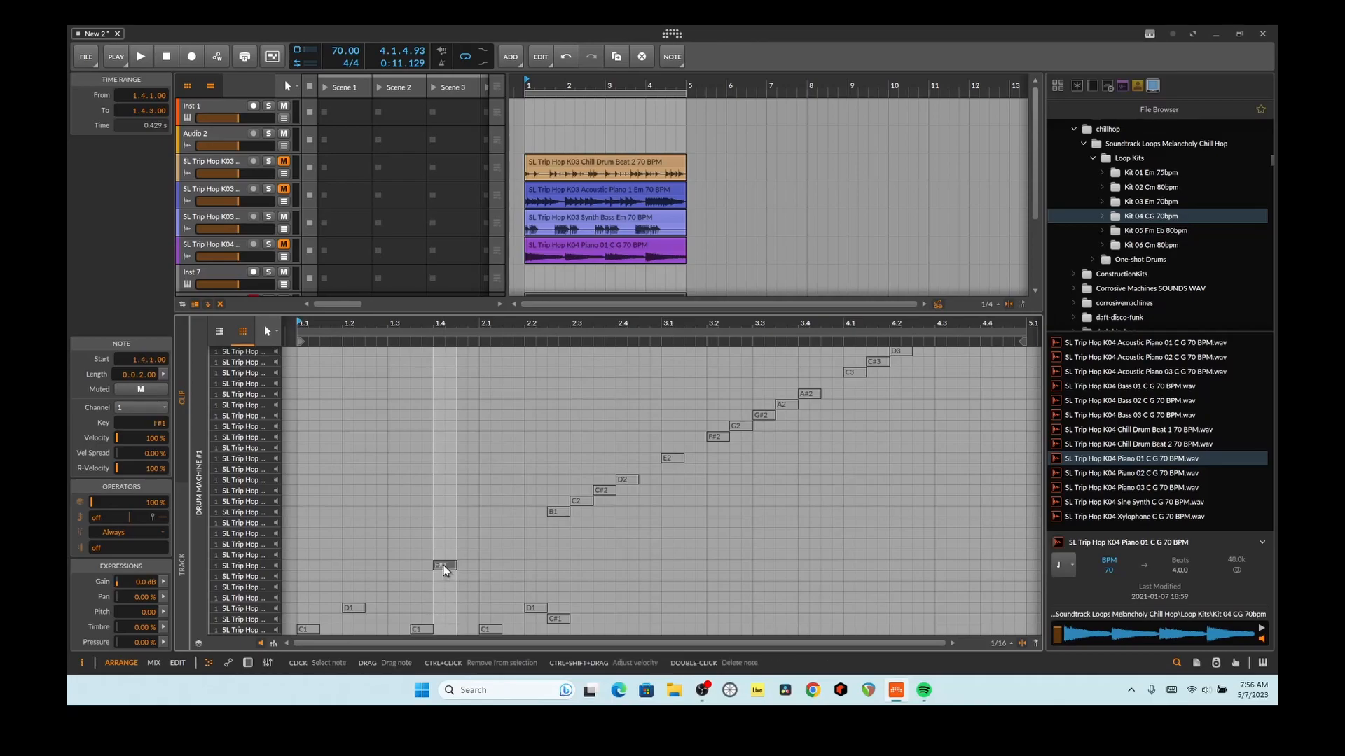
pyautogui.moveTo(443, 565); pyautogui.dragTo(444, 608)
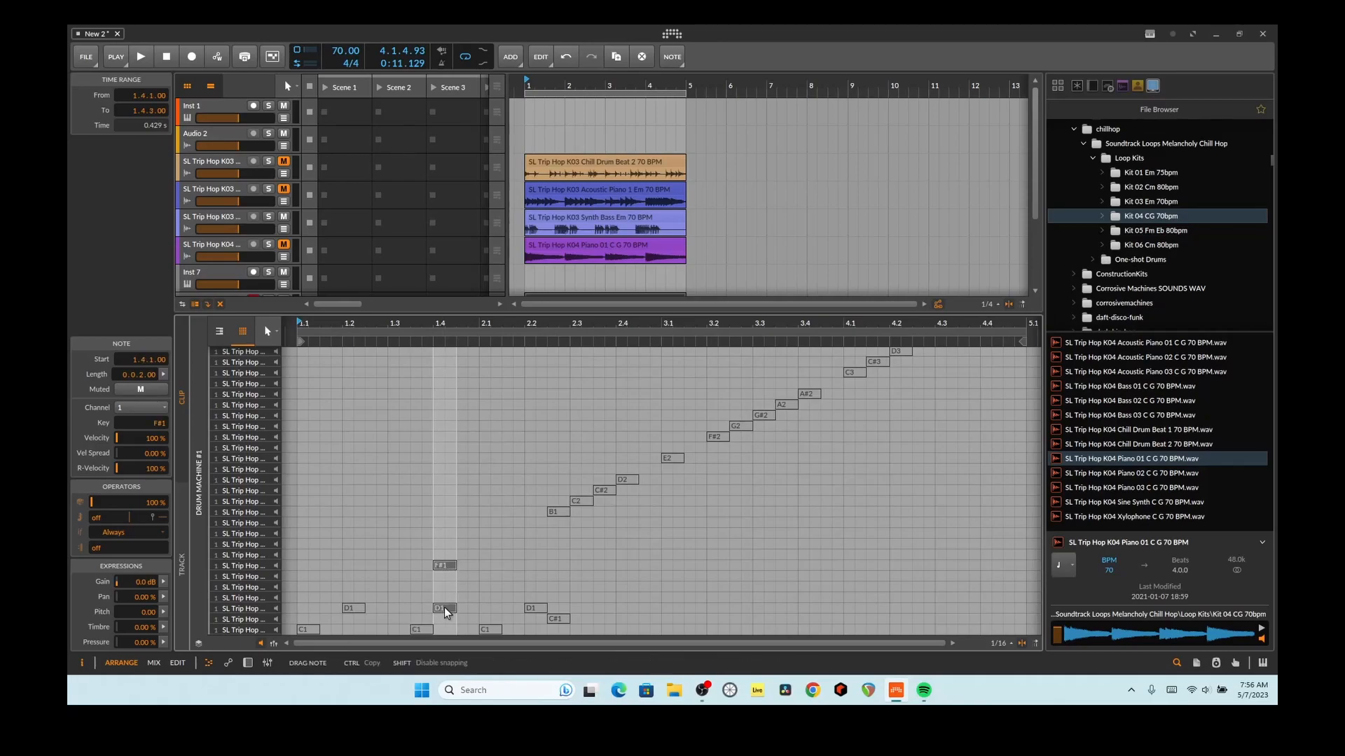
pyautogui.press('space')
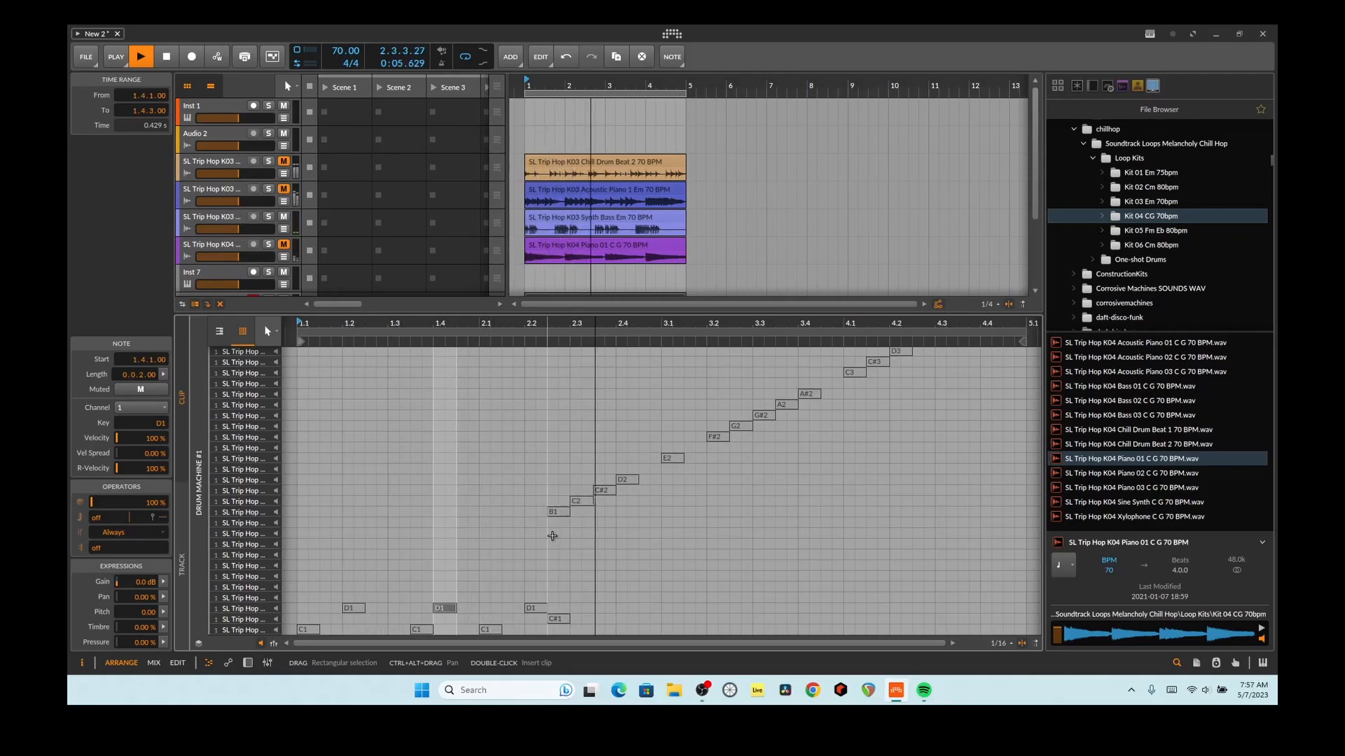
# Delete the B1 note at 2.2.3, check the C#1 note at the same position, and play the clip
pyautogui.click(564, 510)
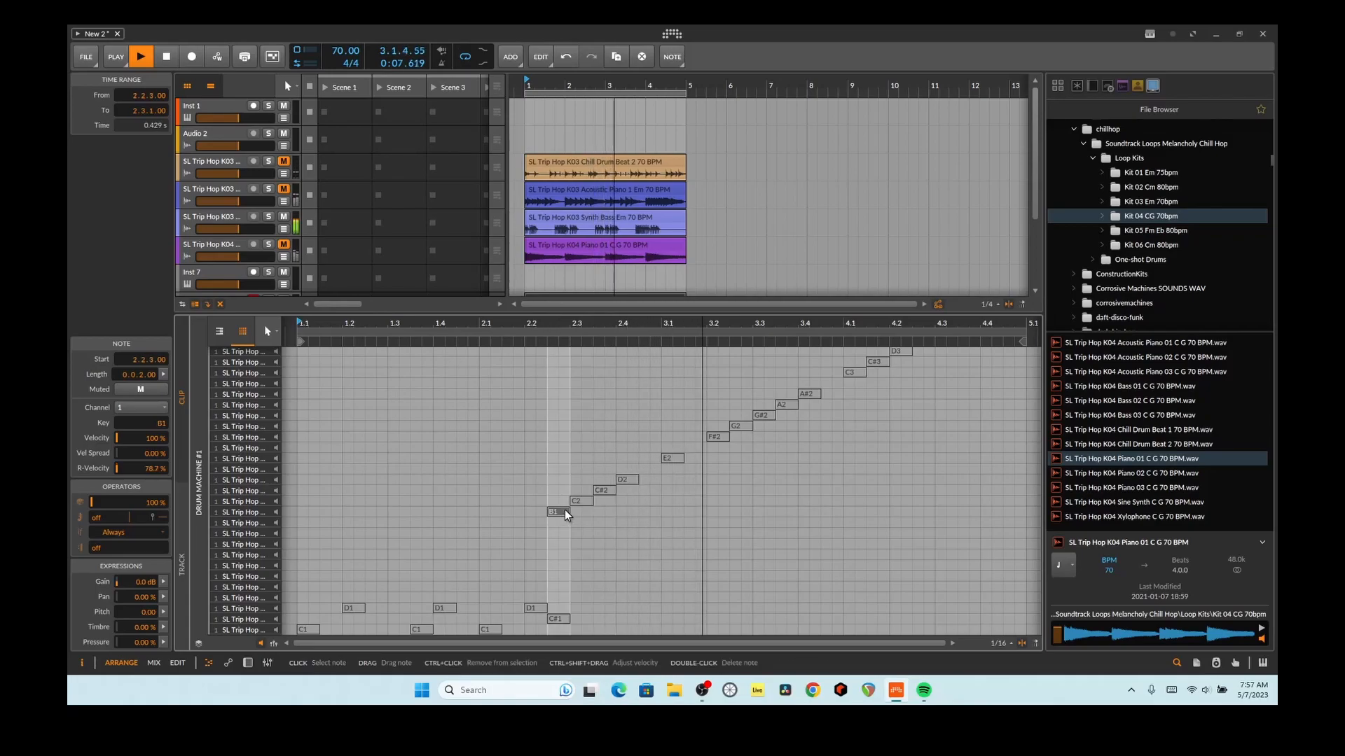
pyautogui.press('Delete')
pyautogui.press('space')
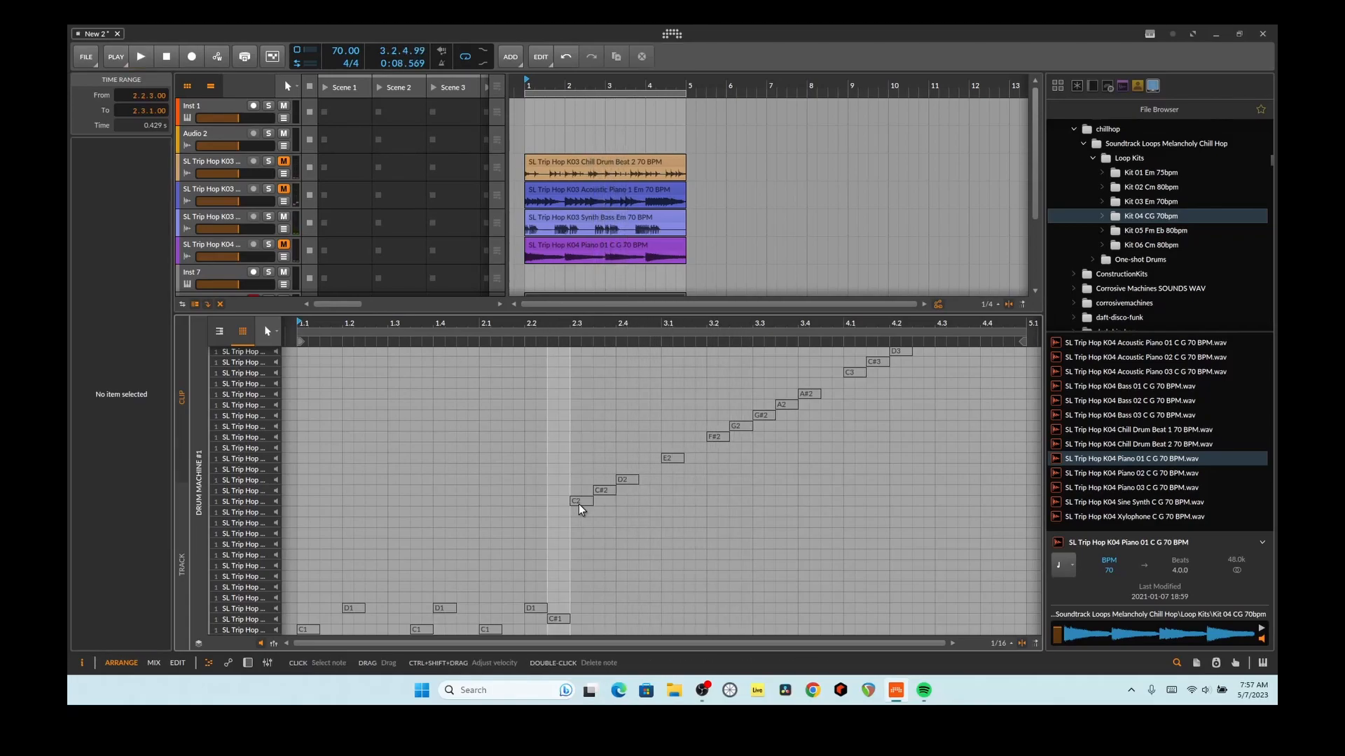
pyautogui.click(559, 619)
pyautogui.press('space')
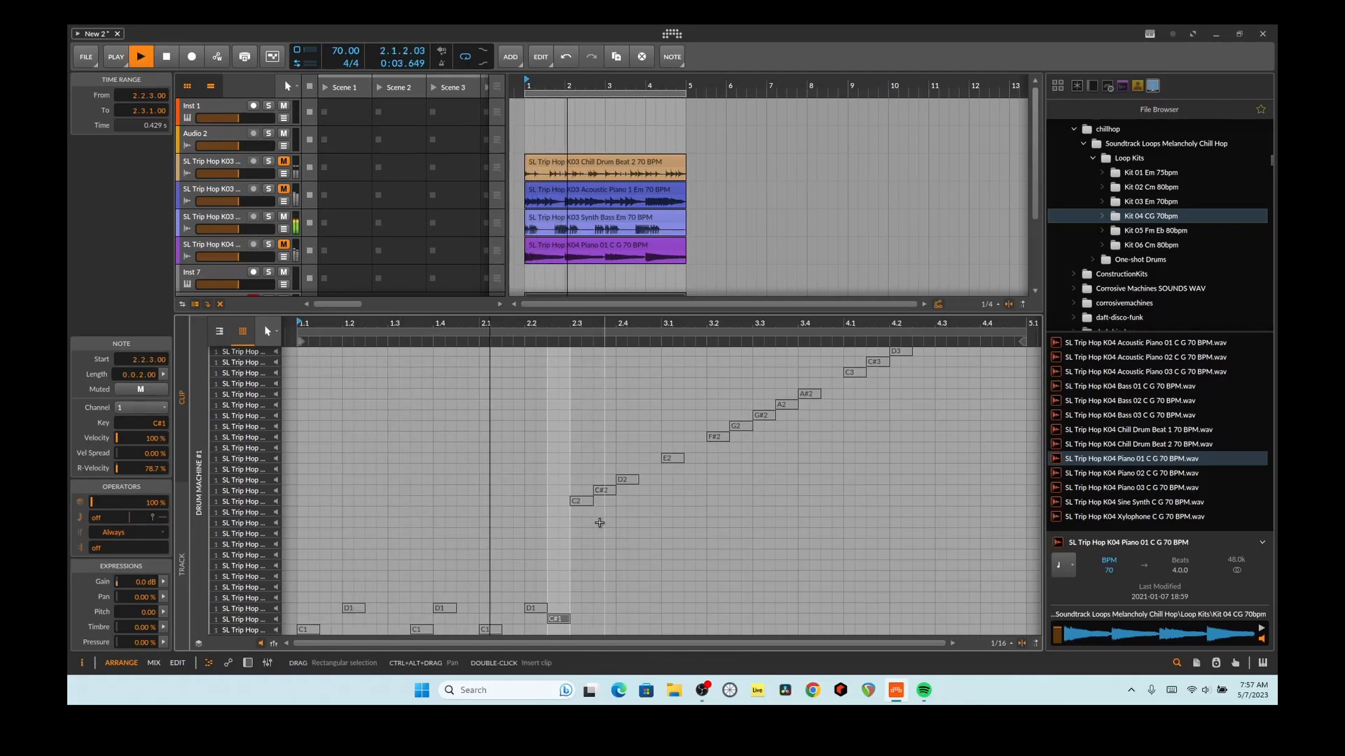
pyautogui.press('space')
# Try the C2 note at 2.3 on C#1, play the clip, and delete that note
pyautogui.click(586, 501)
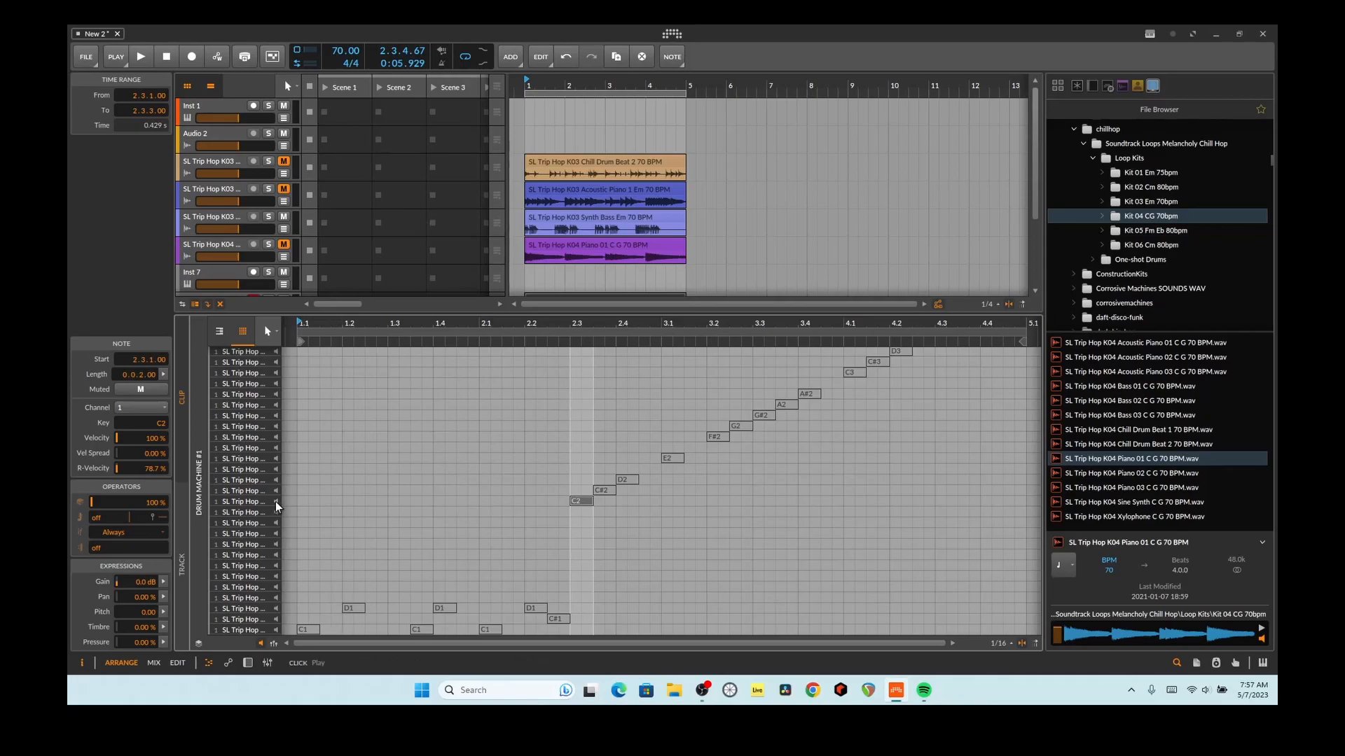
pyautogui.moveTo(582, 500); pyautogui.dragTo(582, 619)
pyautogui.press('space')
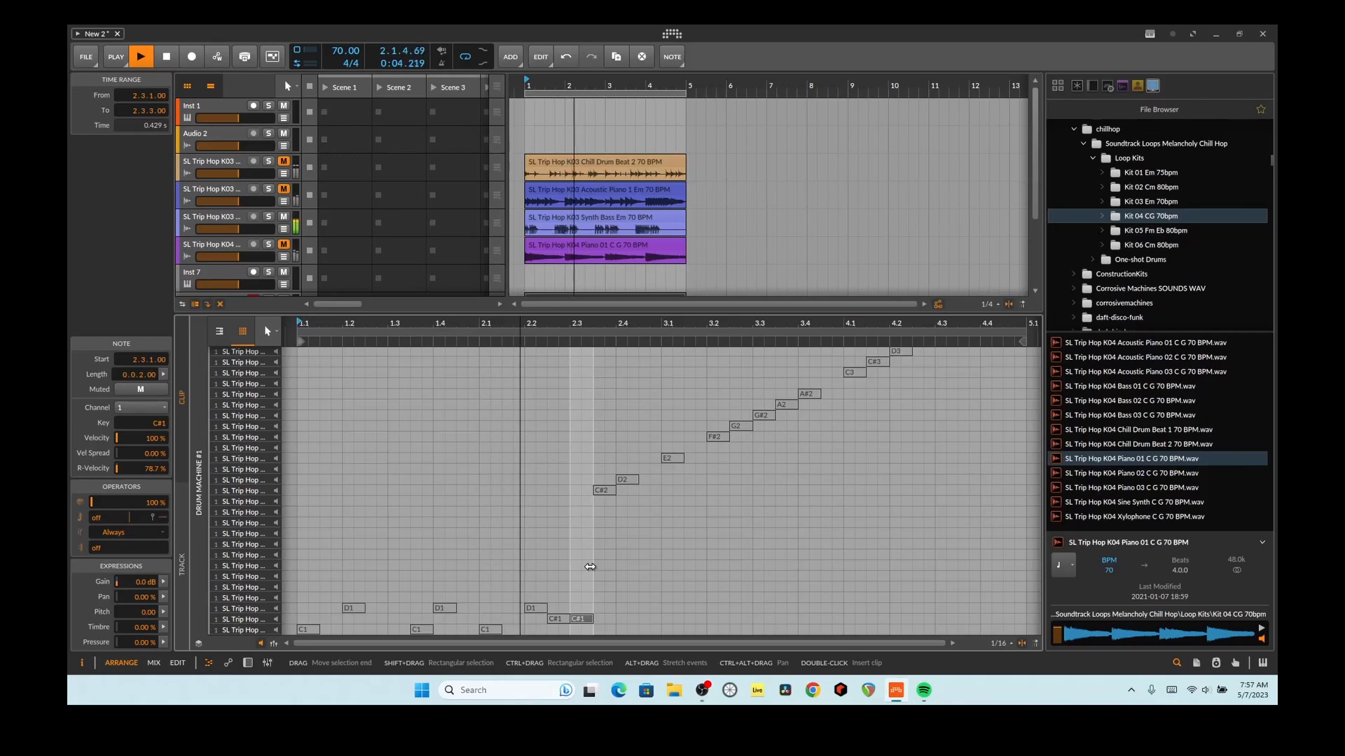
pyautogui.press('space')
pyautogui.doubleClick(582, 618)
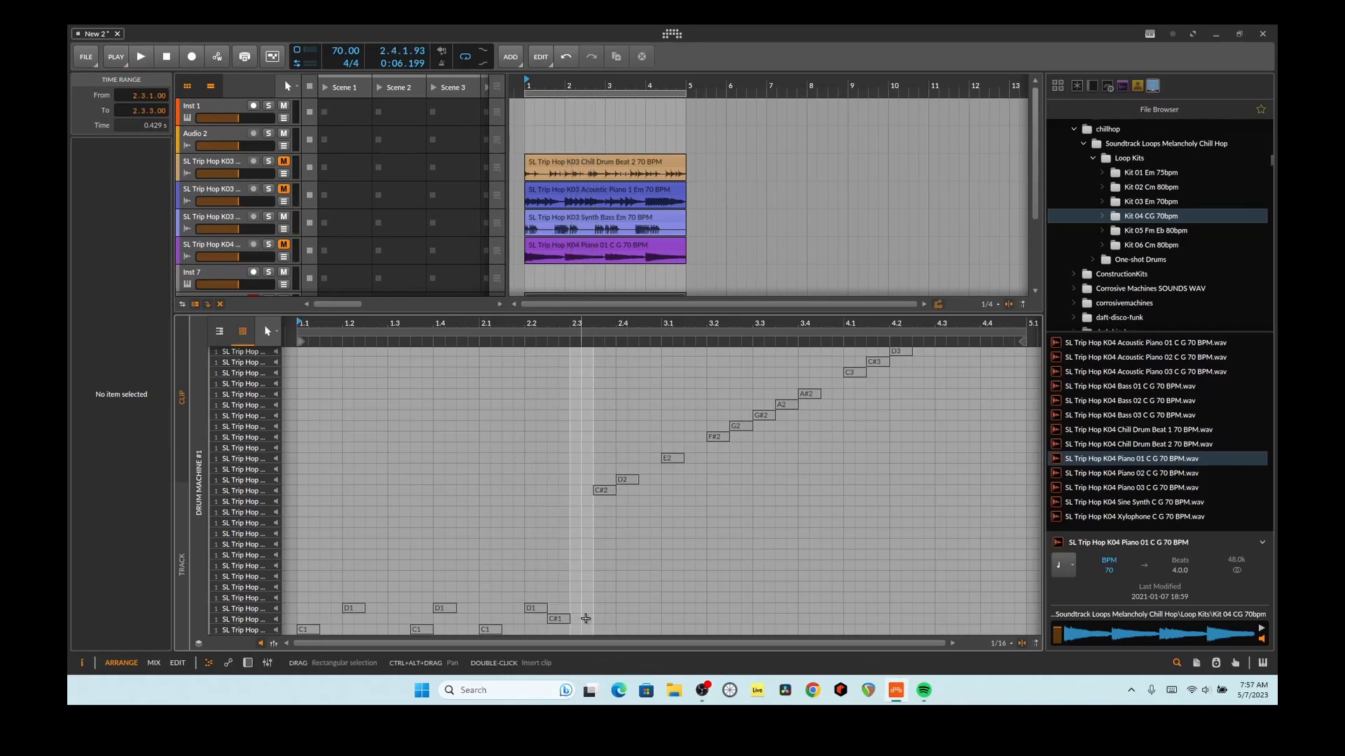
# Move the C#2 note at 2.3.3 down to C1 and the D2 note at 2.4 down to D1
pyautogui.click(601, 493)
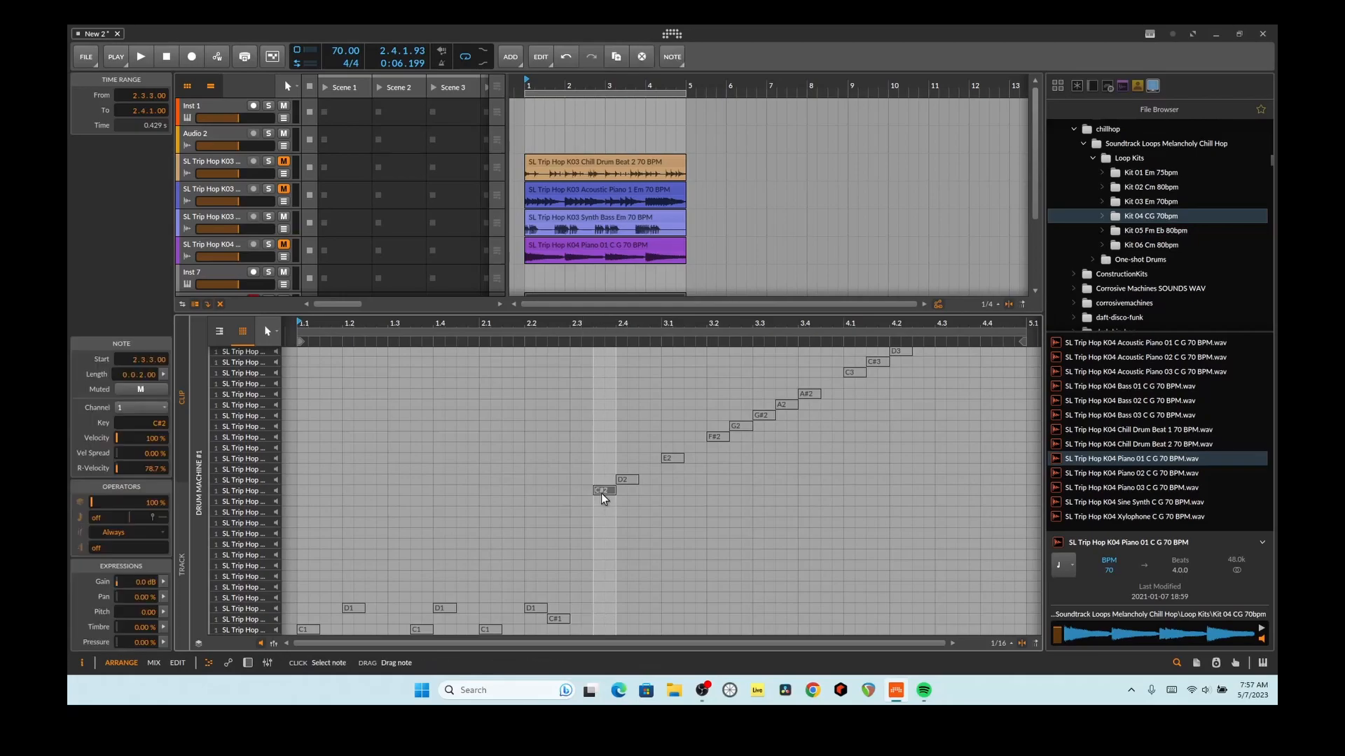
pyautogui.moveTo(602, 491); pyautogui.dragTo(599, 576)
pyautogui.moveTo(600, 635); pyautogui.dragTo(599, 635)
pyautogui.click(632, 478)
pyautogui.moveTo(632, 478); pyautogui.dragTo(629, 608)
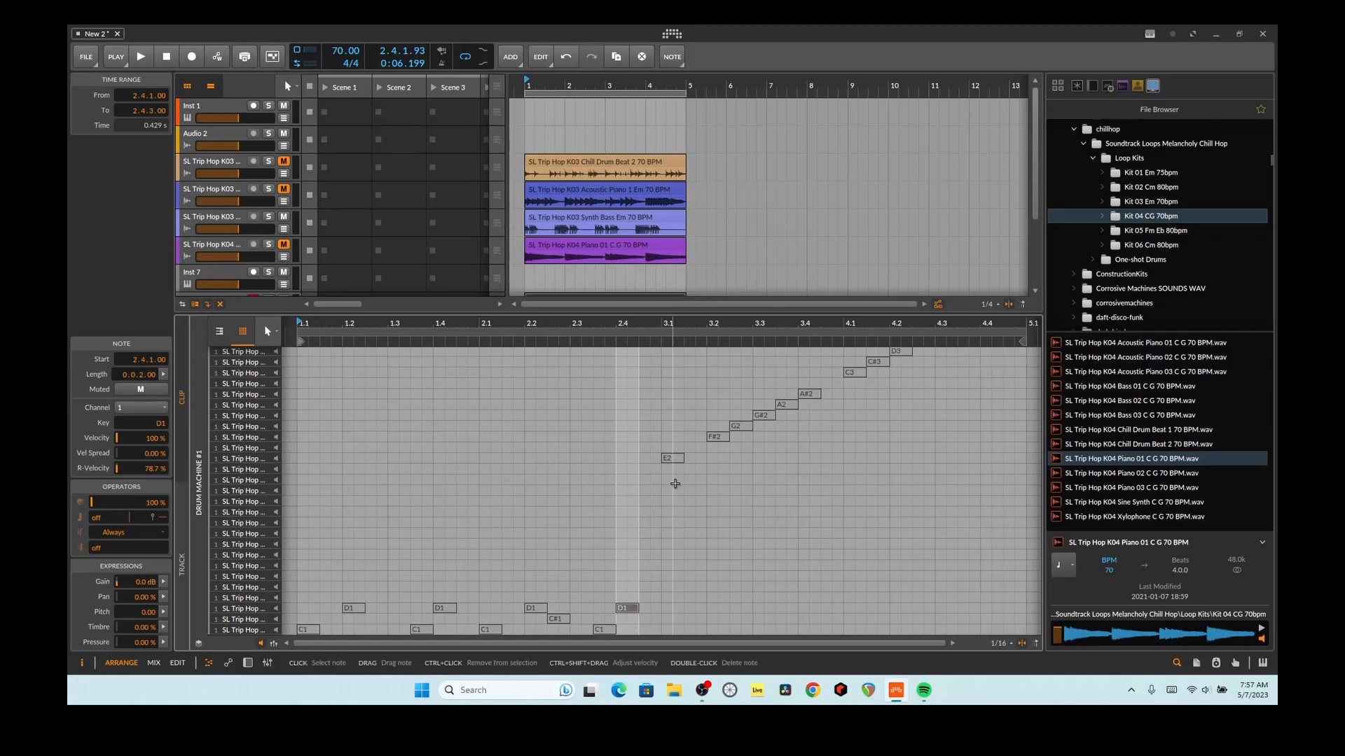
# Move the E2 note at 3.1 down to C1 and the F#2 note at 3.2 down to D1
pyautogui.click(675, 455)
pyautogui.moveTo(675, 456); pyautogui.dragTo(672, 632)
pyautogui.moveTo(717, 435); pyautogui.dragTo(722, 492)
pyautogui.moveTo(717, 608); pyautogui.dragTo(717, 609)
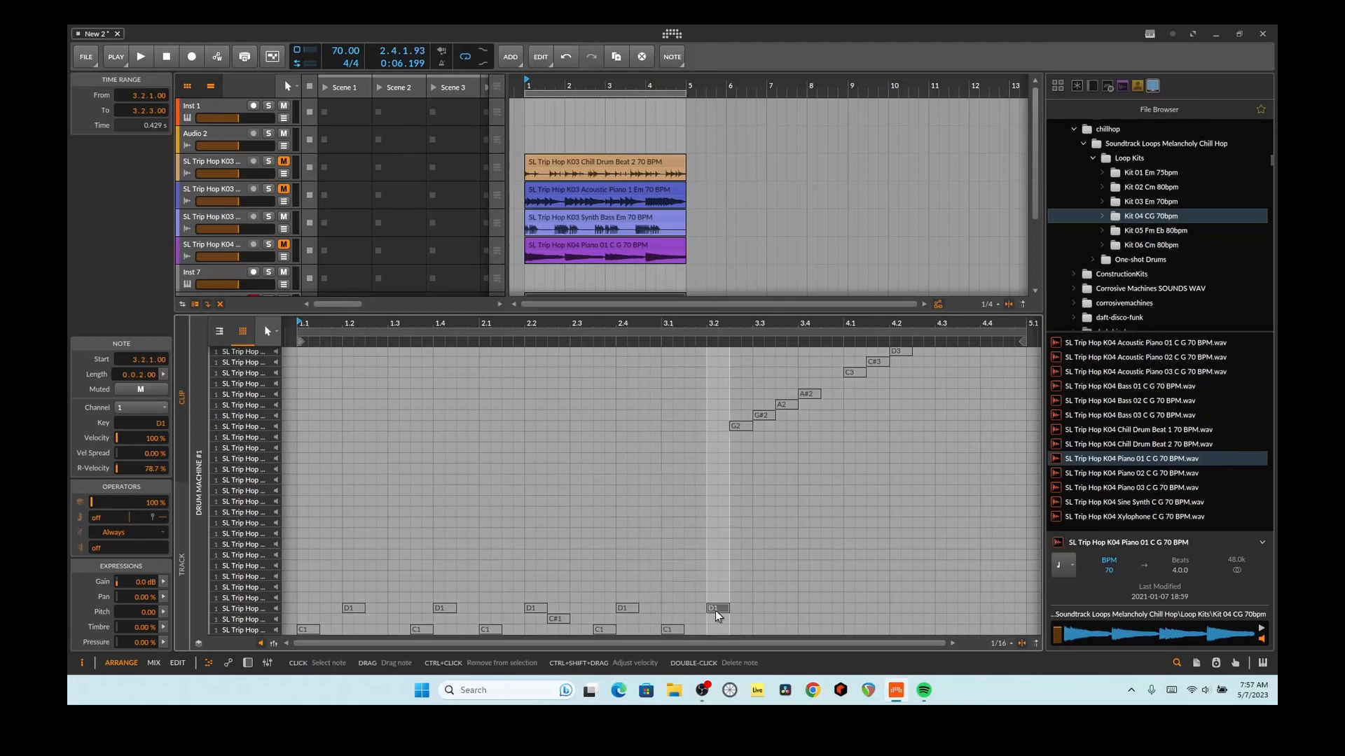
# Check the G2 note and play the beat, unmuting the K03 Acoustic Piano track for a while and muting it again
pyautogui.click(742, 426)
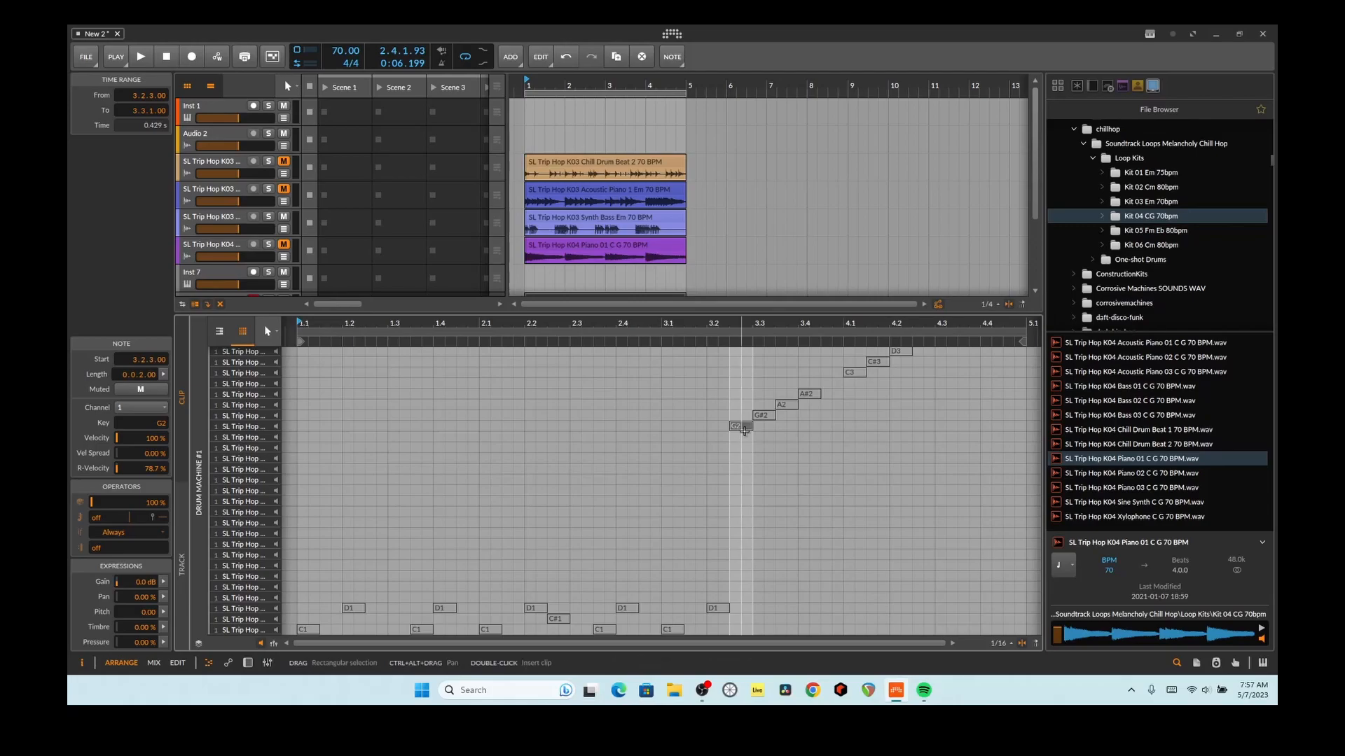
pyautogui.scroll(3, 743, 431)
pyautogui.scroll(-3, 793, 465)
pyautogui.press('space')
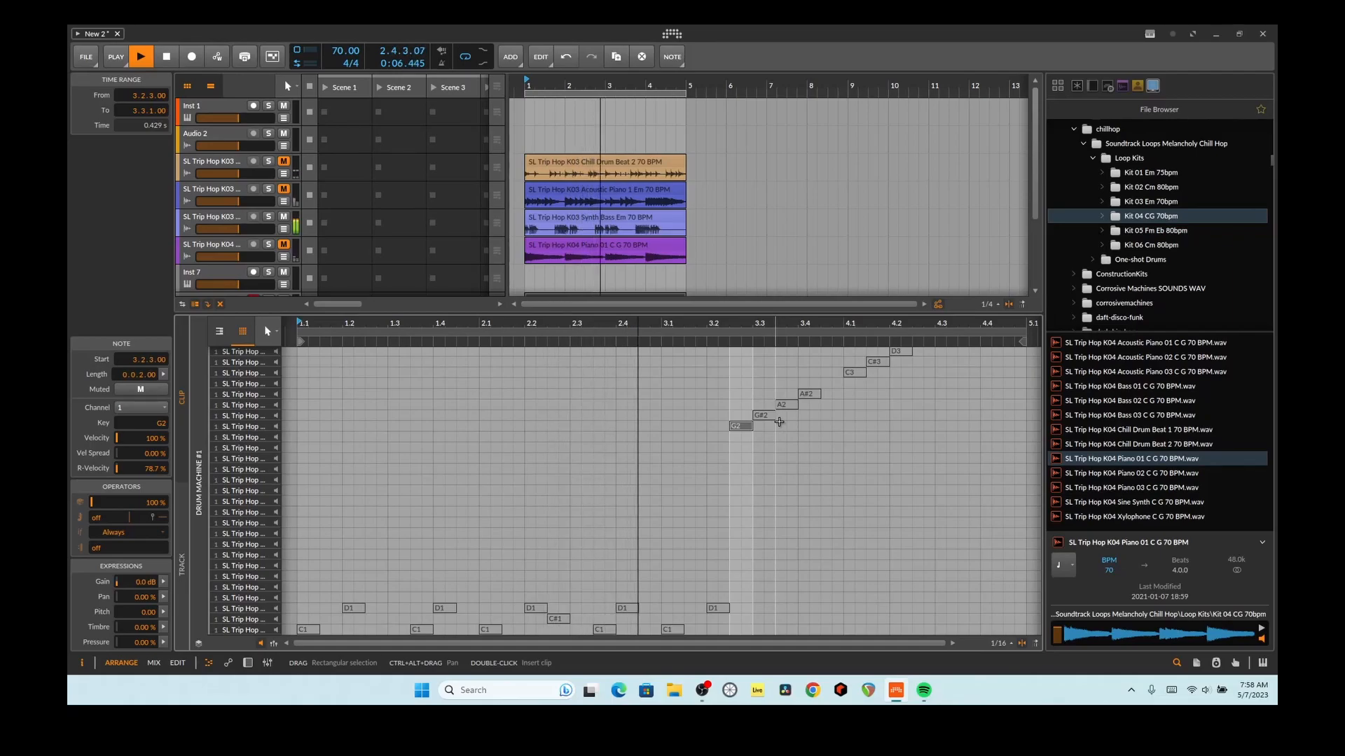
pyautogui.click(283, 189)
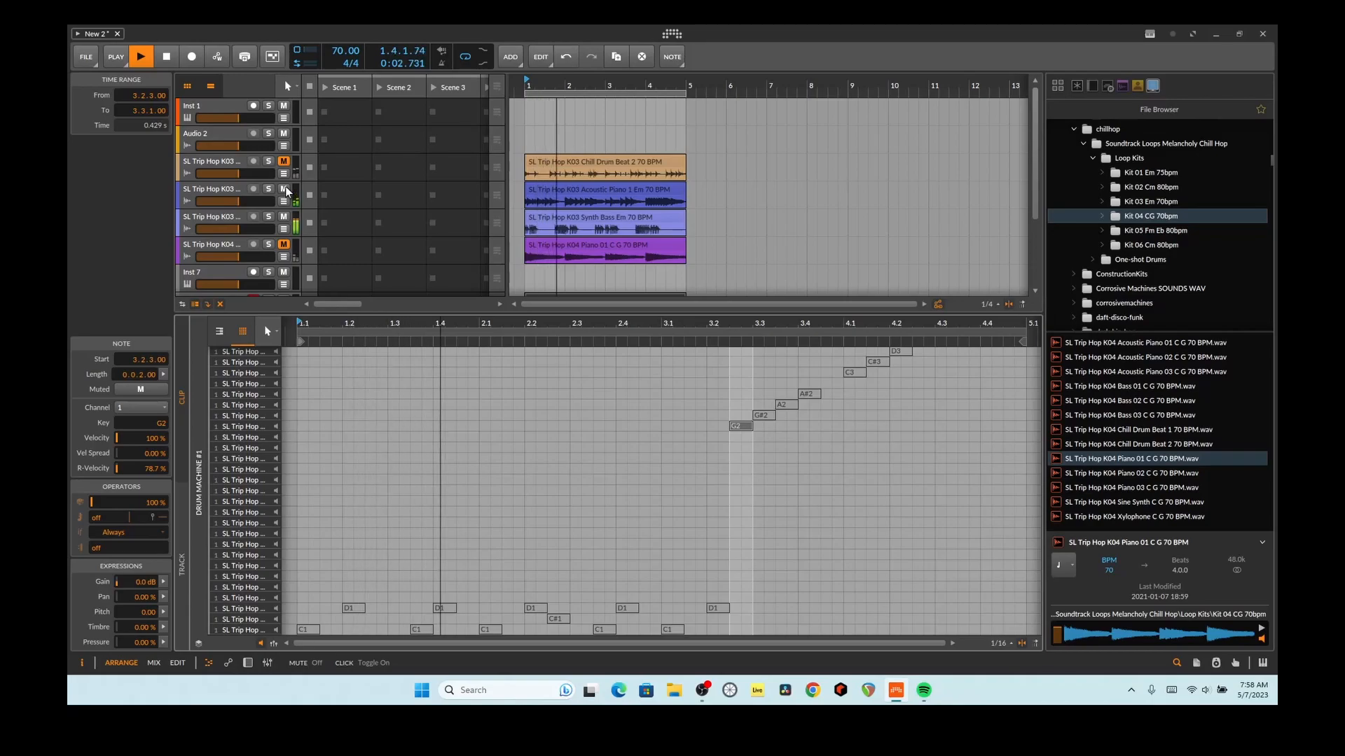
pyautogui.click(284, 190)
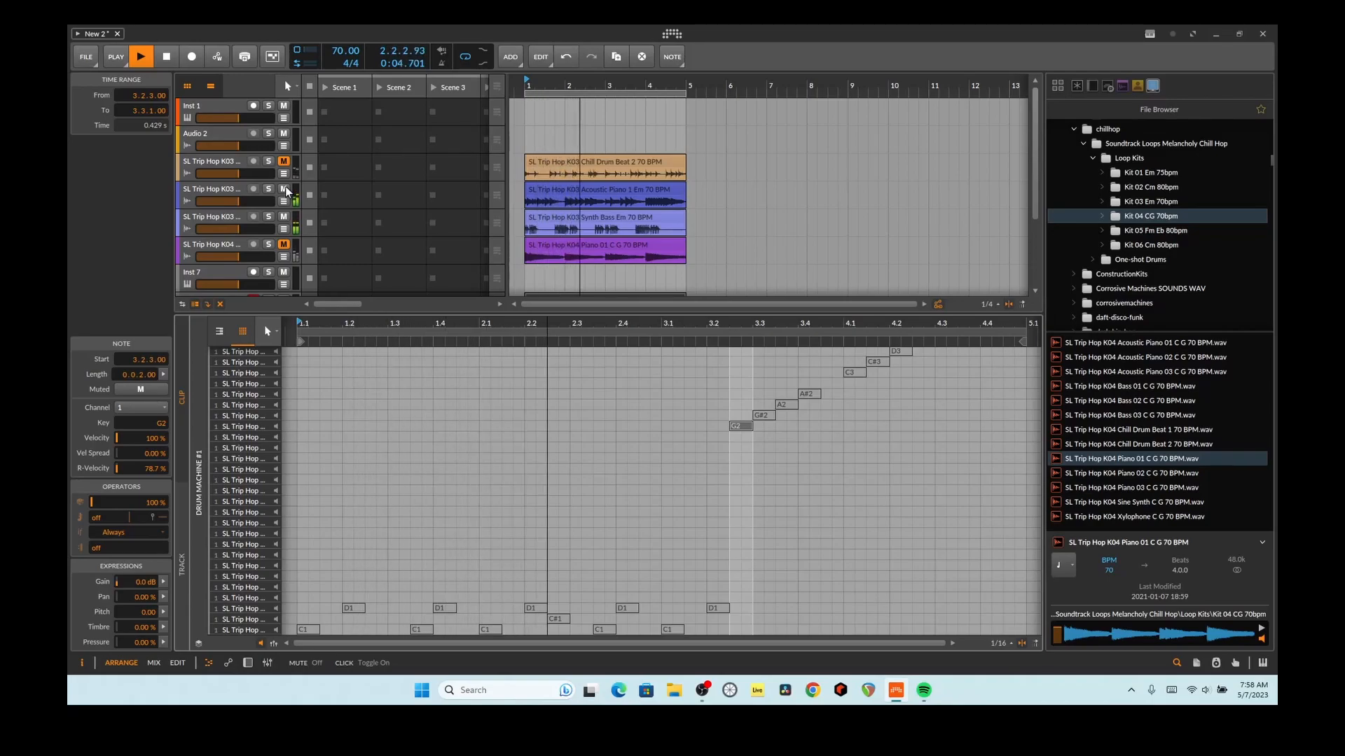
pyautogui.press('space')
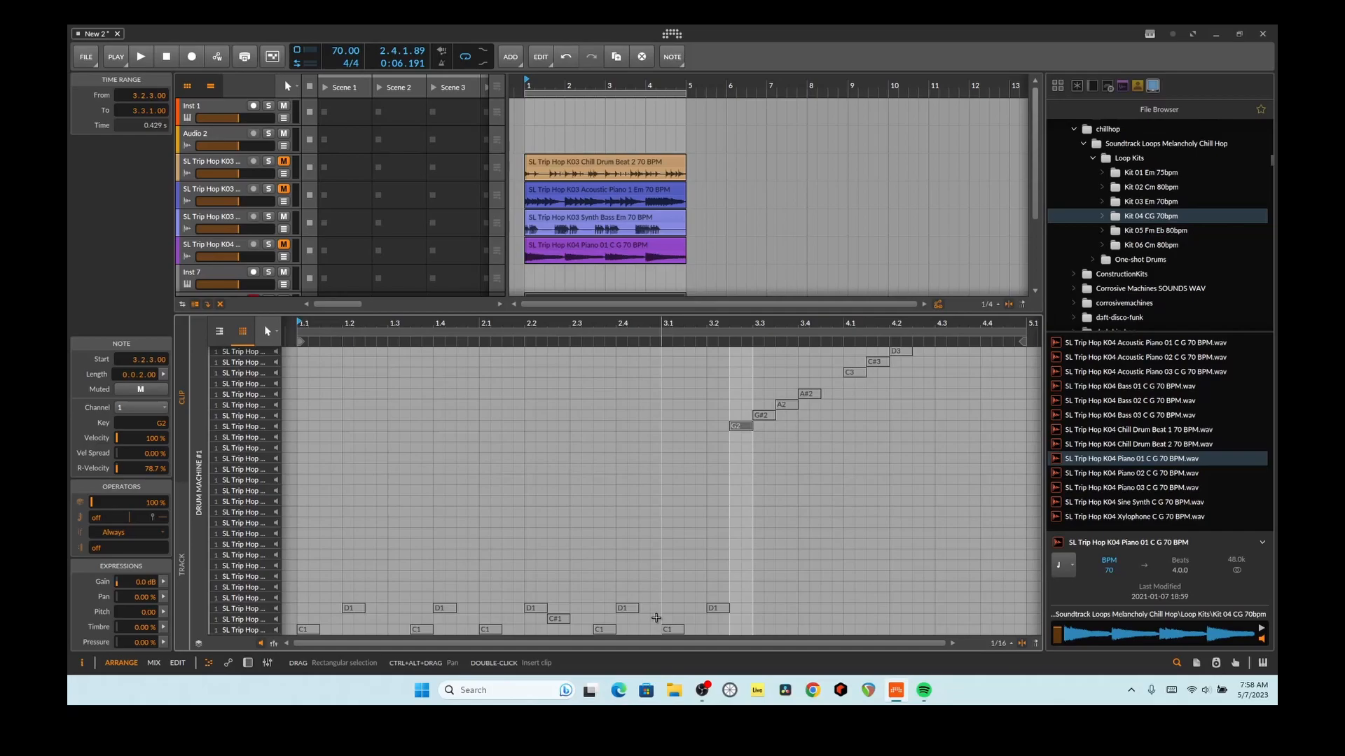
pyautogui.scroll(2, 850, 384)
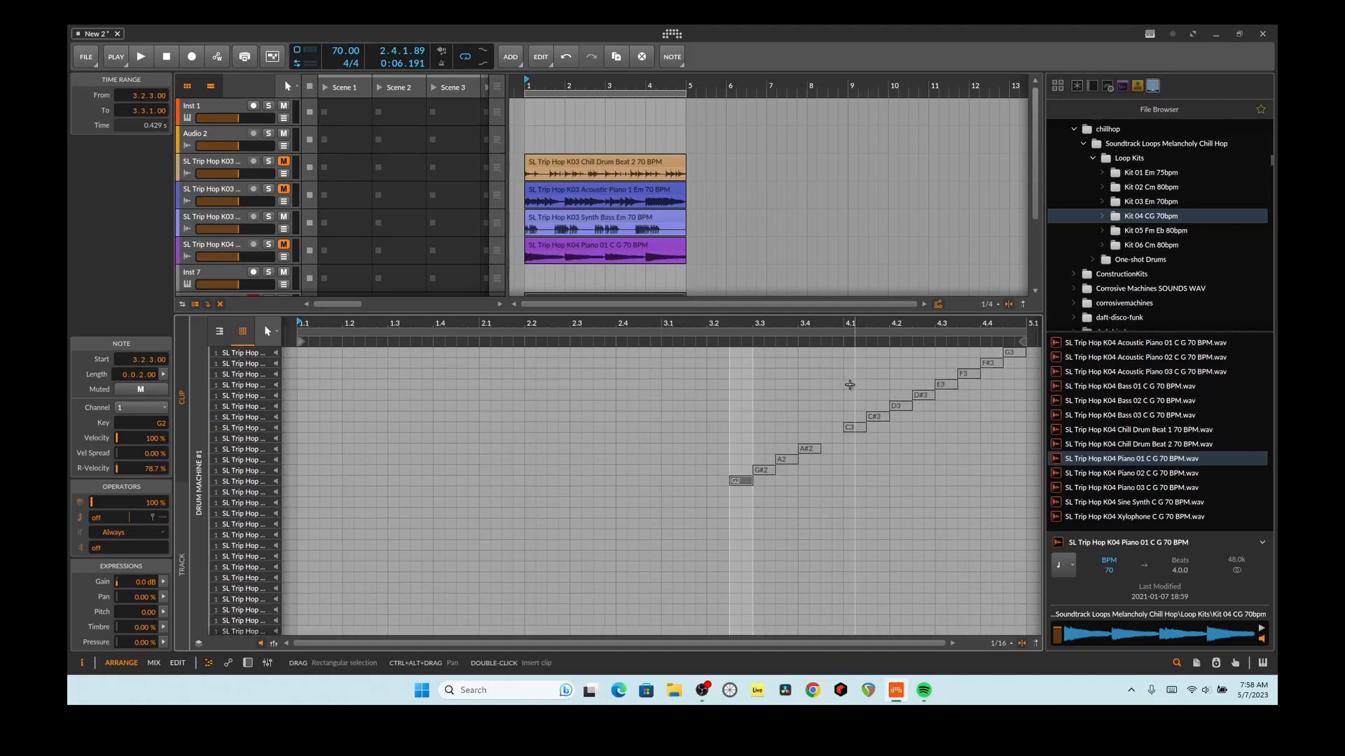
pyautogui.scroll(-2, 784, 450)
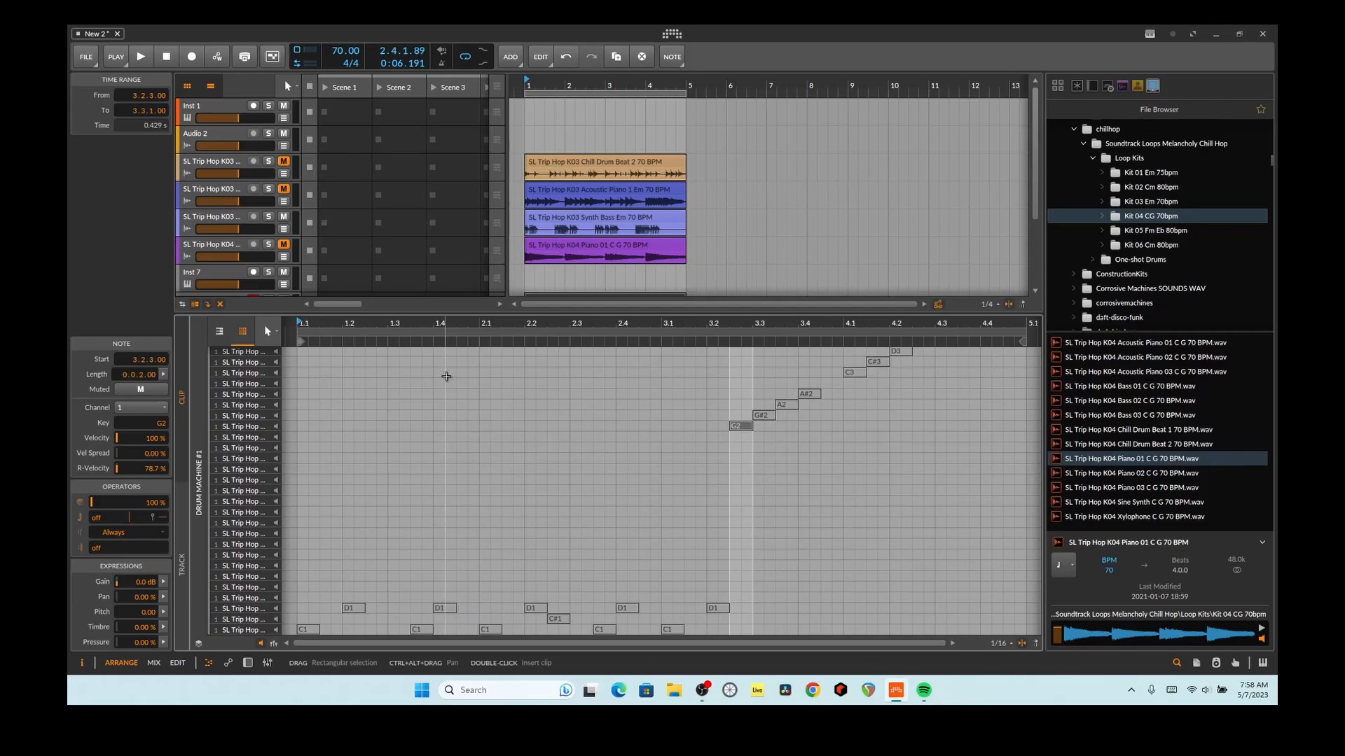
pyautogui.click(248, 626)
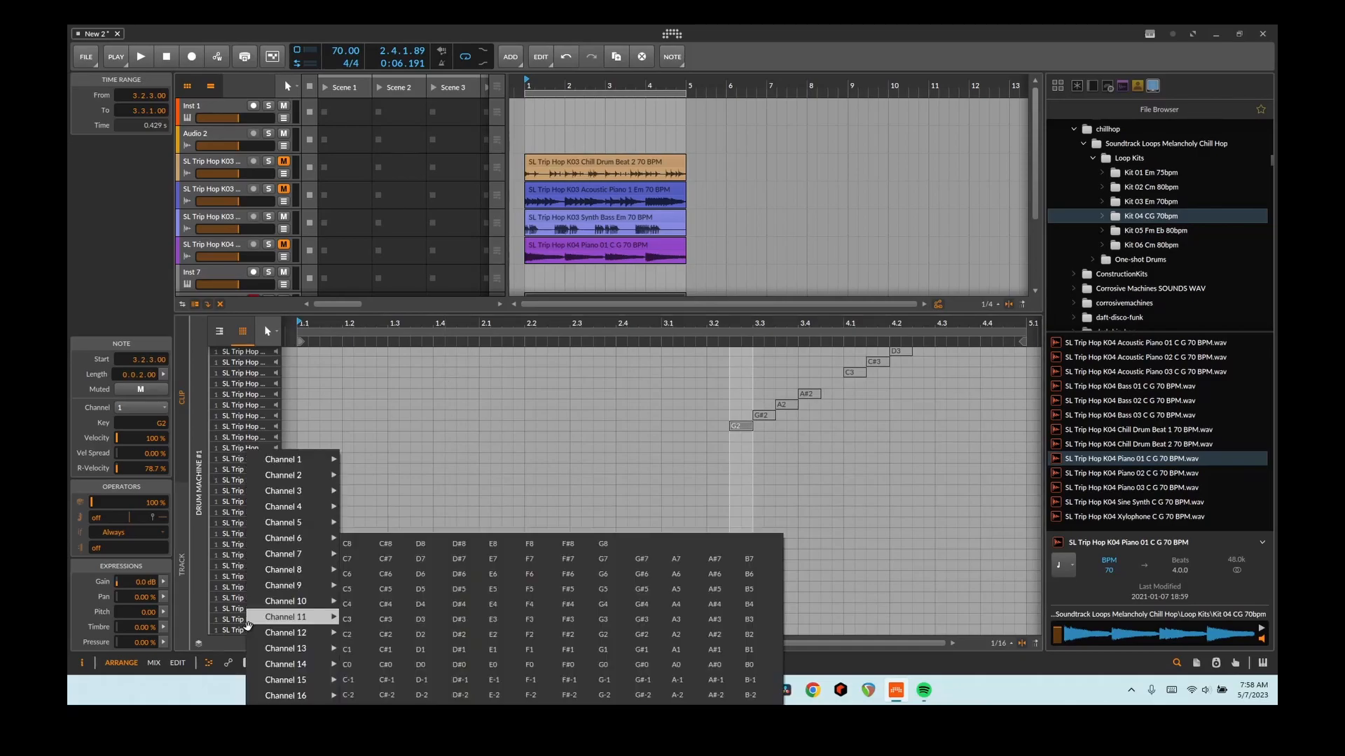
pyautogui.click(453, 212)
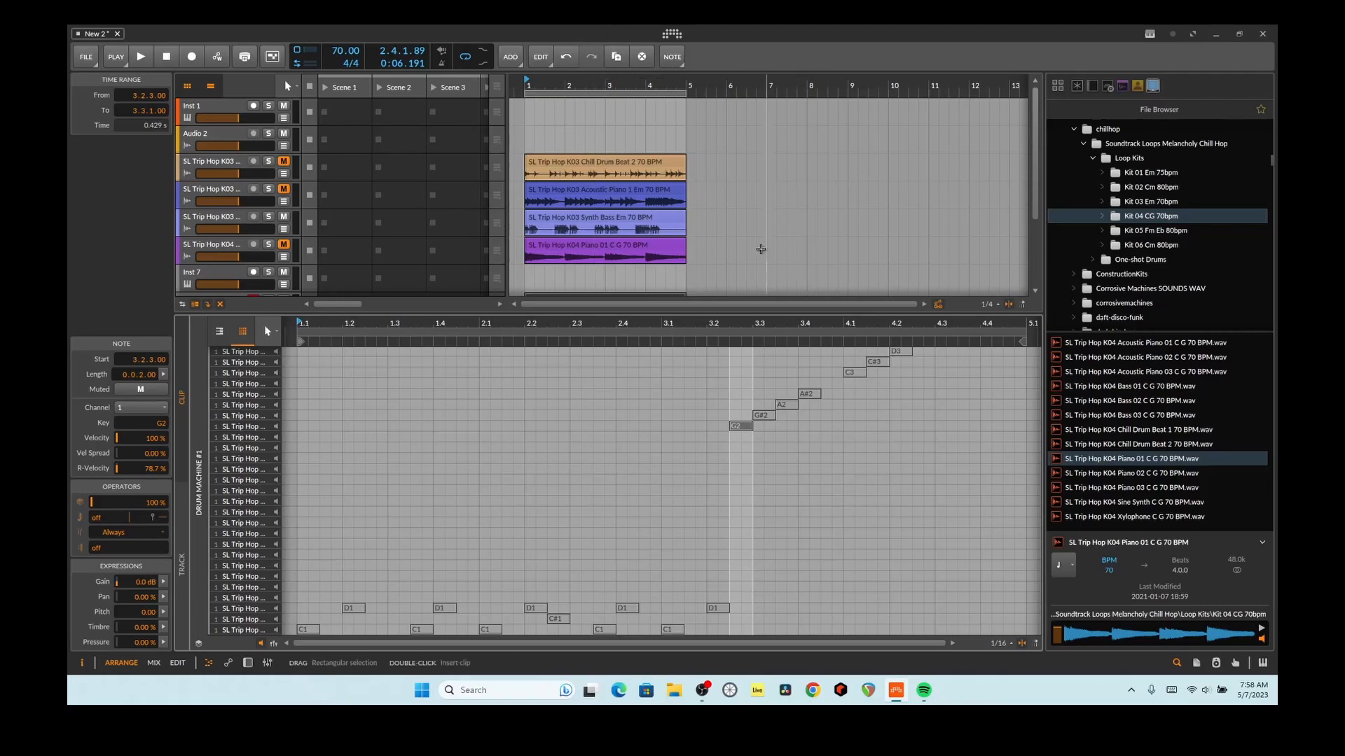
pyautogui.click(278, 609)
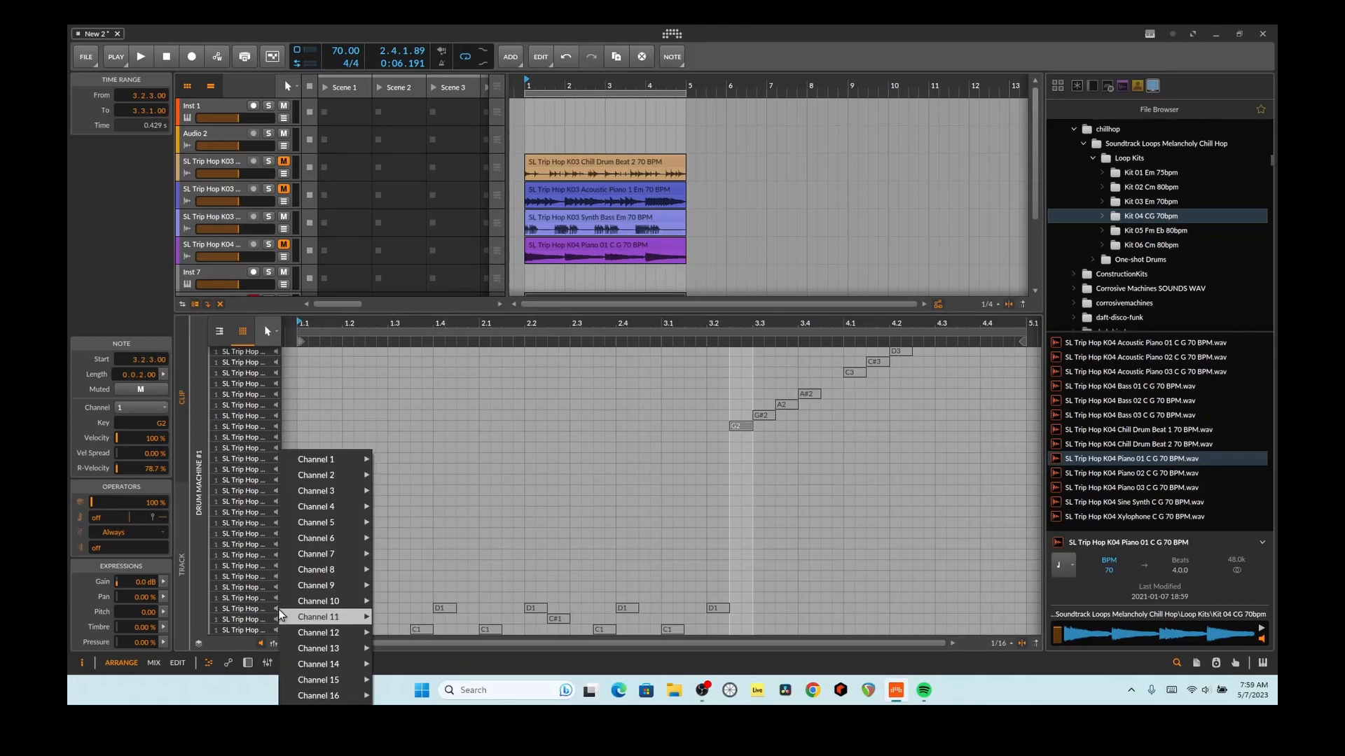
pyautogui.click(168, 692)
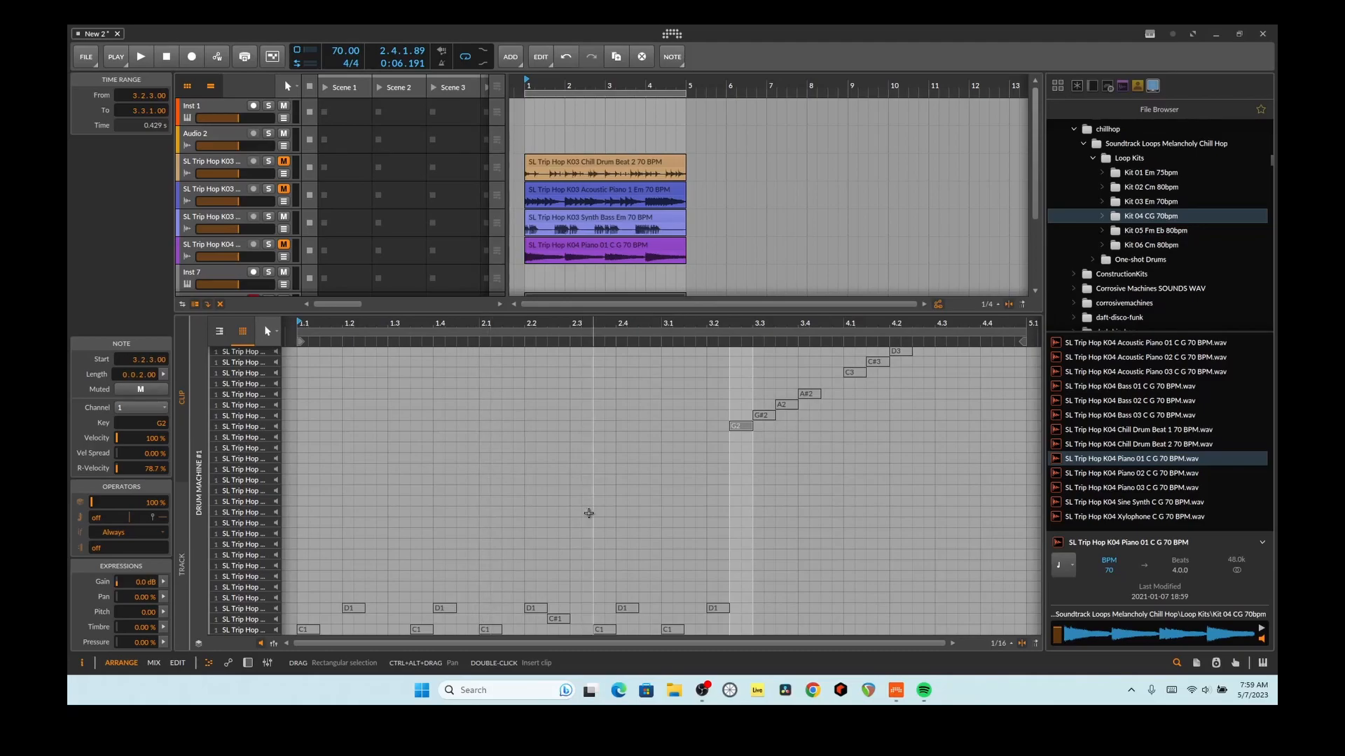
pyautogui.scroll(-3, 624, 246)
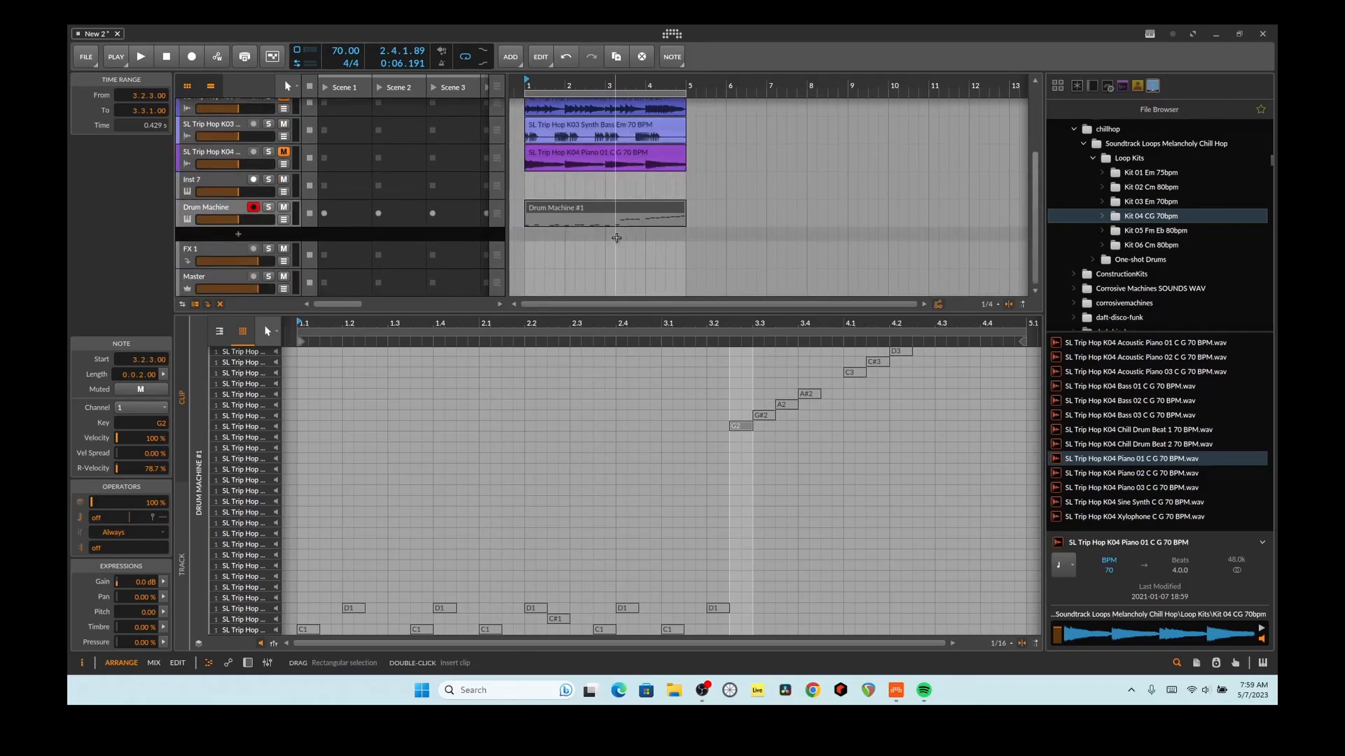
pyautogui.scroll(3, 620, 241)
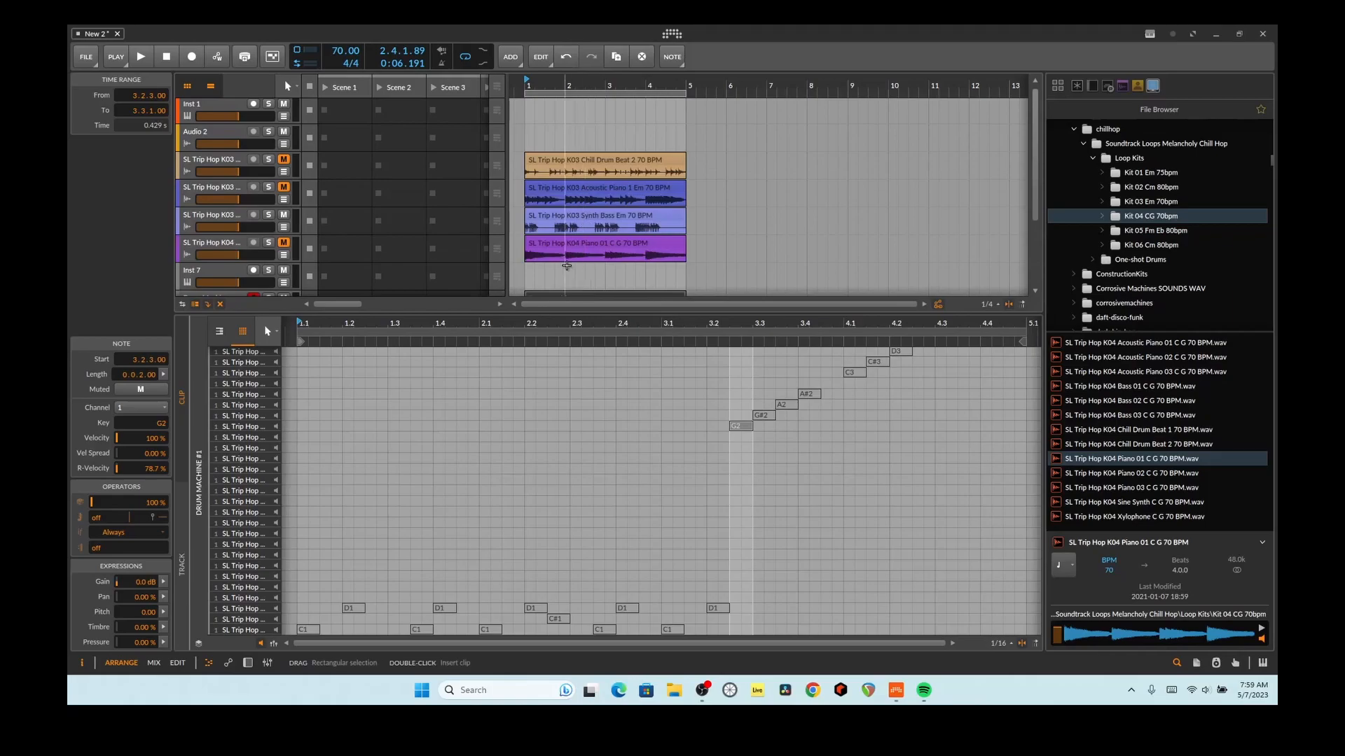
pyautogui.scroll(-2, 553, 252)
pyautogui.click(549, 252)
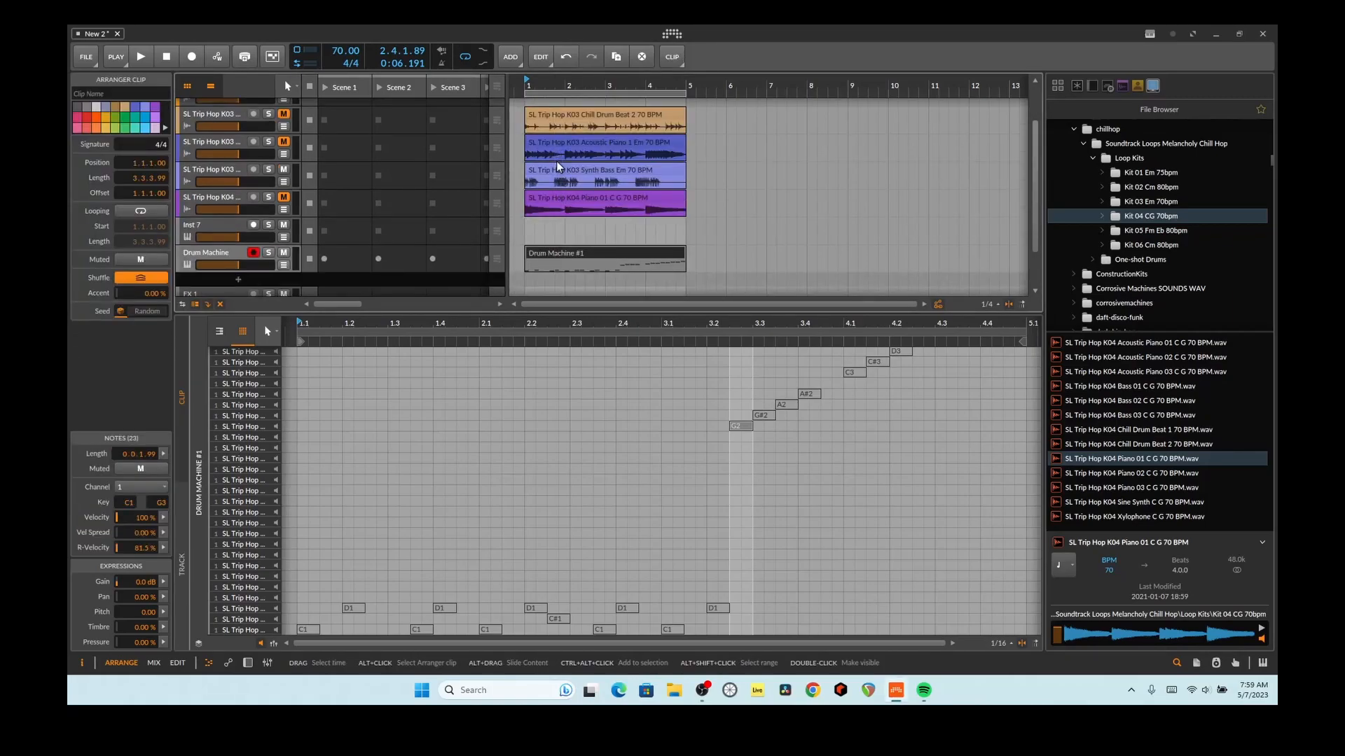
pyautogui.scroll(2, 556, 165)
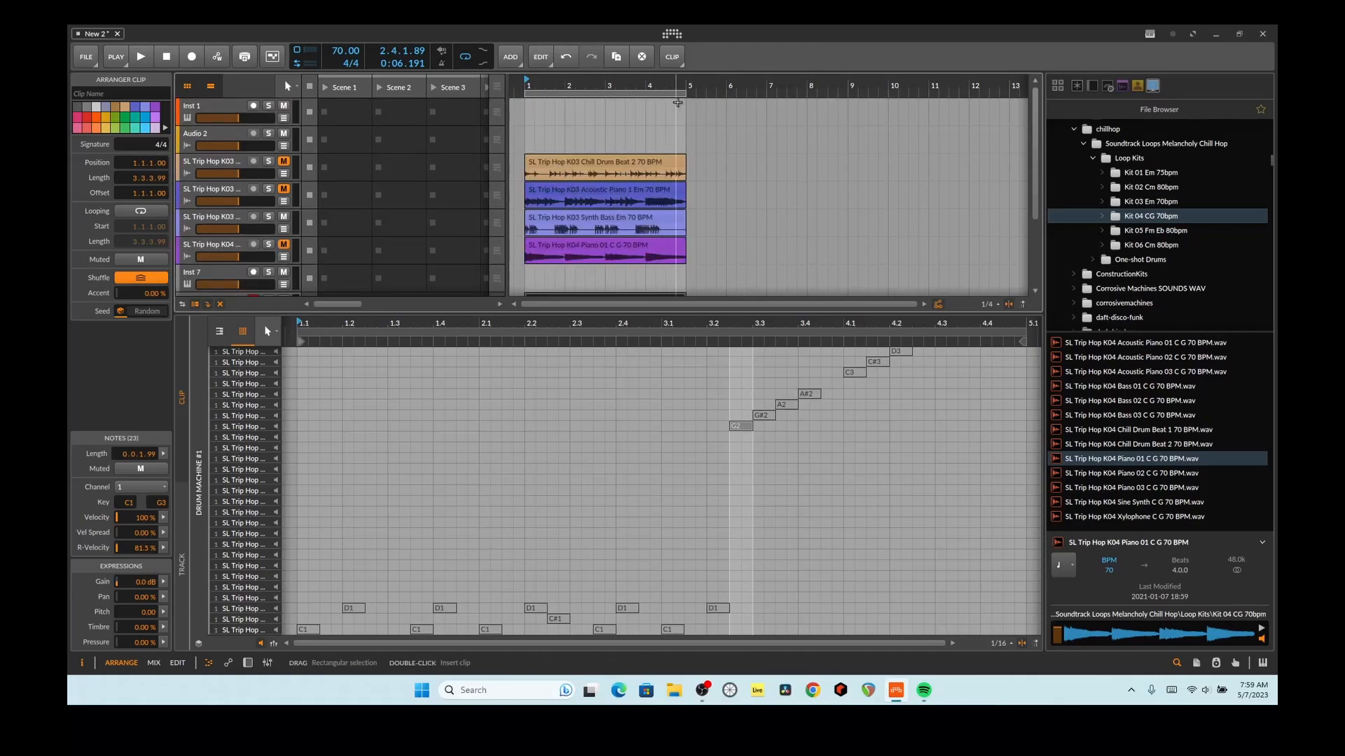
pyautogui.moveTo(685, 93)
pyautogui.mouseDown()
pyautogui.moveTo(903, 111)
pyautogui.moveTo(685, 111)
pyautogui.mouseUp()
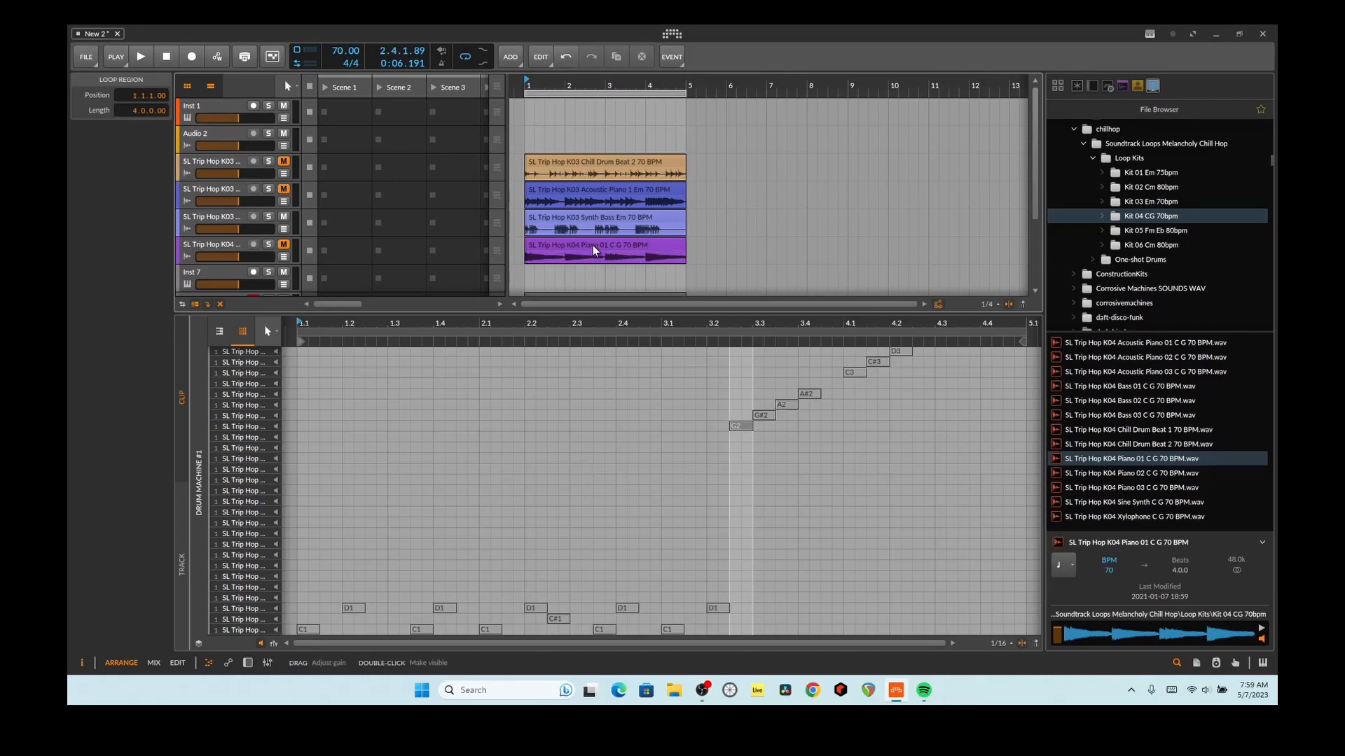
# Play the start of the K03 Synth Bass clip from 1.1 to hear its opening notes
pyautogui.scroll(6, 601, 220)
pyautogui.moveTo(690, 307); pyautogui.dragTo(541, 307)
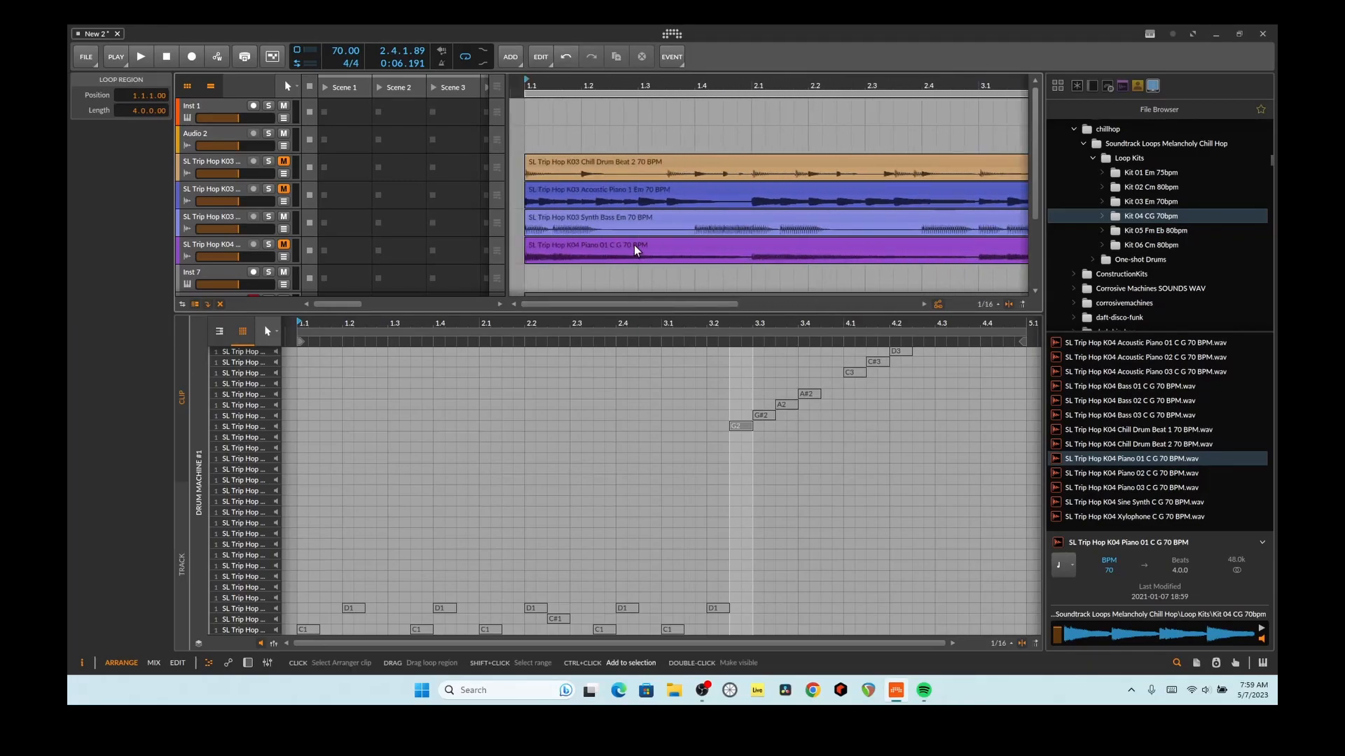
pyautogui.scroll(1, 633, 245)
pyautogui.moveTo(653, 306); pyautogui.dragTo(640, 306)
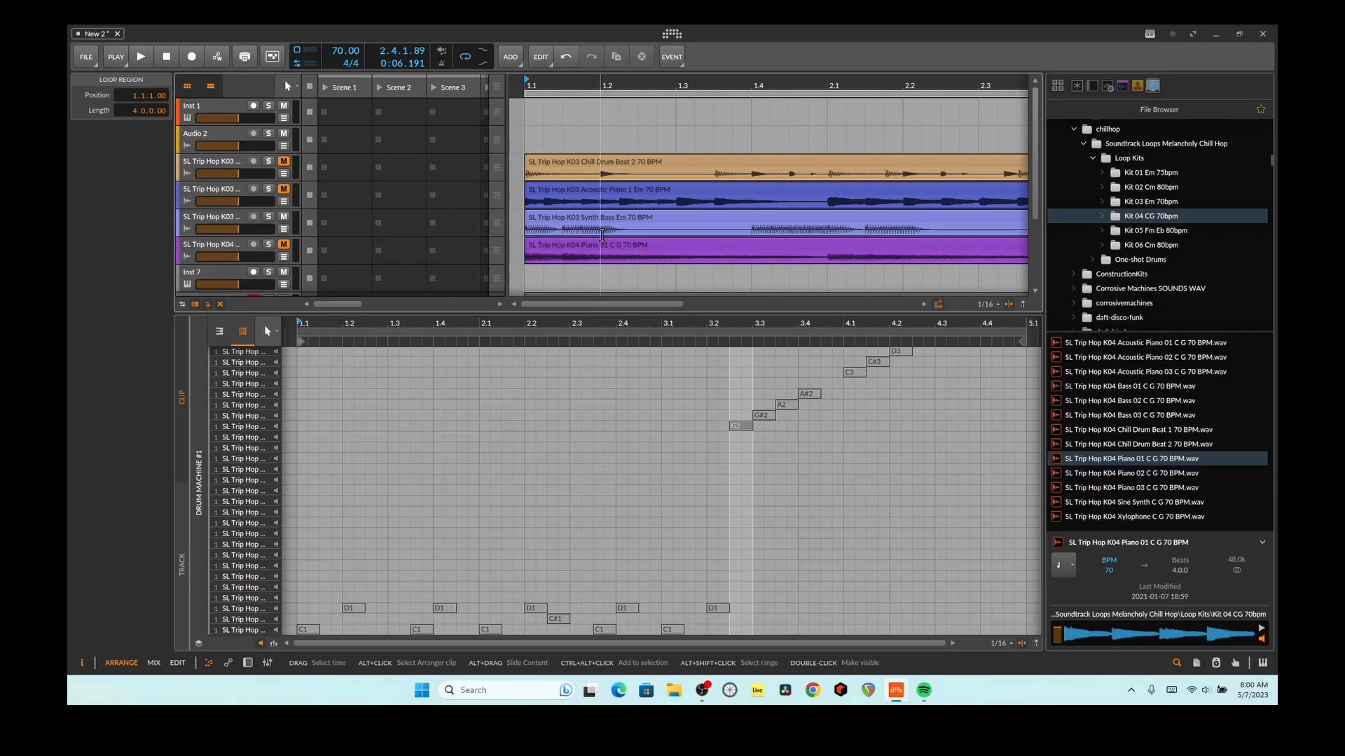
pyautogui.click(531, 234)
pyautogui.press('space')
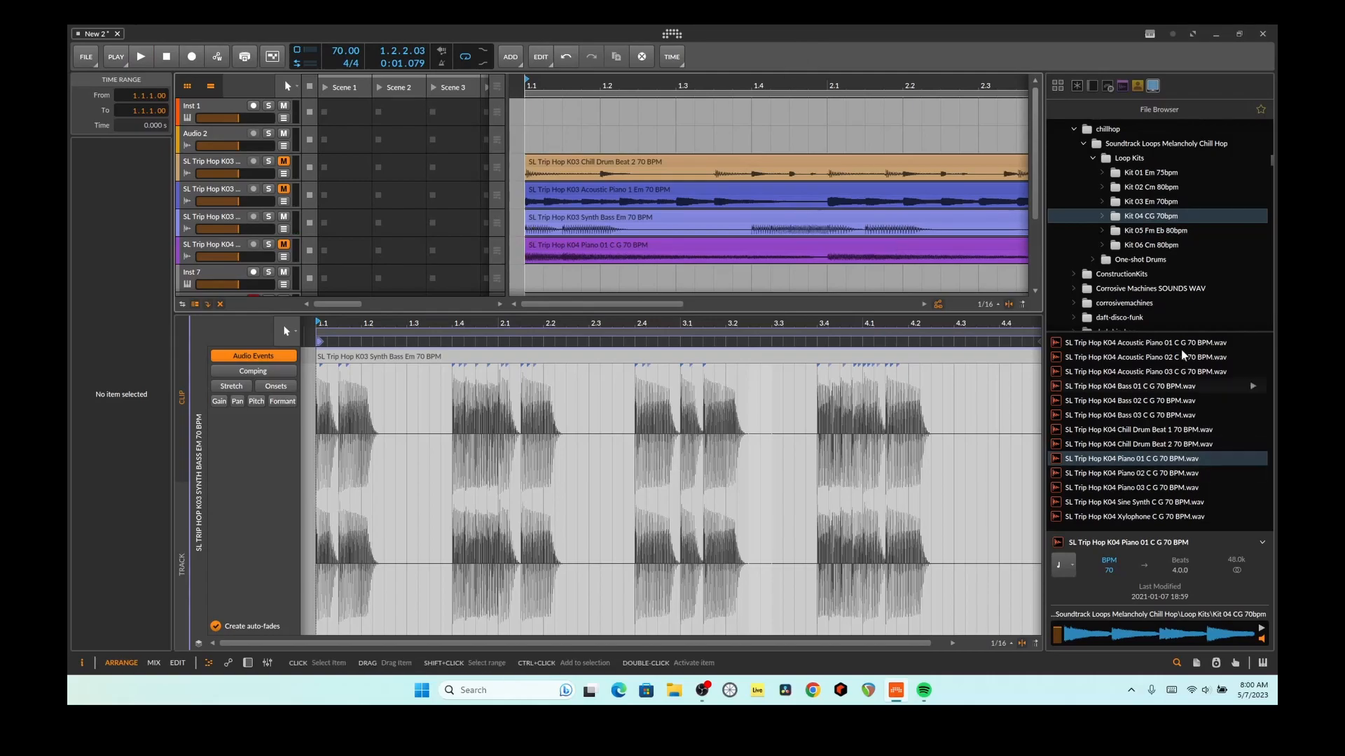
# Search the devices for "uv" and add UVIWorkstationVSTx64 as a new instrument track below the Drum Machine
pyautogui.click(1092, 85)
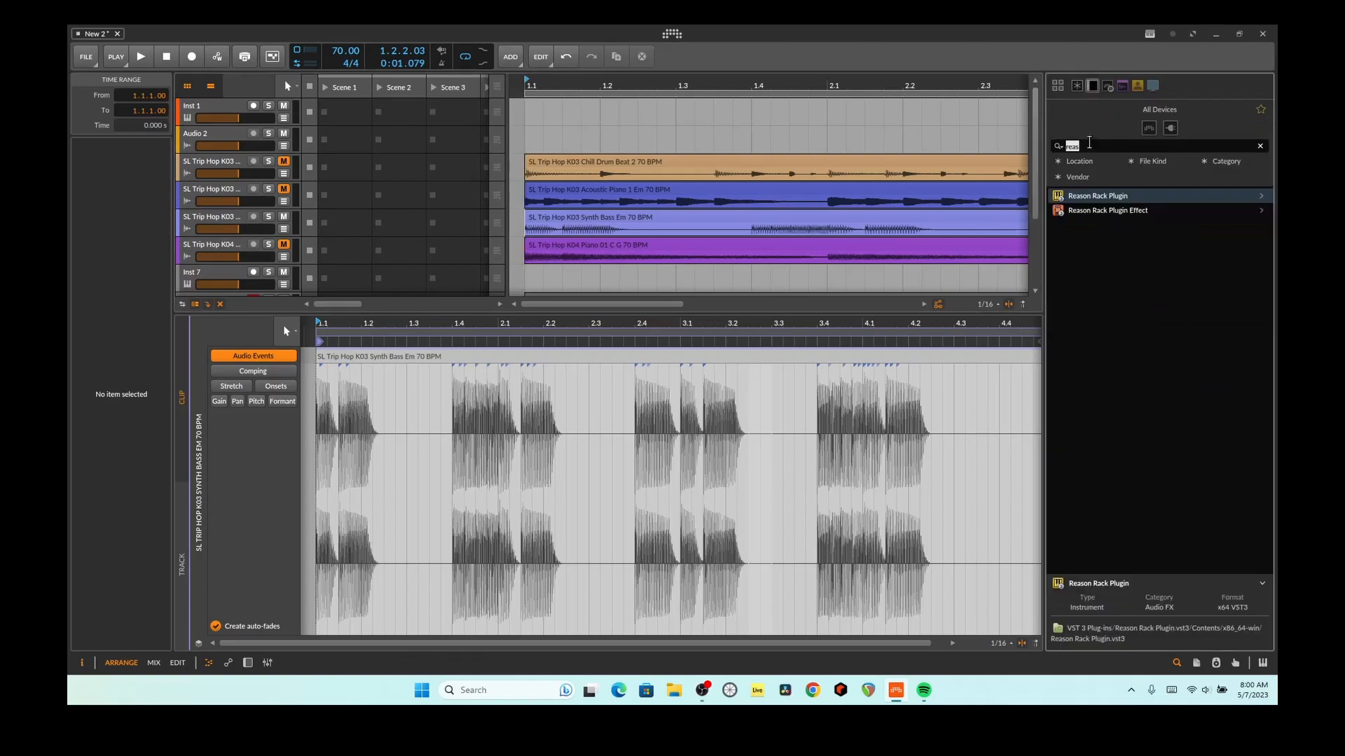
pyautogui.press('BackSpace')
pyautogui.press('BackSpace')
pyautogui.press('BackSpace')
pyautogui.press('BackSpace')
pyautogui.write('uv')
pyautogui.click(1087, 199)
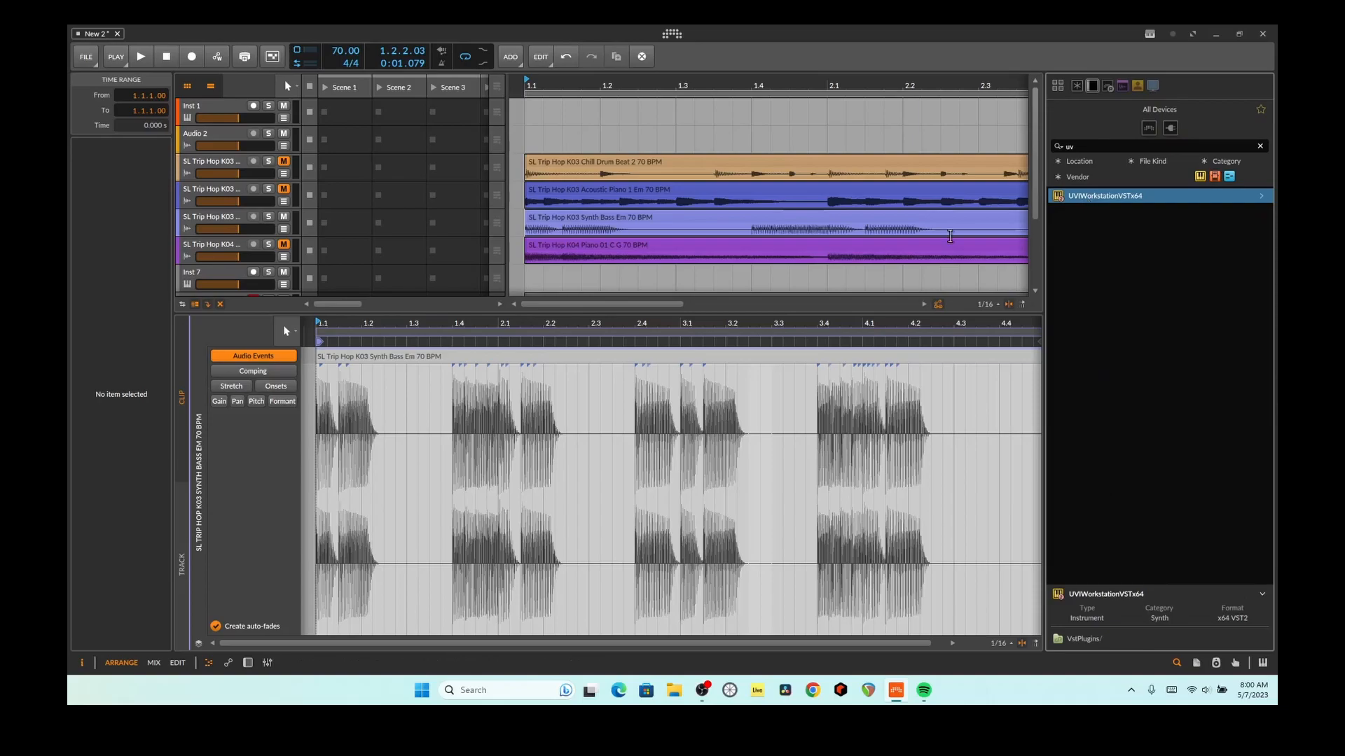
pyautogui.scroll(-3, 221, 228)
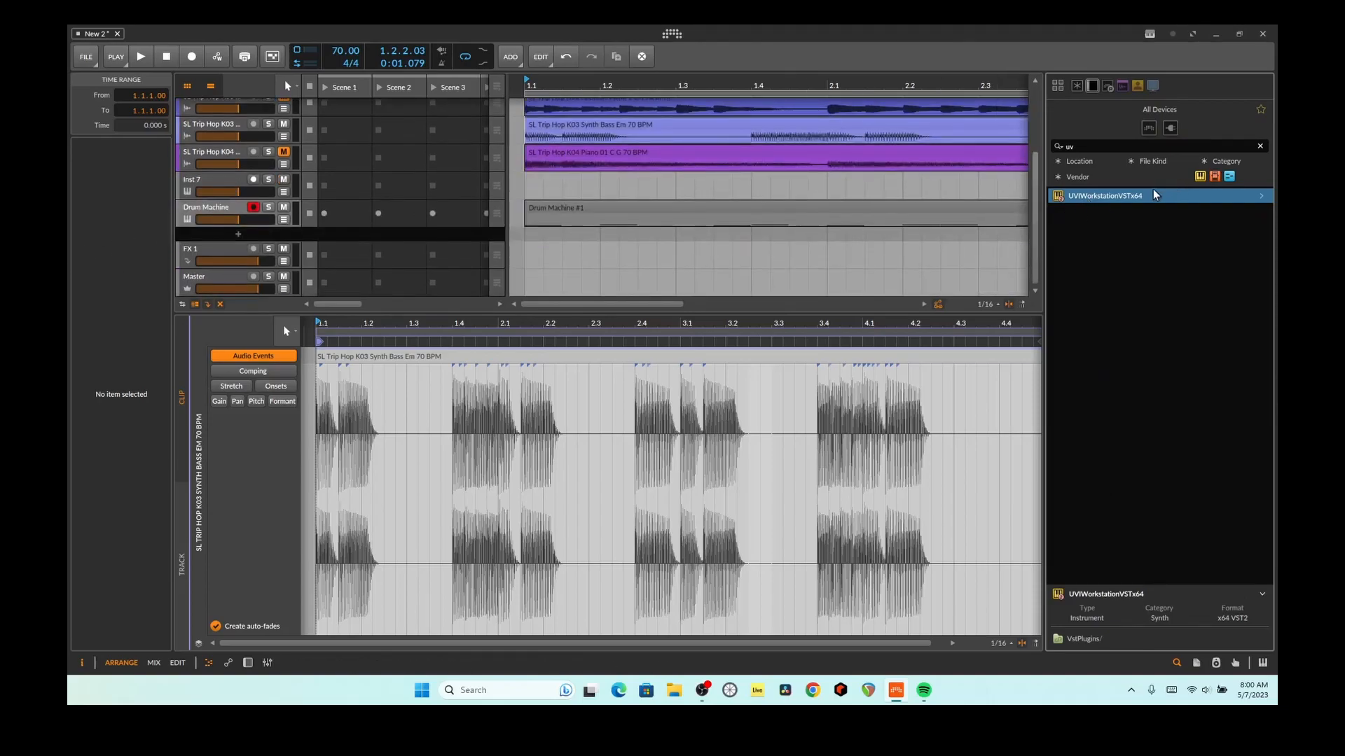
pyautogui.moveTo(1163, 197); pyautogui.dragTo(390, 239)
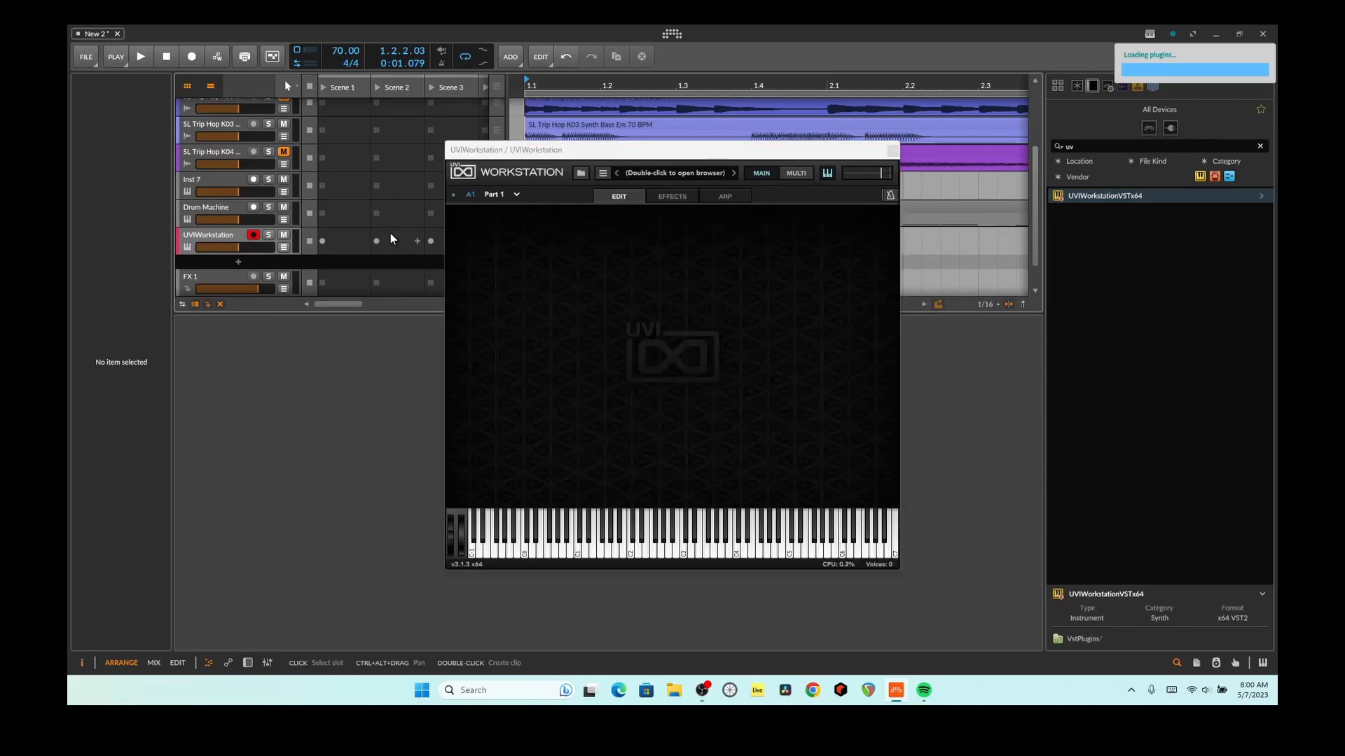
# Load The Upright BASS from the ASBC-TheUpright soundbank, test a few of its keys, and close the plugin window
pyautogui.click(580, 173)
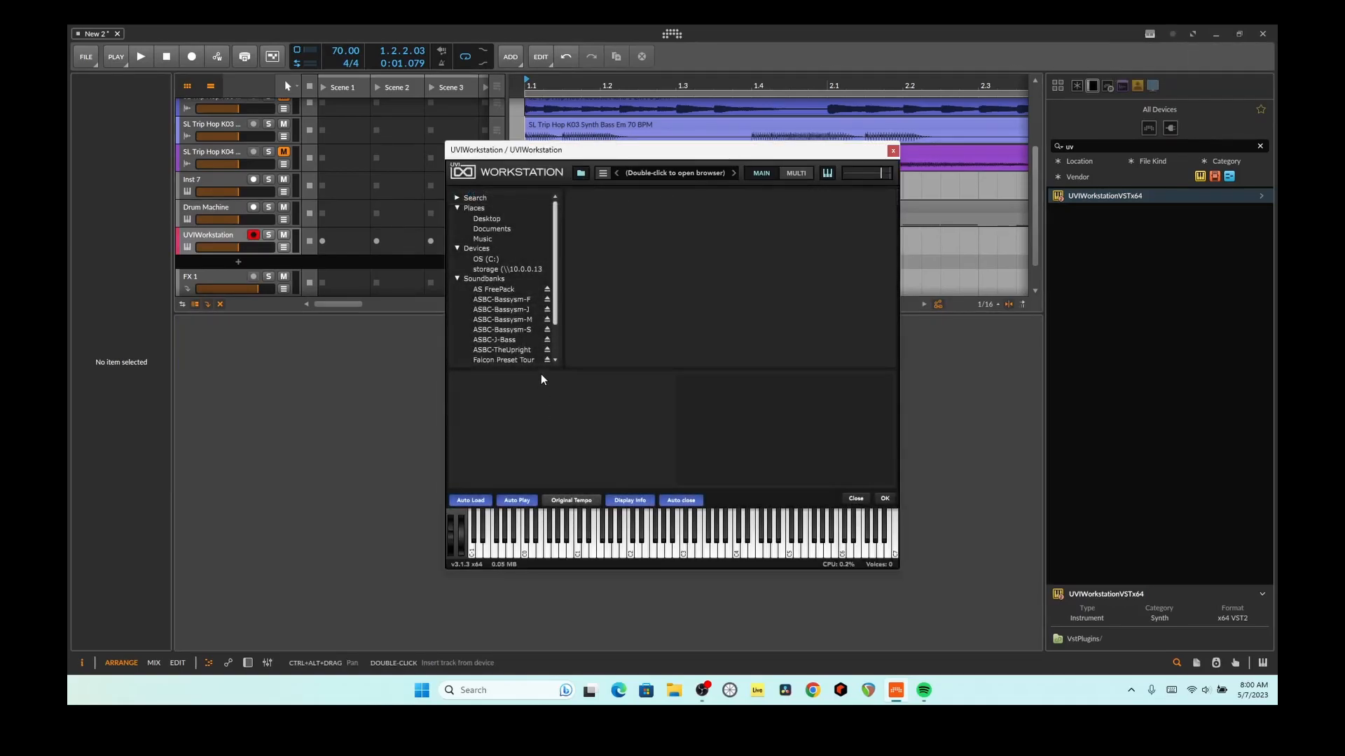
pyautogui.moveTo(553, 292); pyautogui.dragTo(552, 326)
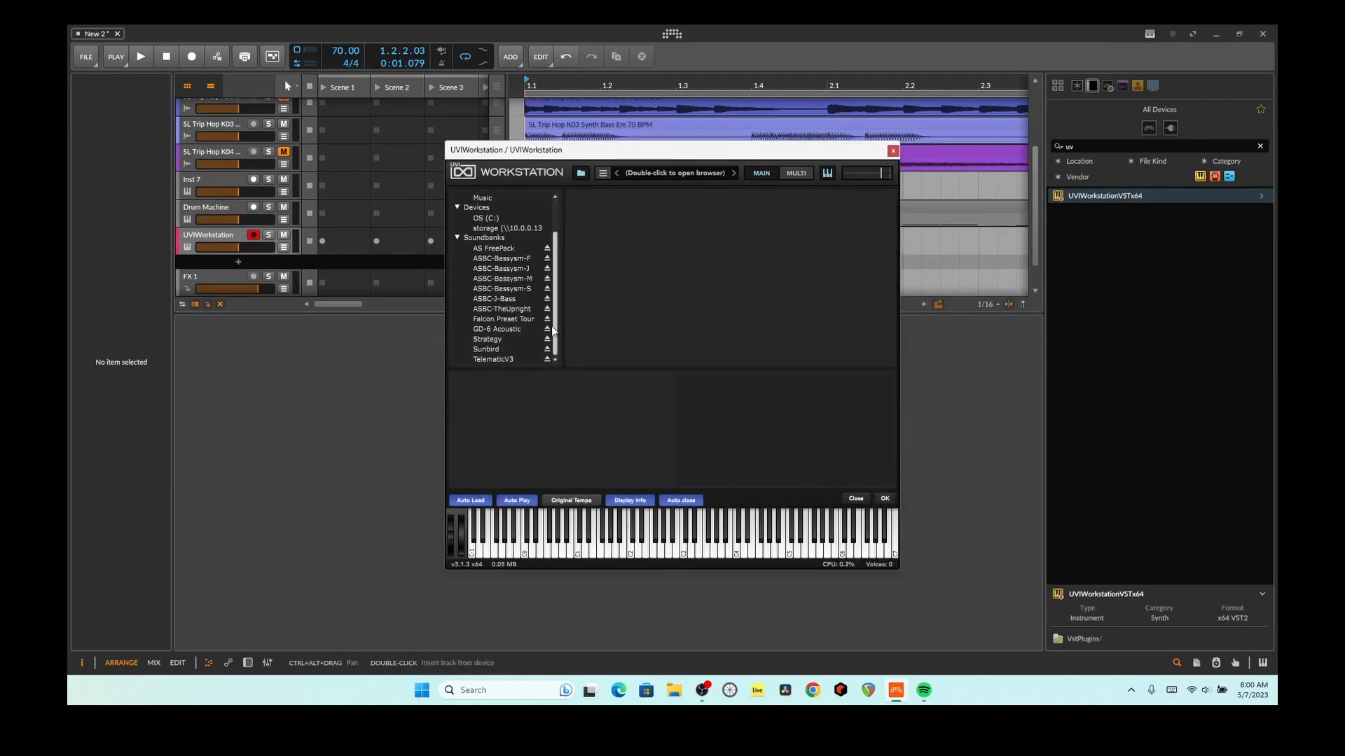
pyautogui.click(505, 310)
pyautogui.click(594, 210)
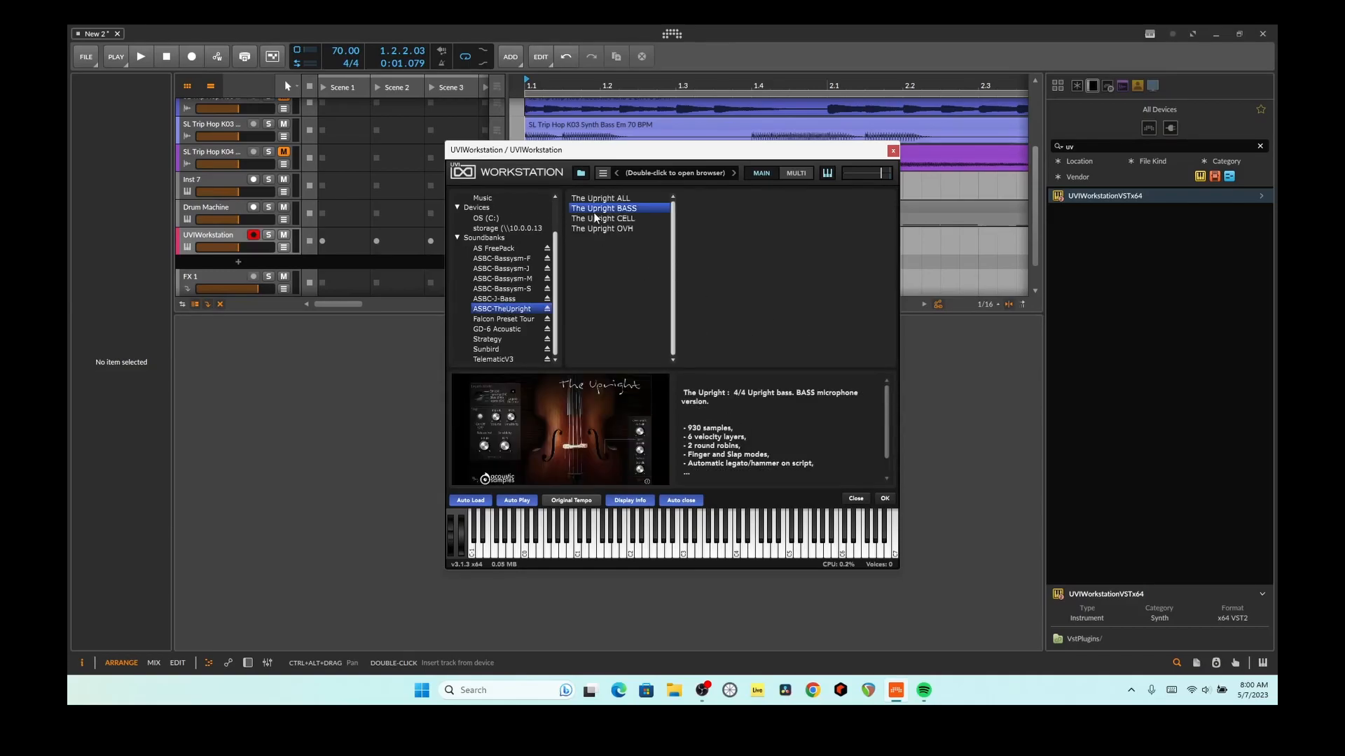
pyautogui.moveTo(671, 550)
pyautogui.mouseDown()
pyautogui.moveTo(616, 552)
pyautogui.moveTo(628, 551)
pyautogui.mouseUp()
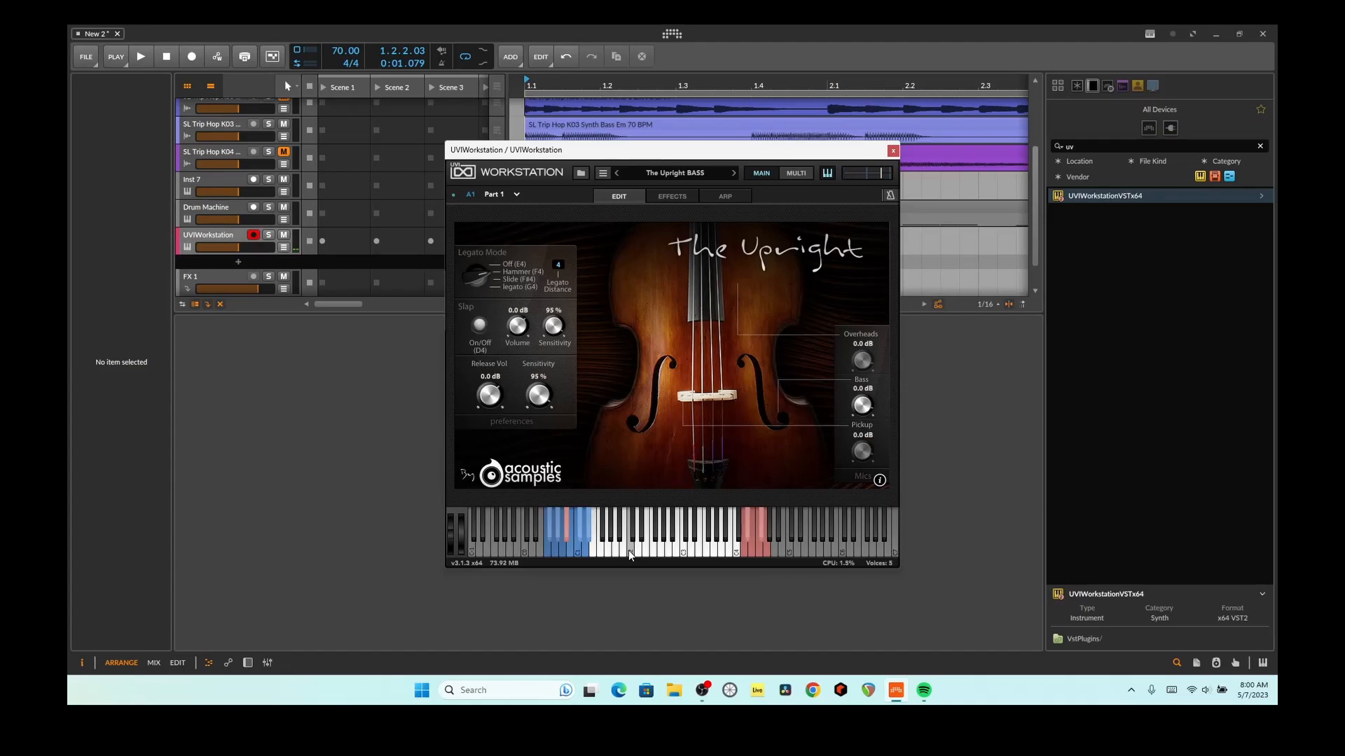
pyautogui.click(620, 554)
pyautogui.click(893, 152)
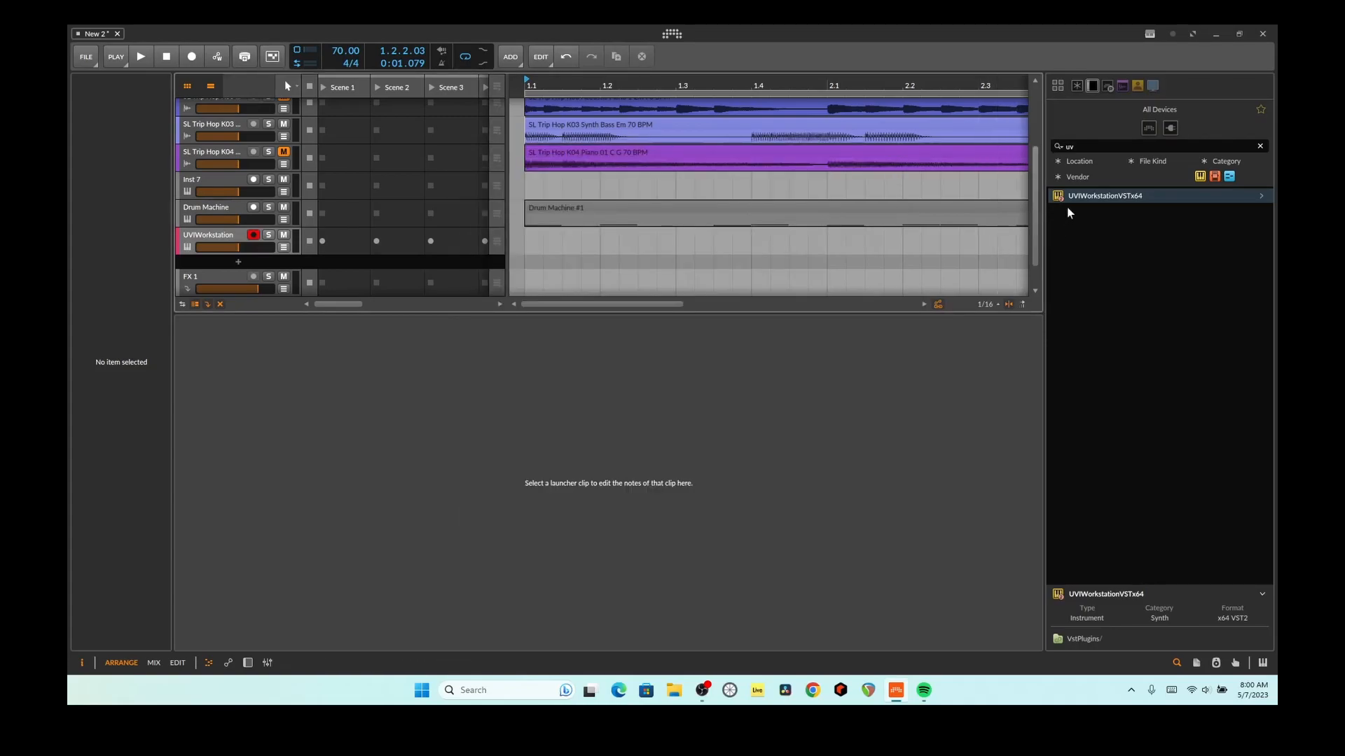
# Draw a note clip on the UVIWorkstation track from 1.1 to 1.3 and open it for note editing
pyautogui.moveTo(1071, 195)
pyautogui.mouseDown()
pyautogui.moveTo(703, 264)
pyautogui.moveTo(1082, 197)
pyautogui.mouseUp()
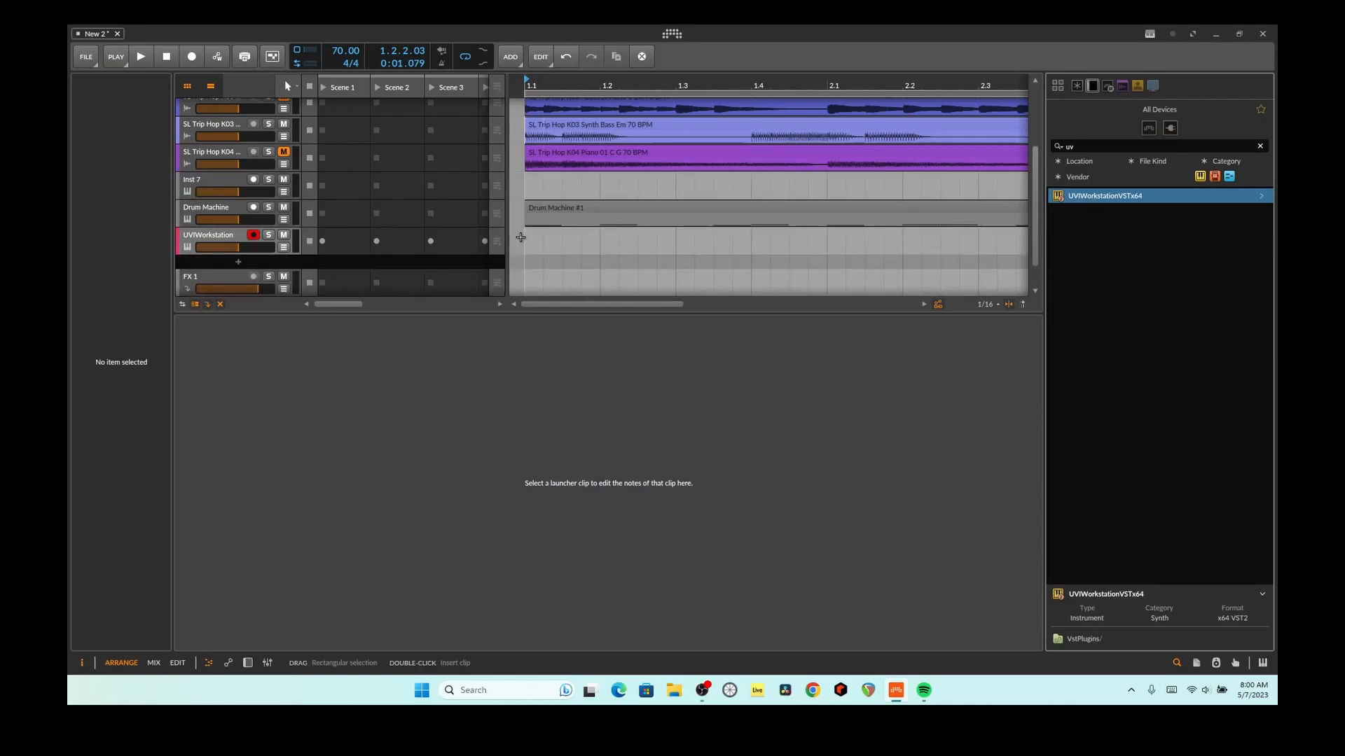
pyautogui.press('3')
pyautogui.moveTo(532, 242); pyautogui.dragTo(675, 242)
pyautogui.press('1')
pyautogui.doubleClick(581, 249)
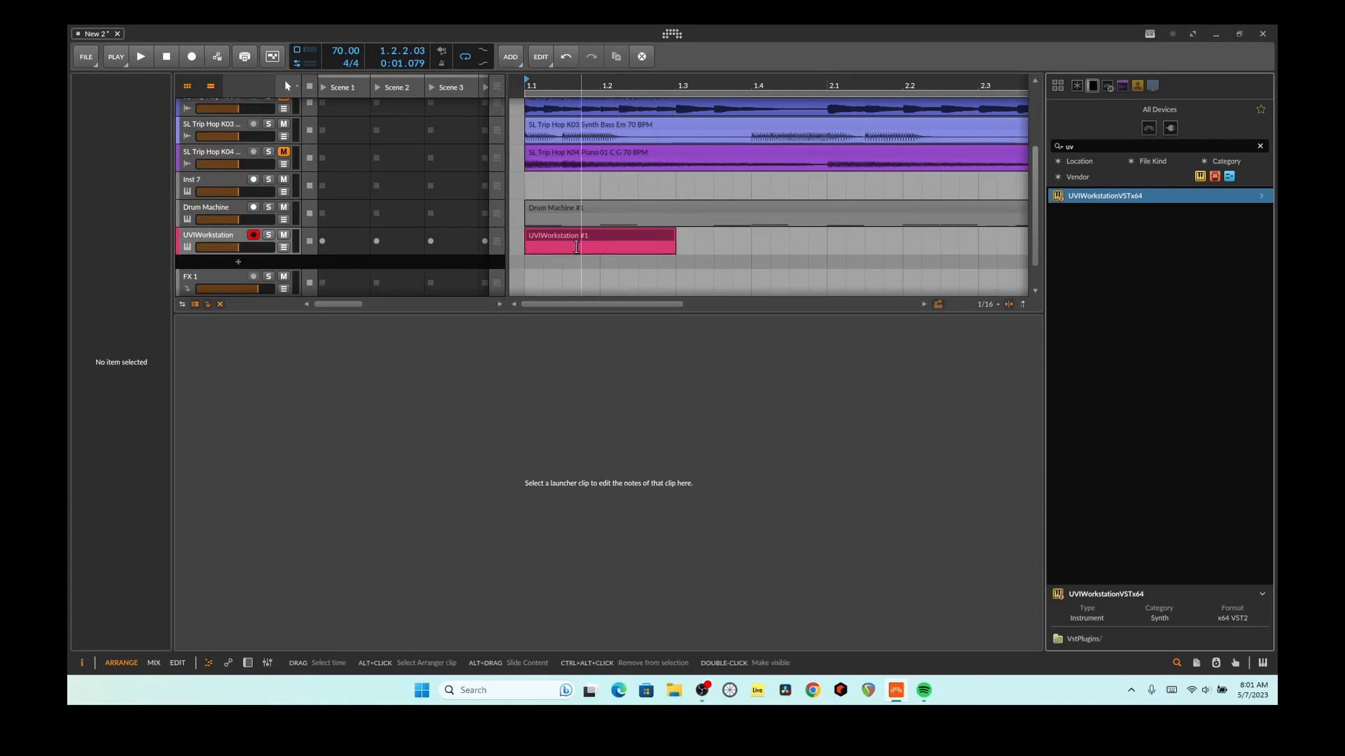
# Audition a key just below C1 and play the opening synth bass notes repeatedly from 1.1 to find their pitch
pyautogui.scroll(-10, 297, 552)
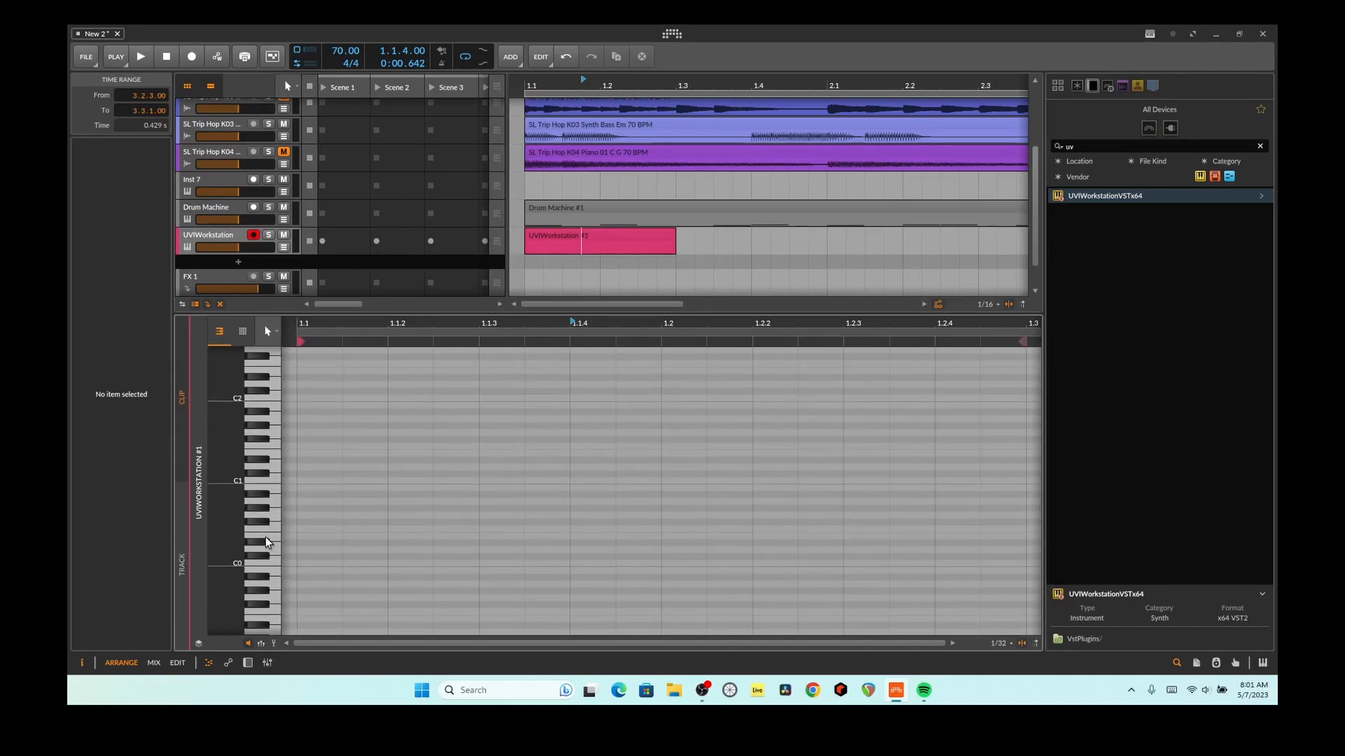
pyautogui.click(273, 499)
pyautogui.press('space')
pyautogui.press('space')
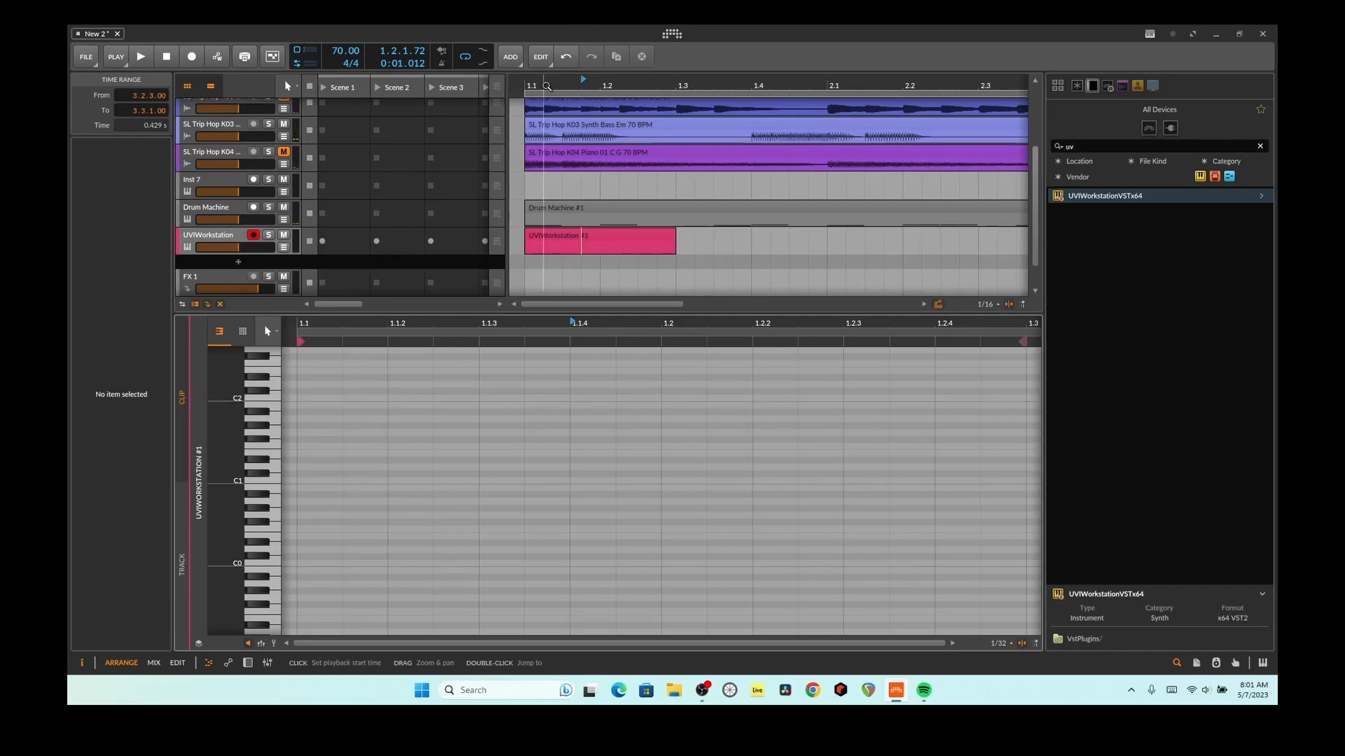
pyautogui.press('space')
pyautogui.click(531, 83)
pyautogui.press('space')
pyautogui.press('space')
pyautogui.press('space')
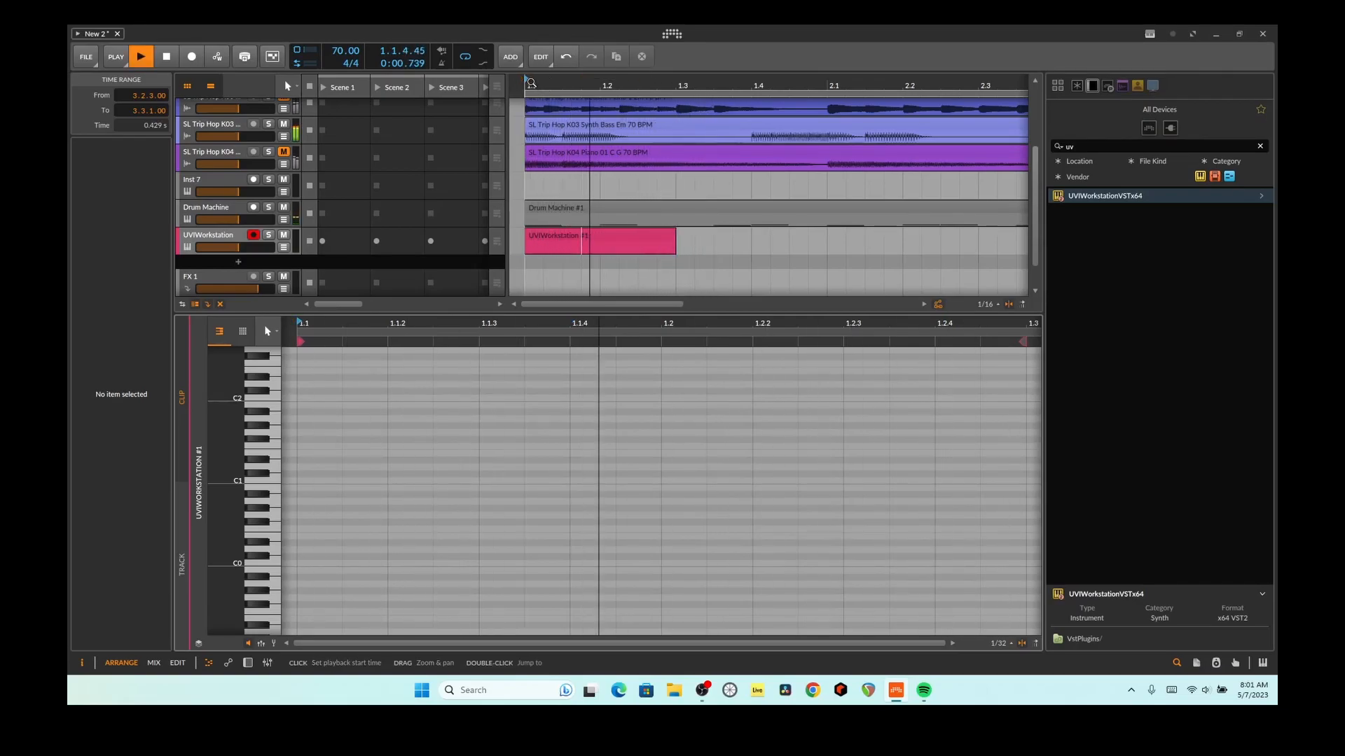
pyautogui.press('space')
pyautogui.press('space')
pyautogui.press('space')
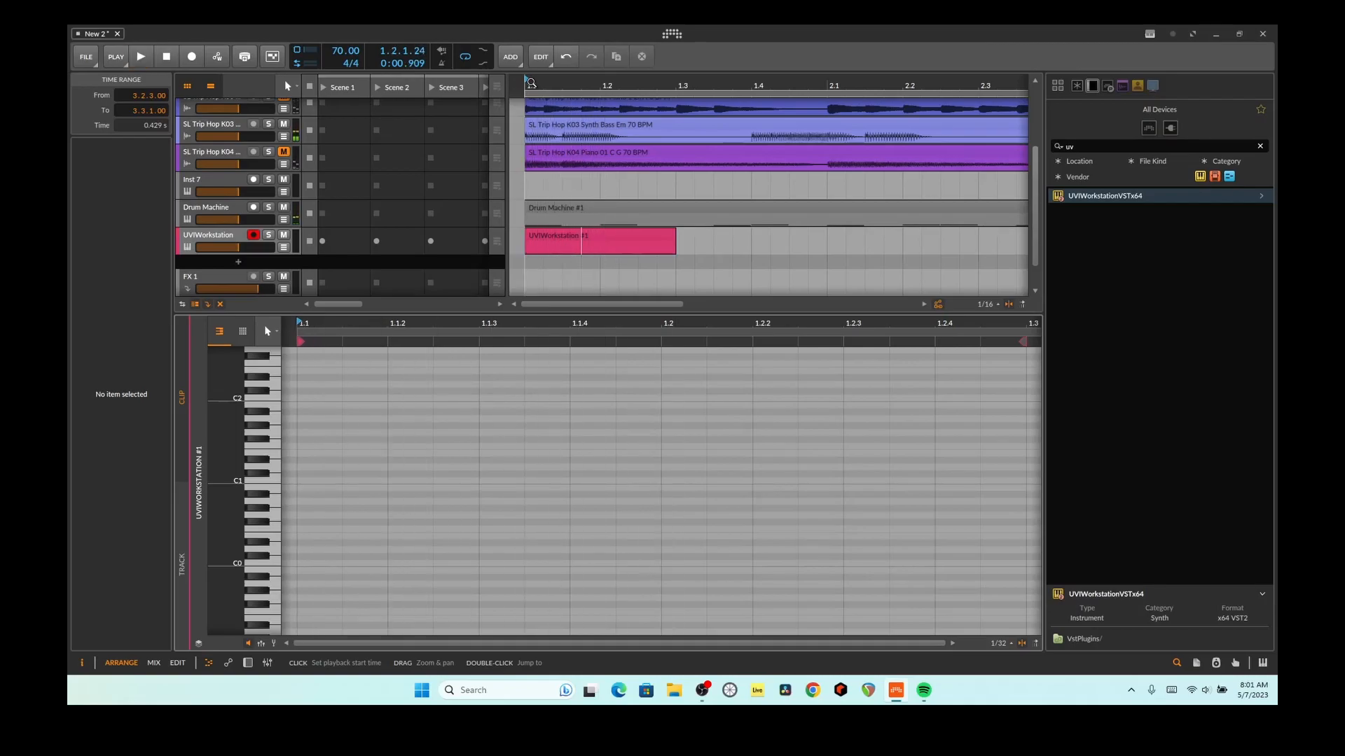
pyautogui.press('space')
pyautogui.press('space')
pyautogui.press('space')
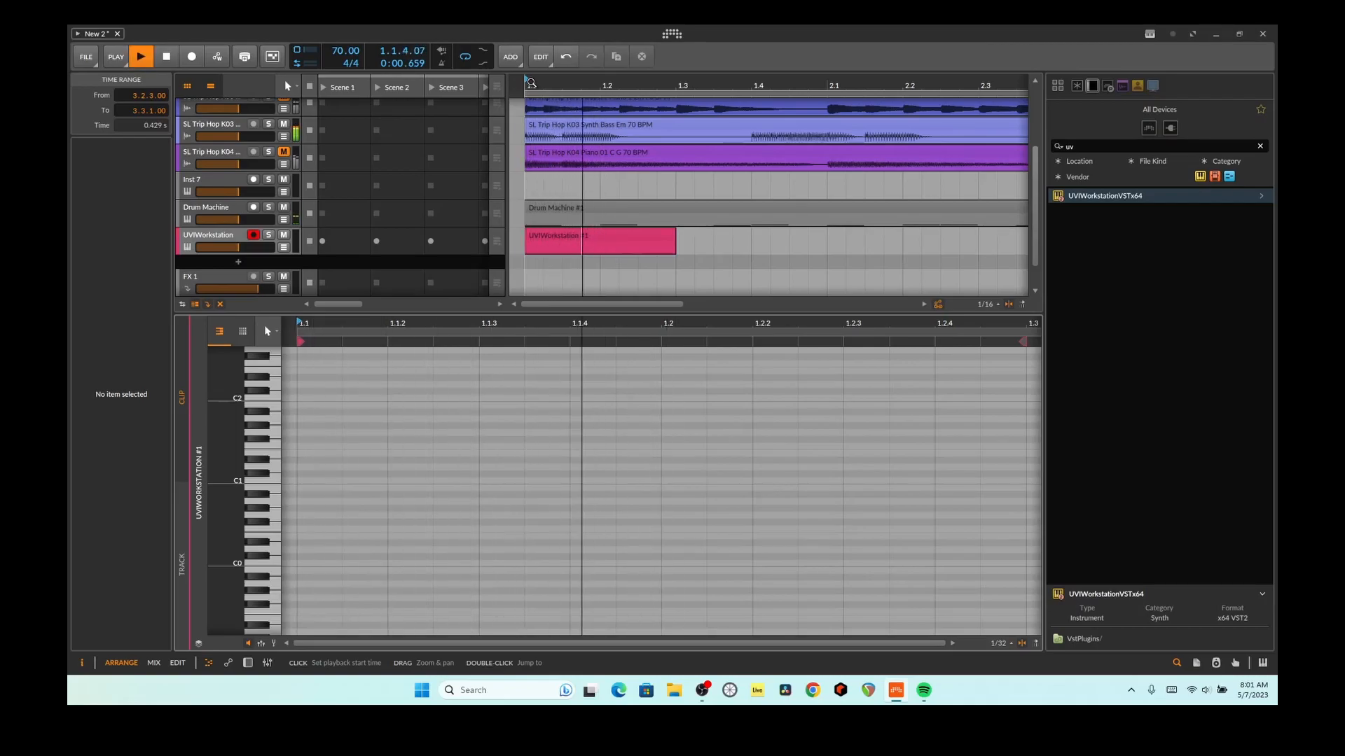
# Add C1 notes at 1.1 and 1.1.3, raise the first one to D1, and play the clip
pyautogui.doubleClick(309, 481)
pyautogui.doubleClick(495, 481)
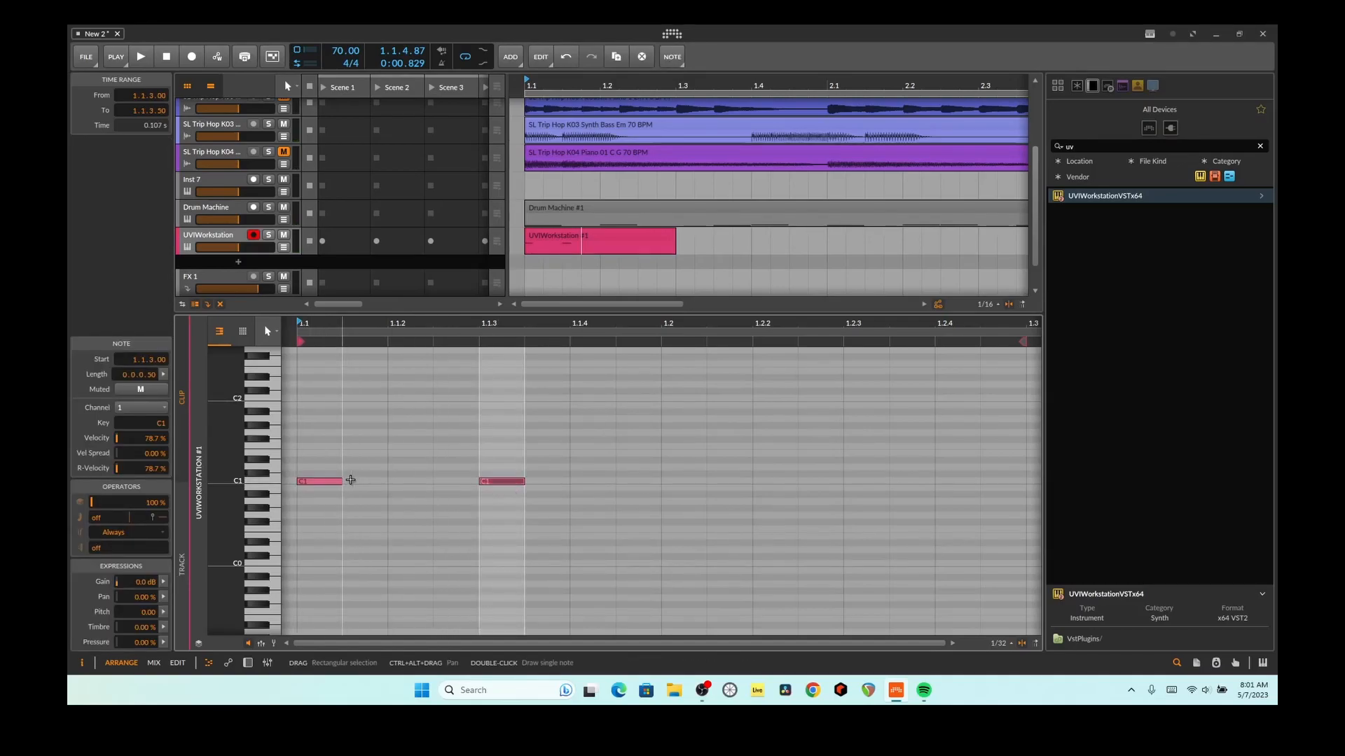
pyautogui.moveTo(328, 483); pyautogui.dragTo(329, 469)
pyautogui.press('space')
pyautogui.press('space')
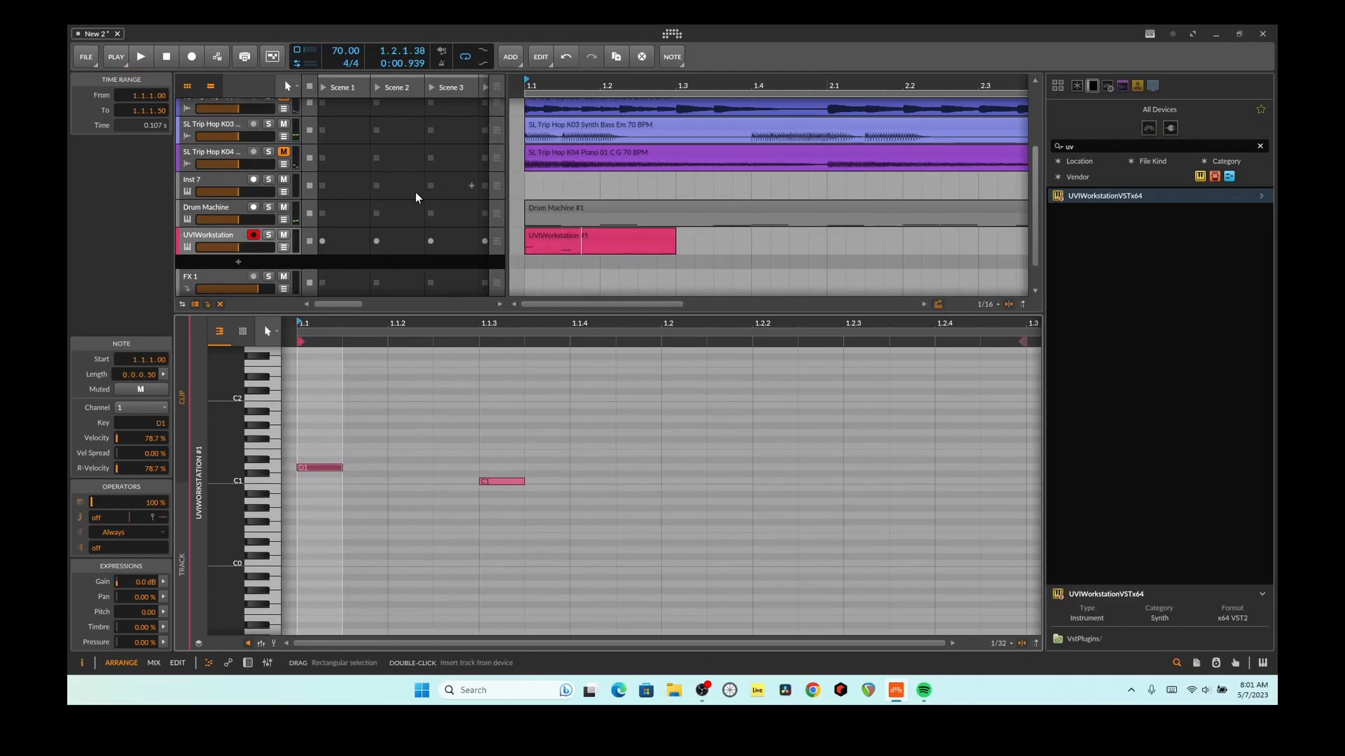
# Mute the K03 Synth Bass track and play the new upright bass notes several times from the start
pyautogui.click(284, 124)
pyautogui.press('space')
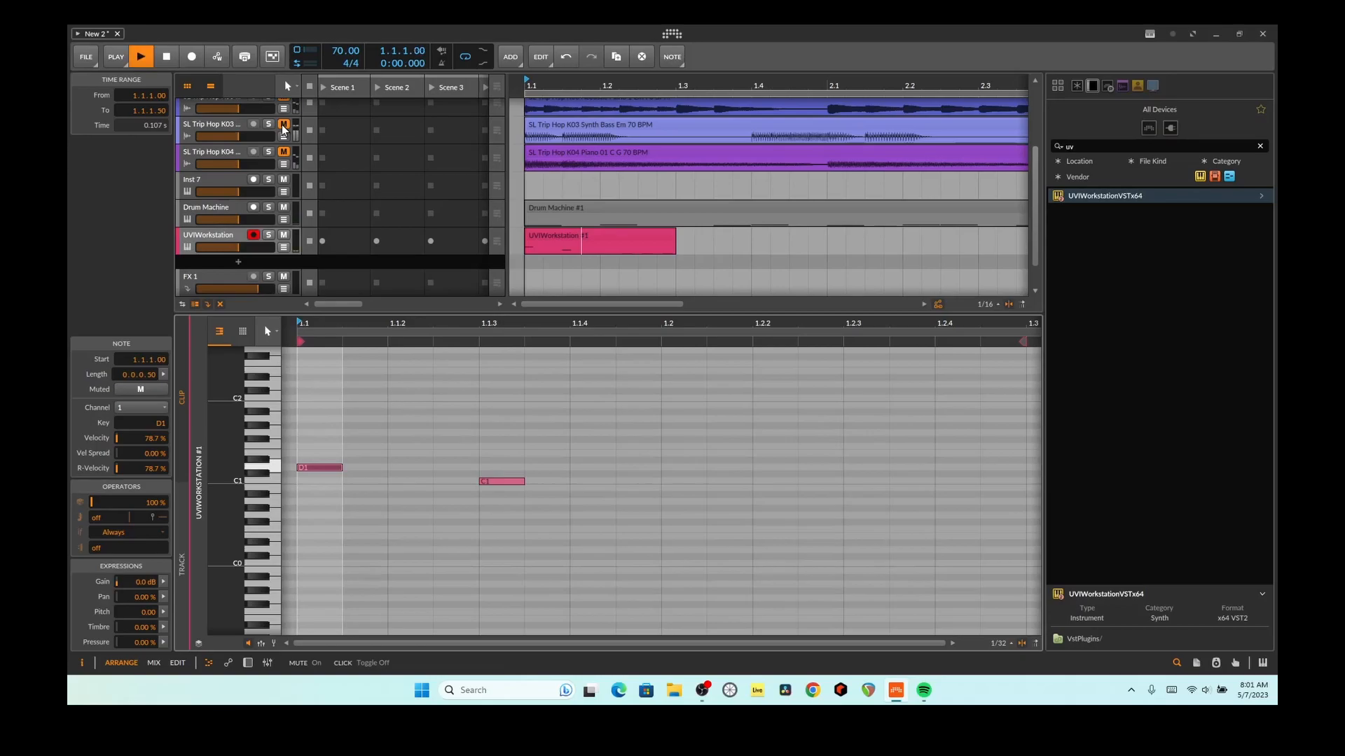
pyautogui.press('space')
pyautogui.press('space')
pyautogui.press('space')
pyautogui.press('space')
pyautogui.press('space')
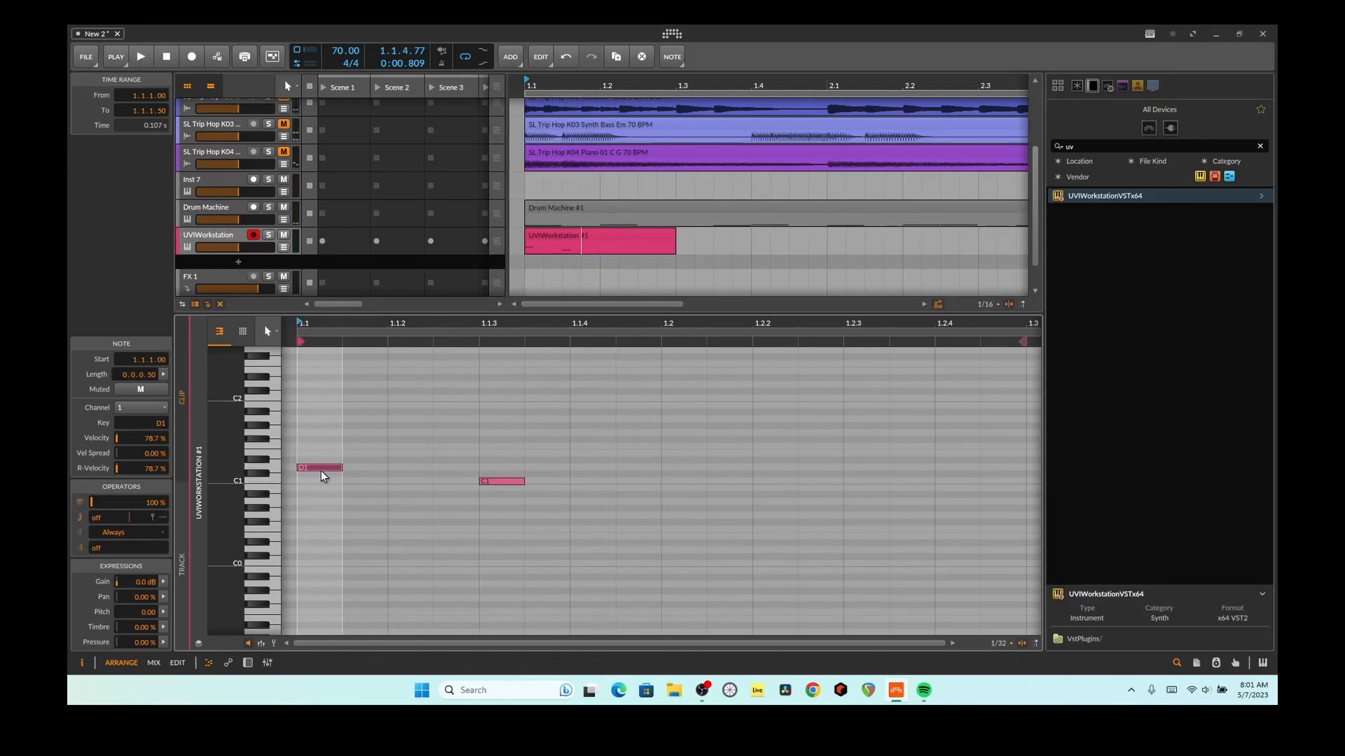
# Move the first bass note up to C2 and the second to B1, and play the clip
pyautogui.moveTo(322, 468); pyautogui.dragTo(329, 399)
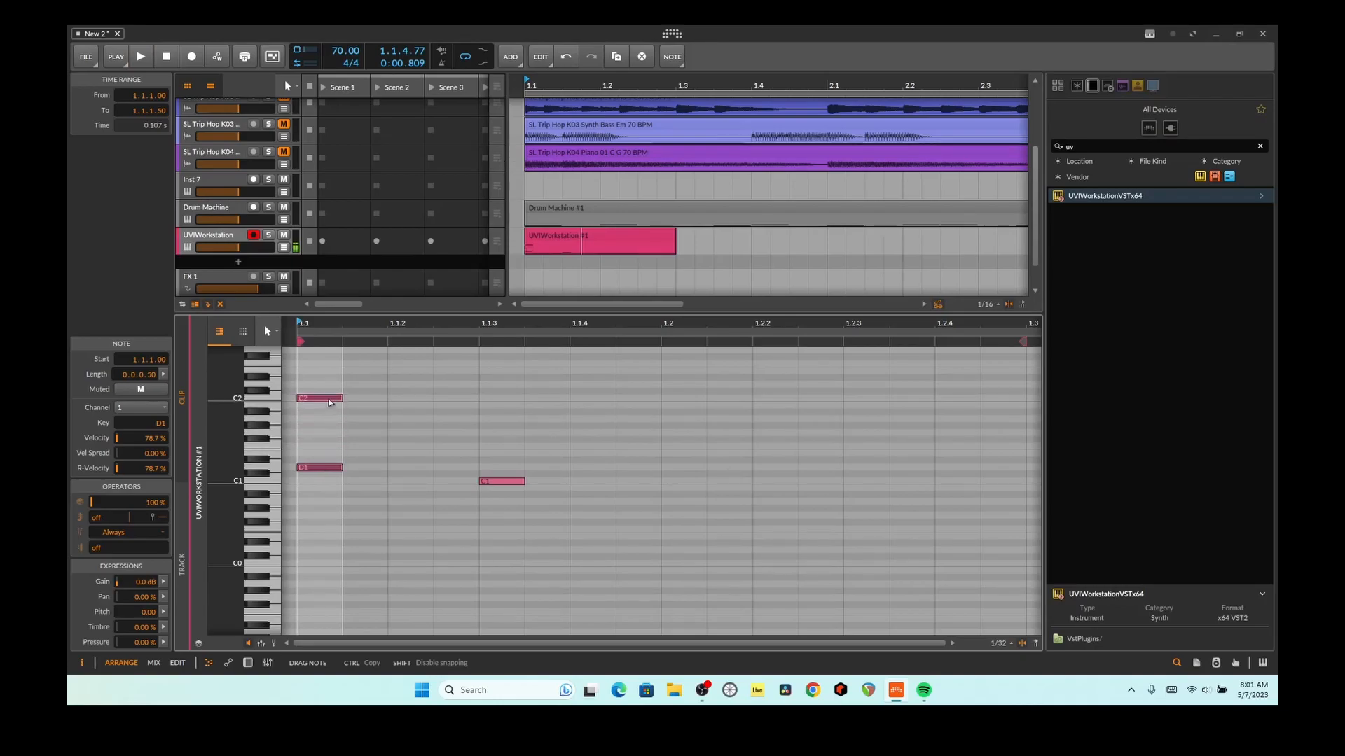
pyautogui.moveTo(501, 479); pyautogui.dragTo(507, 405)
pyautogui.press('space')
pyautogui.press('space')
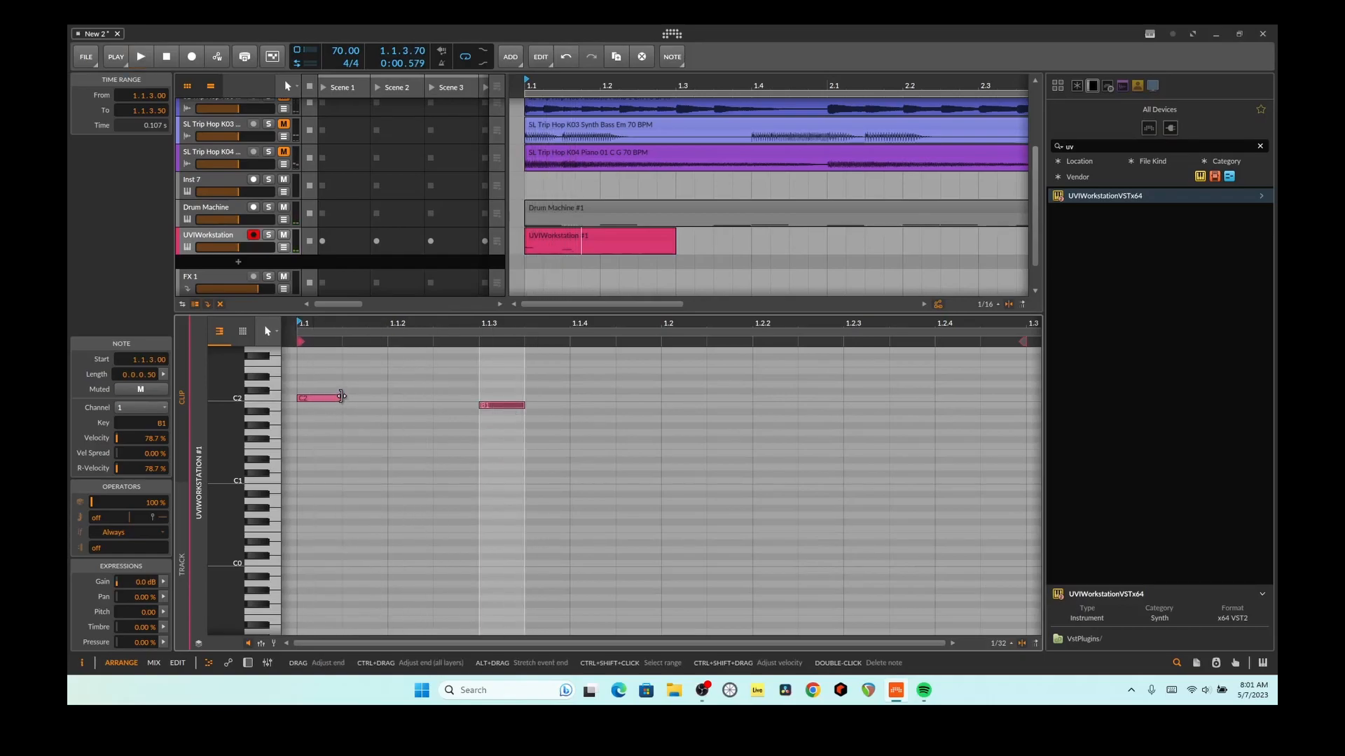
# Extend the C2 note to end at 1.1.2 and the B1 note to end at 1.2, playing the clip to check them
pyautogui.moveTo(342, 399); pyautogui.dragTo(387, 399)
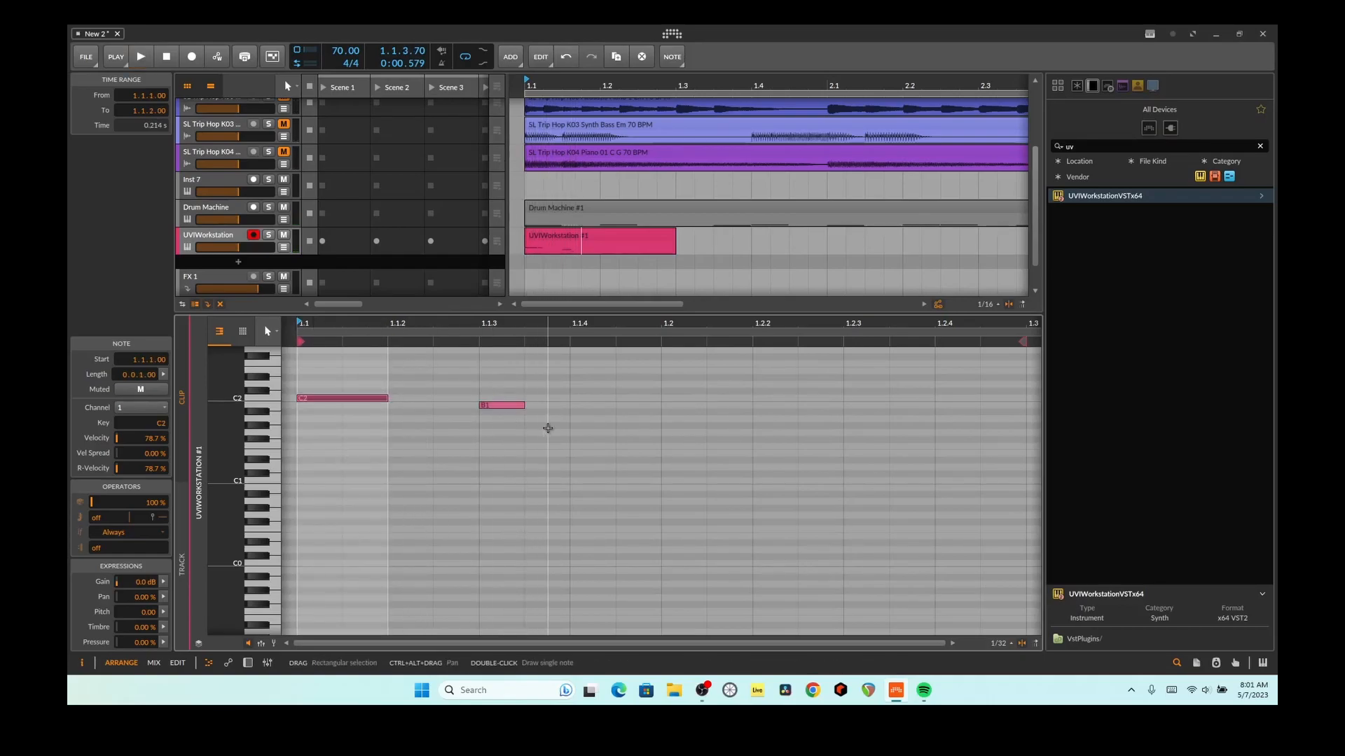
pyautogui.moveTo(523, 405); pyautogui.dragTo(564, 412)
pyautogui.press('space')
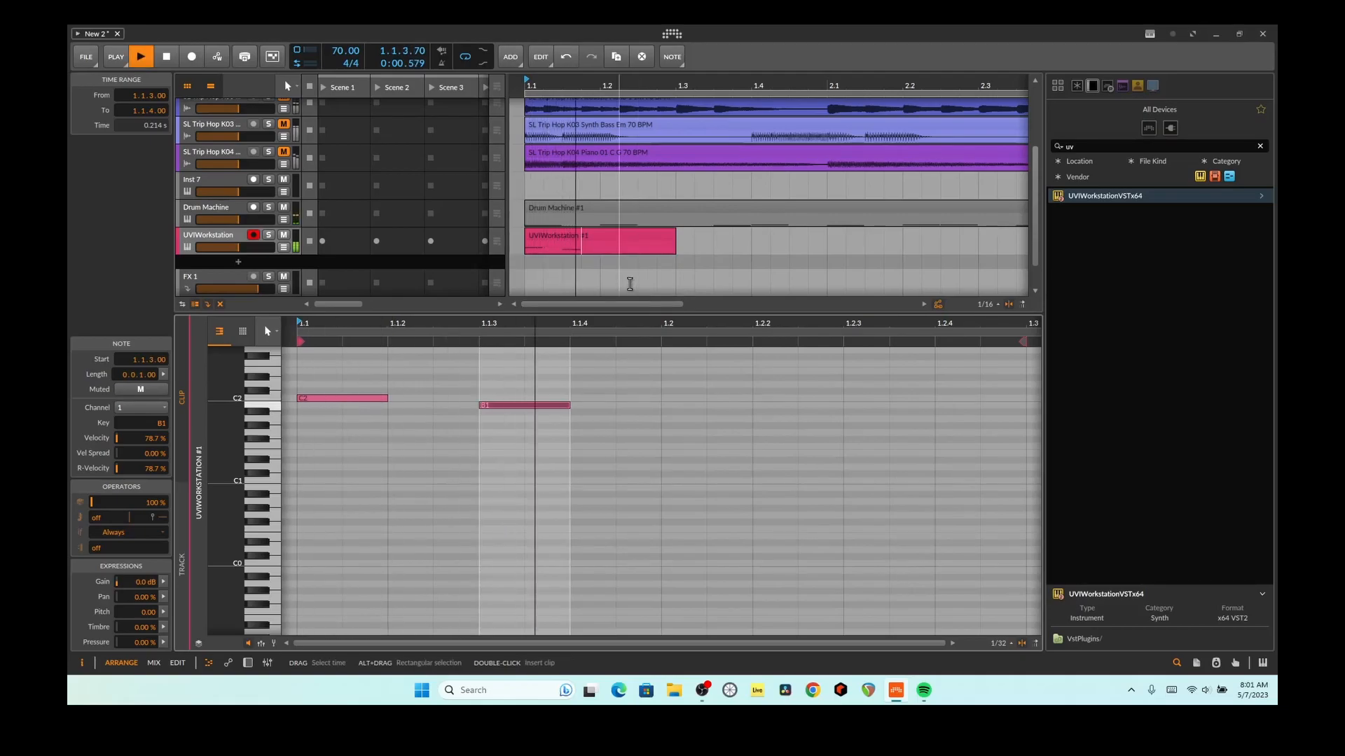
pyautogui.press('space')
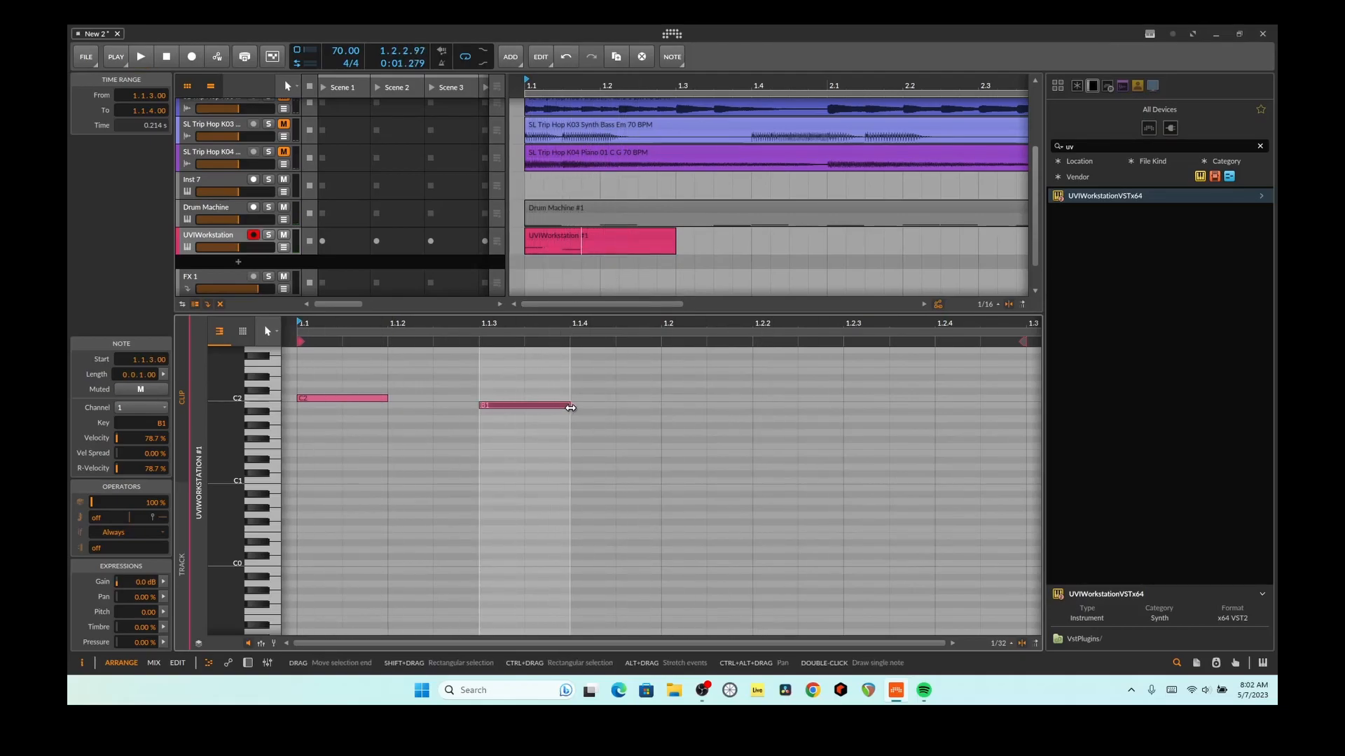
pyautogui.moveTo(566, 407); pyautogui.dragTo(658, 403)
pyautogui.press('space')
pyautogui.press('space')
pyautogui.press('space')
pyautogui.press('space')
# Compare the upright bass notes with the K03 Synth Bass track by unmuting it, and mute it again for another listen
pyautogui.click(283, 124)
pyautogui.press('space')
pyautogui.press('space')
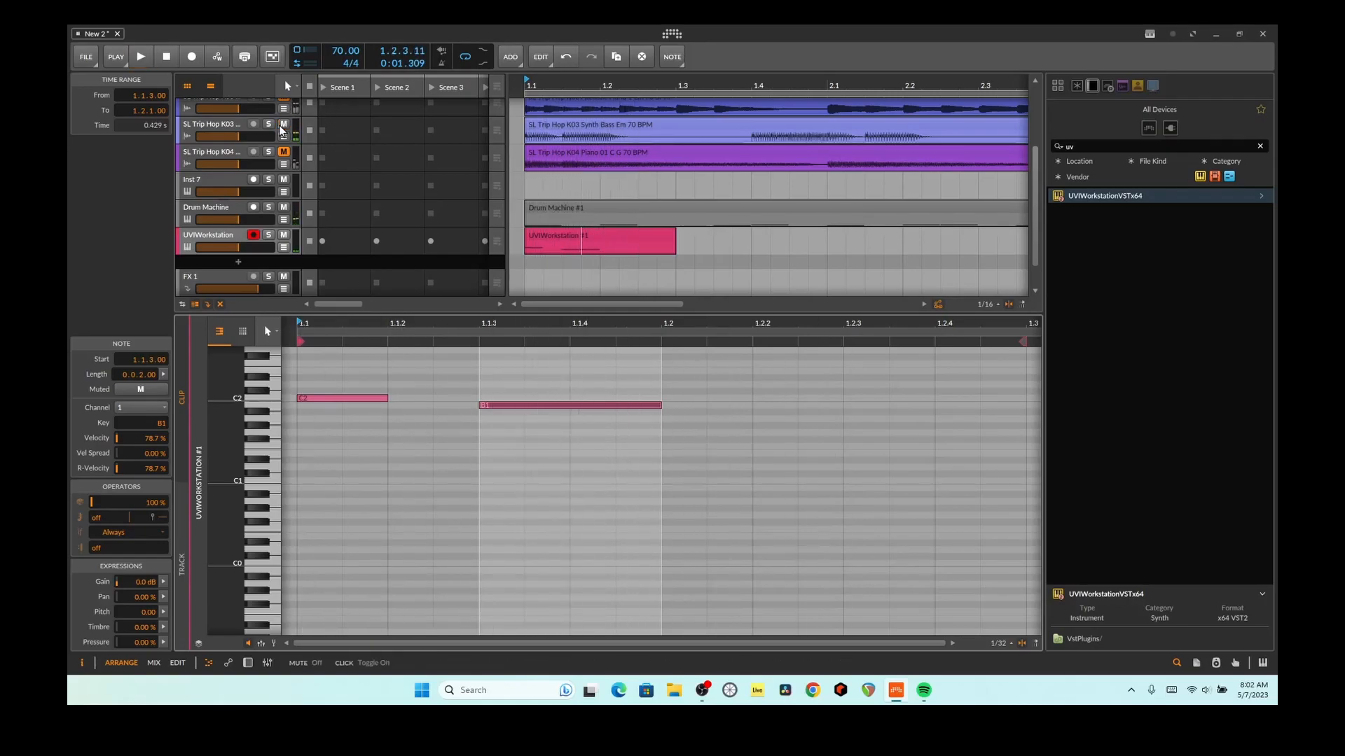
pyautogui.press('space')
pyautogui.press('space')
pyautogui.press('space')
pyautogui.press('space')
# Find the Tool device with the search "too" and add it after UVIWorkstation in the bass track's device chain
pyautogui.moveTo(1081, 147); pyautogui.dragTo(1029, 145)
pyautogui.press('BackSpace')
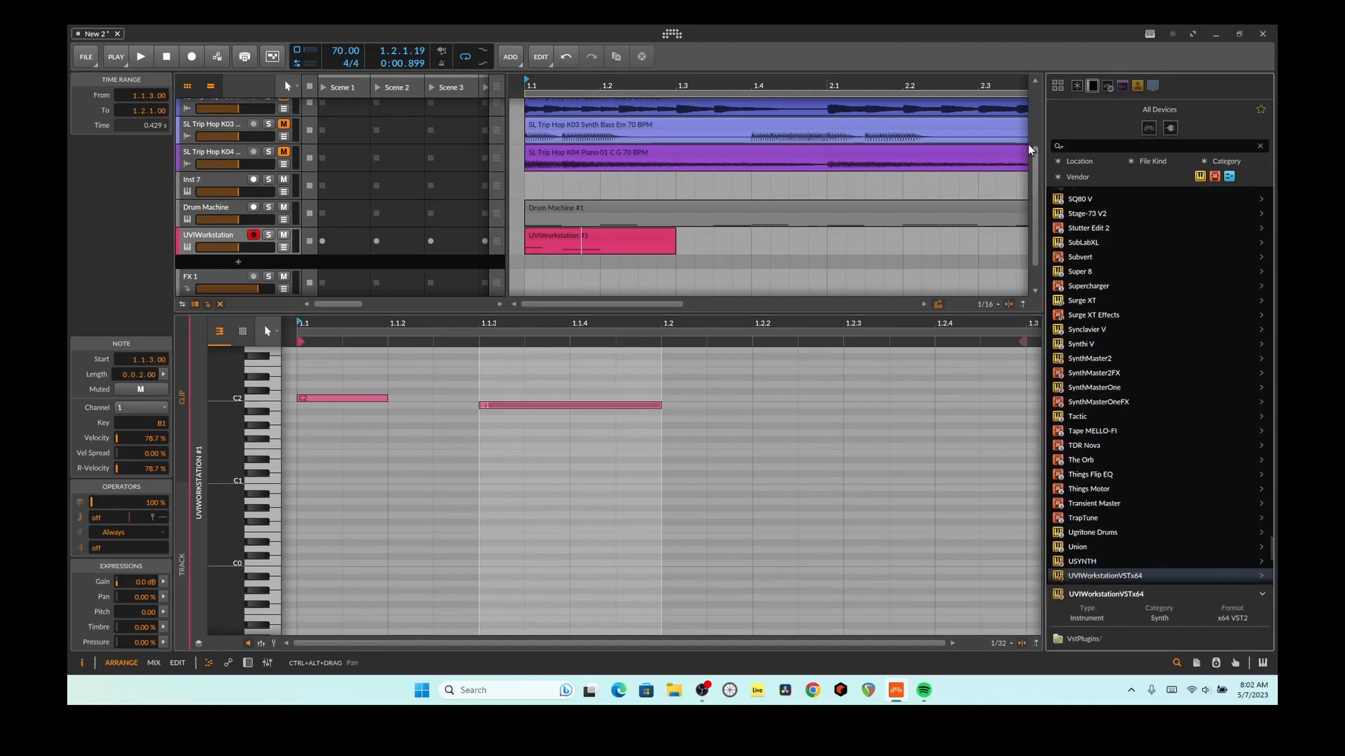
pyautogui.write('too')
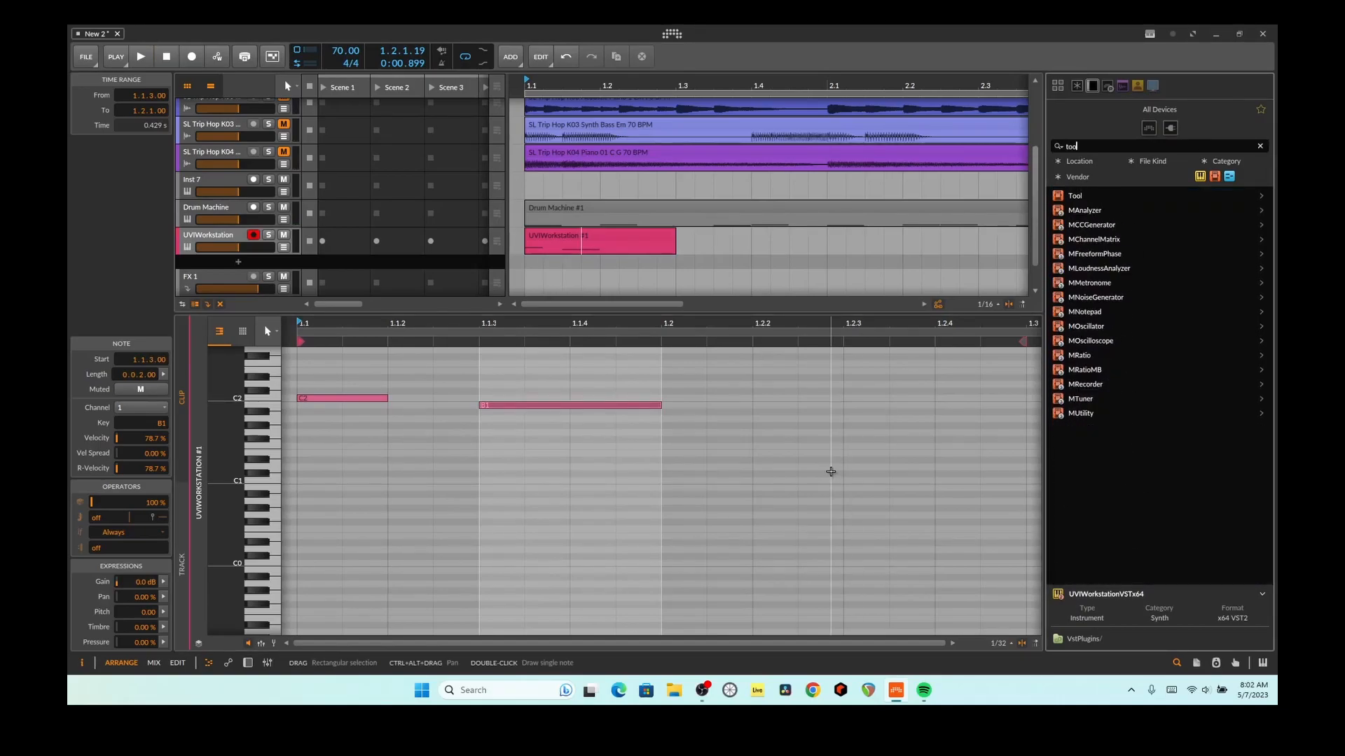
pyautogui.click(248, 663)
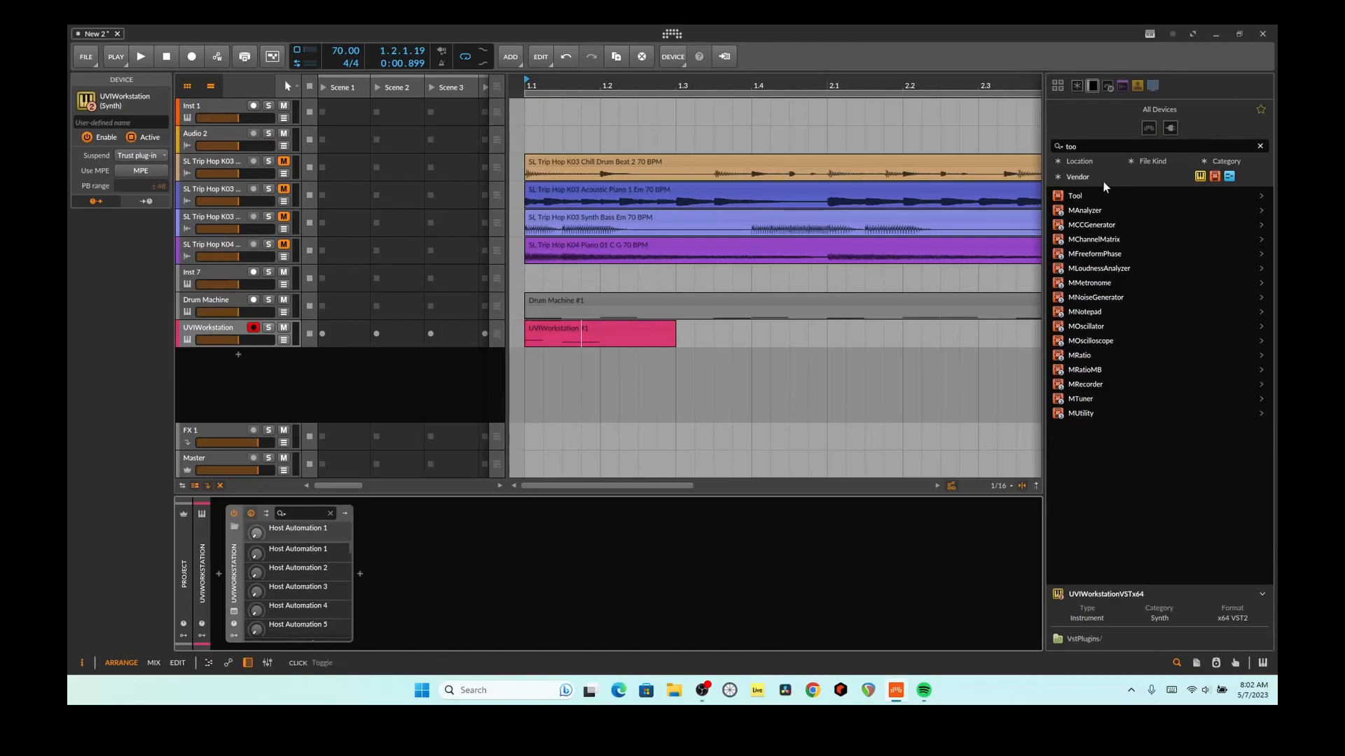
pyautogui.moveTo(1083, 196); pyautogui.dragTo(711, 550)
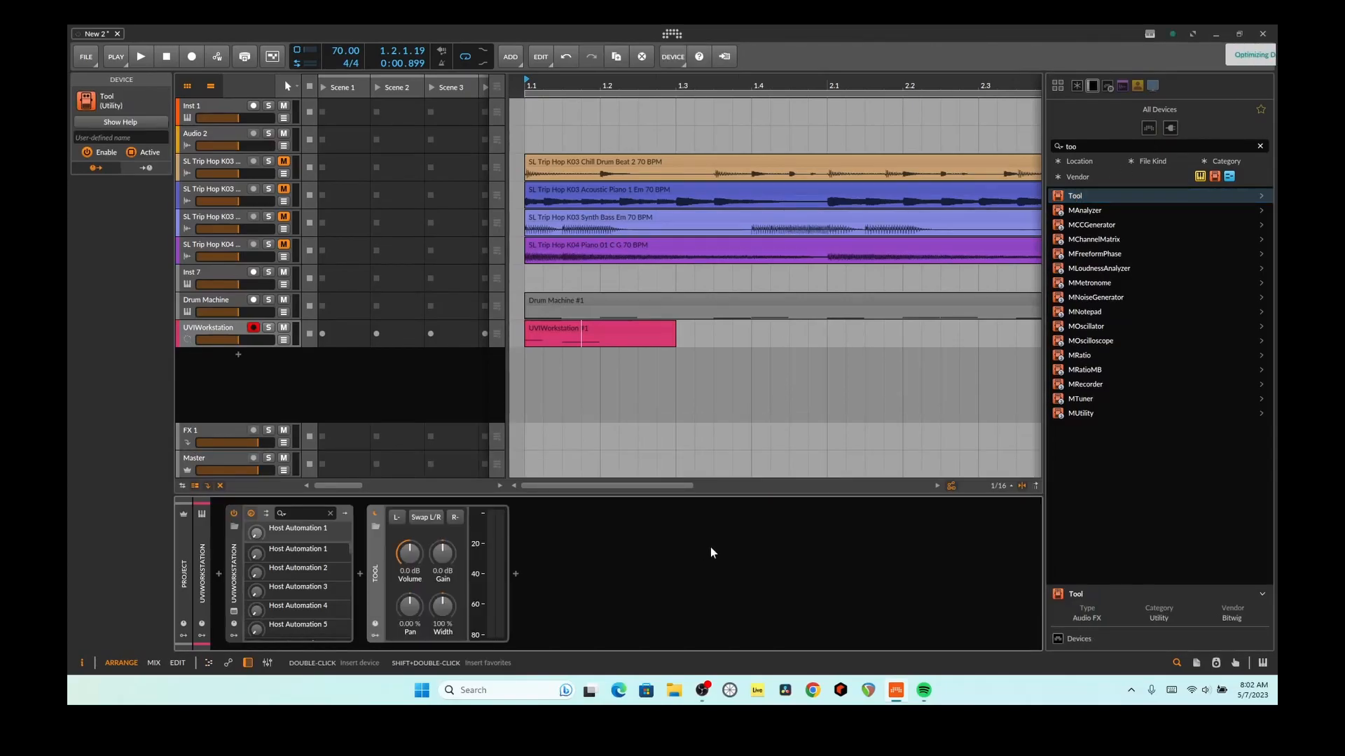
# Raise the Tool device's volume to +8.6 dB and play the bass notes from the start
pyautogui.moveTo(413, 557)
pyautogui.mouseDown()
pyautogui.moveTo(413, 538)
pyautogui.moveTo(413, 561)
pyautogui.mouseUp()
pyautogui.press('space')
pyautogui.press('space')
pyautogui.press('space')
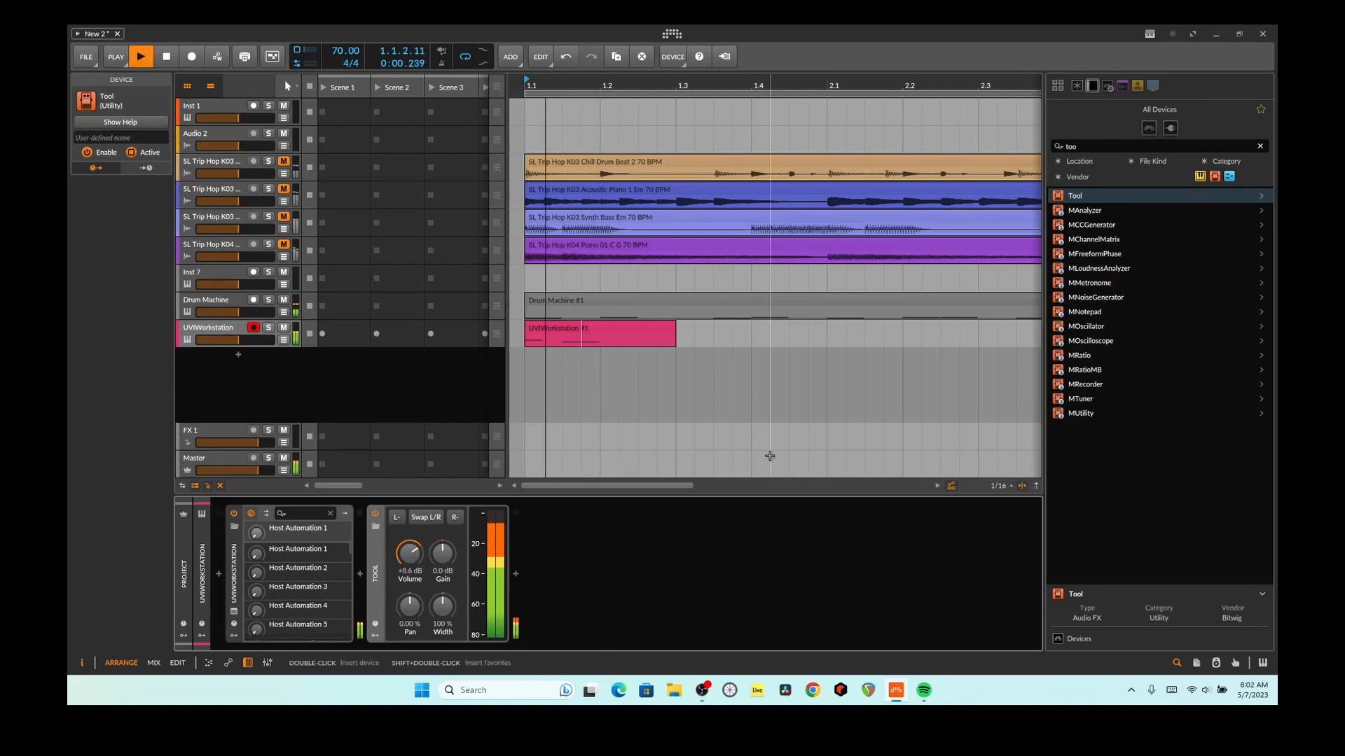
pyautogui.press('space')
# Find the Reverb device with the search "rev", add it after the Tool device, and play the bass through it
pyautogui.moveTo(1092, 148); pyautogui.dragTo(1024, 149)
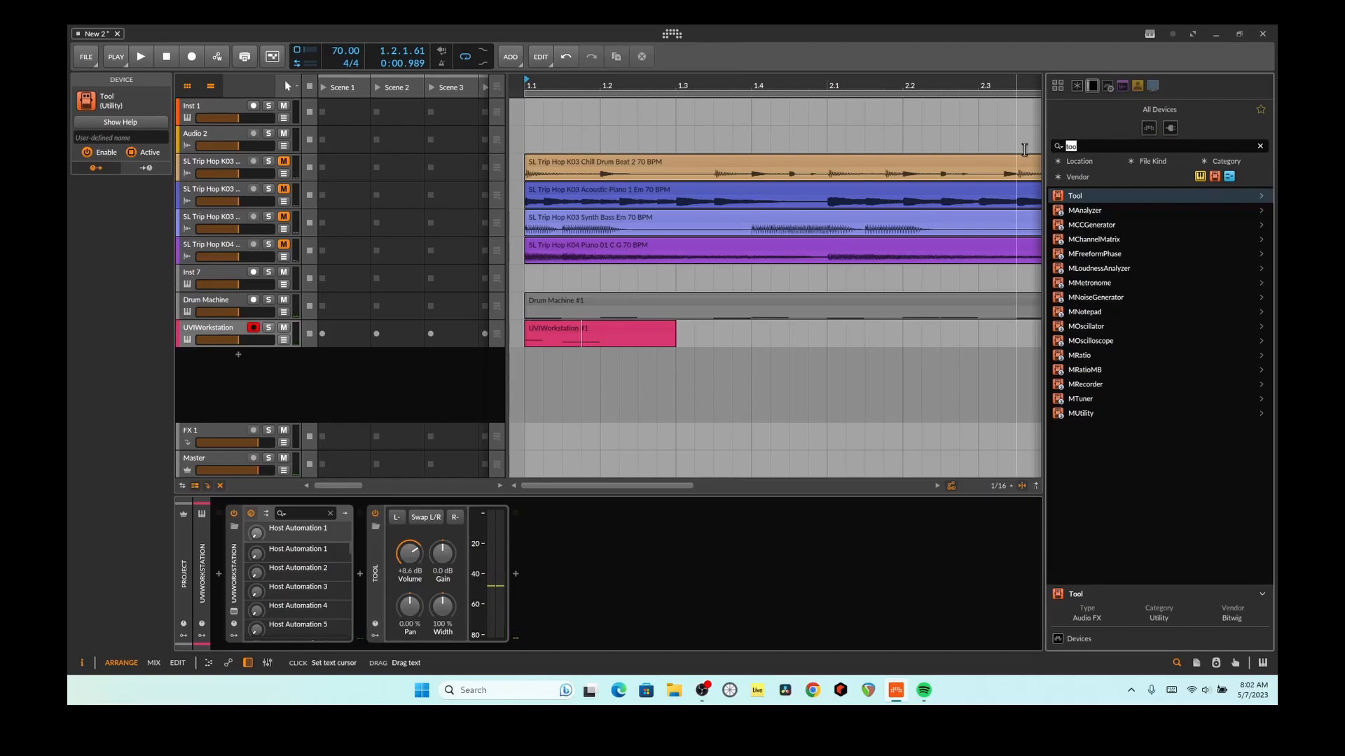
pyautogui.write('rev')
pyautogui.moveTo(1078, 195); pyautogui.dragTo(738, 547)
pyautogui.press('space')
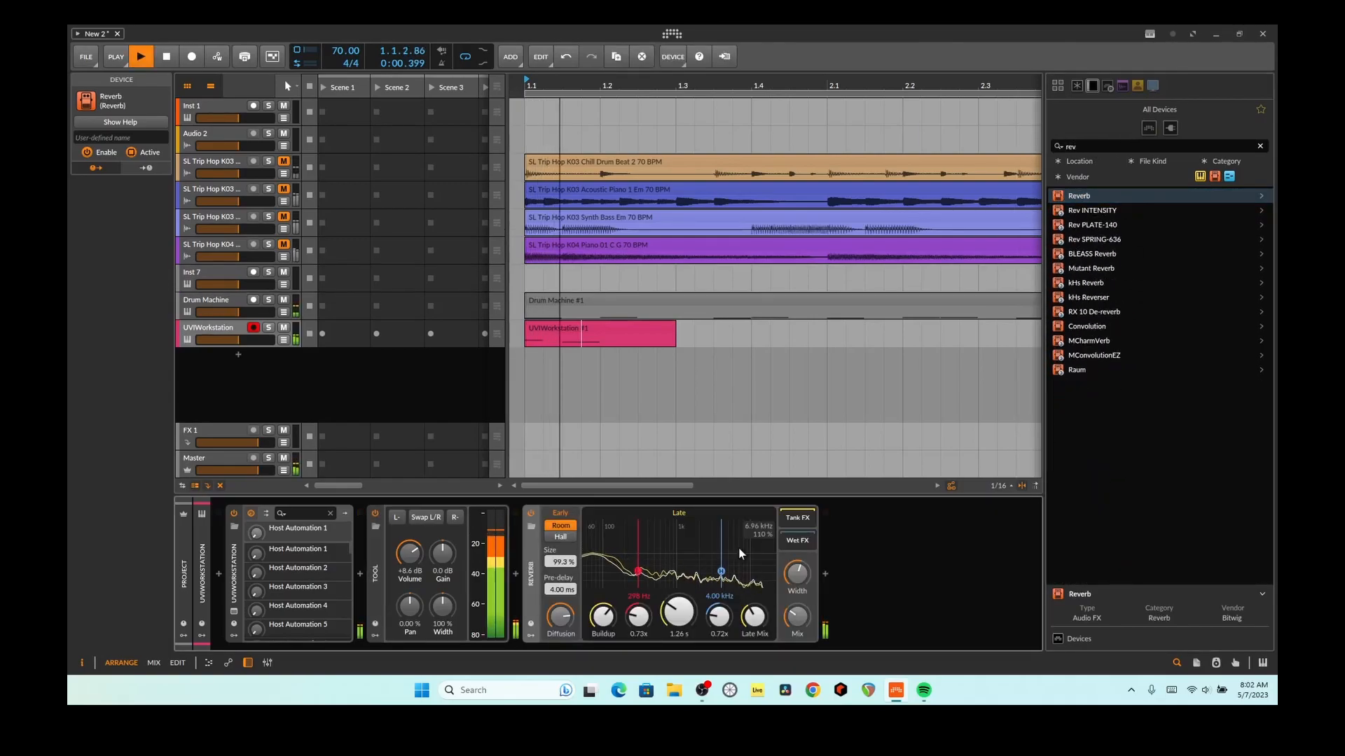
pyautogui.press('space')
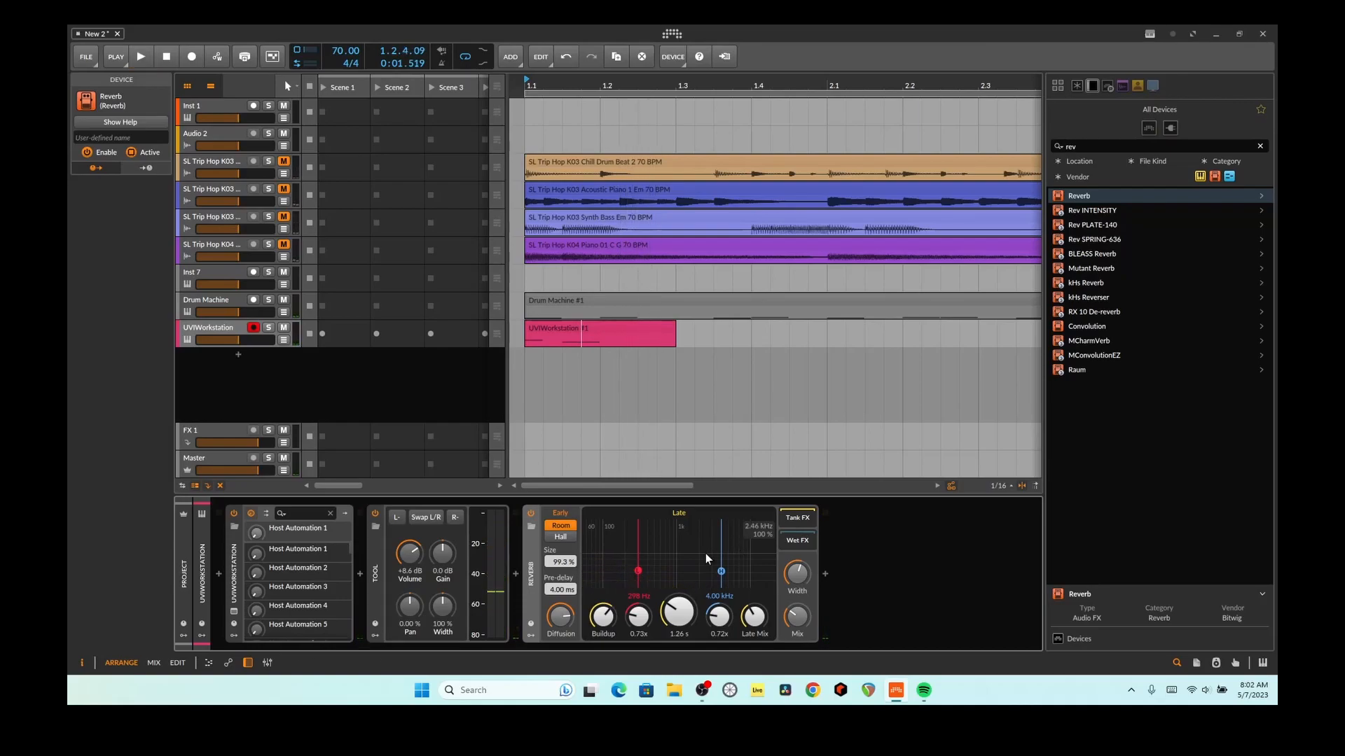
pyautogui.press('space')
pyautogui.press('space')
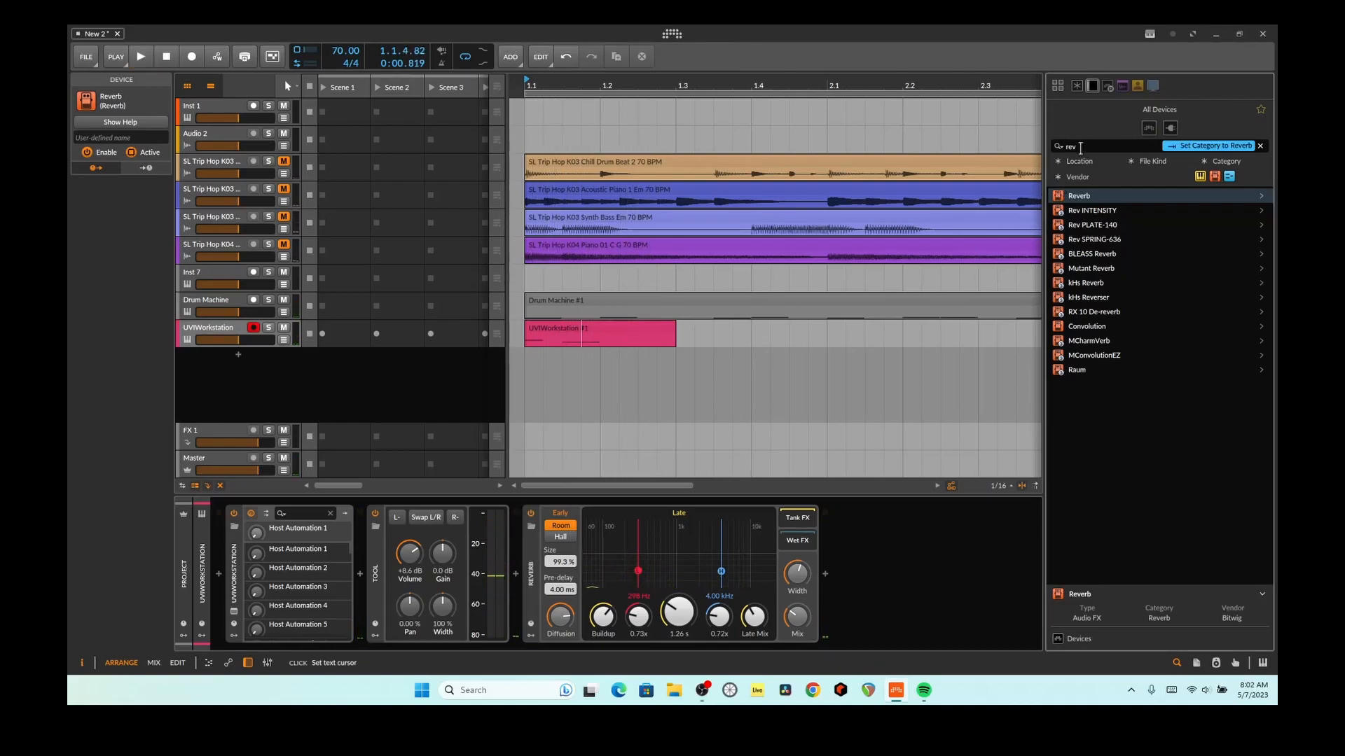
# Add iZotope Trash 2 after the Reverb and set its Stage 1 distortion to the Positive type from the Fuzz category
pyautogui.write('trash')
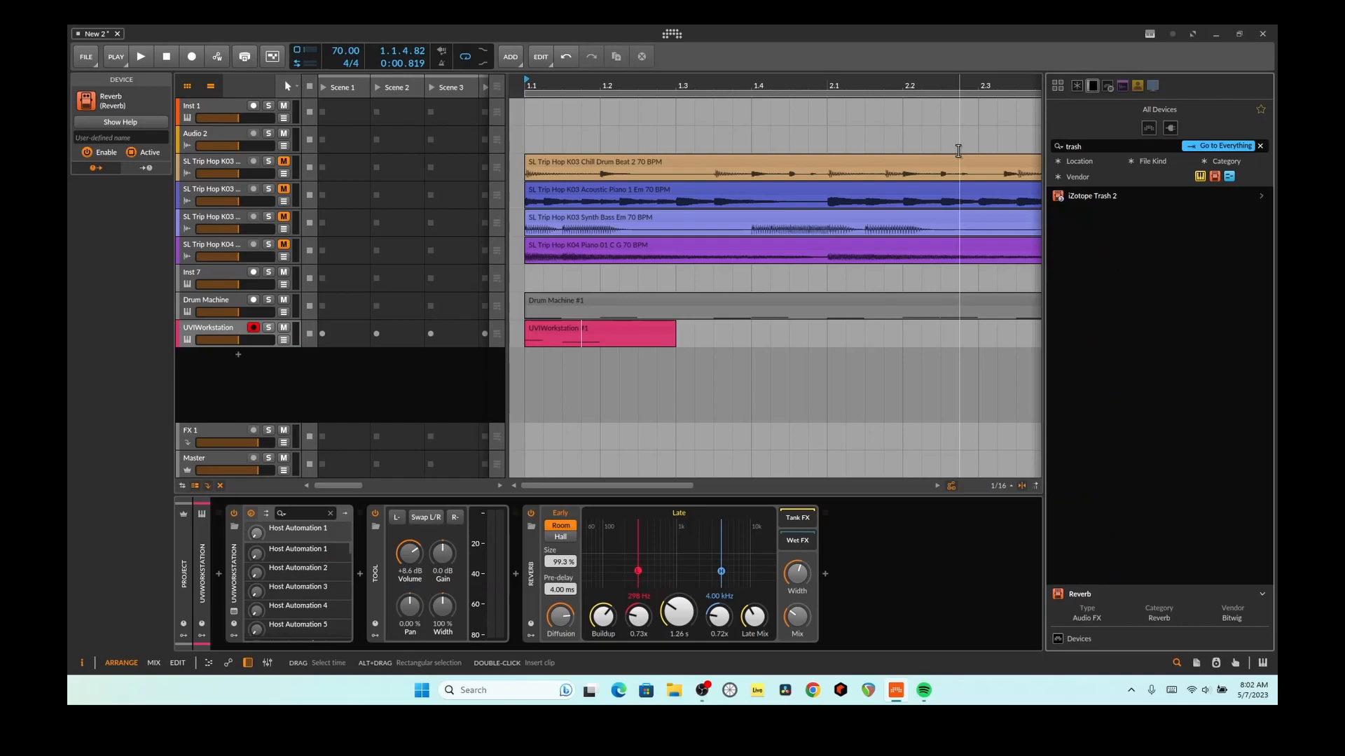
pyautogui.moveTo(1083, 204); pyautogui.dragTo(895, 548)
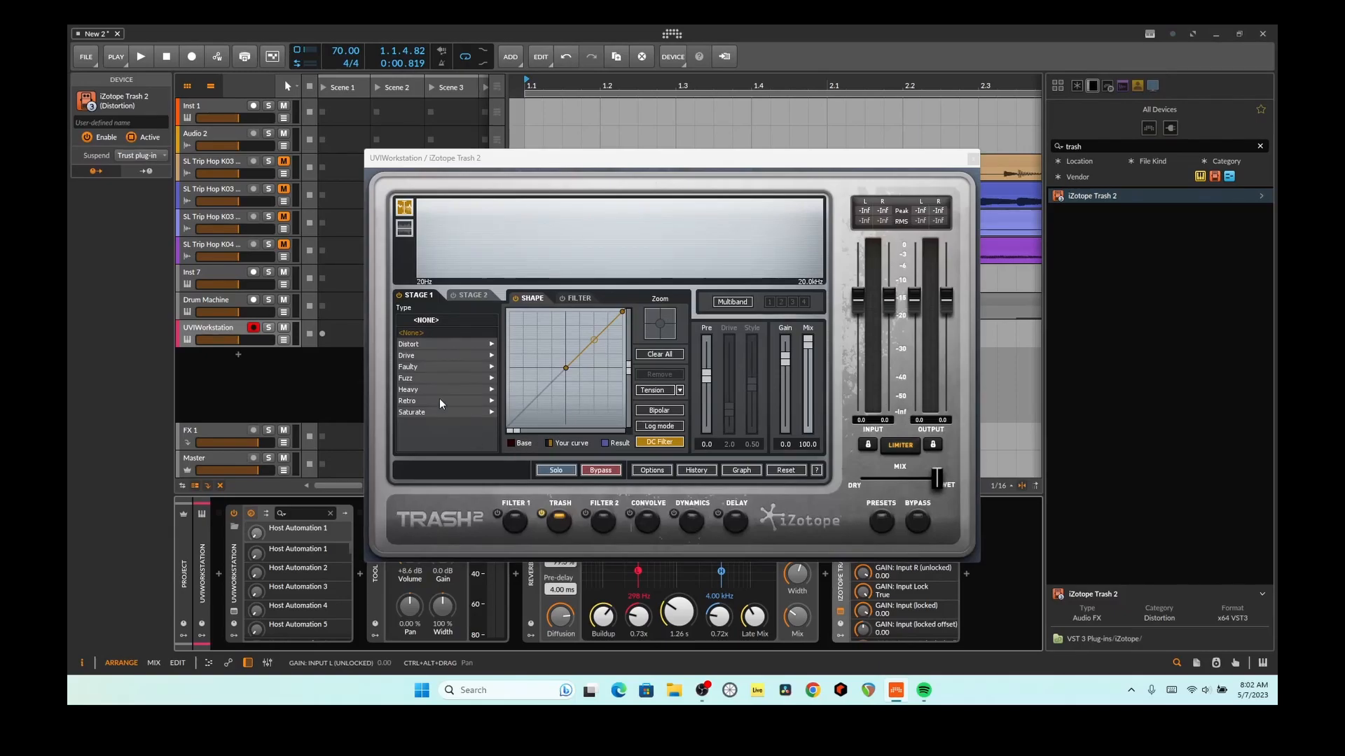
pyautogui.click(435, 380)
pyautogui.click(444, 379)
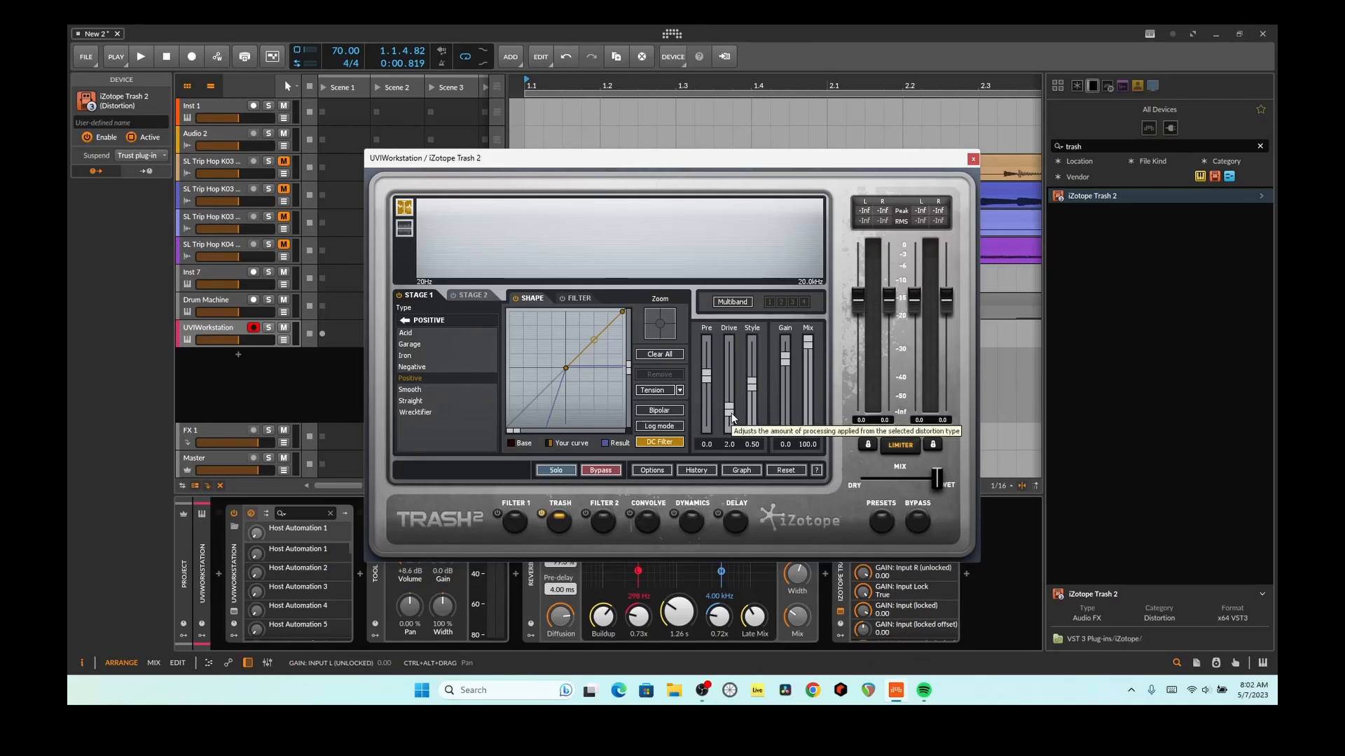
# Set Trash 2's Stage 1 drive to 5.1 and gain to -5.3, audition the bass, and close the plug-in window
pyautogui.moveTo(733, 418); pyautogui.dragTo(734, 415)
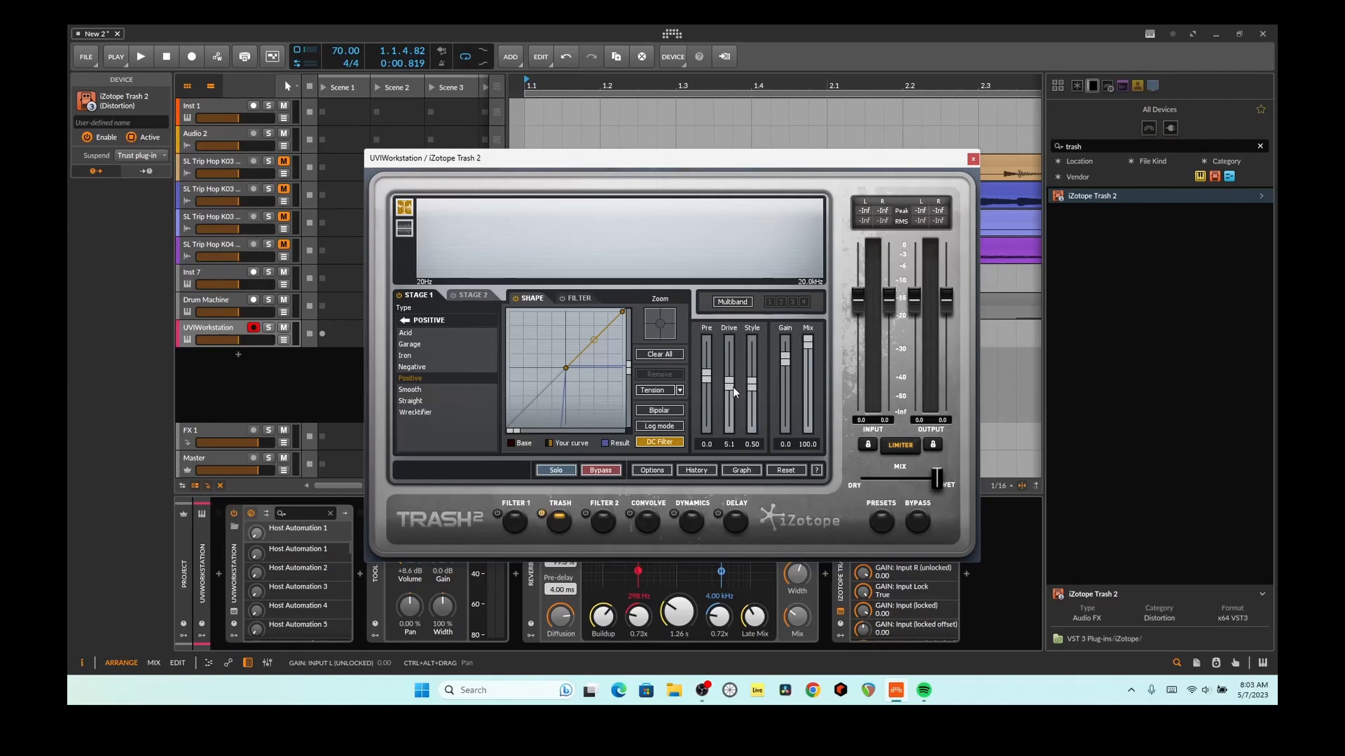
pyautogui.moveTo(785, 361); pyautogui.dragTo(785, 368)
pyautogui.click(845, 30)
pyautogui.press('space')
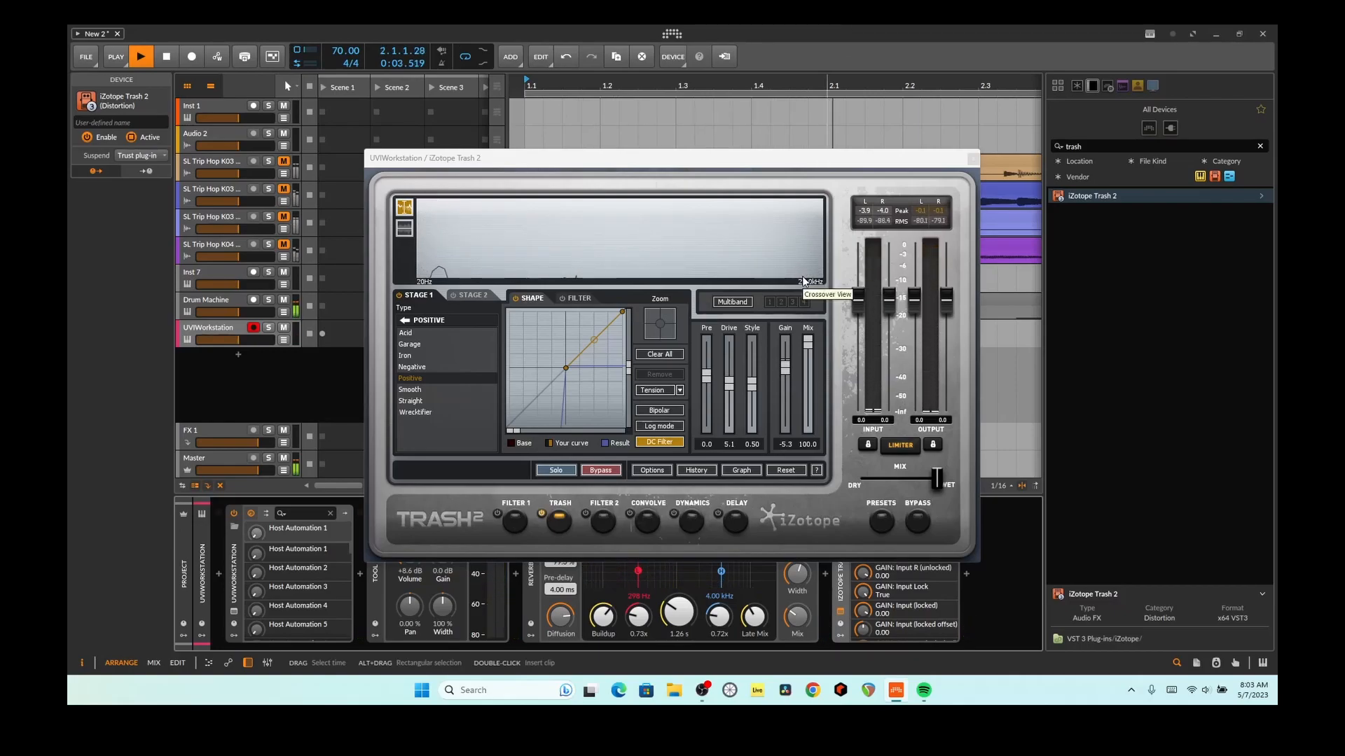
pyautogui.click(973, 159)
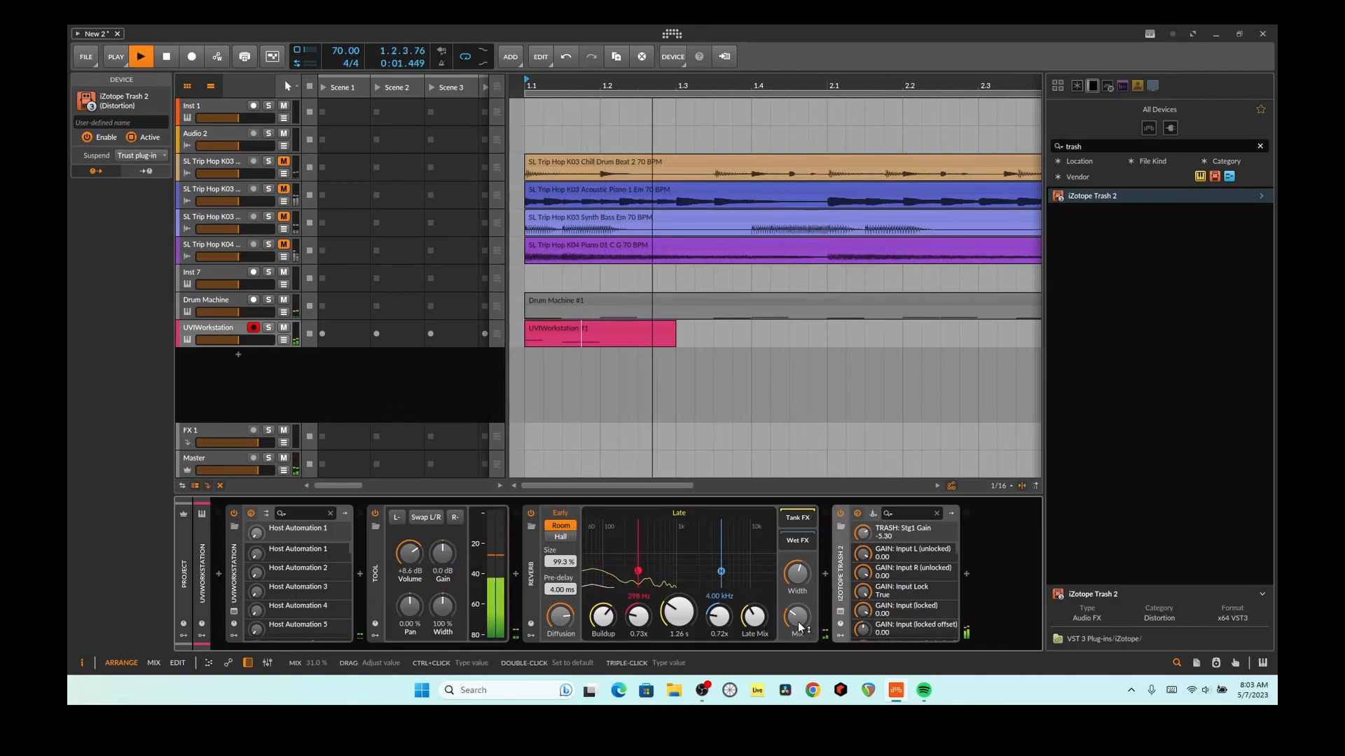
pyautogui.press('space')
# Lower the Tool device's volume to -4.2 dB and play the bass several times from the start
pyautogui.moveTo(412, 556)
pyautogui.mouseDown()
pyautogui.moveTo(415, 578)
pyautogui.moveTo(414, 557)
pyautogui.mouseUp()
pyautogui.press('space')
pyautogui.press('space')
pyautogui.press('space')
pyautogui.press('space')
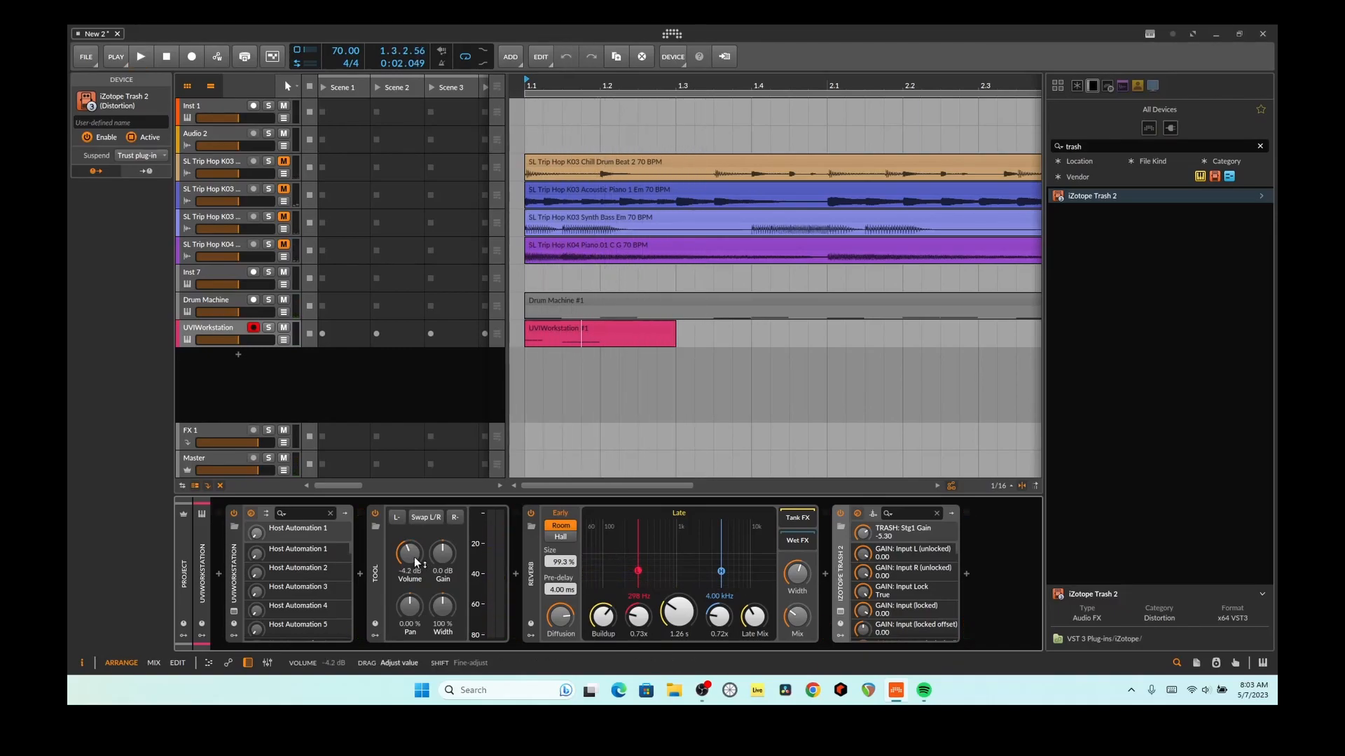
pyautogui.press('space')
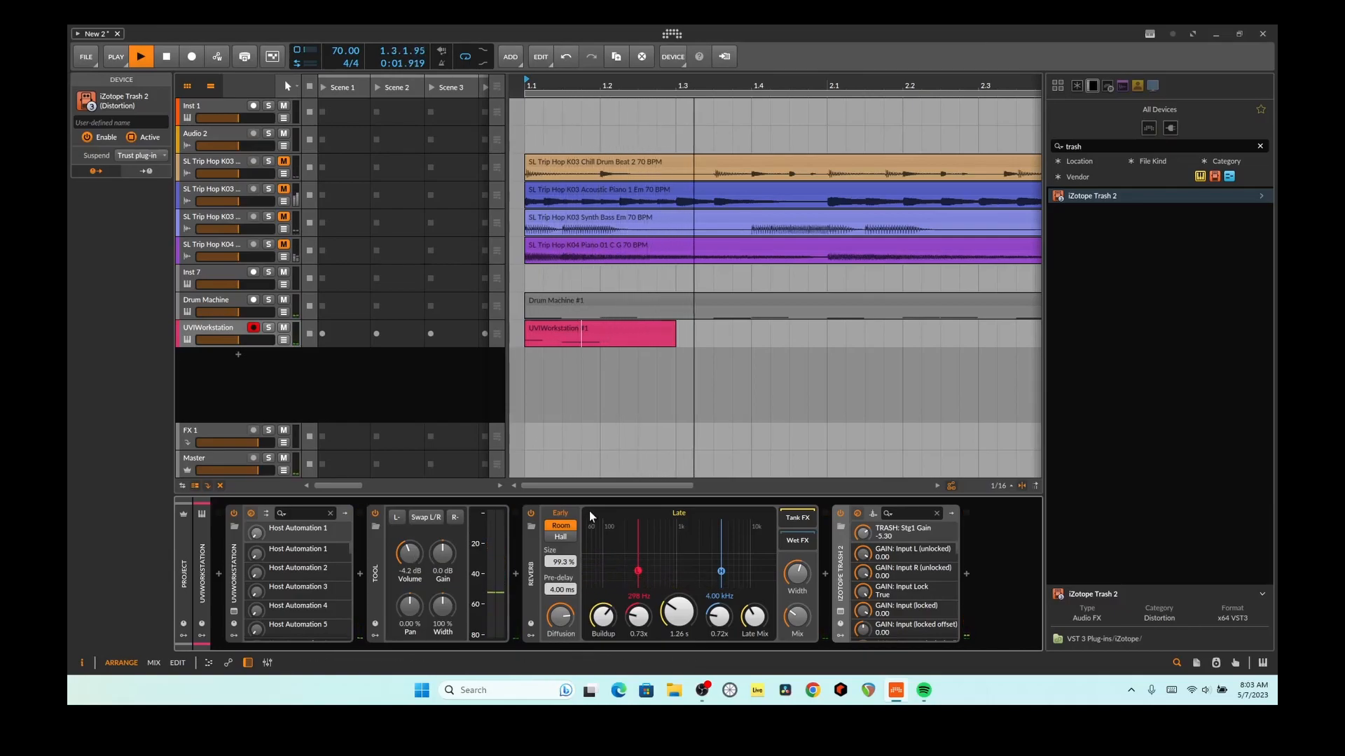
pyautogui.press('space')
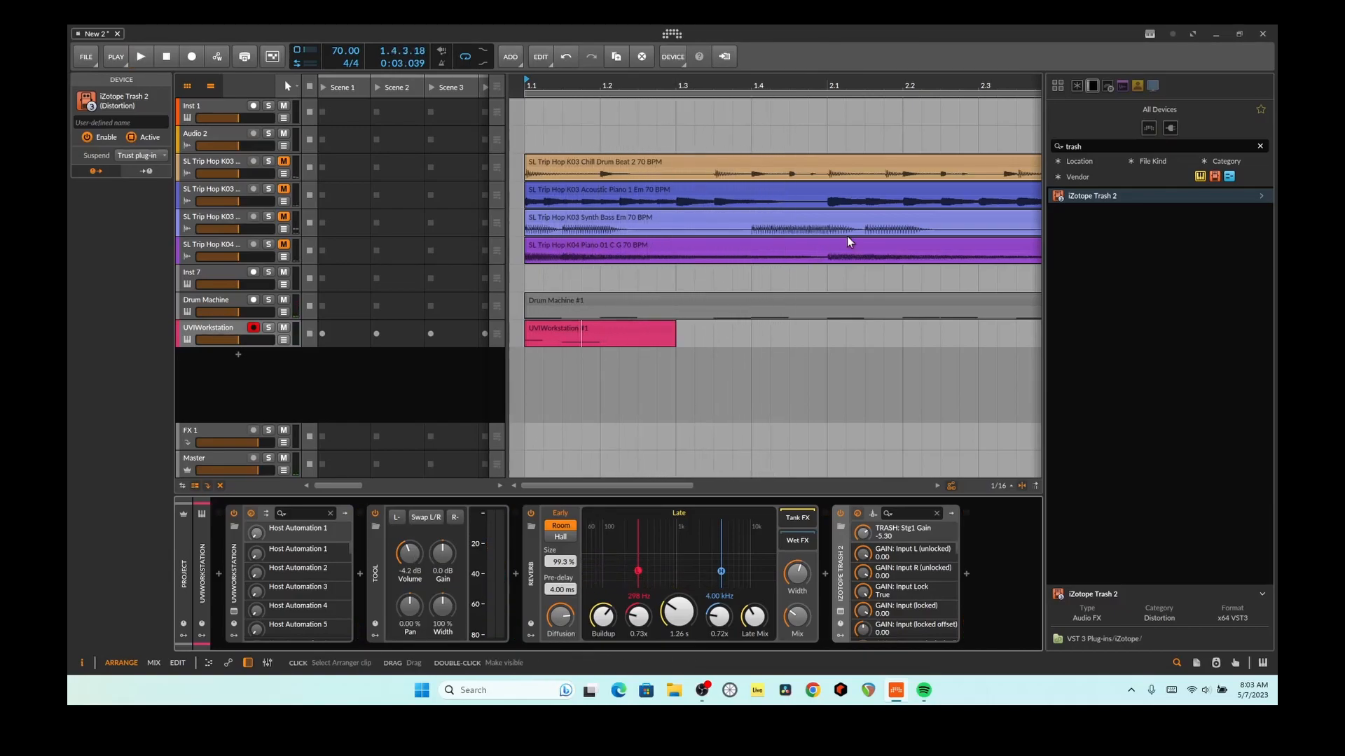
# Copy the UVIWorkstation bass clip to 1.4, extend the copy to 2.3, and open it for note editing
pyautogui.moveTo(614, 330); pyautogui.dragTo(977, 331)
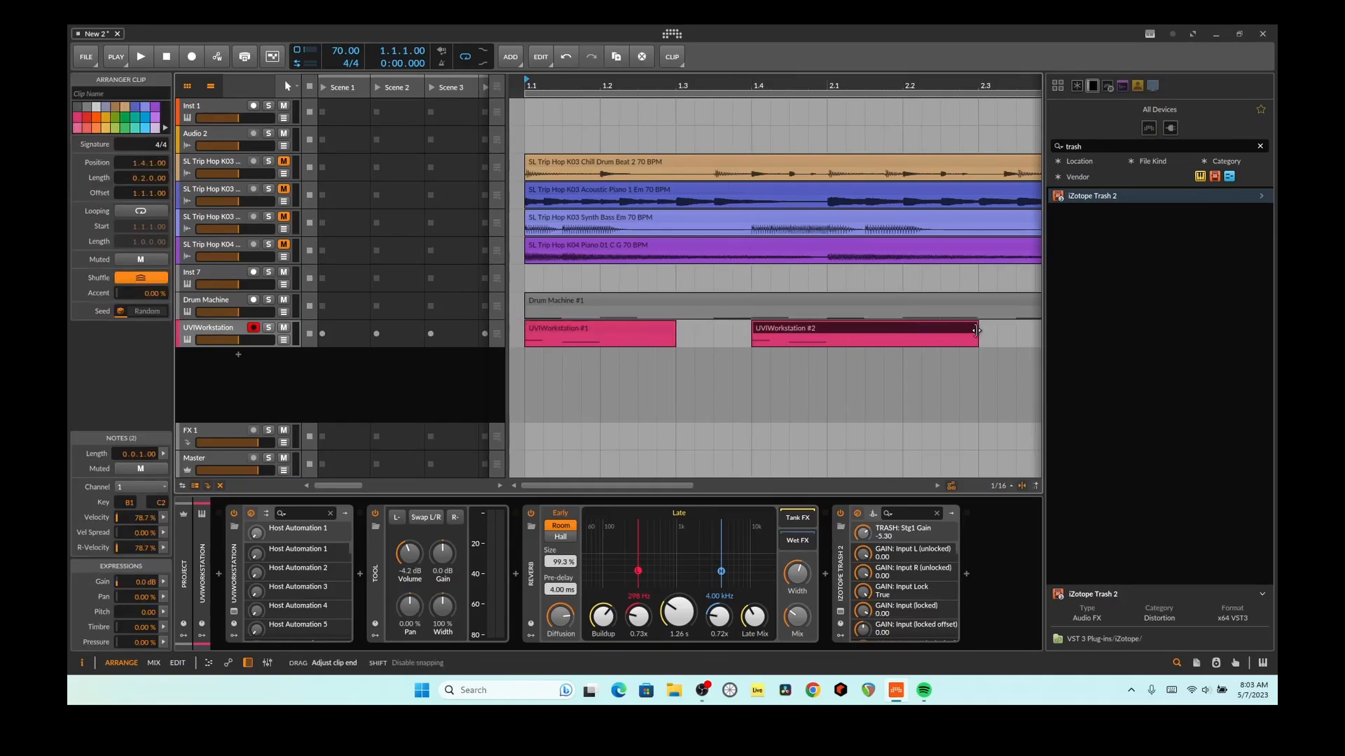
pyautogui.doubleClick(804, 329)
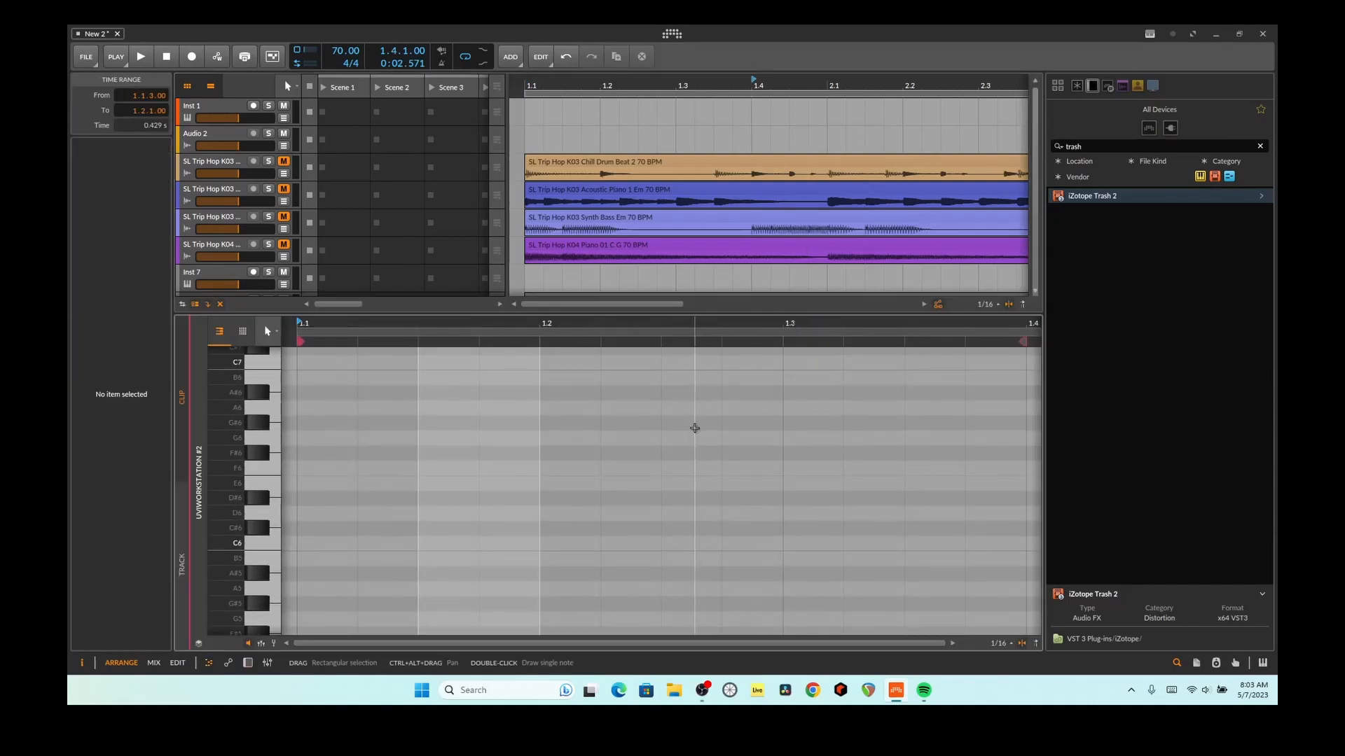
# Move the copied clip's B1 note to start at 1.2.3 and play the clip
pyautogui.scroll(-5, 738, 458)
pyautogui.scroll(-10, 741, 455)
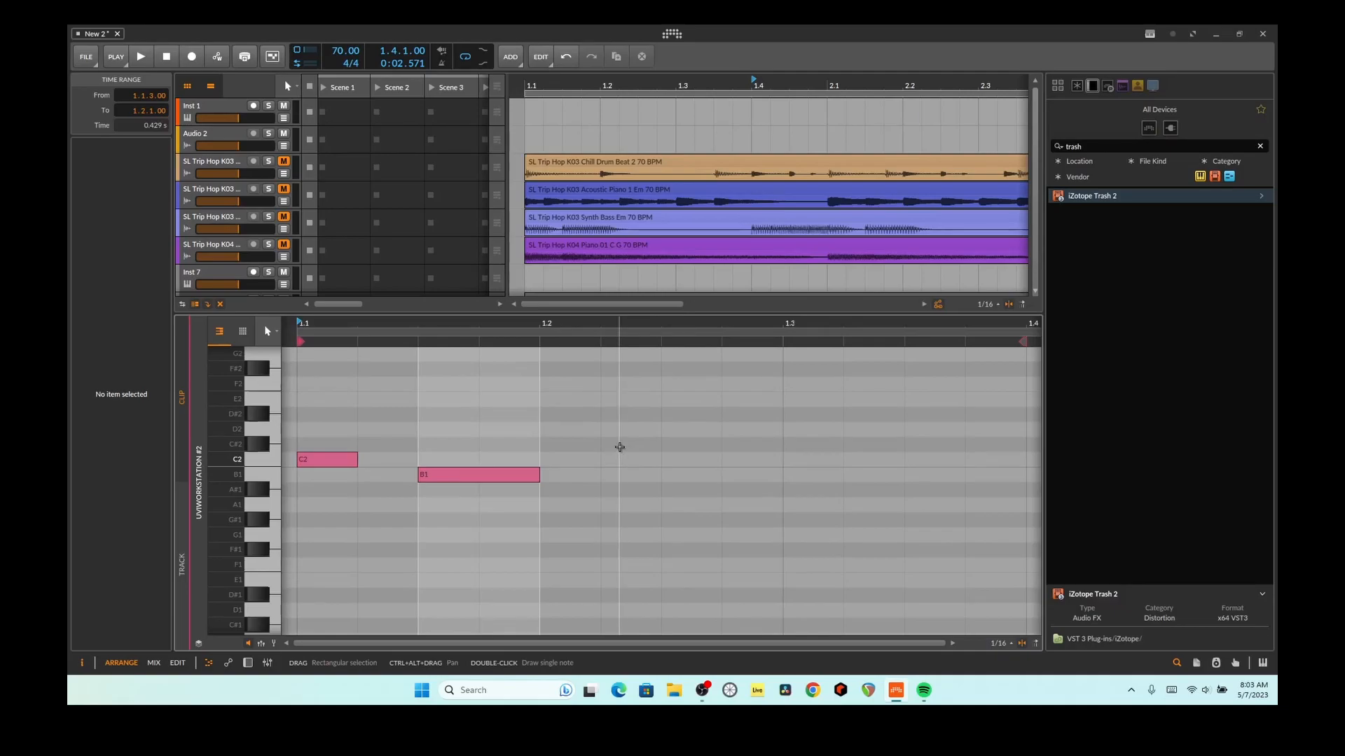
pyautogui.scroll(-3, 737, 245)
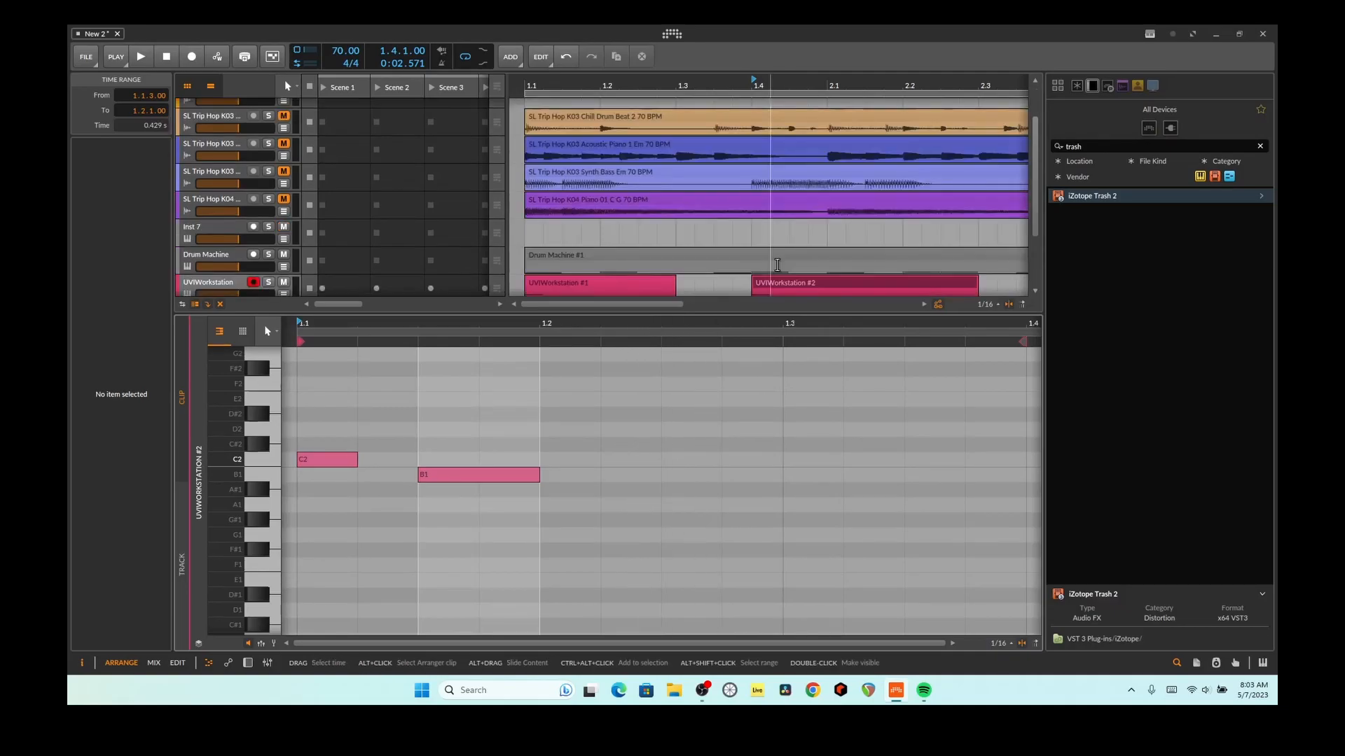
pyautogui.moveTo(478, 476); pyautogui.dragTo(813, 479)
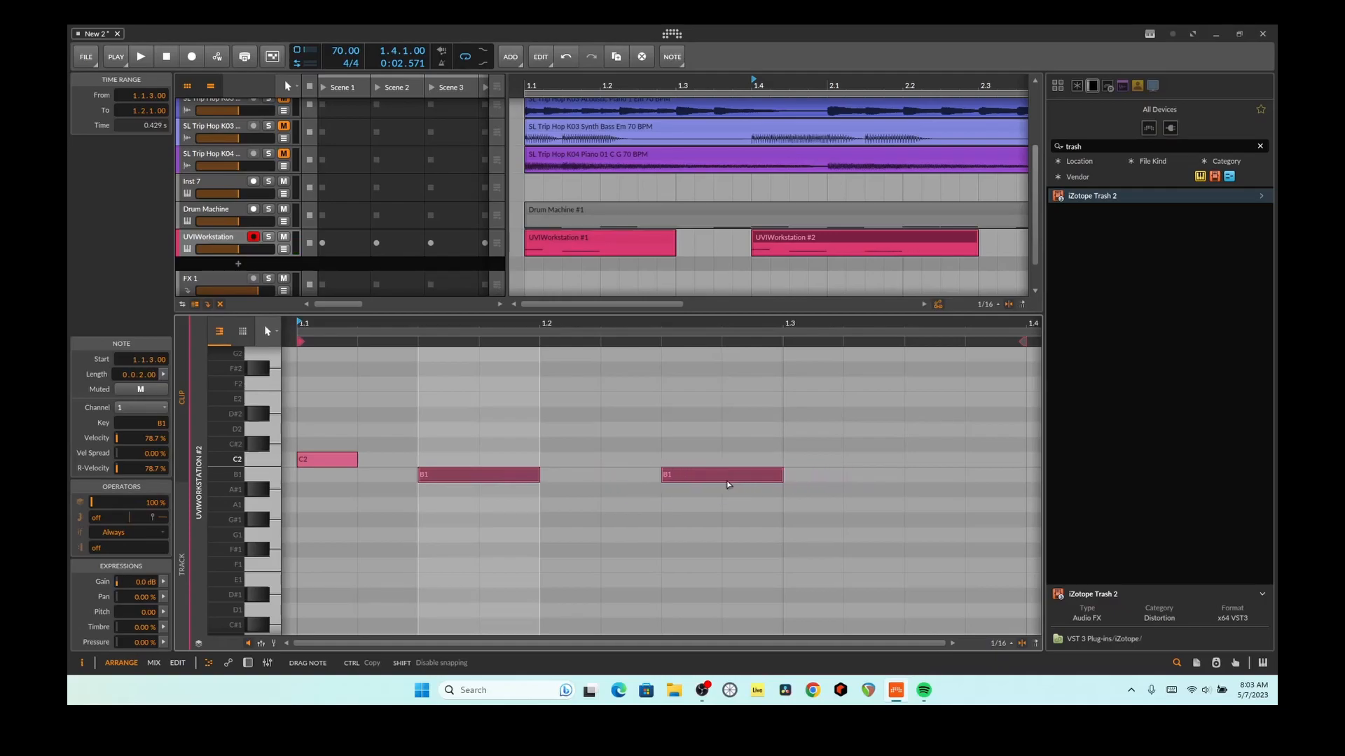
pyautogui.moveTo(726, 483); pyautogui.dragTo(726, 483)
pyautogui.press('space')
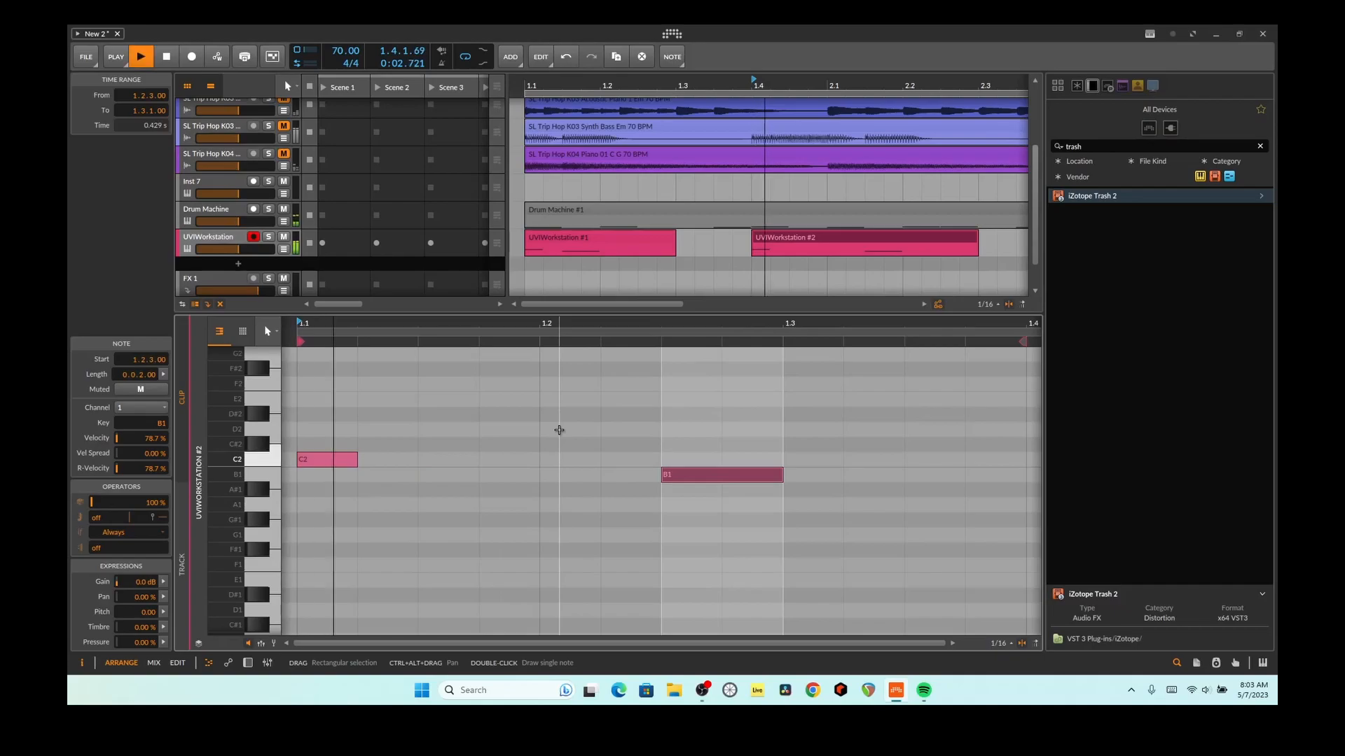
pyautogui.press('space')
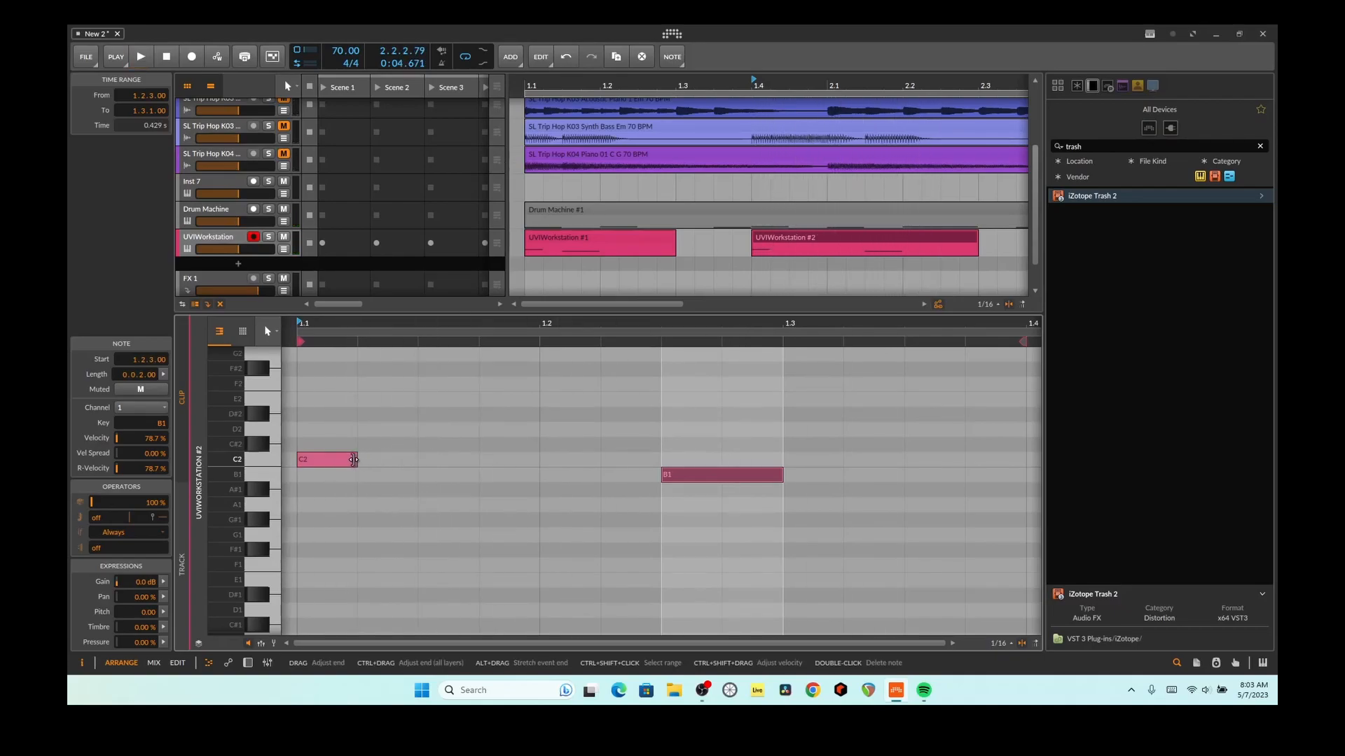
# Extend the copied clip's C2 note to end at 1.2.2 and play the clip
pyautogui.moveTo(357, 459); pyautogui.dragTo(410, 463)
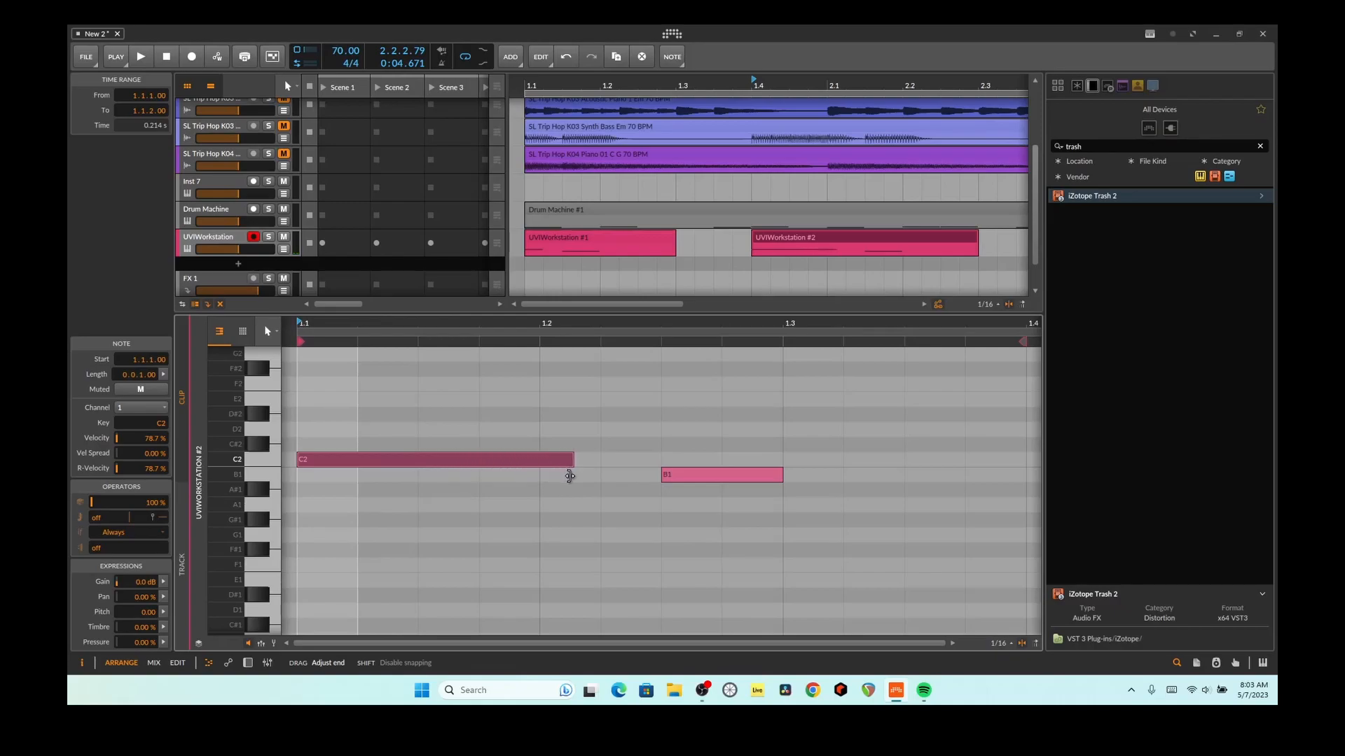
pyautogui.press('space')
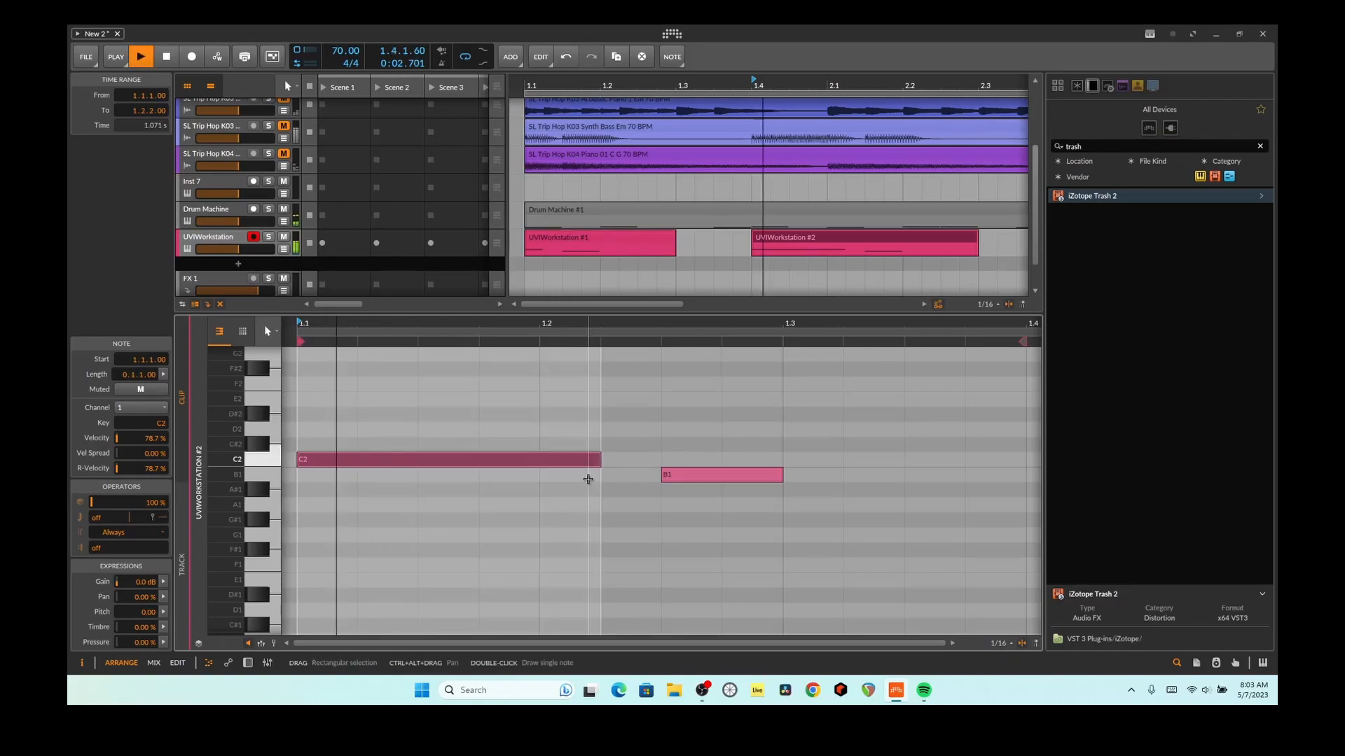
pyautogui.press('space')
# Play the arrangement from 1.1 to check both bass clips against the drums
pyautogui.click(520, 117)
pyautogui.press('space')
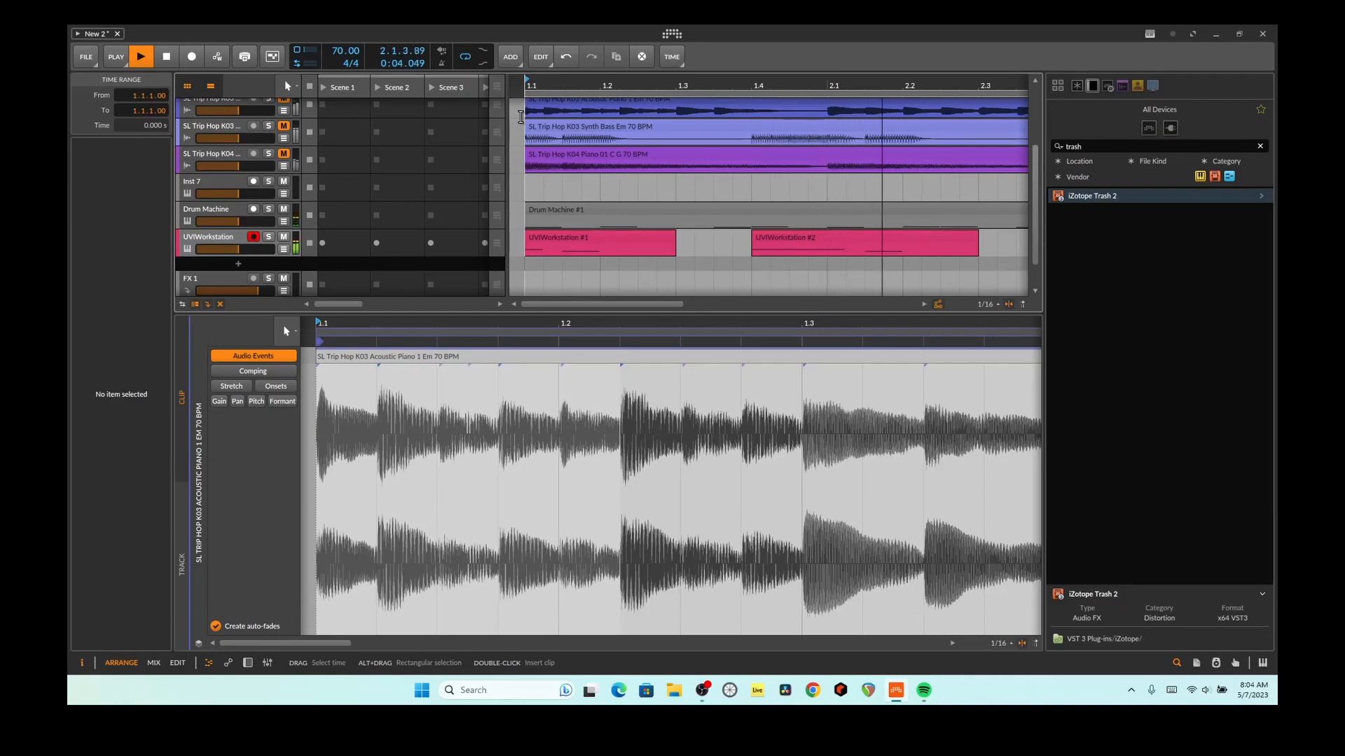
pyautogui.press('space')
pyautogui.press('space')
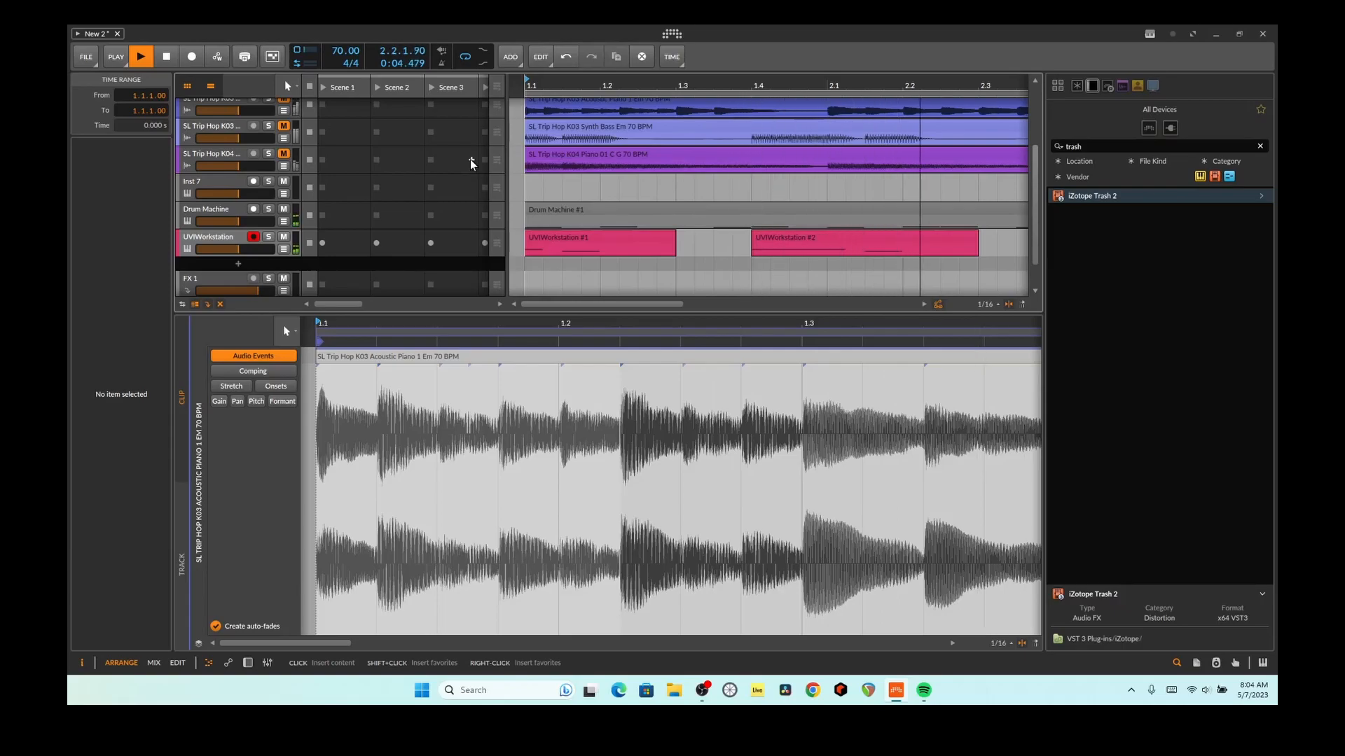
# Unmute the SL Trip Hop K03 Synth Bass track and play it from 1.1 alongside the upright bass
pyautogui.press('space')
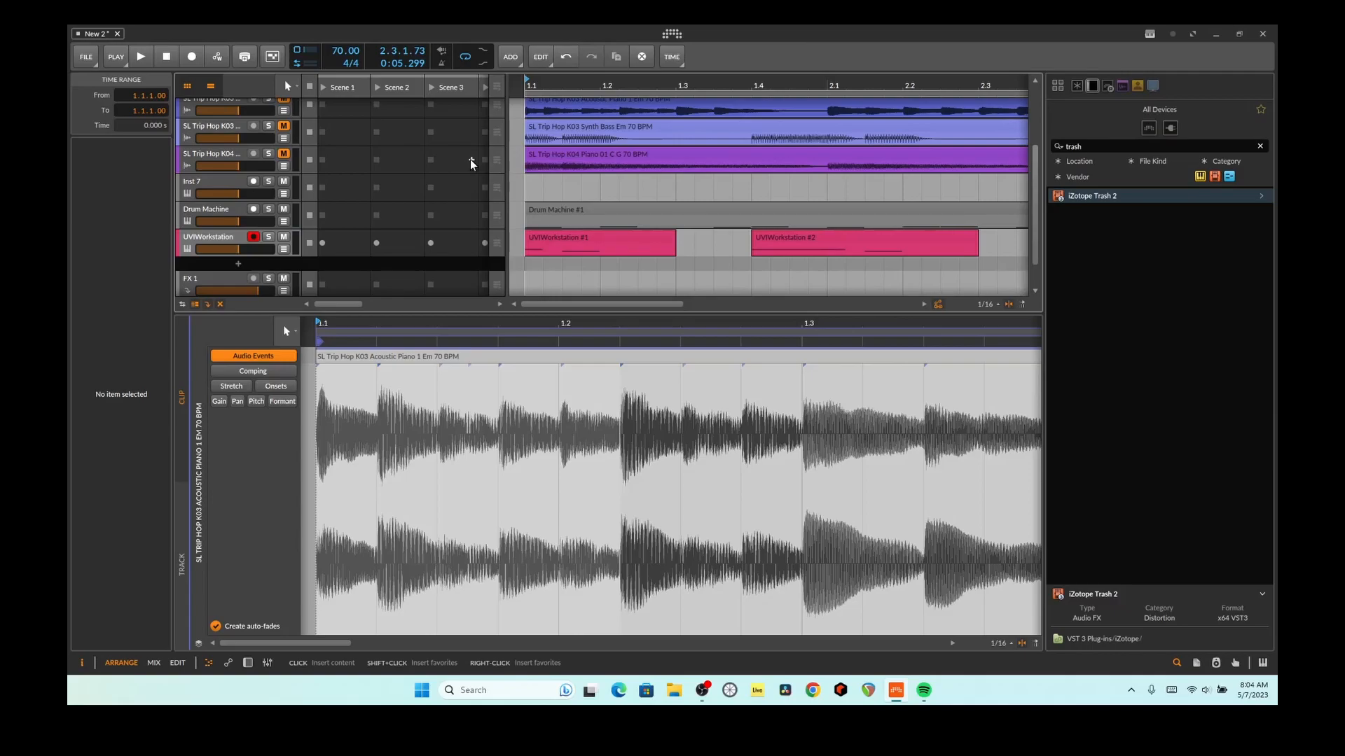
pyautogui.click(287, 129)
pyautogui.press('space')
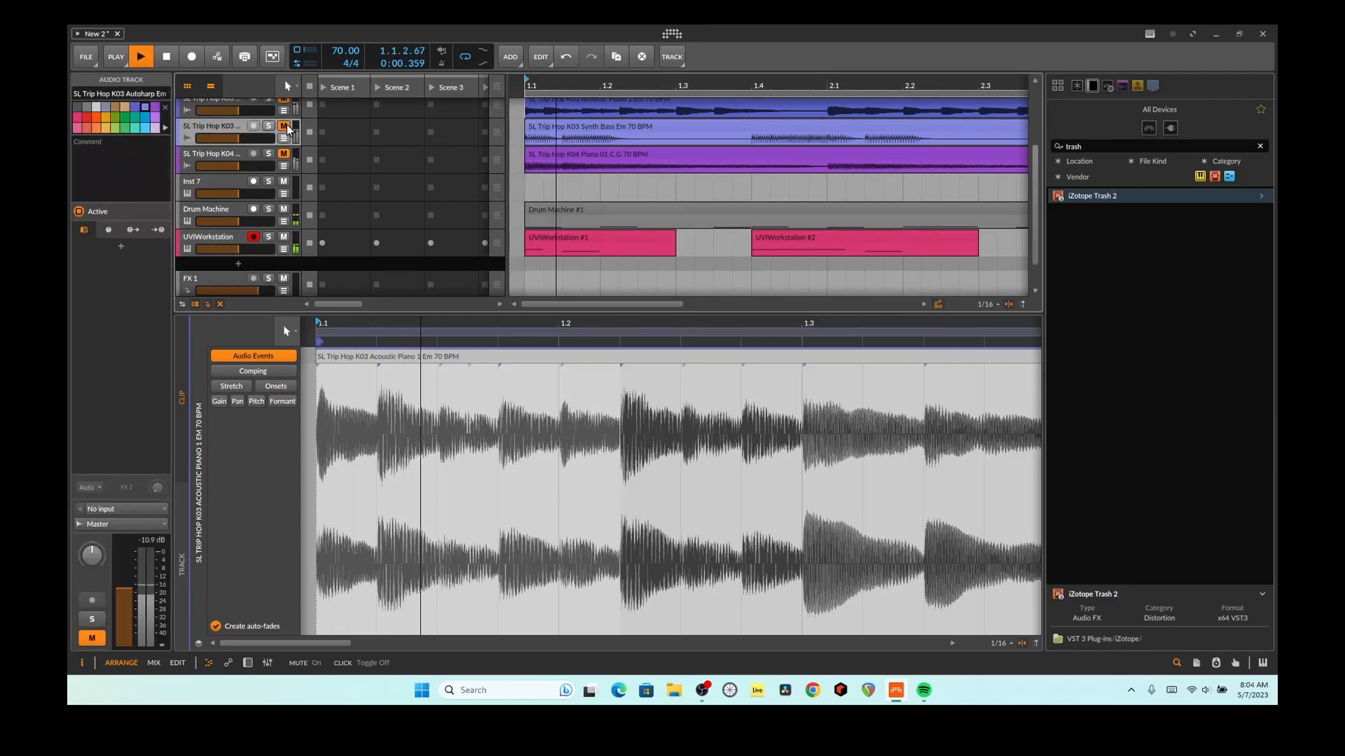
pyautogui.click(288, 129)
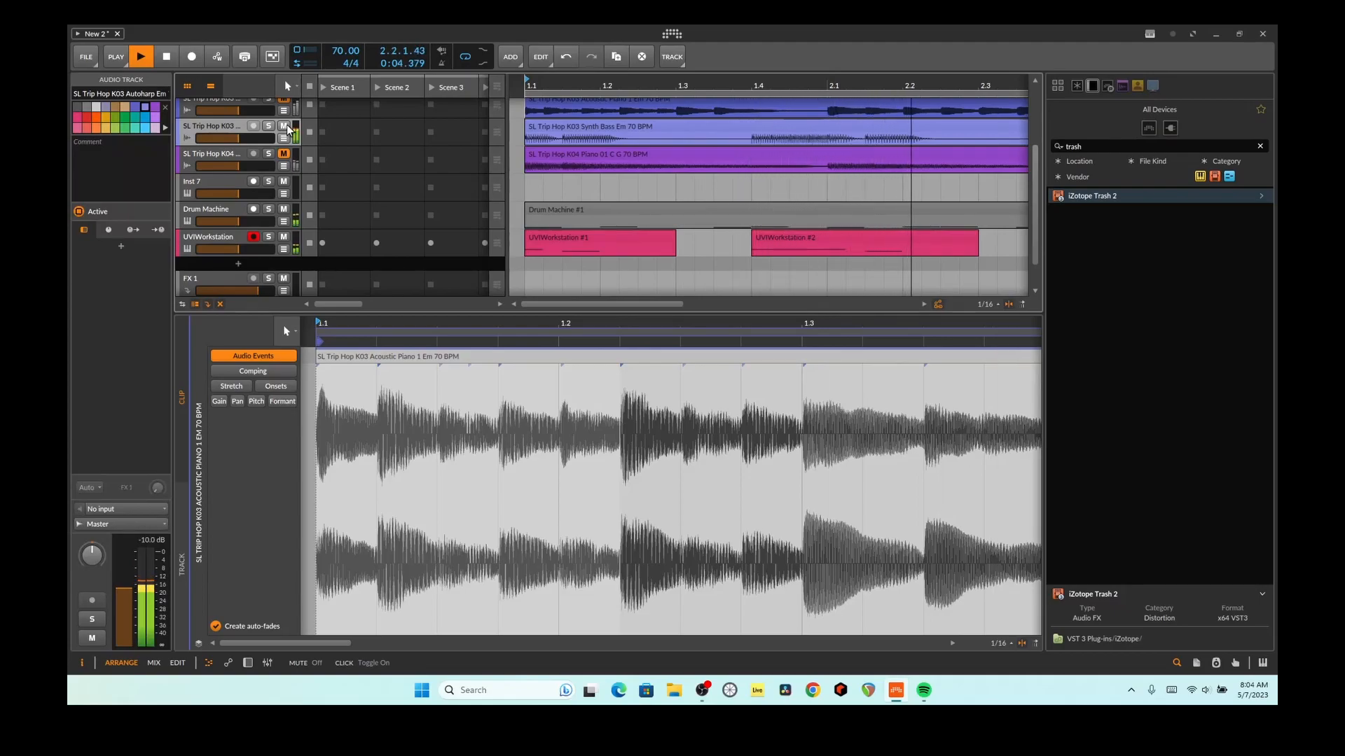
pyautogui.press('space')
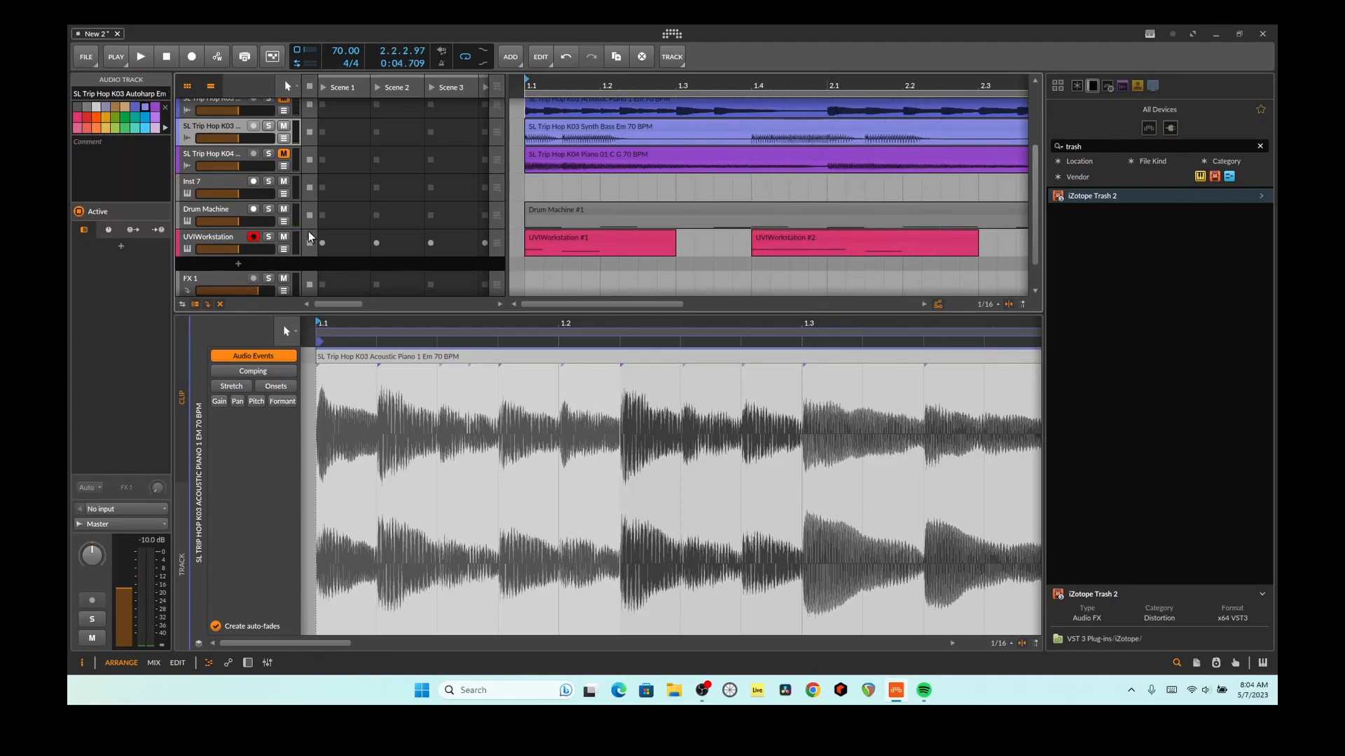
# In the second UVIWorkstation clip, shorten the C2 note to one sixteenth and add sixteenth notes D2 at 1.1.2 and E2 at 1.1.3
pyautogui.click(234, 238)
pyautogui.click(799, 241)
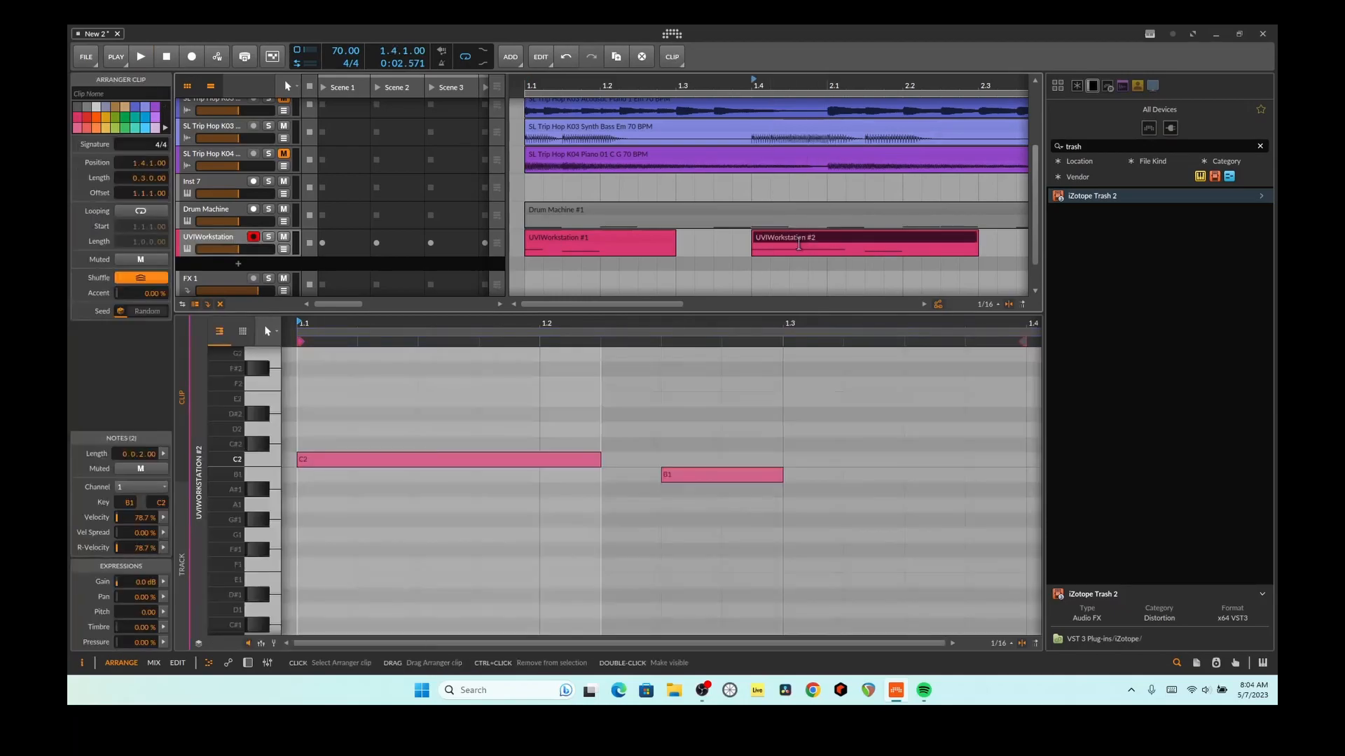
pyautogui.moveTo(599, 459); pyautogui.dragTo(418, 459)
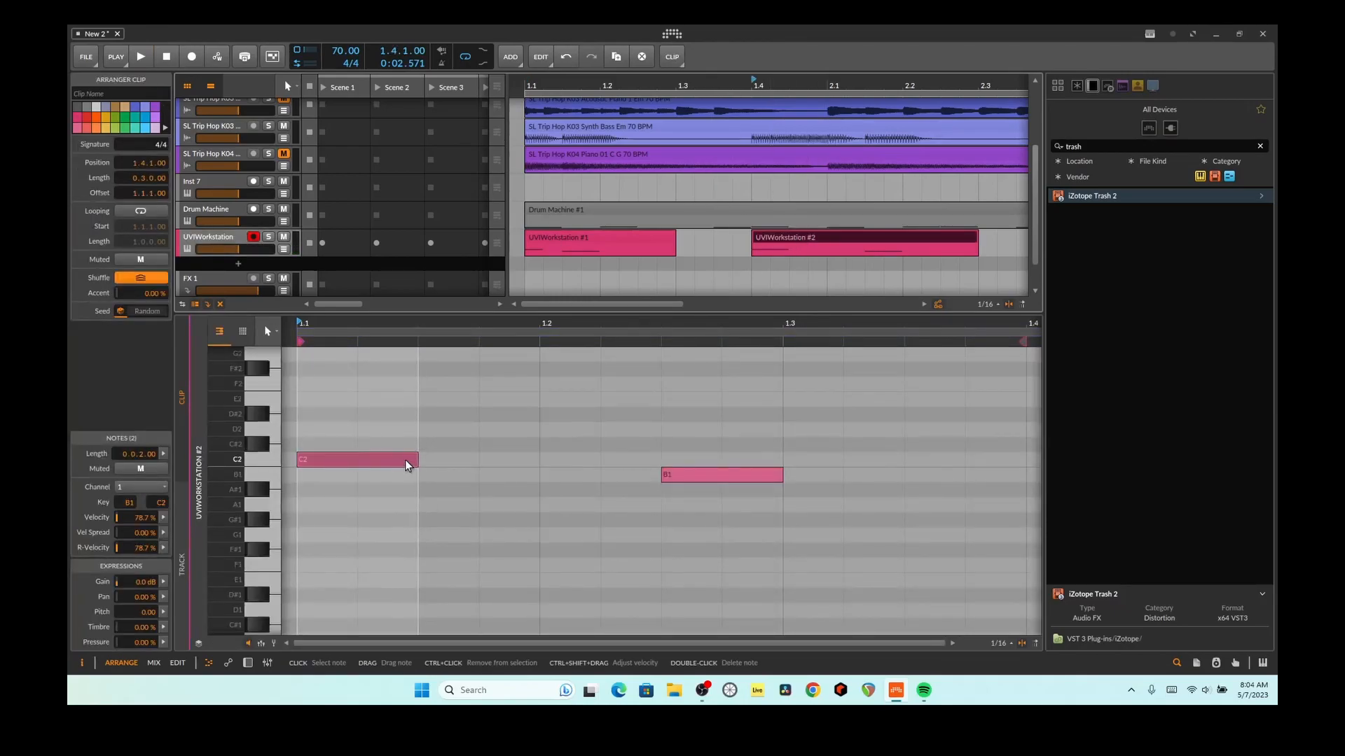
pyautogui.moveTo(417, 460); pyautogui.dragTo(357, 462)
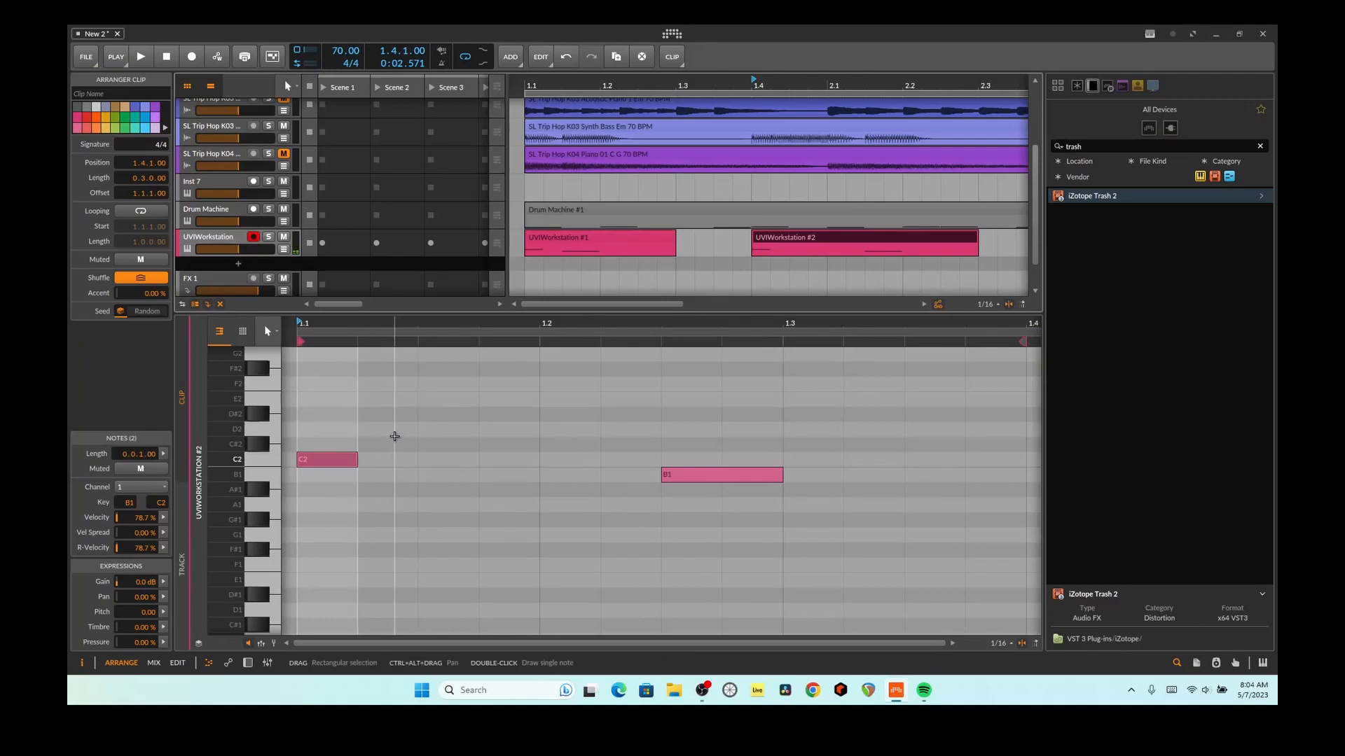
pyautogui.doubleClick(390, 430)
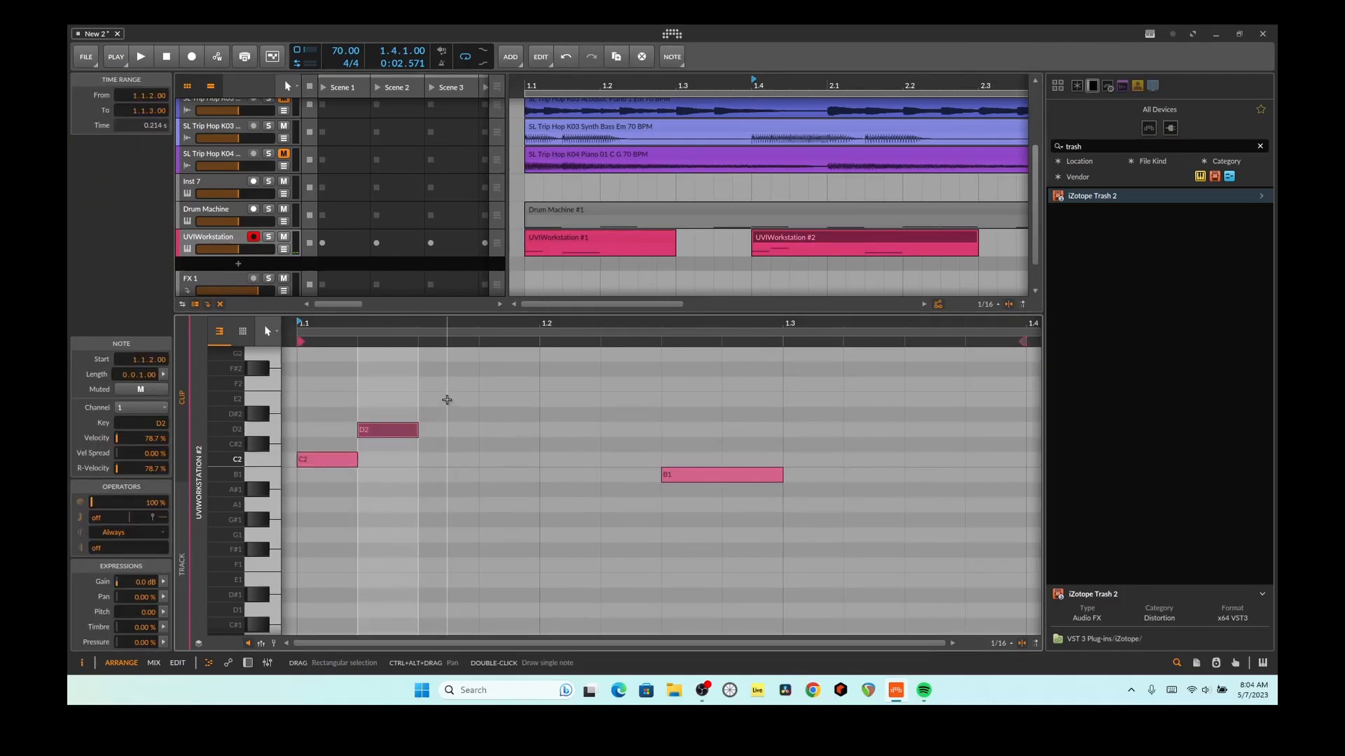
pyautogui.doubleClick(447, 400)
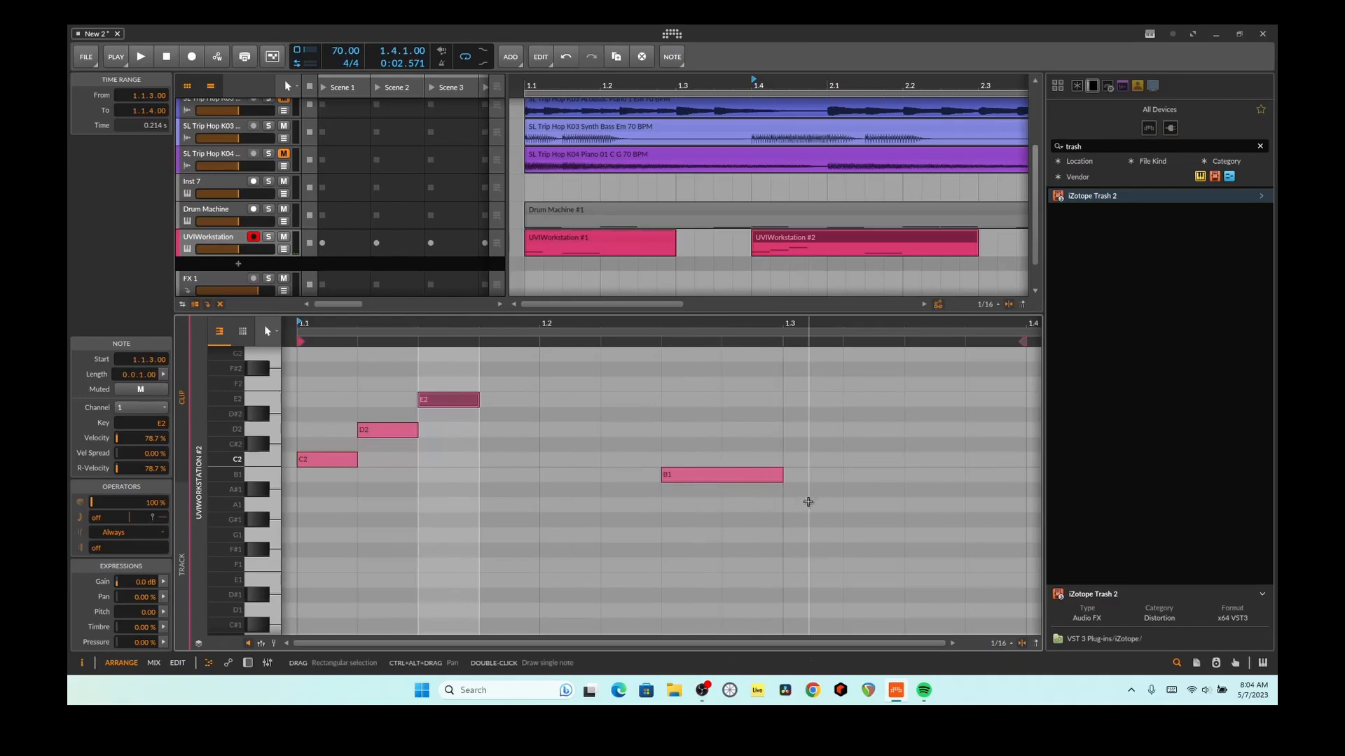
# Shorten the B1 note at 1.2.3 to one sixteenth, add an A1 sixteenth at 1.2.4, and play the clip
pyautogui.moveTo(781, 475); pyautogui.dragTo(721, 476)
pyautogui.doubleClick(744, 505)
pyautogui.press('space')
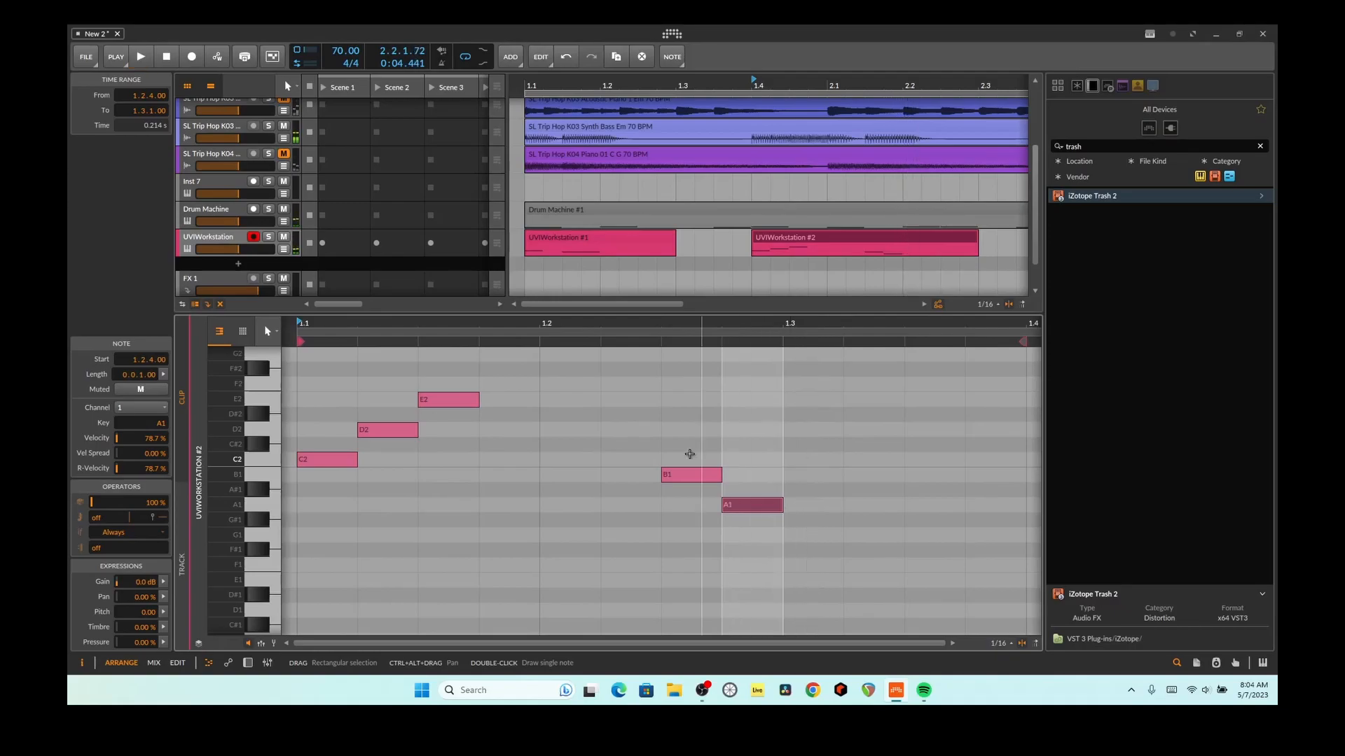
pyautogui.press('space')
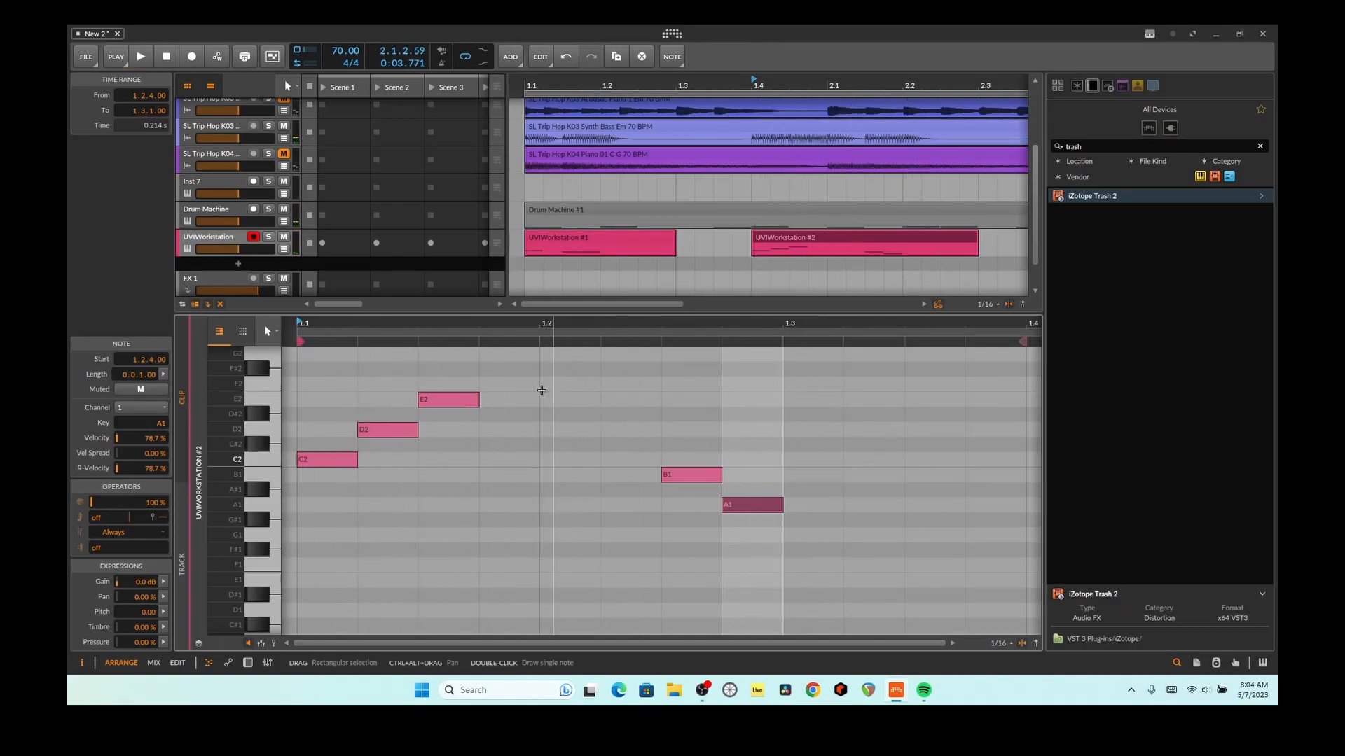
# Add a second E2 sixteenth at 1.1.4, play the clip, and raise the A1 note at 1.2.4 to B1
pyautogui.doubleClick(507, 402)
pyautogui.press('space')
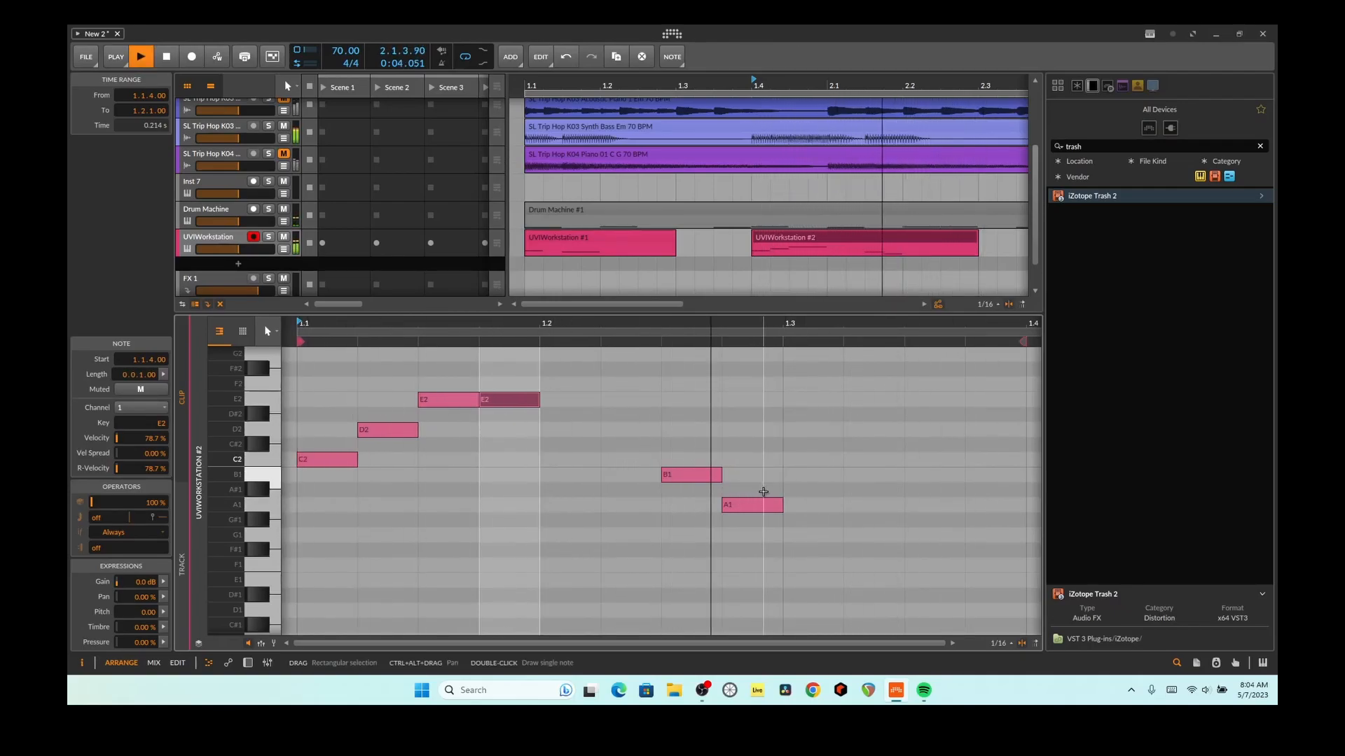
pyautogui.press('space')
pyautogui.moveTo(765, 509); pyautogui.dragTo(766, 474)
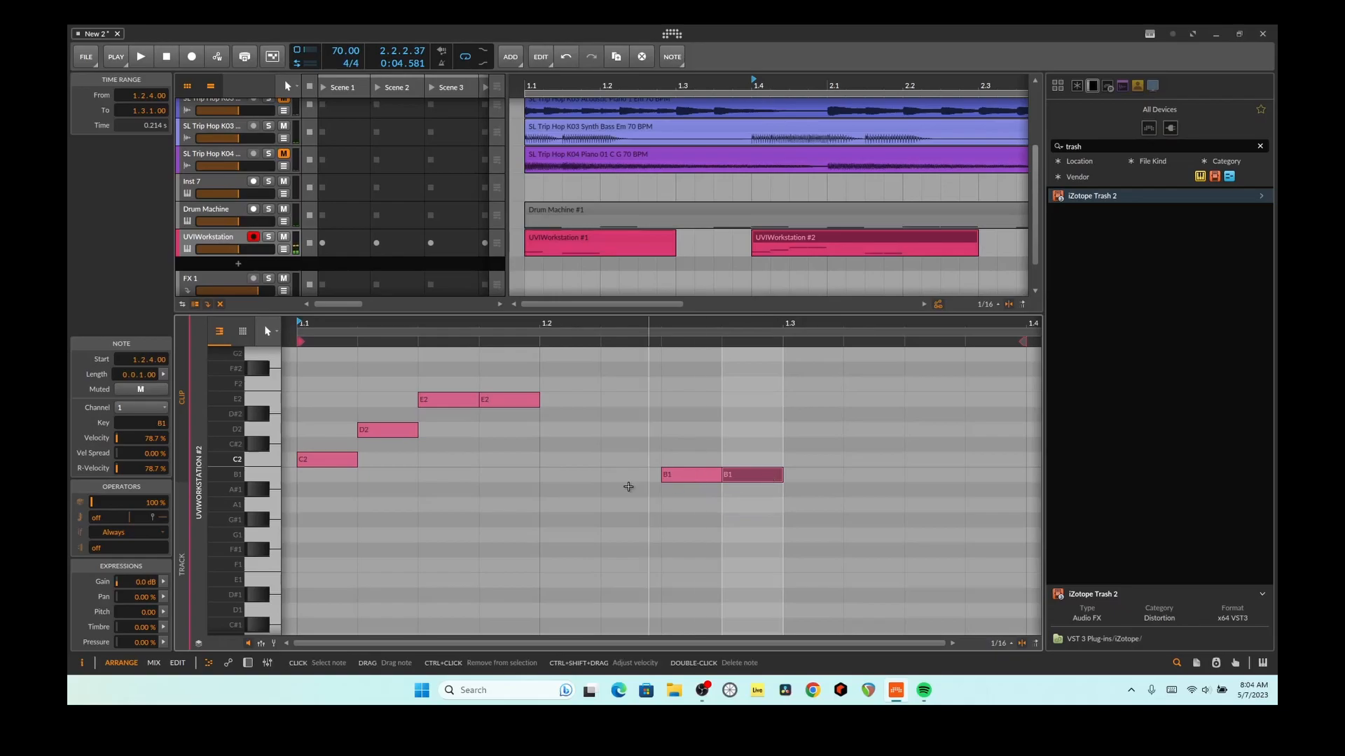
# Mute the synth bass loop track and play the second upright bass clip from 1.4 without it
pyautogui.click(284, 126)
pyautogui.press('space')
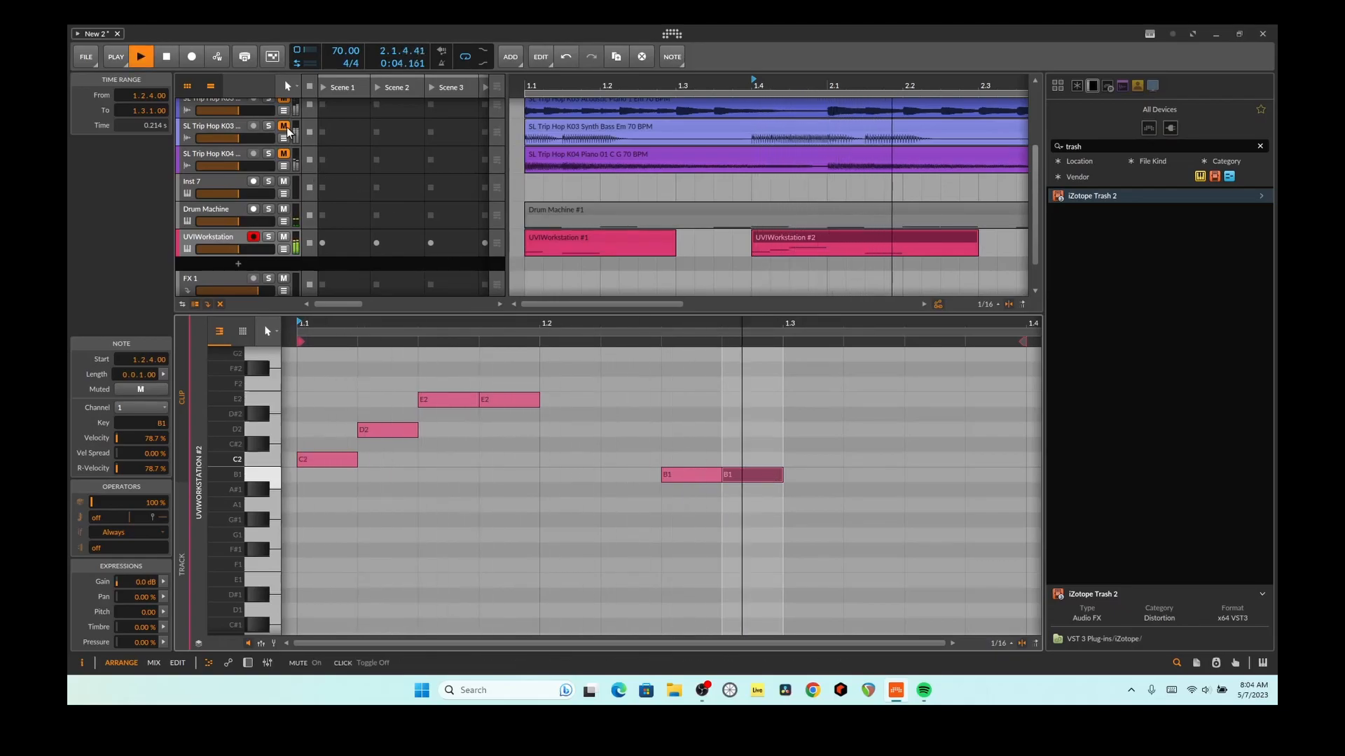
pyautogui.press('space')
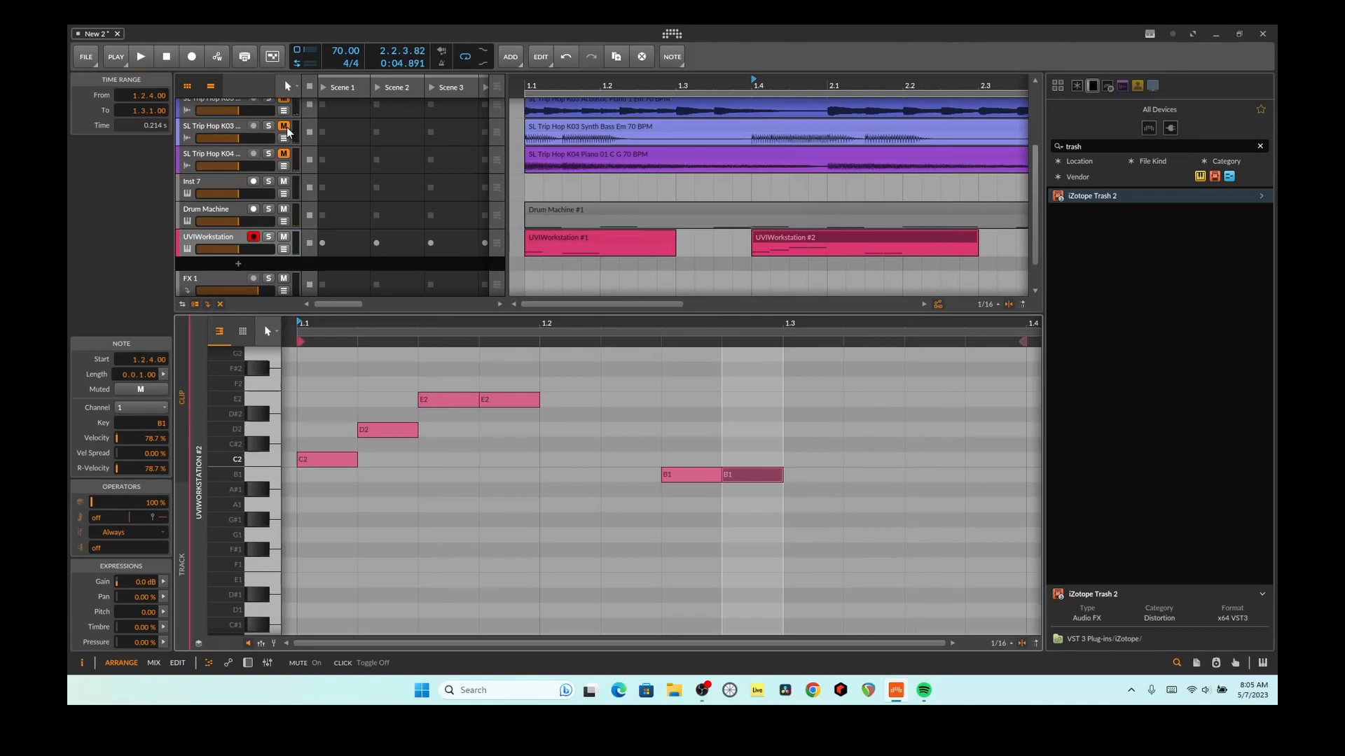
pyautogui.press('space')
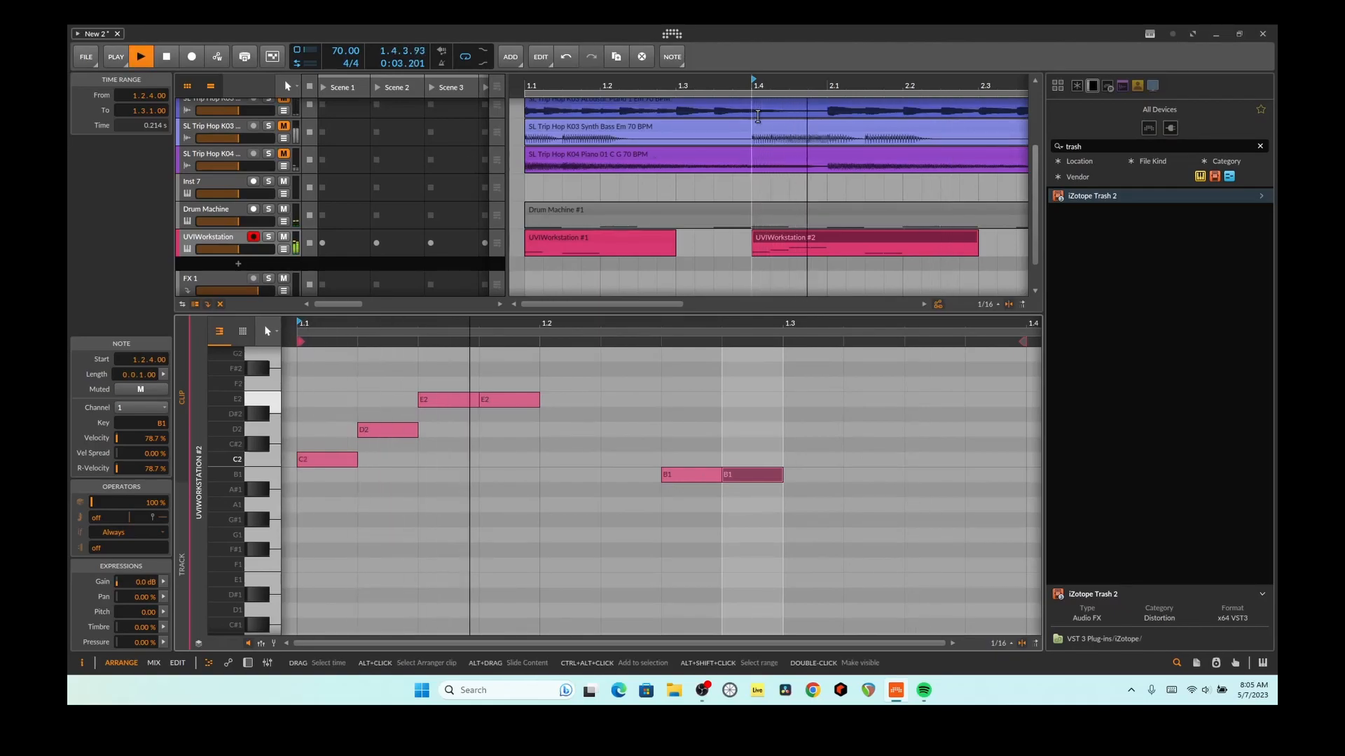
pyautogui.press('space')
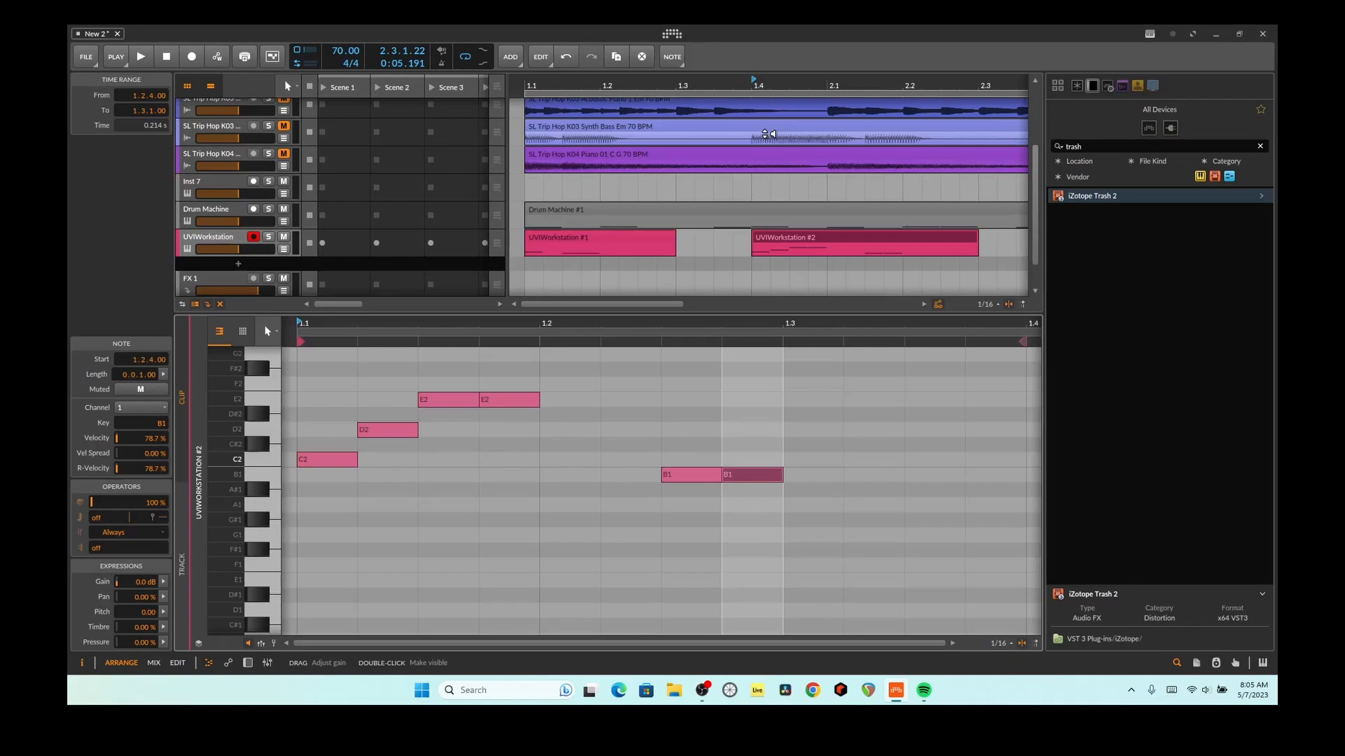
pyautogui.press('space')
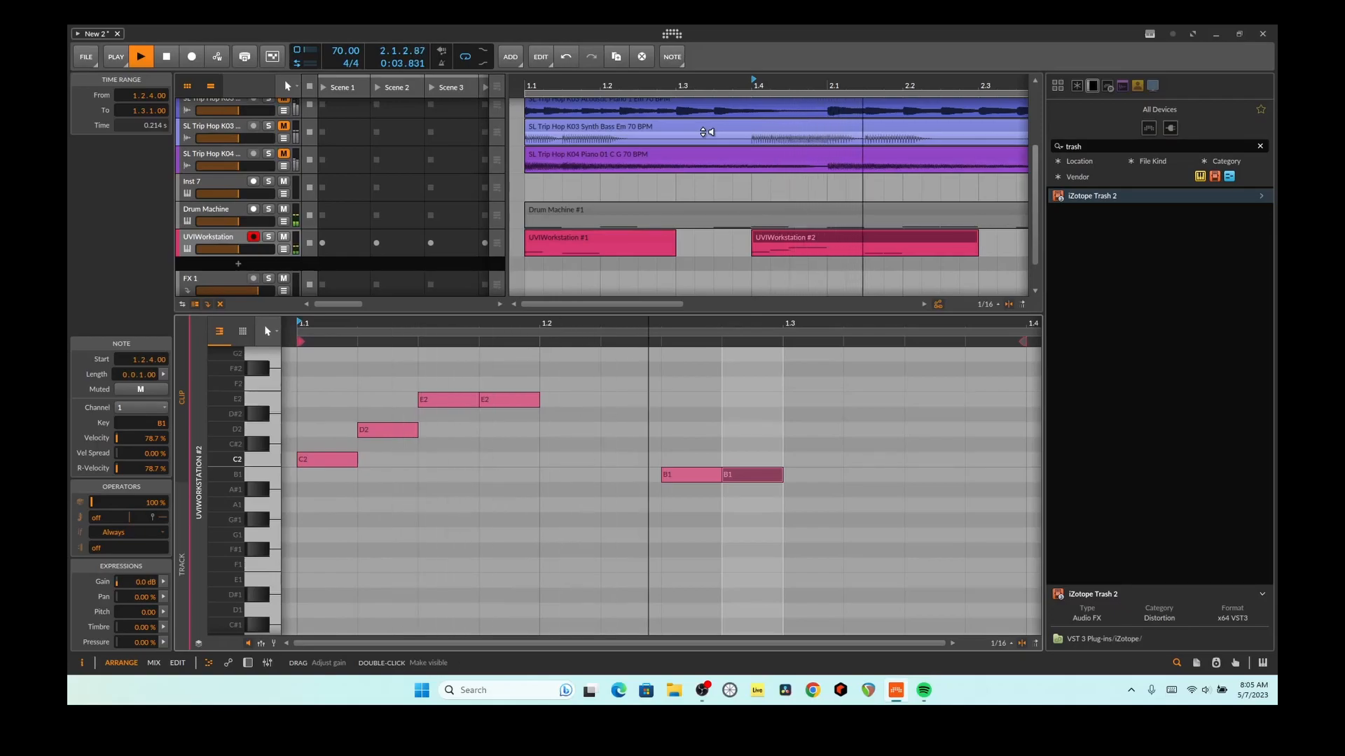
pyautogui.press('space')
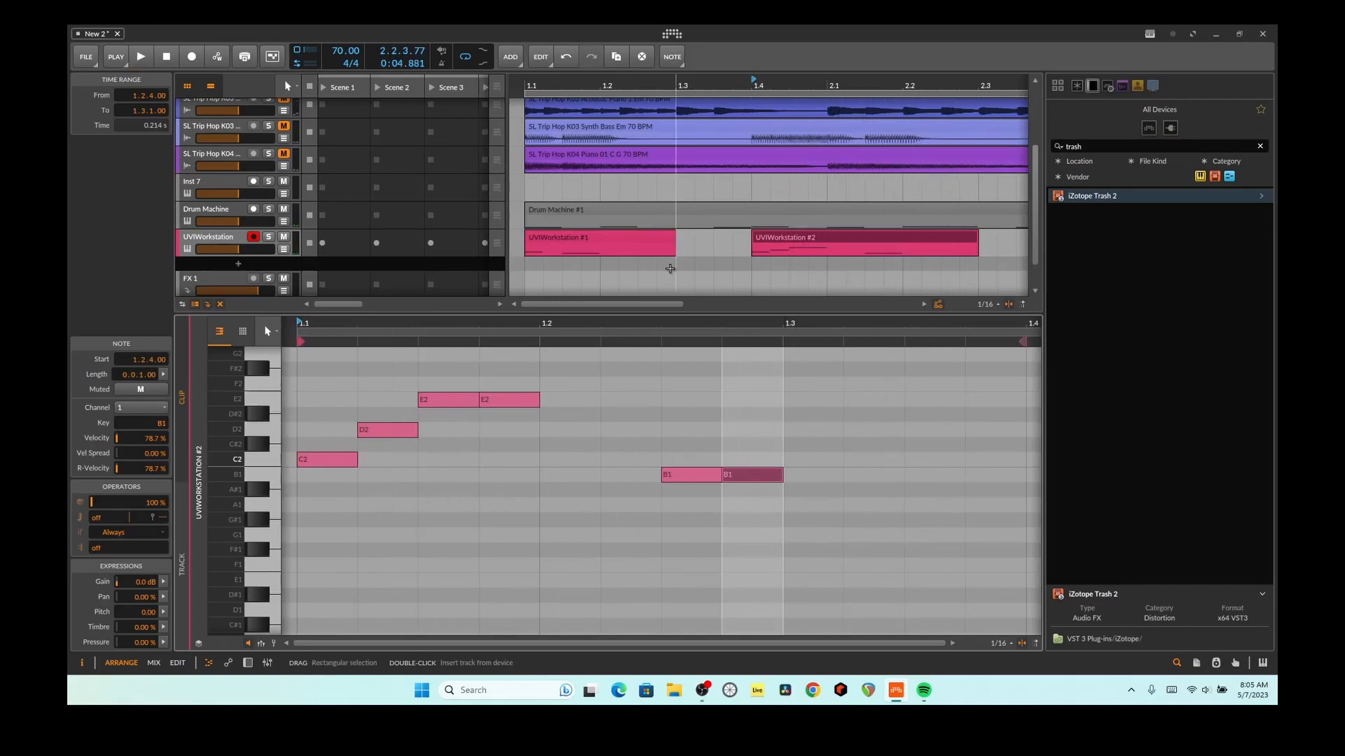
# Unmute the SL Trip Hop K03 Acoustic Piano 1 track and play it with the bass from 1.4
pyautogui.scroll(1, 536, 425)
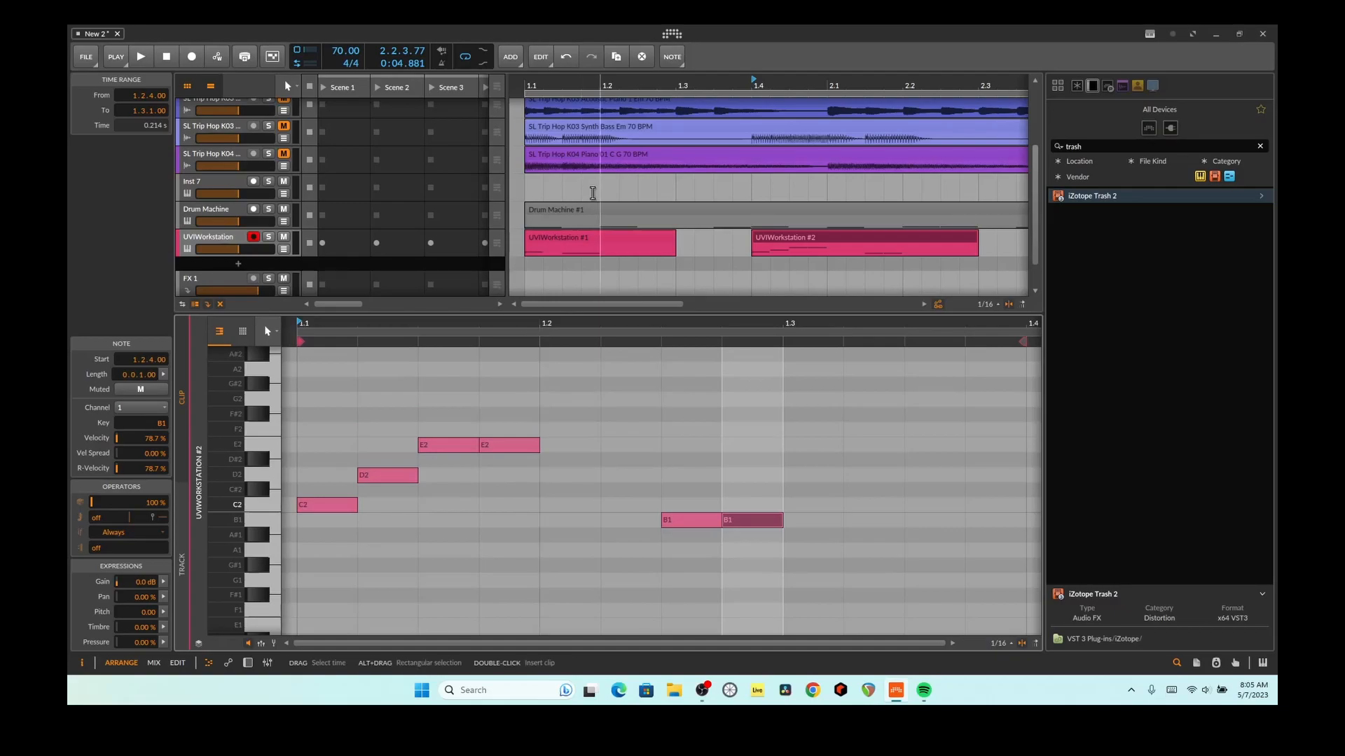
pyautogui.scroll(3, 637, 211)
pyautogui.scroll(-2, 636, 212)
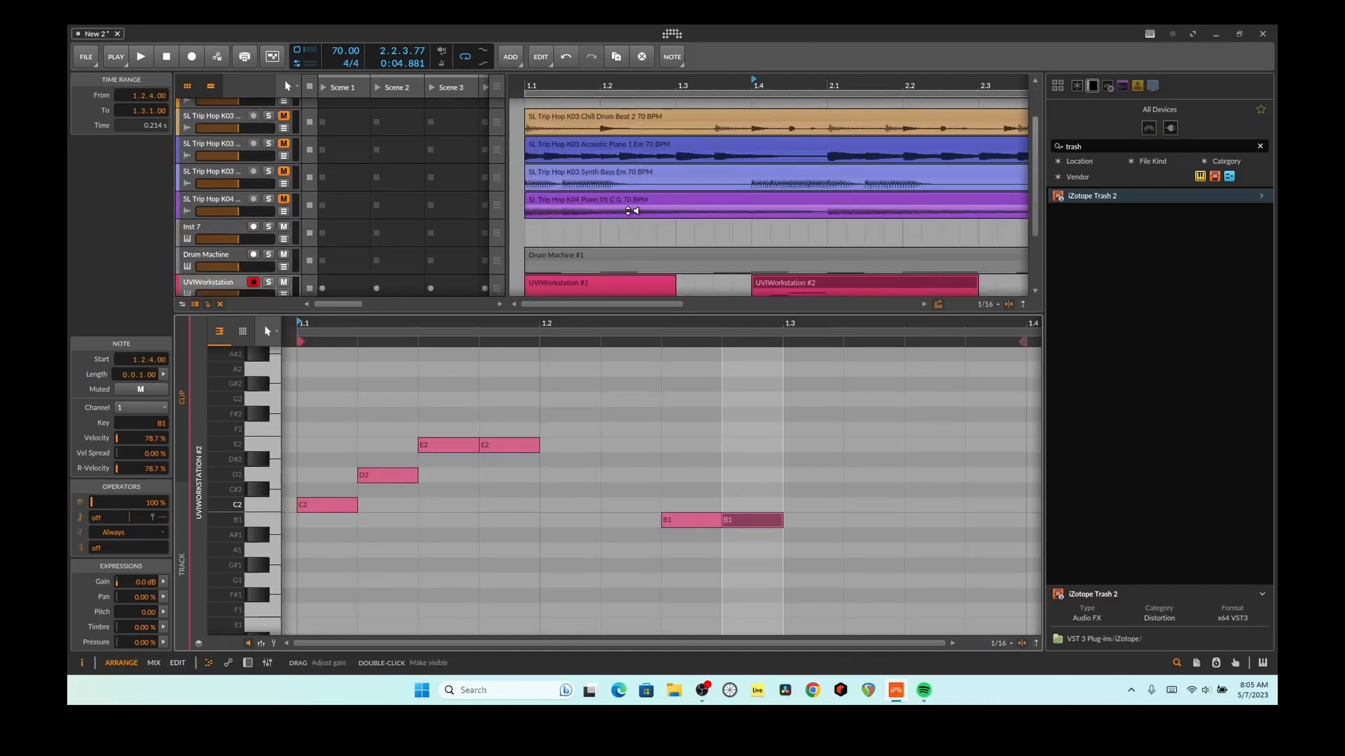
pyautogui.click(285, 145)
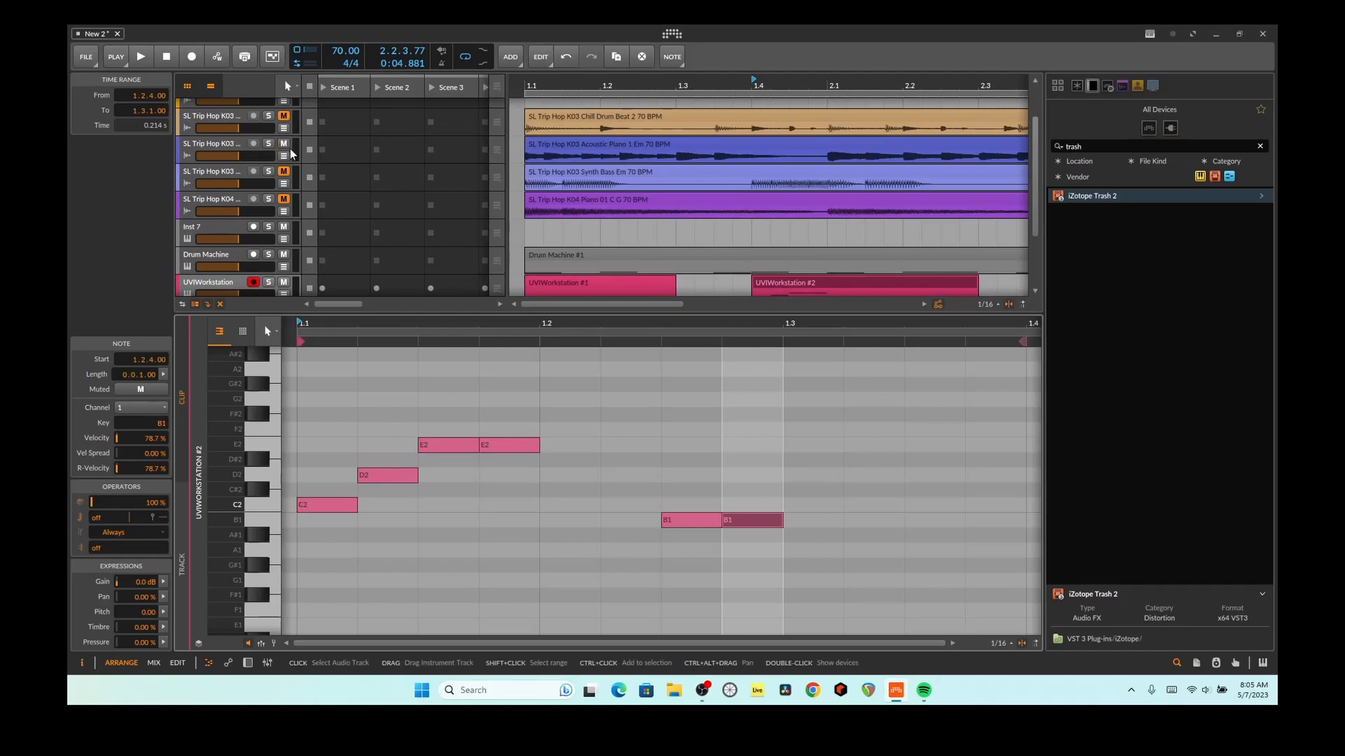
pyautogui.press('space')
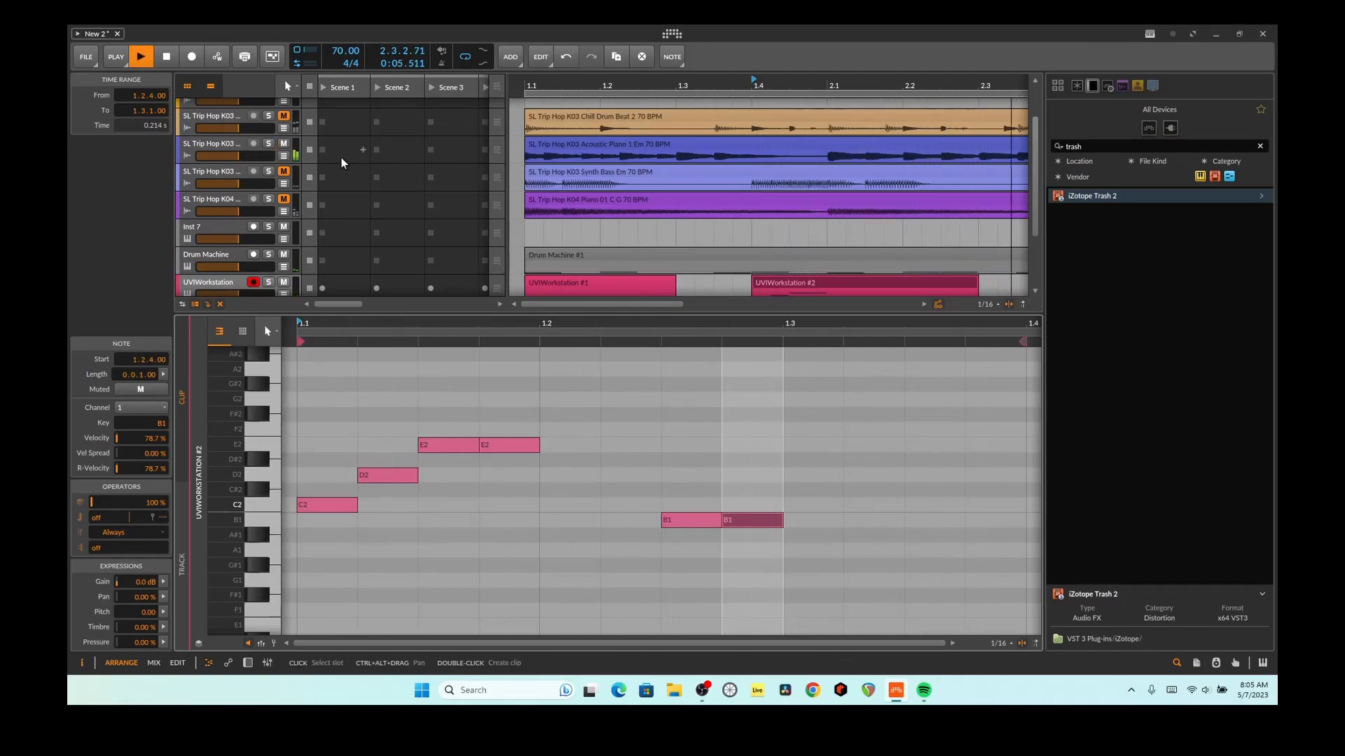
pyautogui.press('space')
pyautogui.press('space')
# Set the playback start to 1.1 and play the drums, upright bass and acoustic piano together
pyautogui.click(526, 81)
pyautogui.press('space')
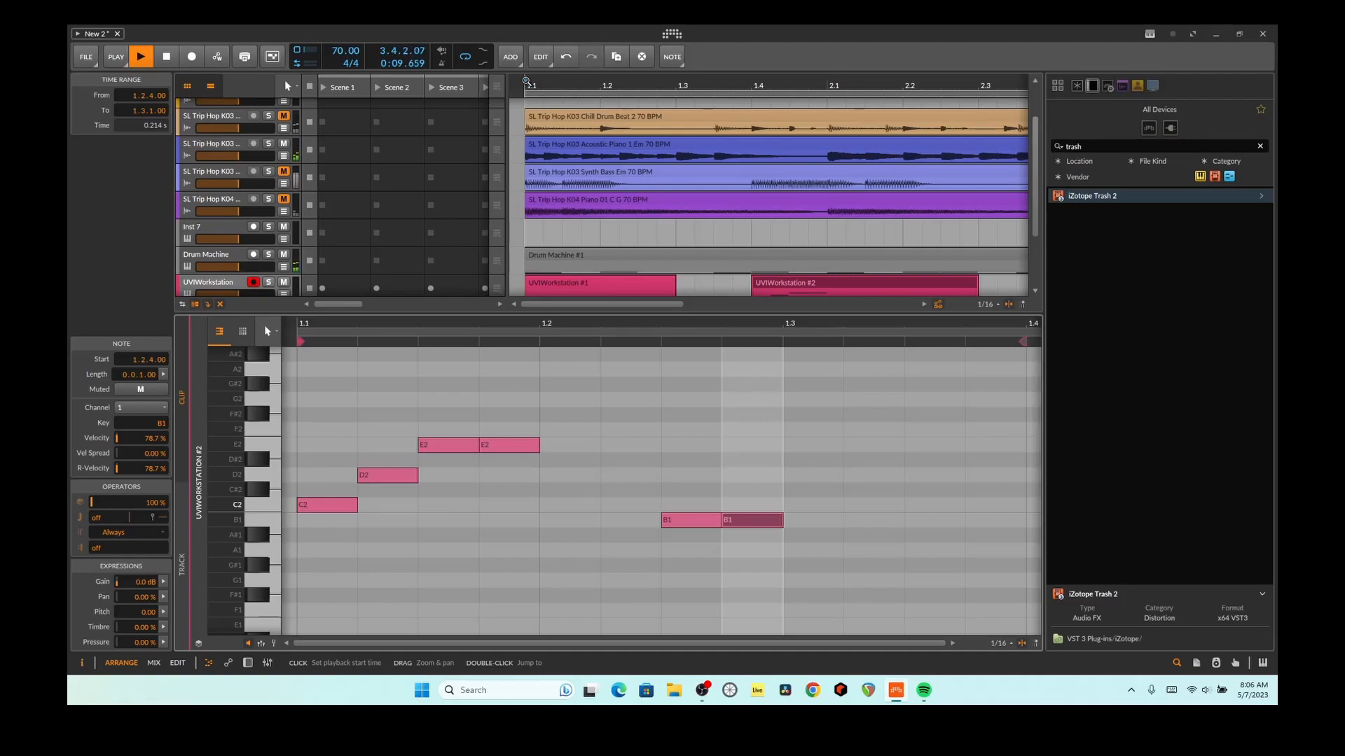
pyautogui.press('space')
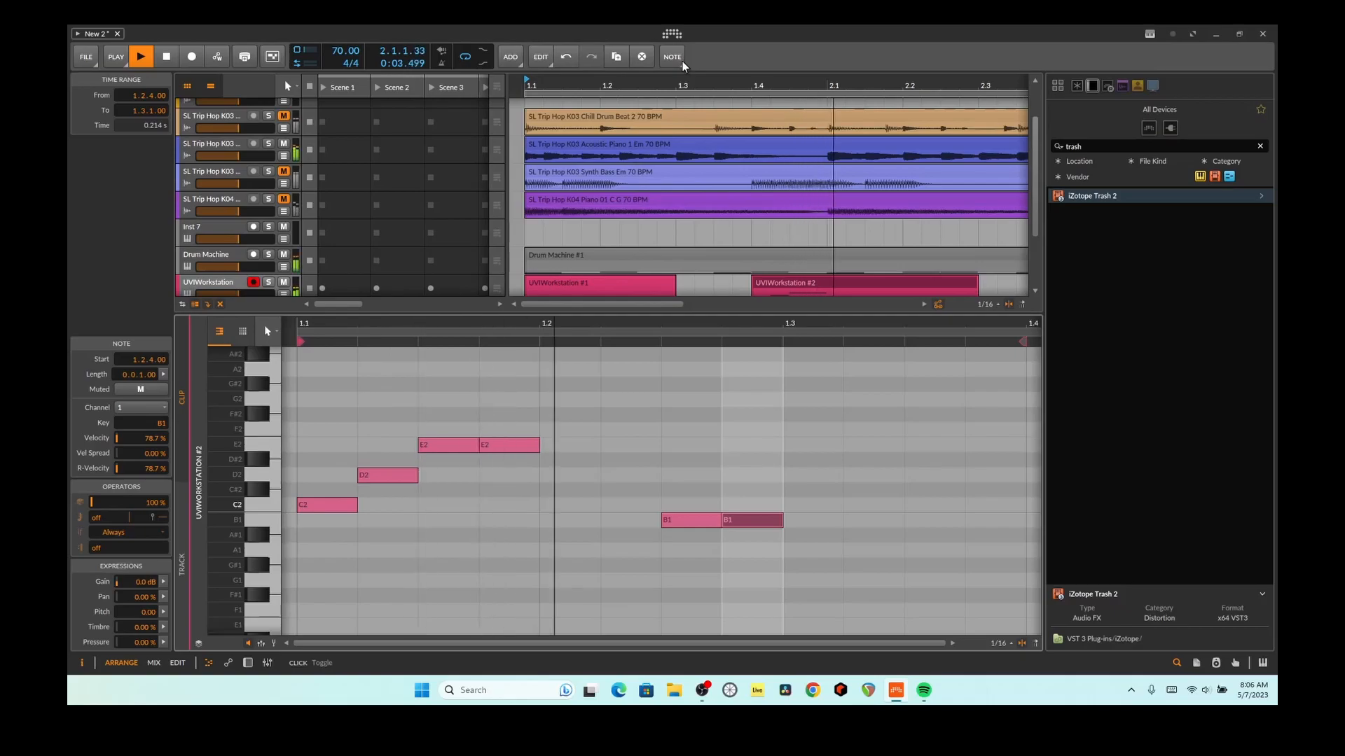
pyautogui.press('space')
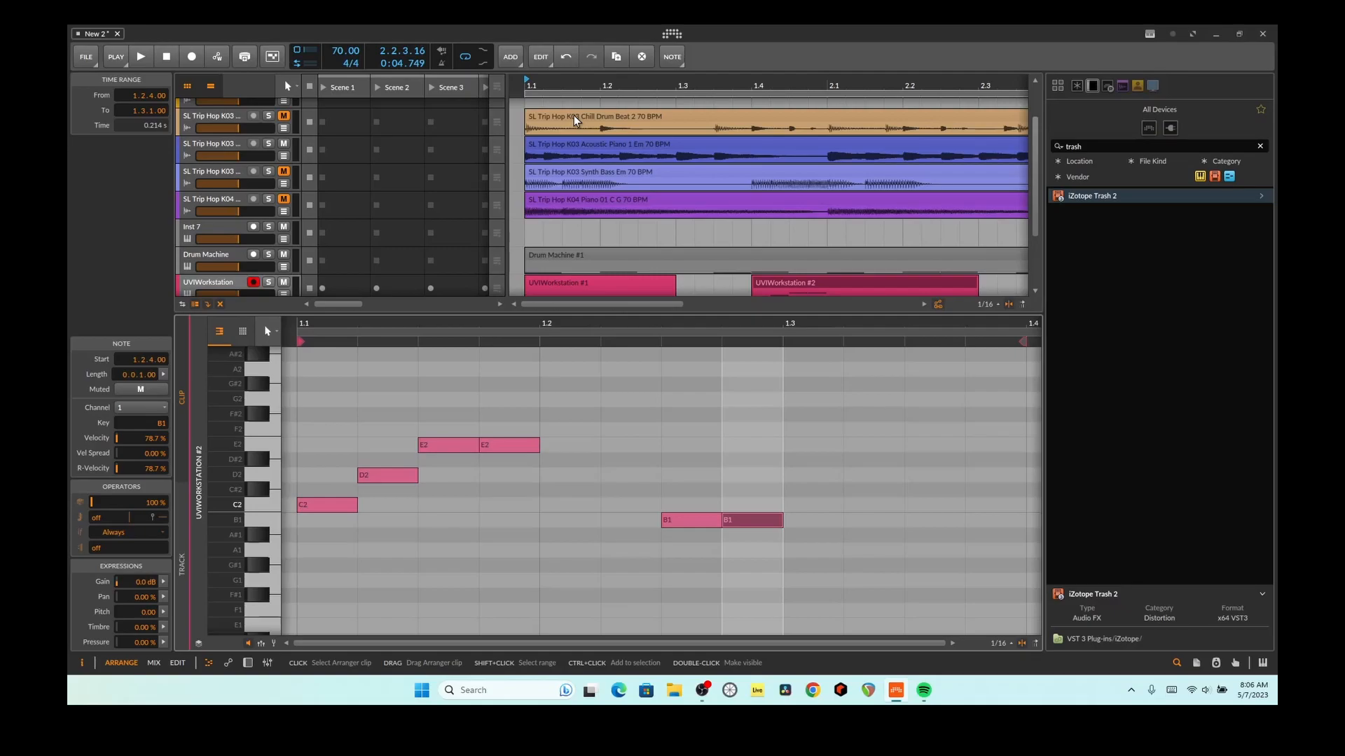
# Search the devices for "kon" and add Kontakt as a new instrument track below UVIWorkstation
pyautogui.click(1135, 146)
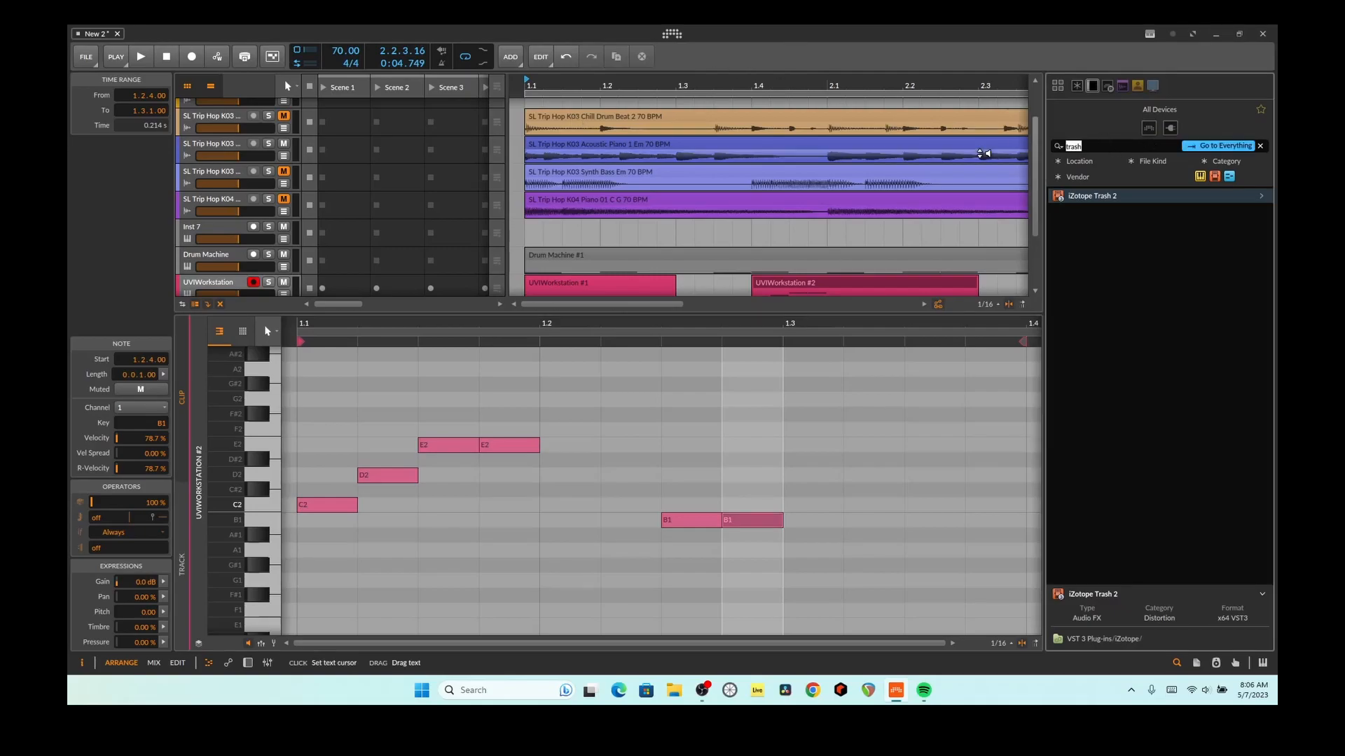
pyautogui.write('ko')
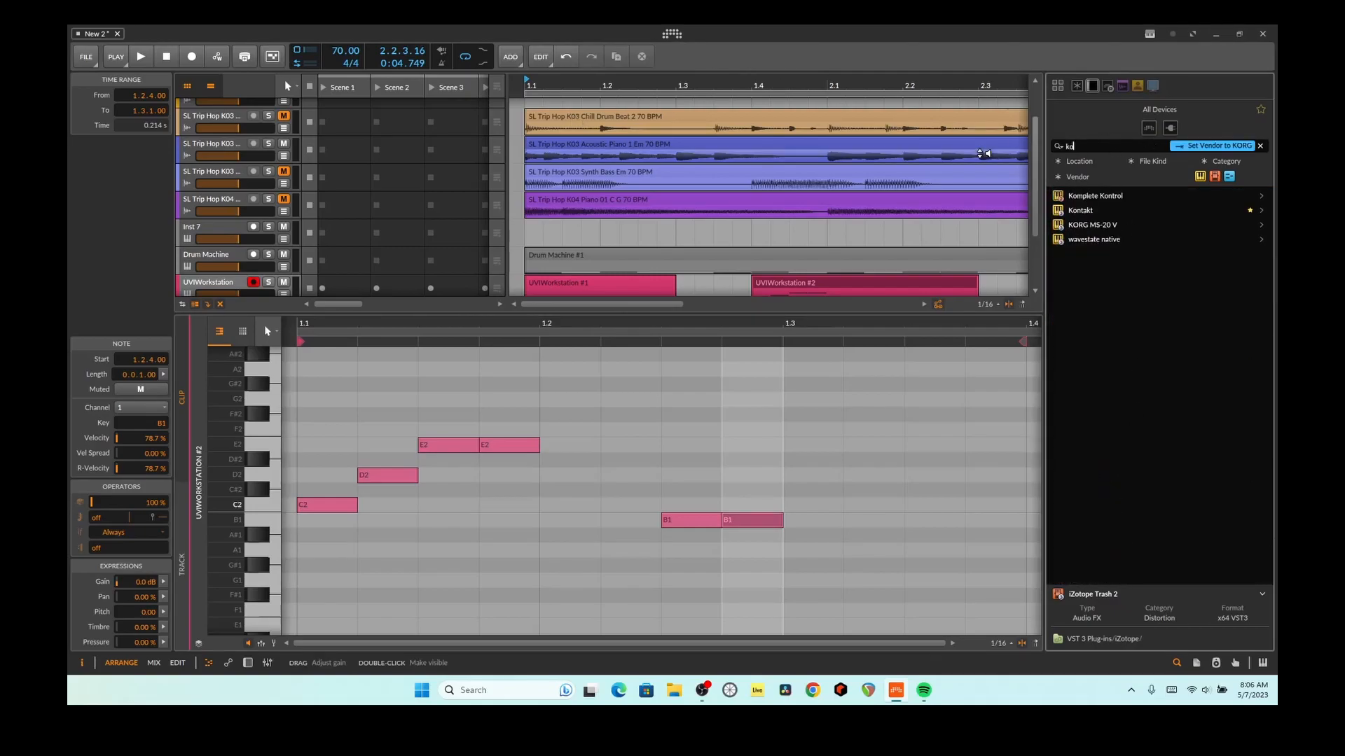
pyautogui.write('n')
pyautogui.scroll(-3, 689, 196)
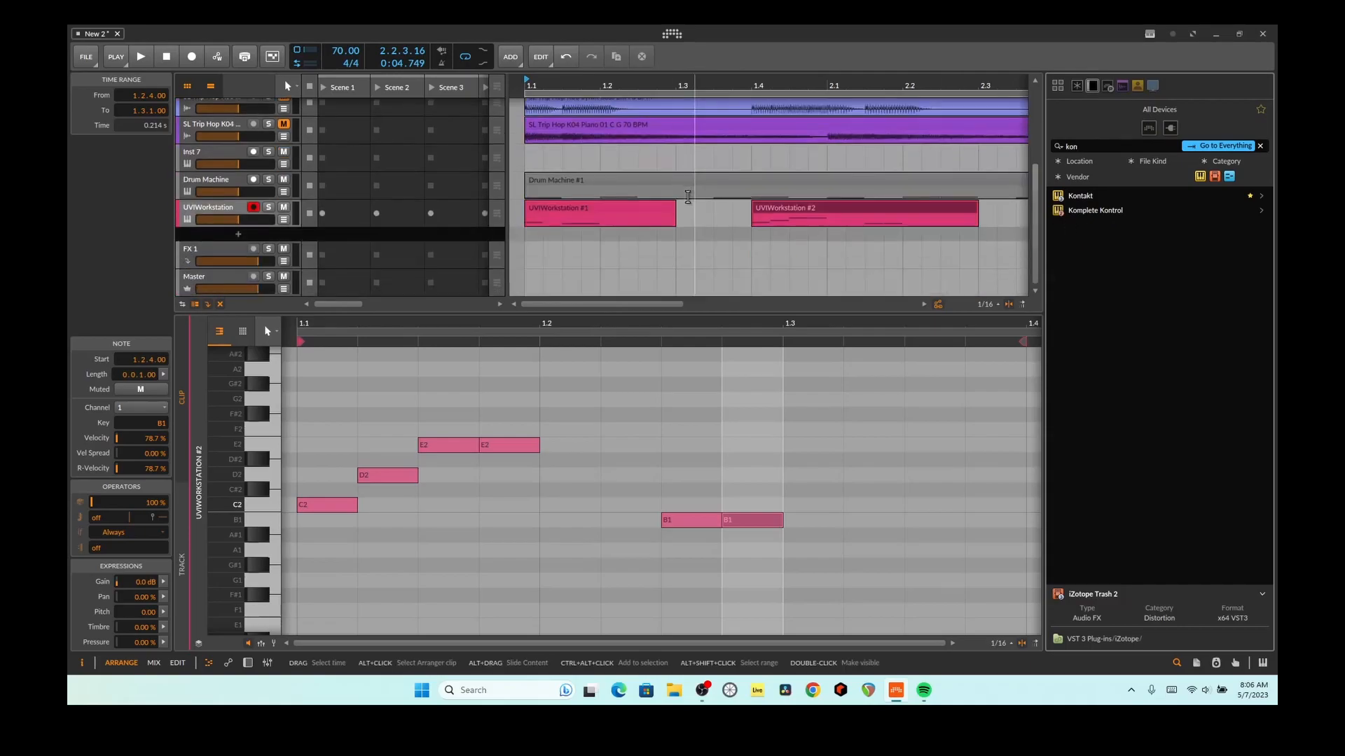
pyautogui.moveTo(1073, 197); pyautogui.dragTo(257, 245)
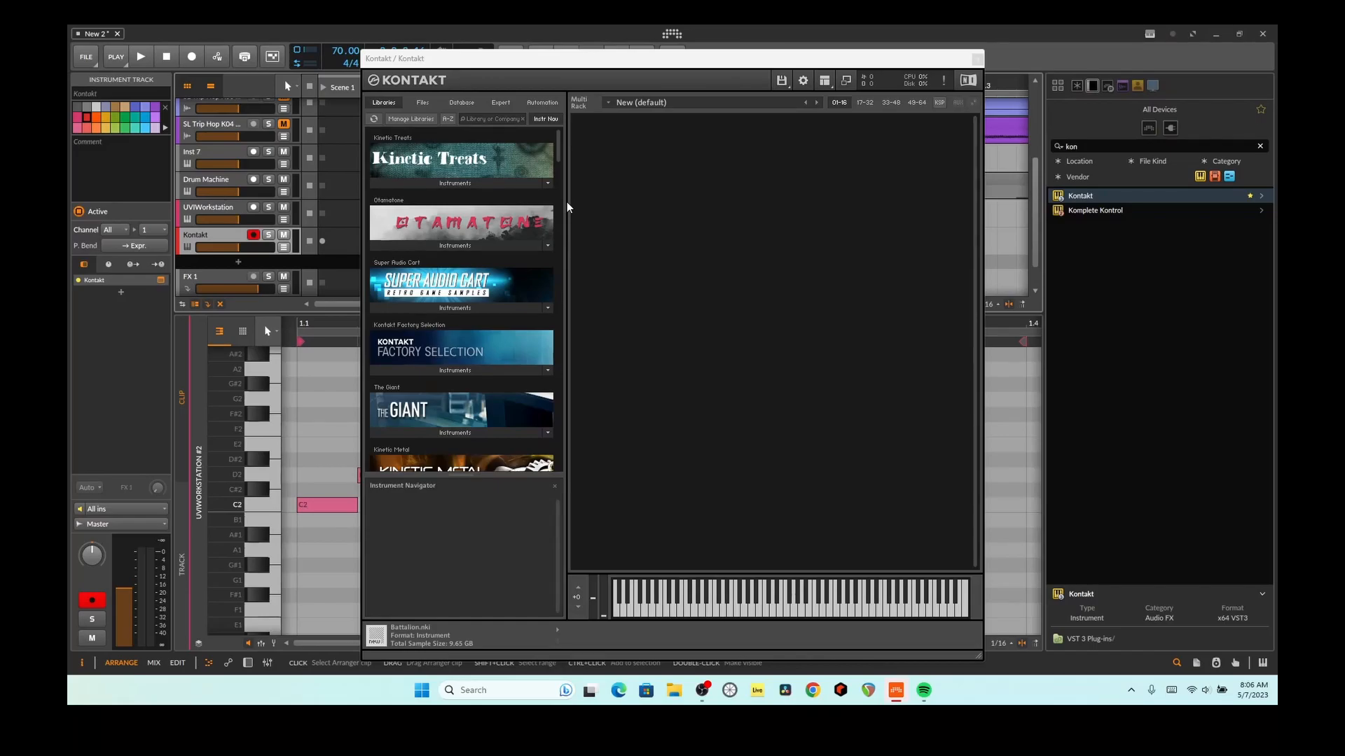
# Look through Kontakt's list of installed libraries for a suitable piano instrument
pyautogui.scroll(-10, 522, 276)
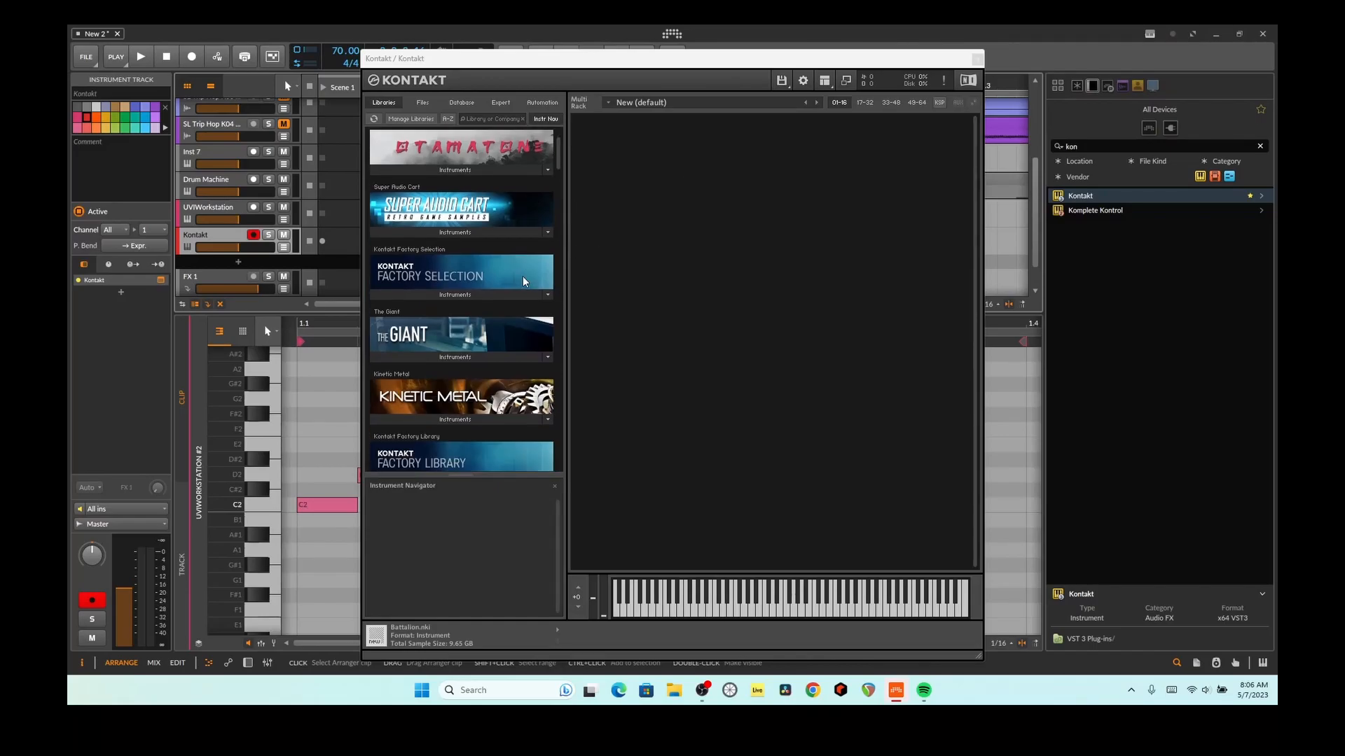
pyautogui.scroll(-6, 523, 278)
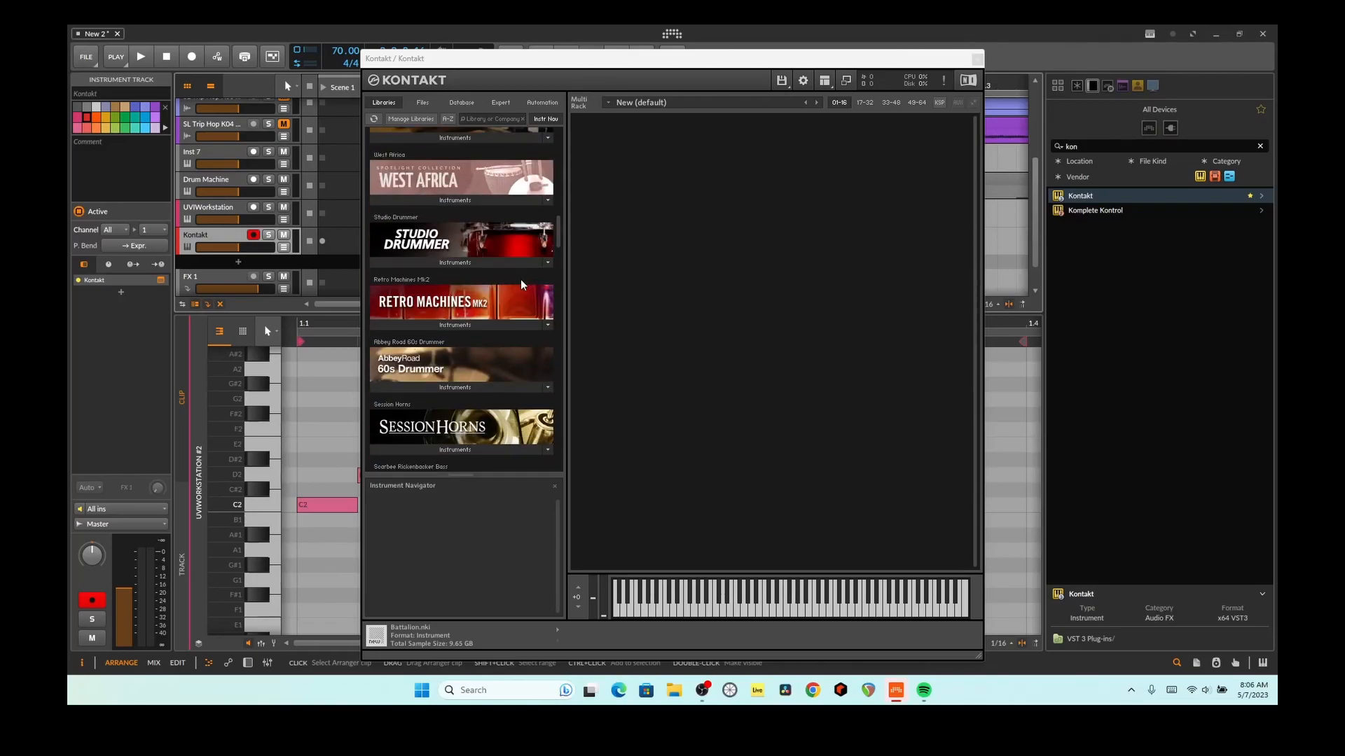
pyautogui.scroll(-10, 521, 278)
pyautogui.scroll(-10, 523, 282)
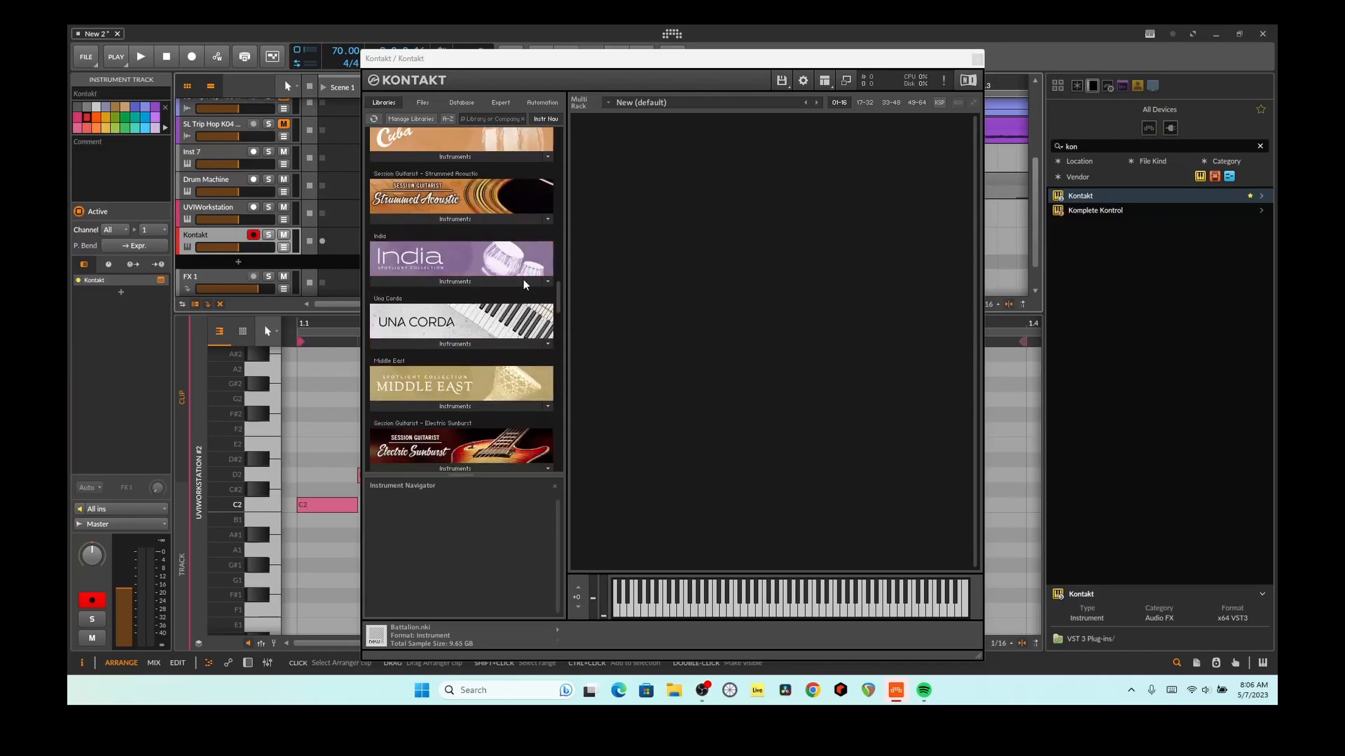
pyautogui.scroll(-3, 523, 279)
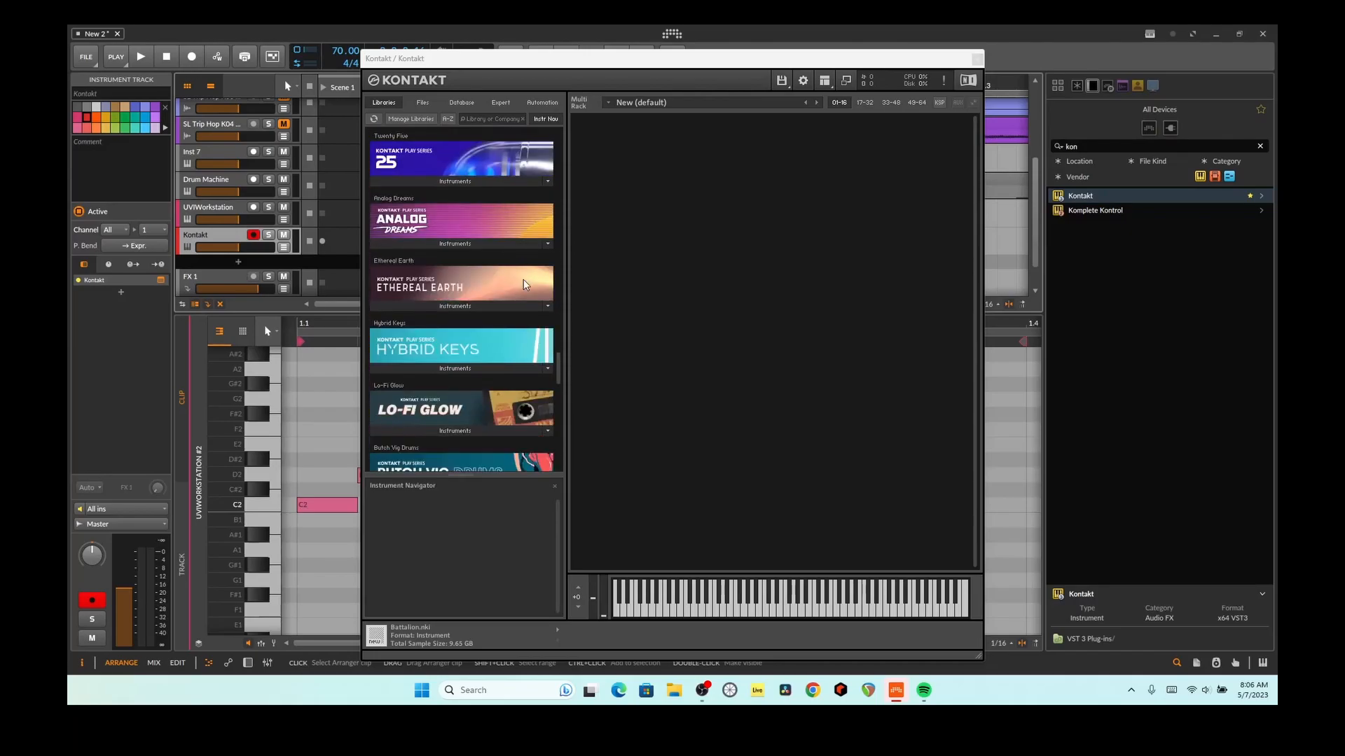
pyautogui.scroll(-8, 476, 309)
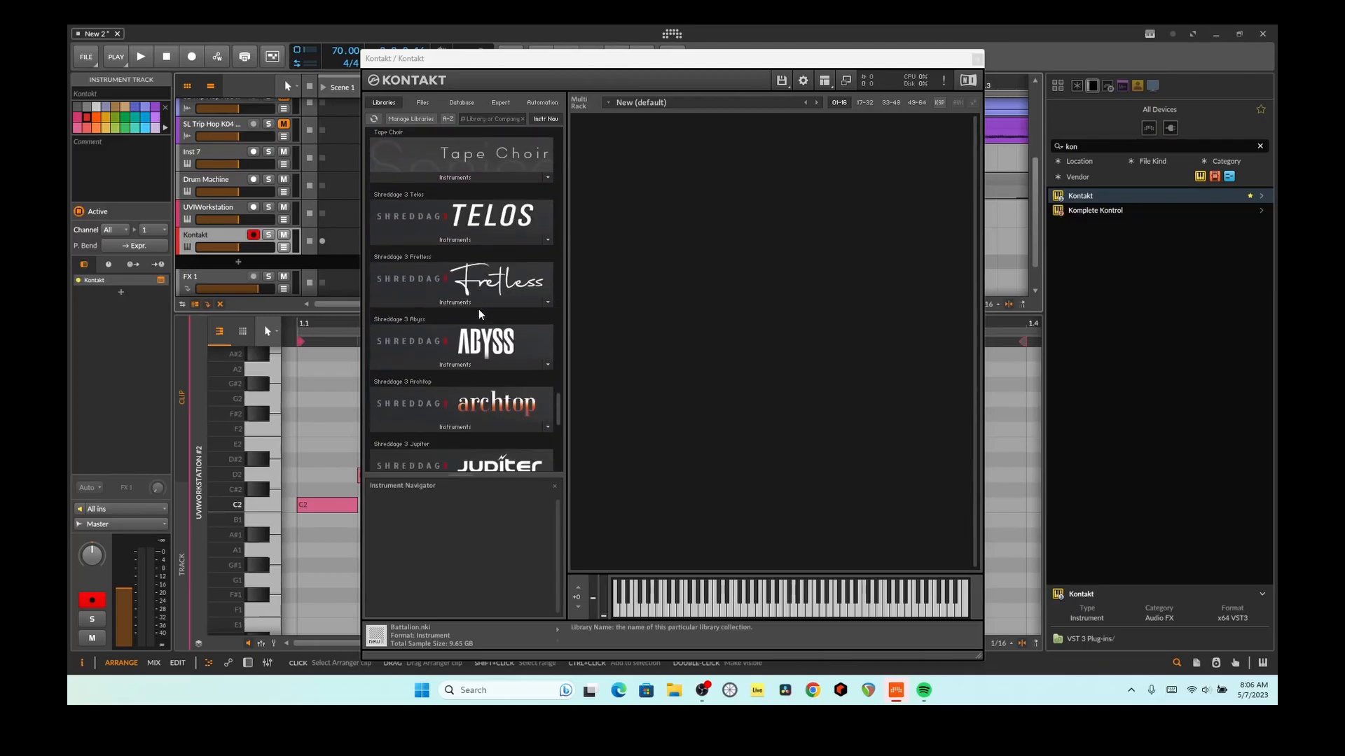
# Load PRIPYAT Pianos.nki from the Instruments folder of PRIPYAT Pianos into Kontakt's empty rack
pyautogui.click(422, 103)
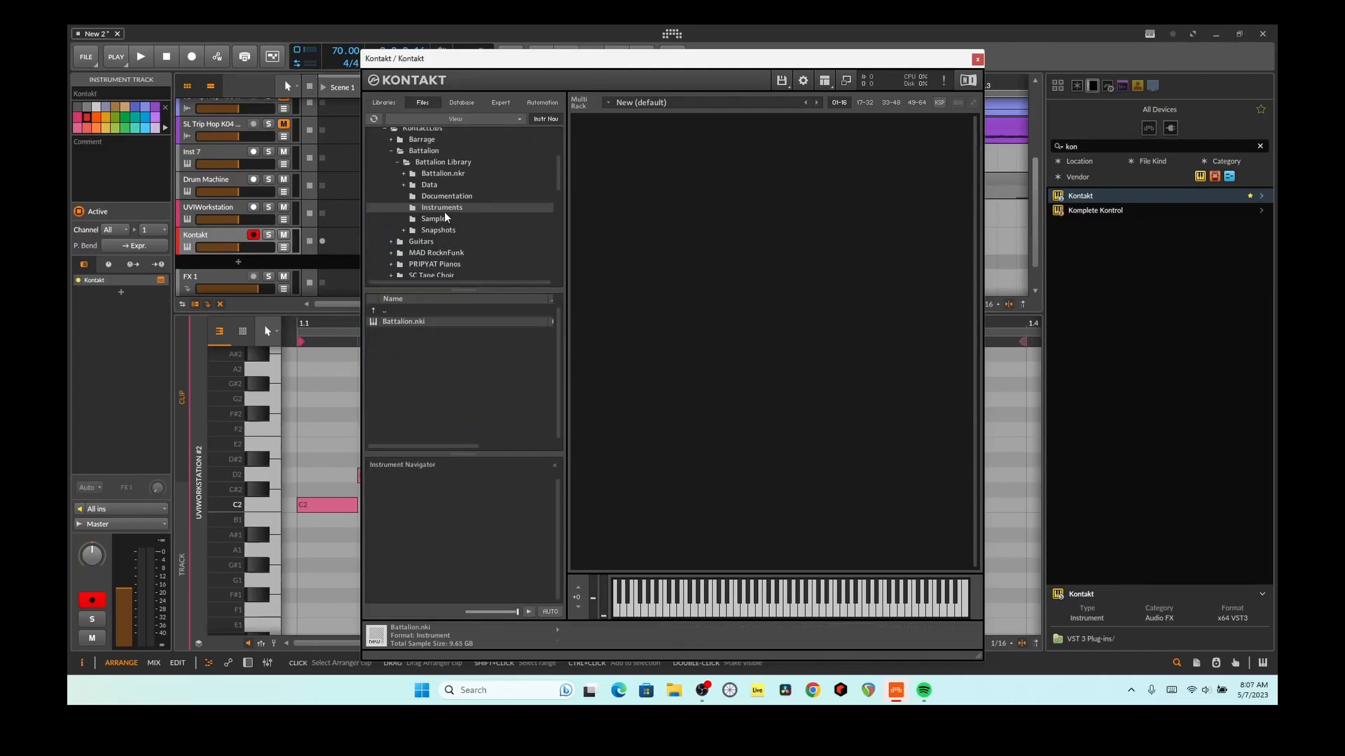
pyautogui.scroll(-2, 469, 193)
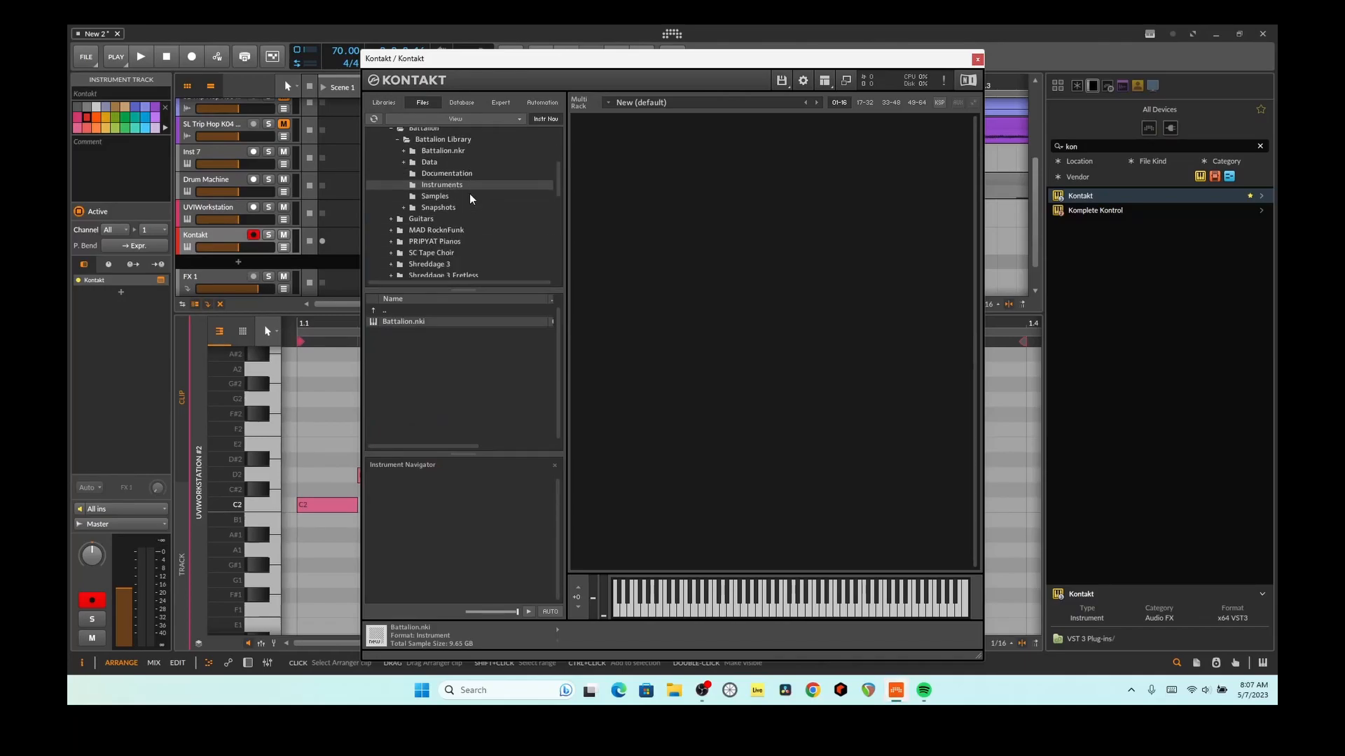
pyautogui.click(443, 197)
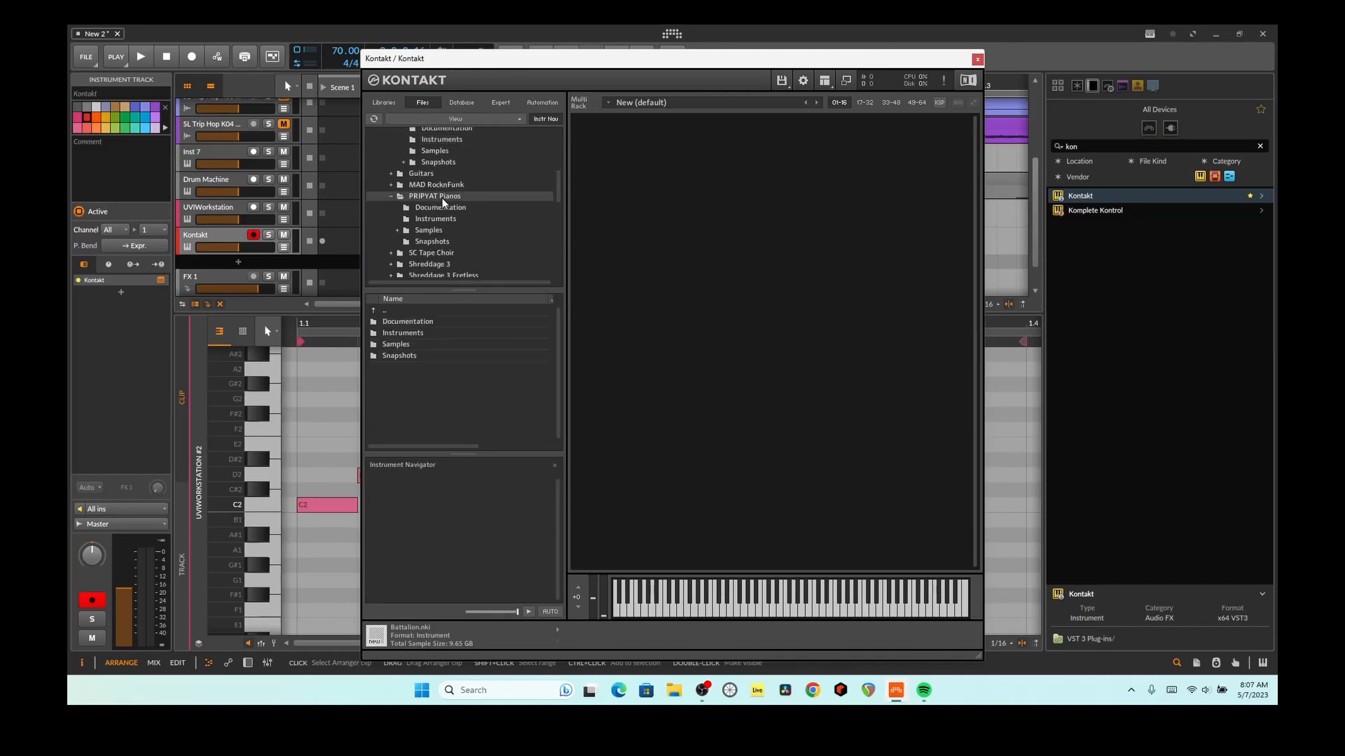
pyautogui.doubleClick(392, 333)
pyautogui.click(408, 322)
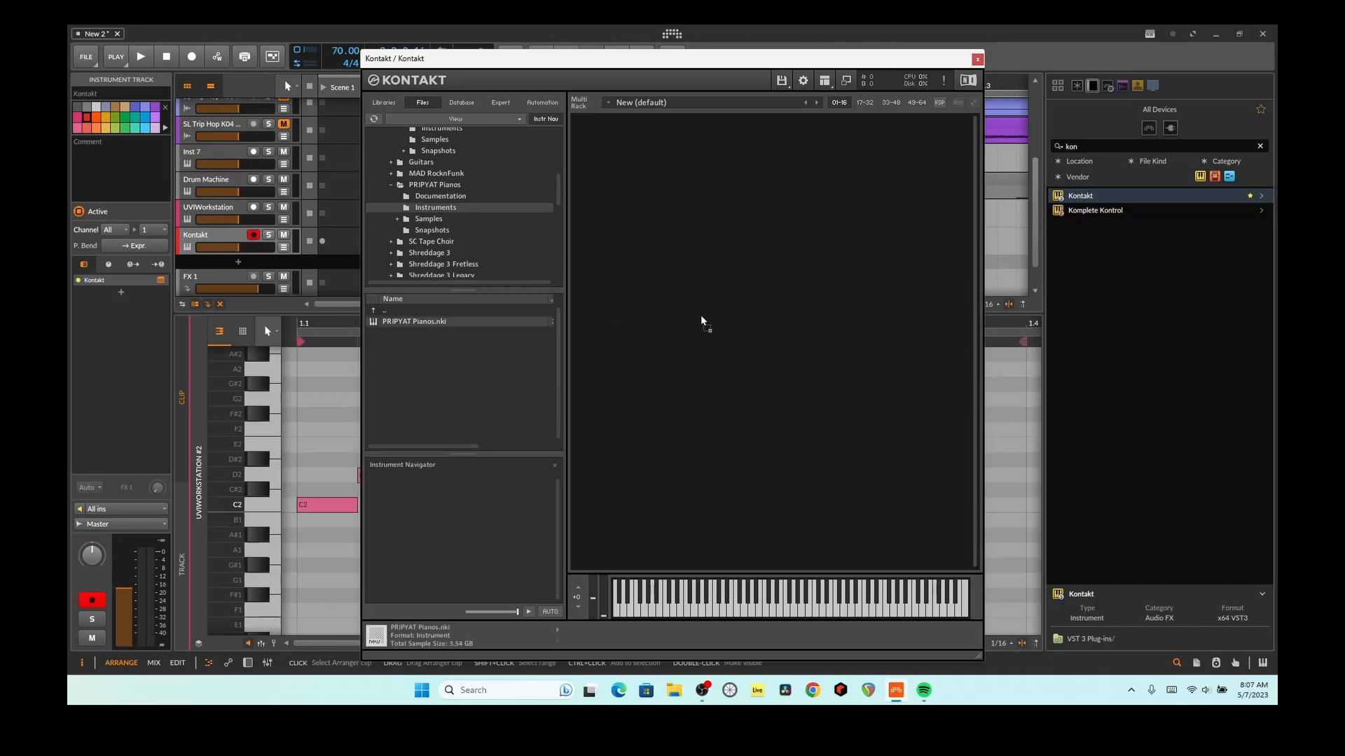
pyautogui.moveTo(701, 317); pyautogui.dragTo(701, 316)
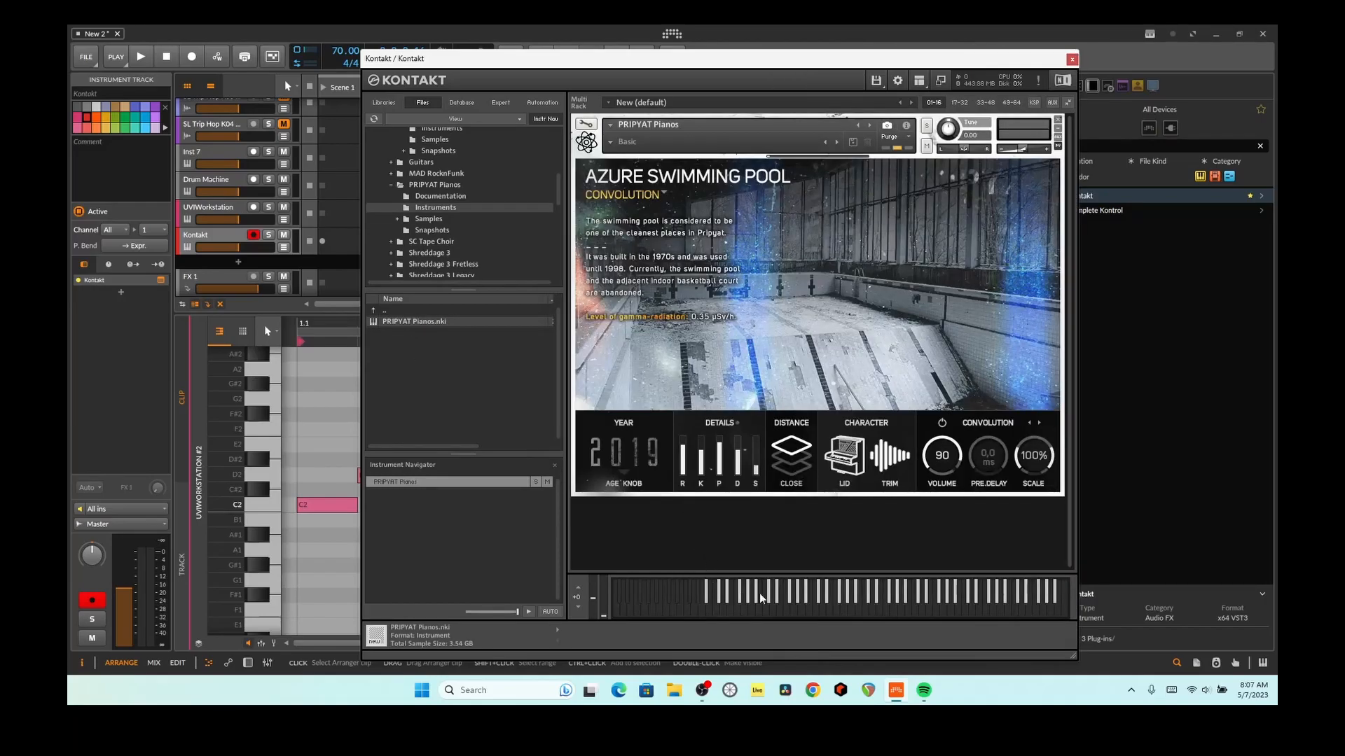
# Audition several notes of PRIPYAT Pianos on Kontakt's virtual keyboard, going from low to high, and close the plug-in window
pyautogui.click(797, 610)
pyautogui.click(884, 611)
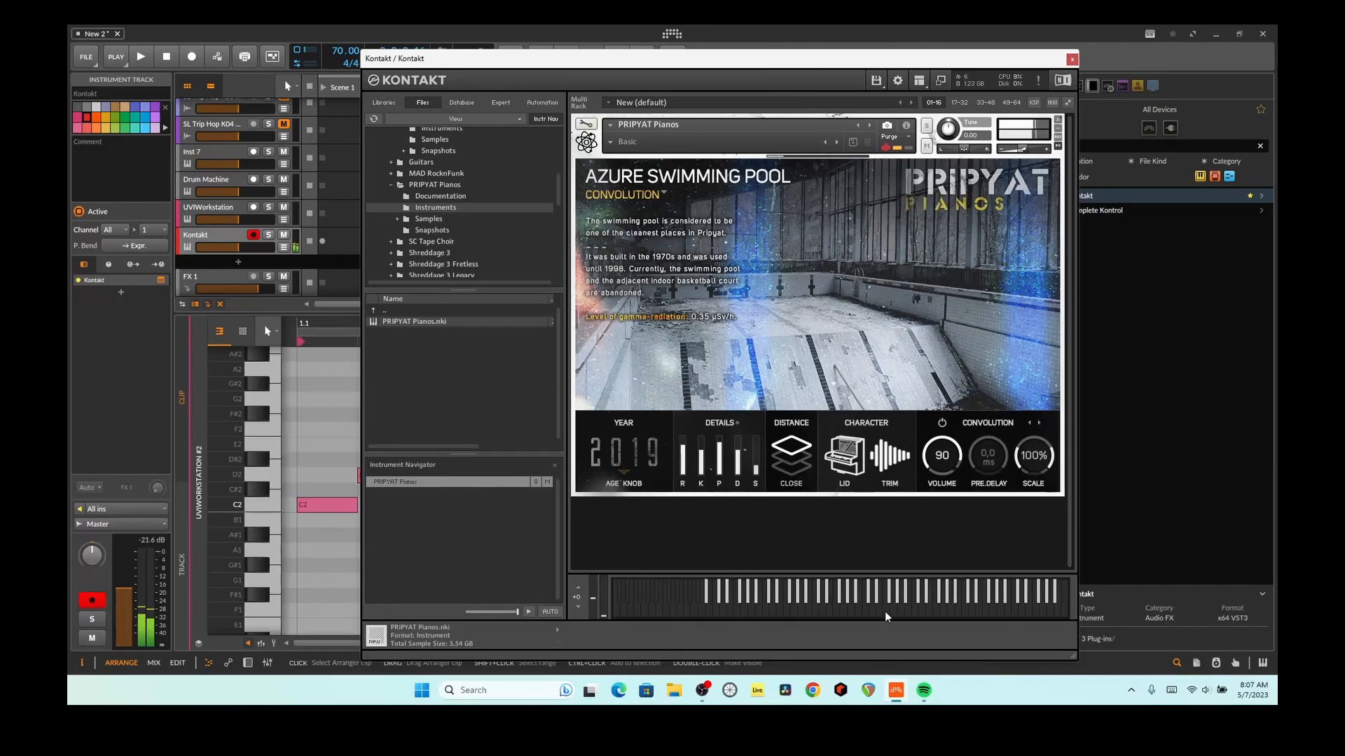
pyautogui.click(922, 612)
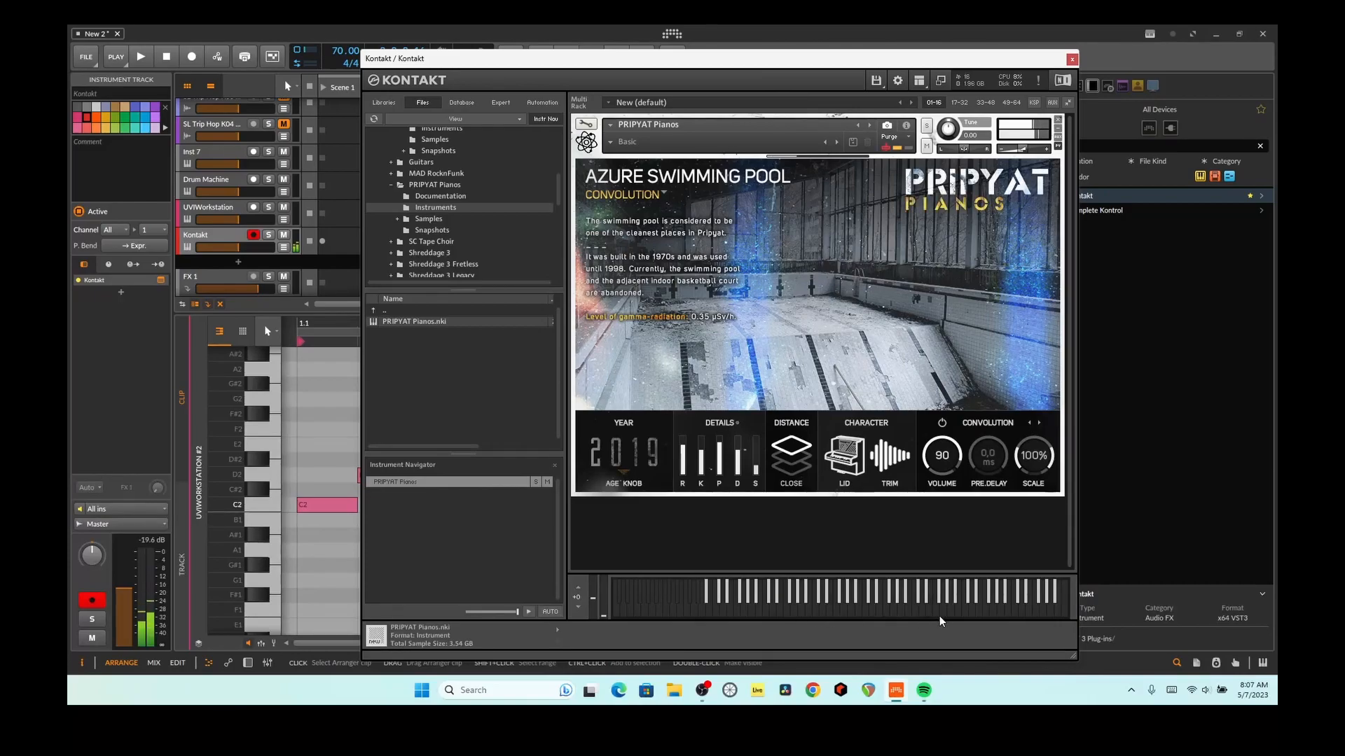
pyautogui.click(958, 614)
pyautogui.click(949, 614)
pyautogui.click(1074, 61)
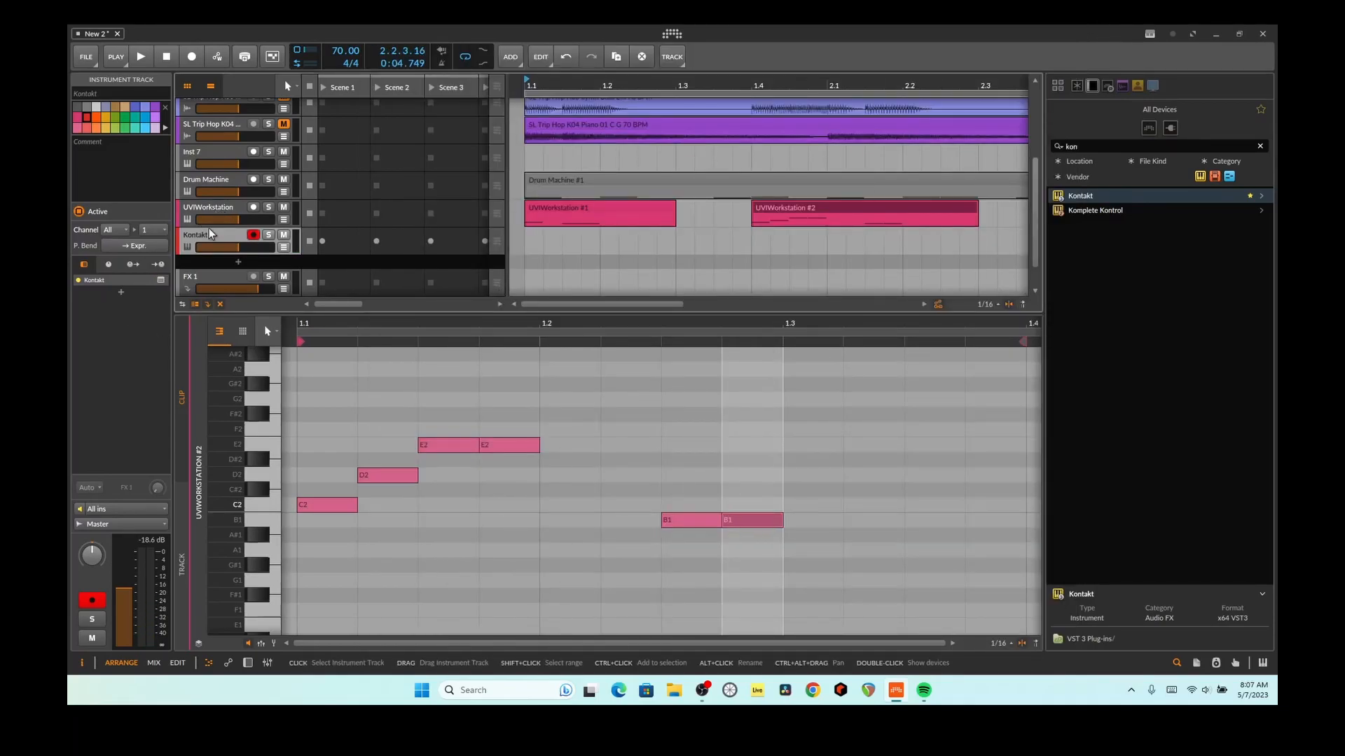
# Move the Kontakt track directly below the SL Trip Hop K03 Acoustic Piano 1 track
pyautogui.moveTo(220, 235); pyautogui.dragTo(232, 150)
pyautogui.scroll(3, 330, 182)
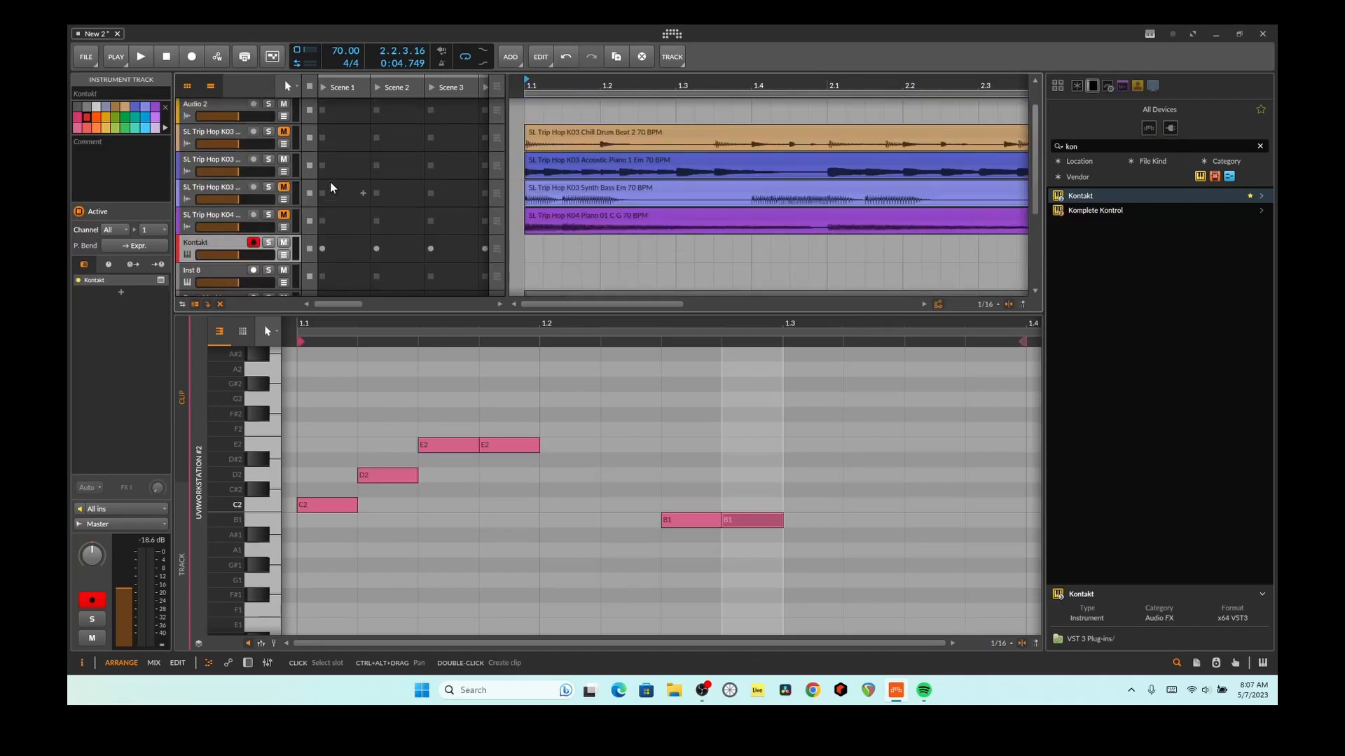
pyautogui.moveTo(228, 247); pyautogui.dragTo(235, 189)
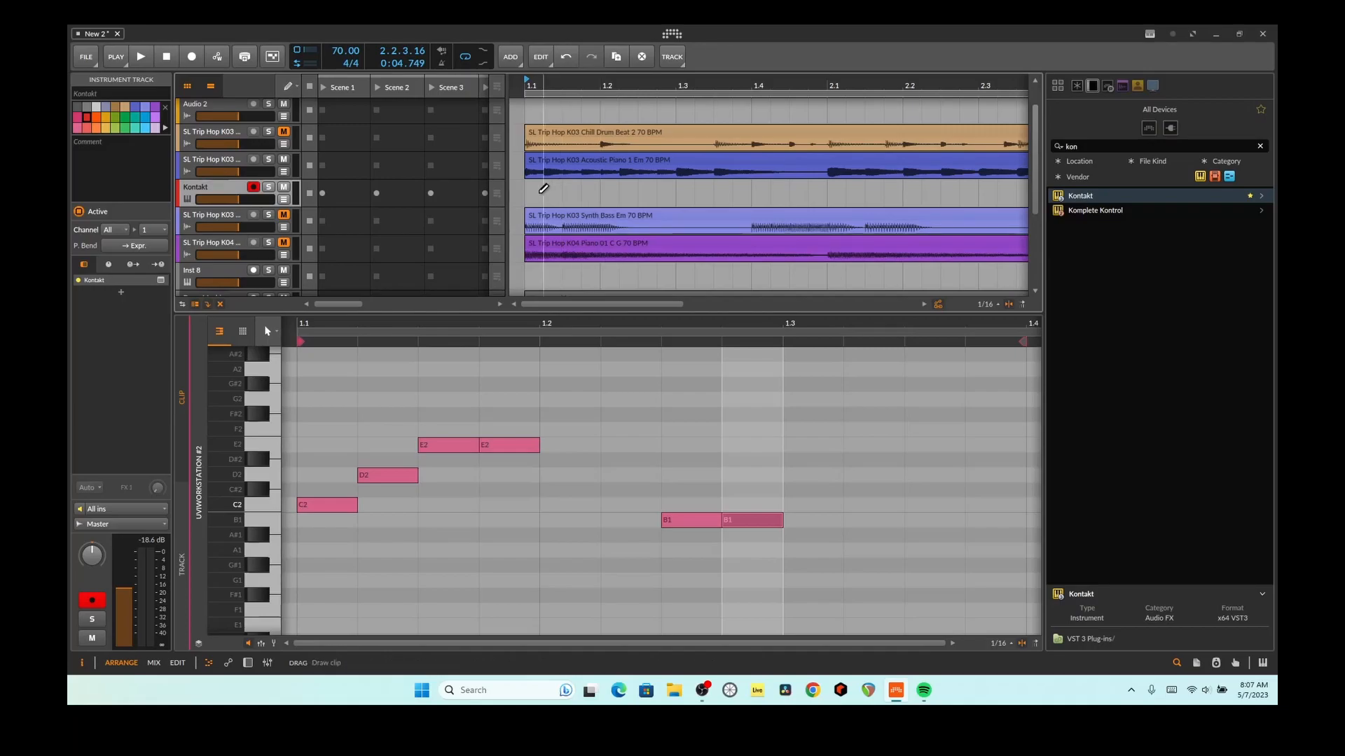
# Draw an empty clip on the Kontakt track from 1.1 to 1.4.2 and play the acoustic piano loop as a reference
pyautogui.moveTo(527, 194); pyautogui.dragTo(770, 194)
pyautogui.press('space')
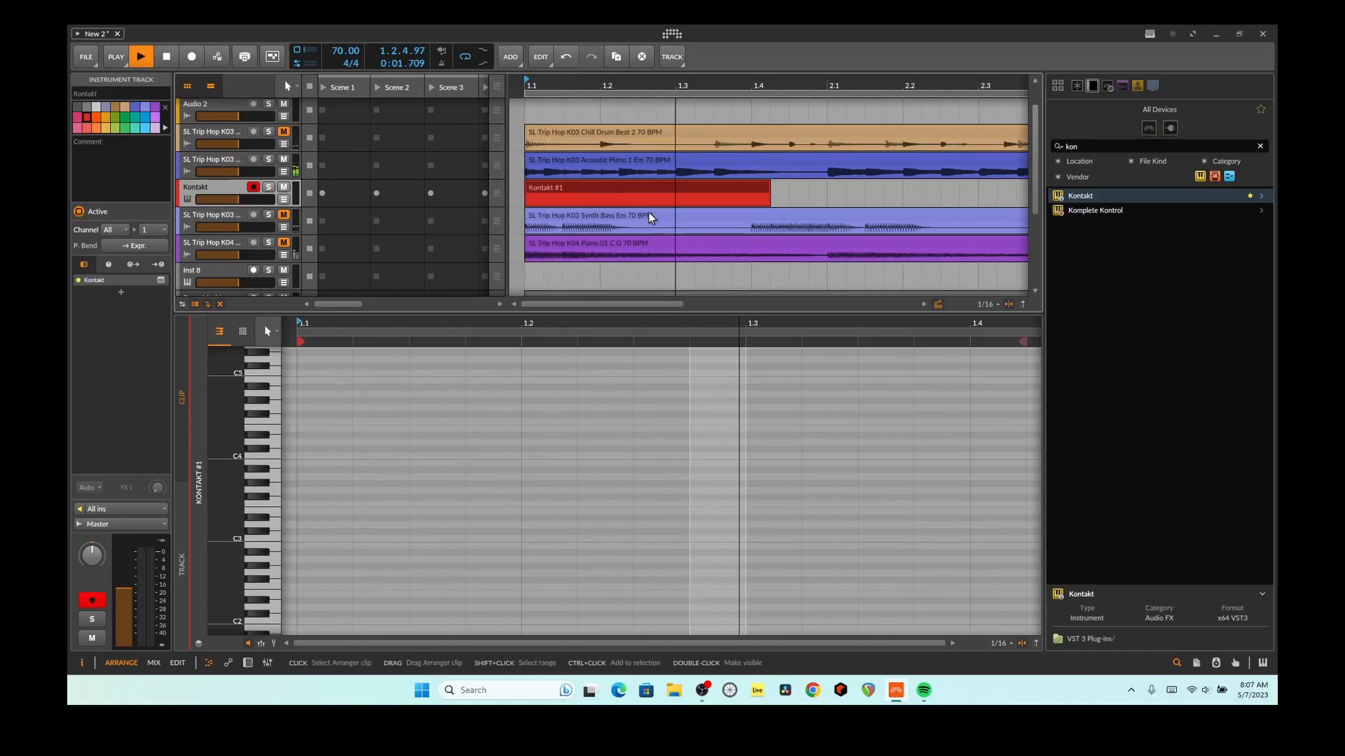
pyautogui.press('space')
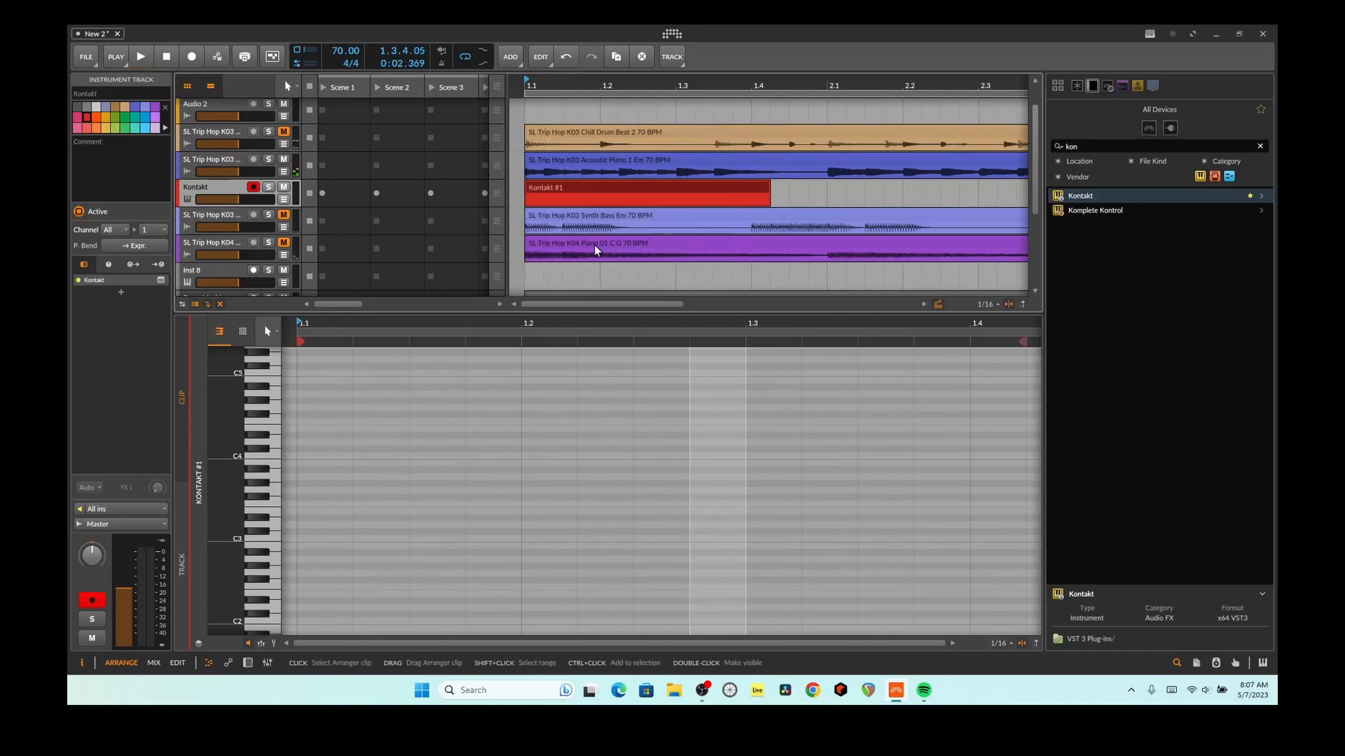
# Add a sixteenth note at the start of the Kontakt clip, raise it to C5 and compare it with the piano loop
pyautogui.doubleClick(316, 455)
pyautogui.moveTo(317, 457)
pyautogui.mouseDown()
pyautogui.moveTo(318, 492)
pyautogui.moveTo(328, 377)
pyautogui.mouseUp()
pyautogui.scroll(3, 335, 382)
pyautogui.scroll(-1, 319, 467)
pyautogui.press('space')
pyautogui.press('space')
pyautogui.press('space')
pyautogui.press('space')
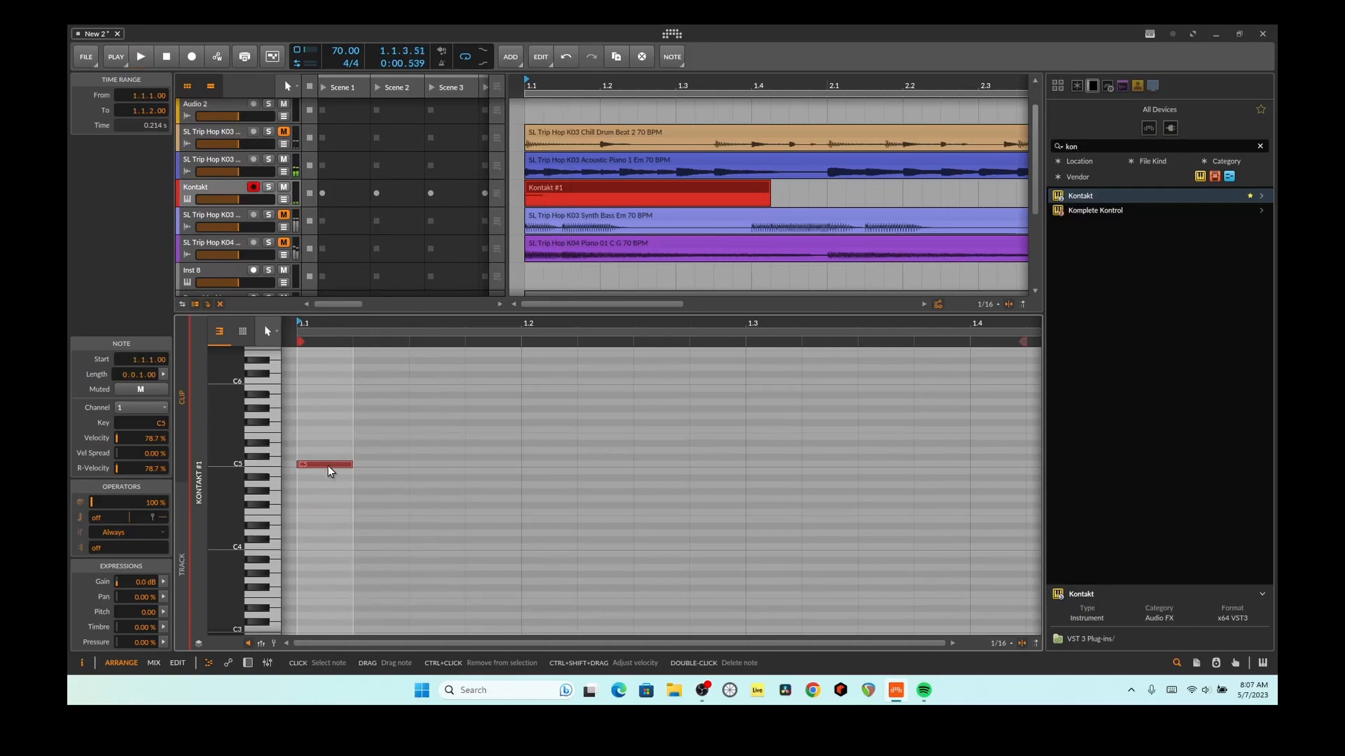
# Add sixteenth notes B4 at 1.1.2 and C5 at 1.1.3, and play the Kontakt clip against the piano loop
pyautogui.doubleClick(369, 473)
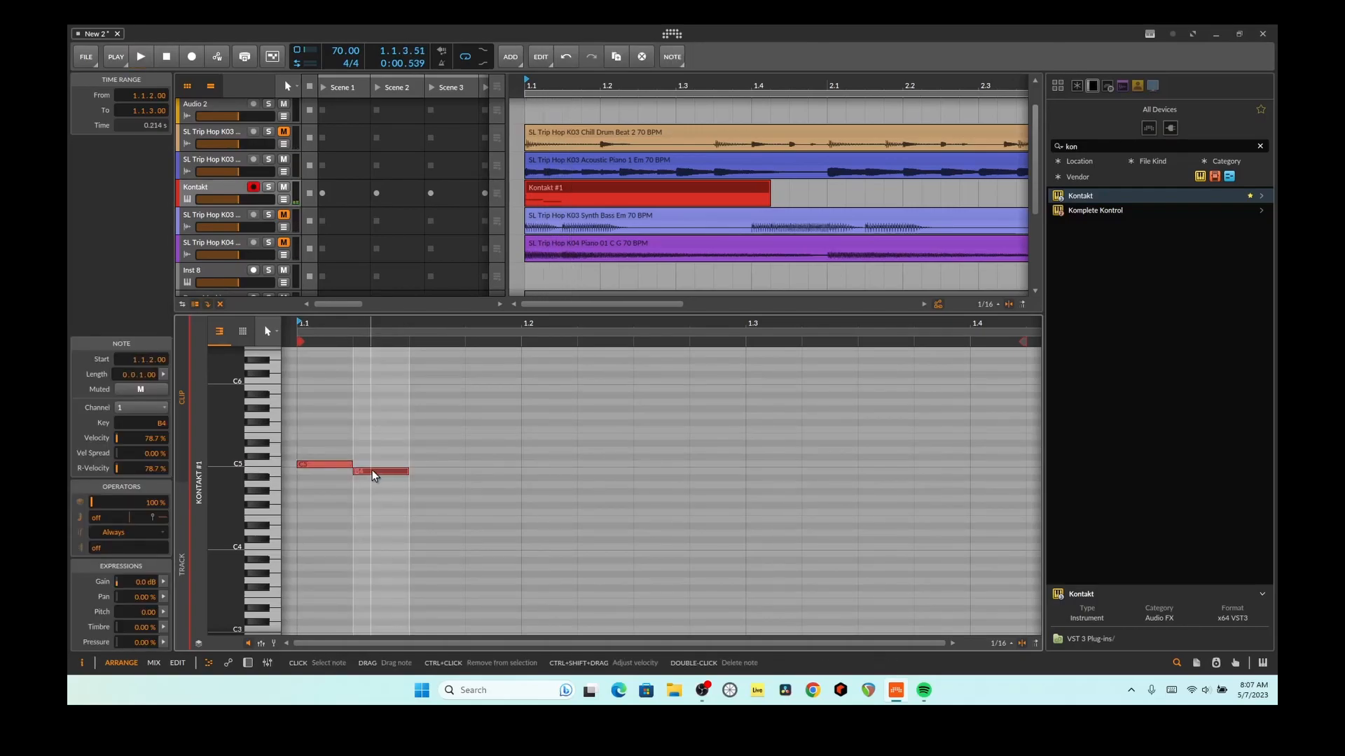
pyautogui.doubleClick(419, 463)
pyautogui.press('space')
pyautogui.press('space')
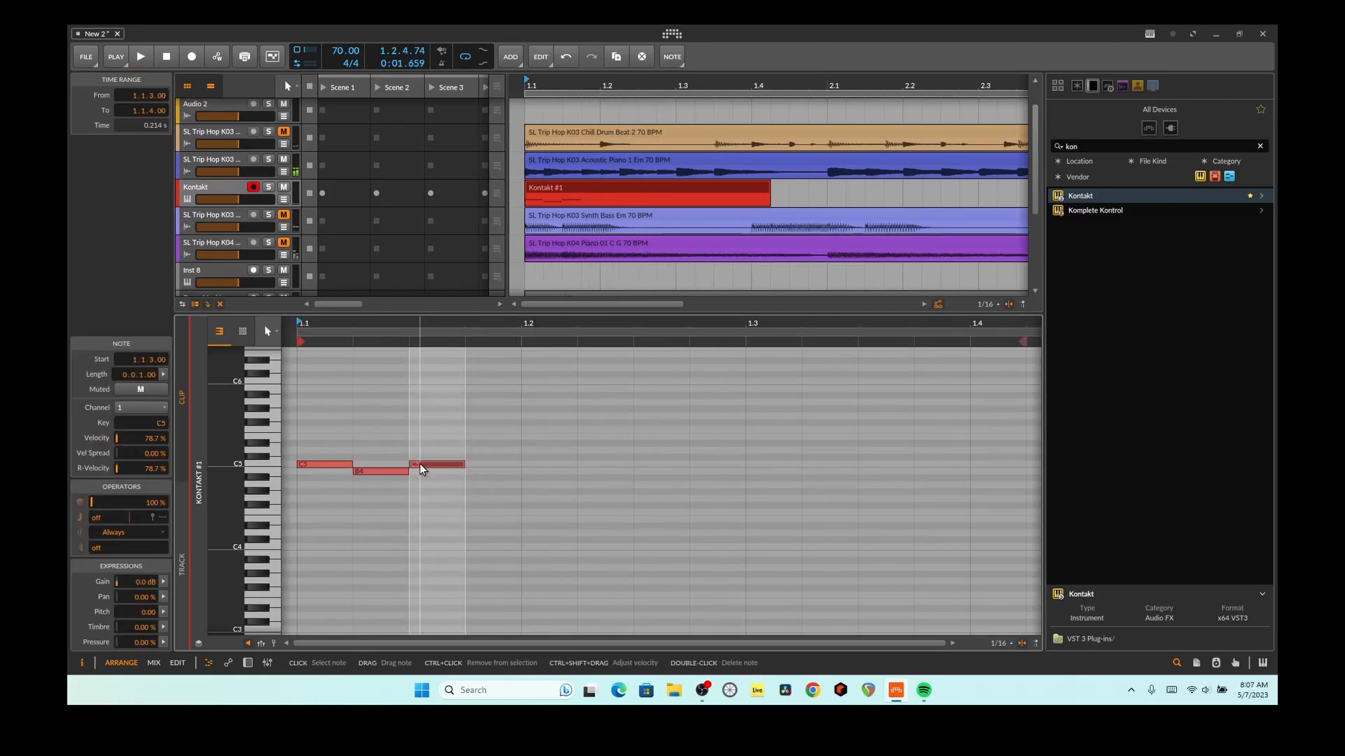
# Continue the alternating B4 and C5 sixteenth notes from 1.1.4 through 1.2.4, playing the clip to check the melody
pyautogui.doubleClick(482, 472)
pyautogui.doubleClick(536, 465)
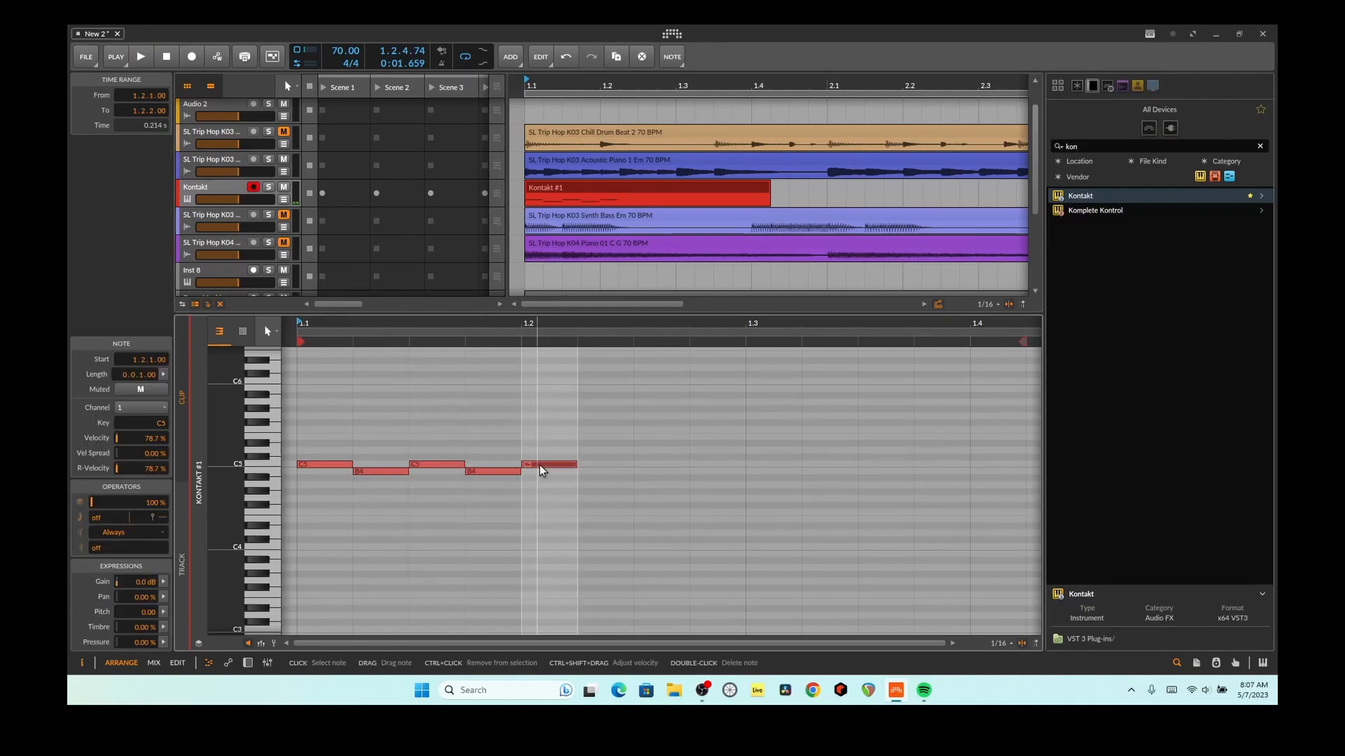
pyautogui.click(606, 471)
pyautogui.doubleClick(606, 471)
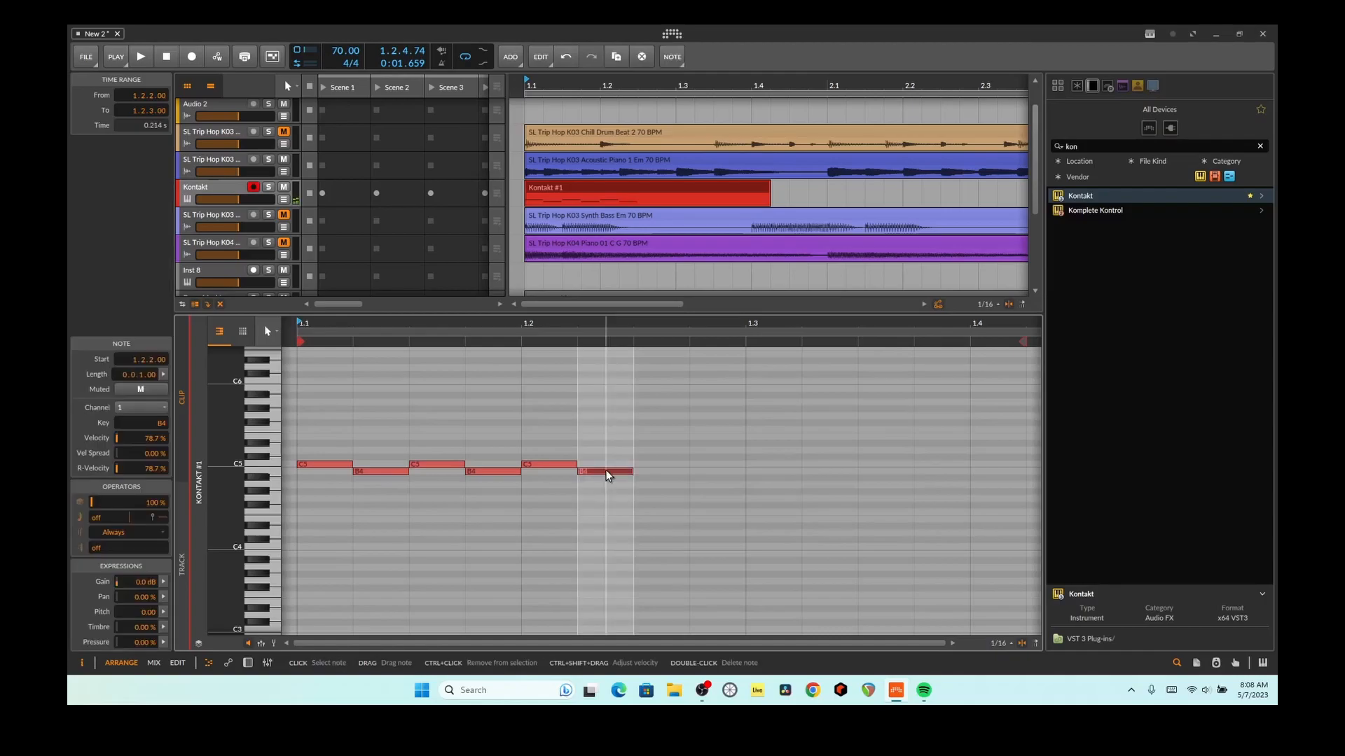
pyautogui.doubleClick(644, 465)
pyautogui.press('space')
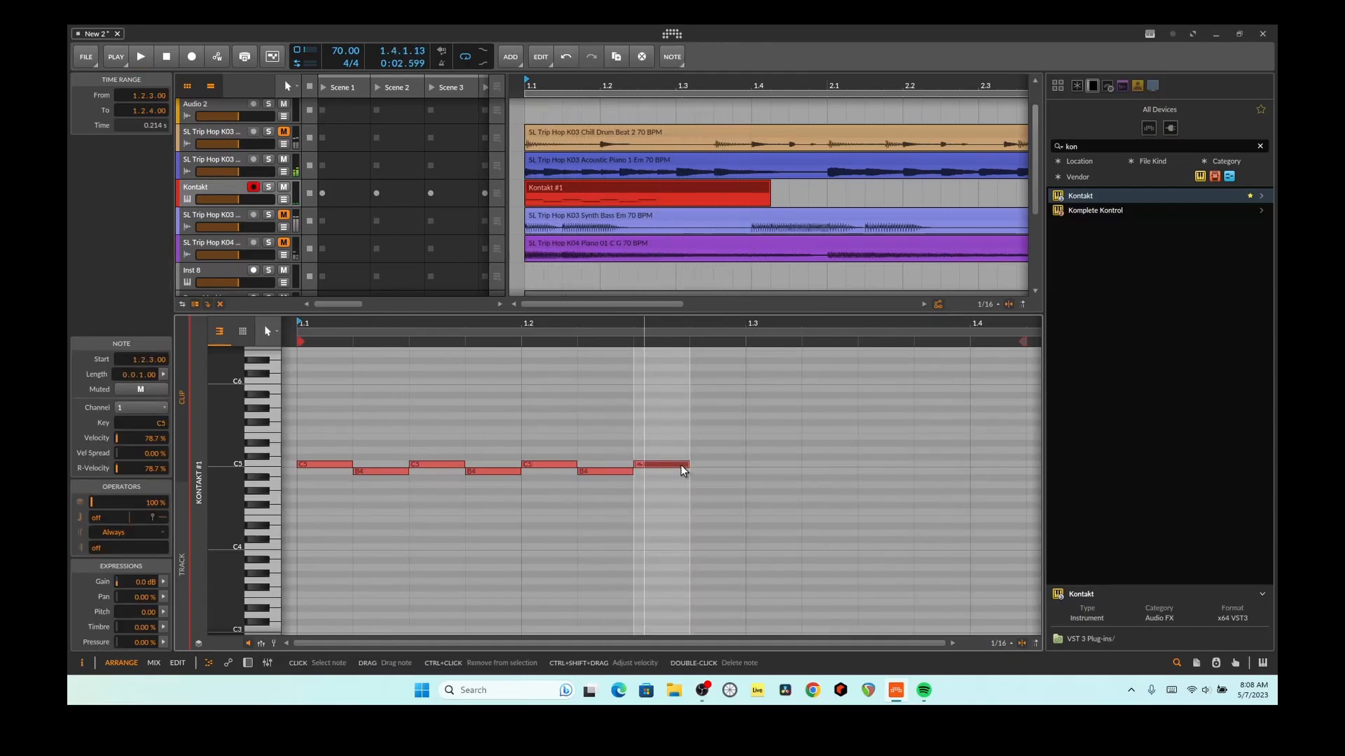
pyautogui.doubleClick(711, 472)
pyautogui.press('space')
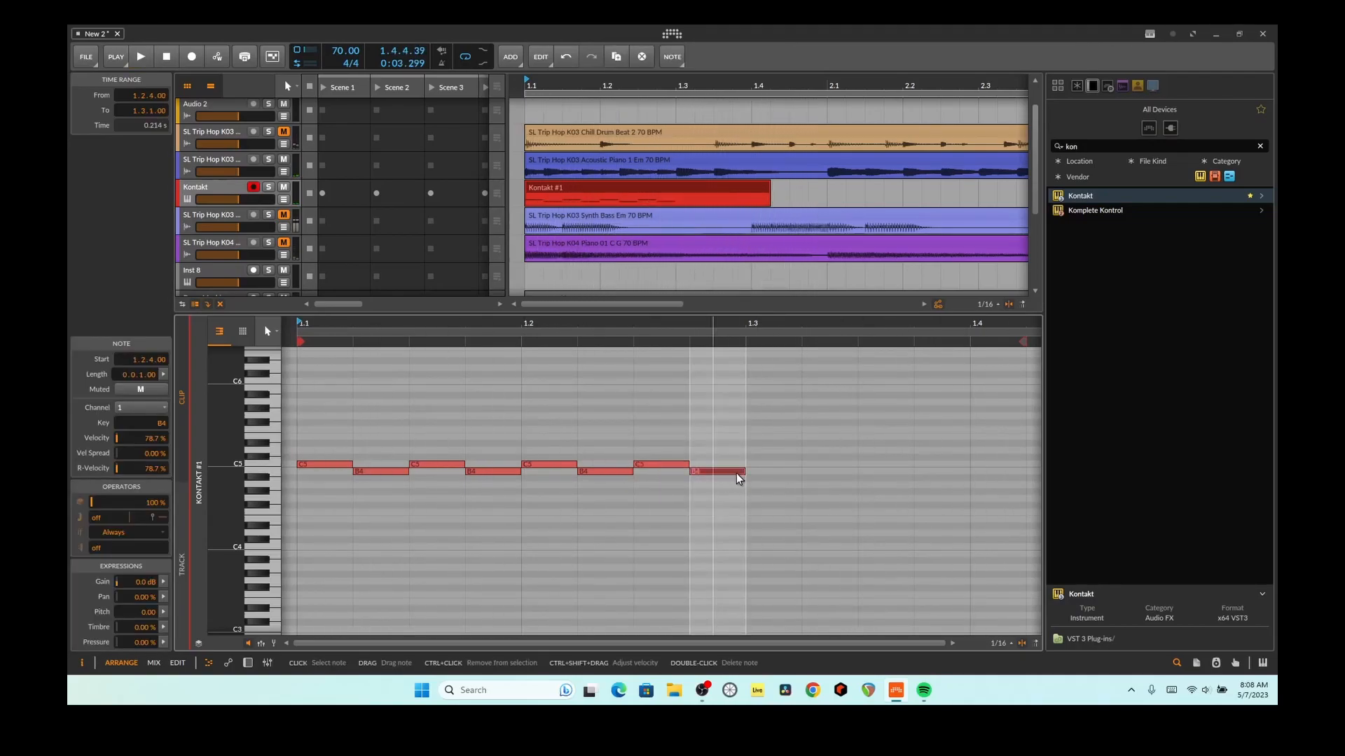
# Add an E4 note at 1.3.1 lengthened to two sixteenths, and a B4 note of the same length at 1.3.3
pyautogui.doubleClick(773, 520)
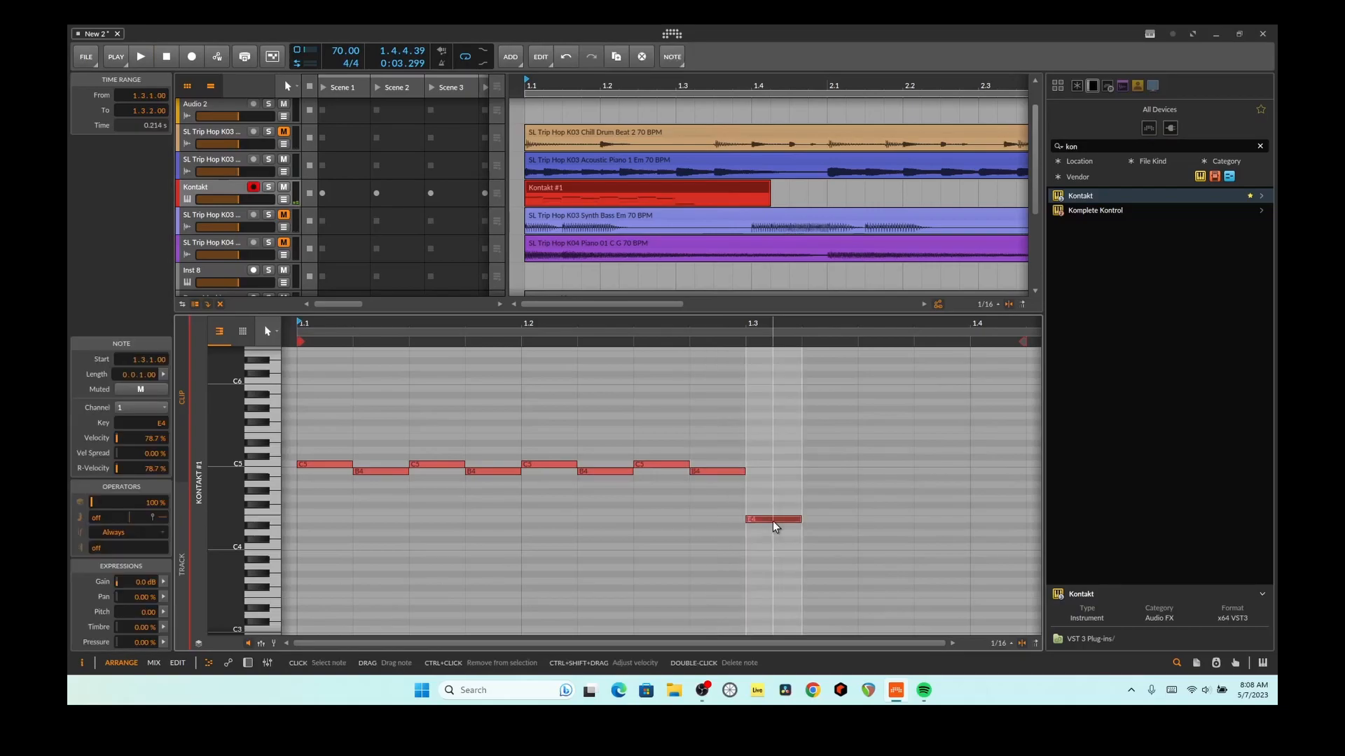
pyautogui.moveTo(803, 520); pyautogui.dragTo(837, 519)
pyautogui.doubleClick(870, 471)
# Play the Kontakt melody from 1.1 several times together with the acoustic piano loop to compare them
pyautogui.press('space')
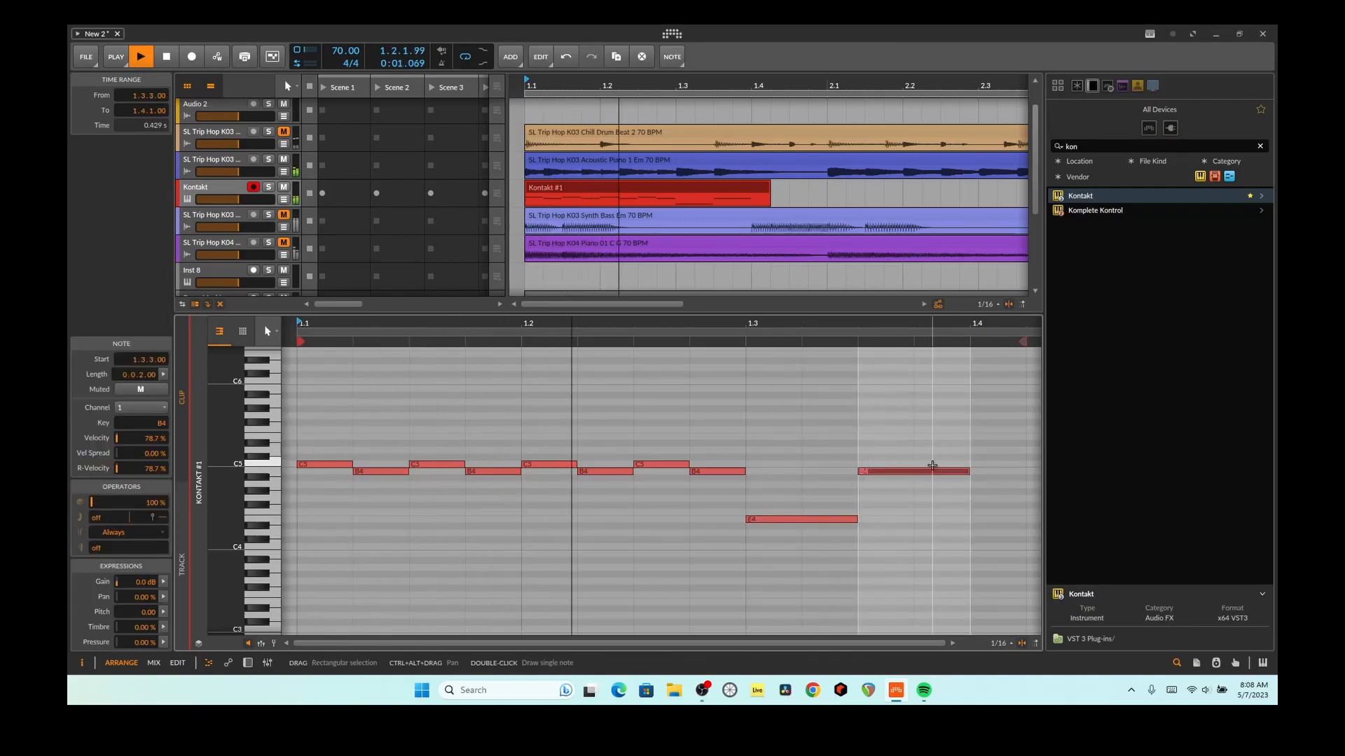
pyautogui.press('space')
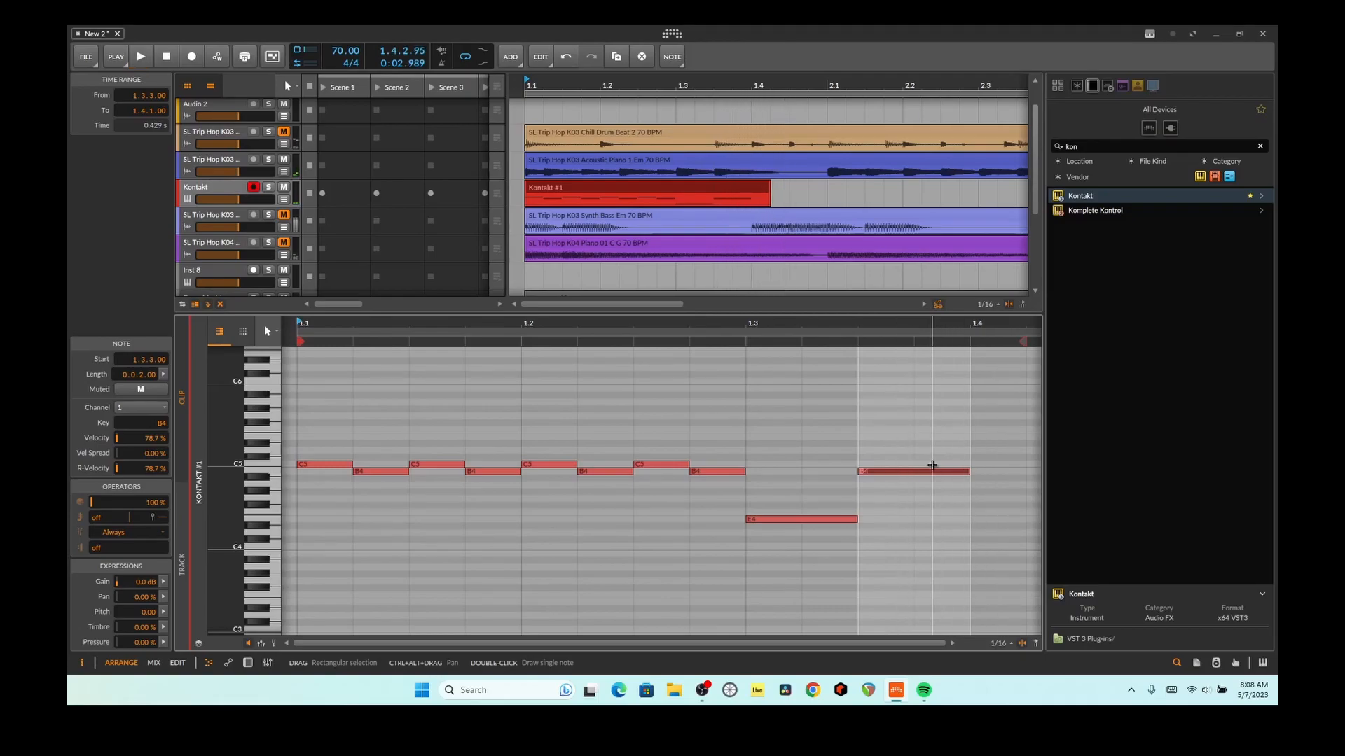
pyautogui.press('space')
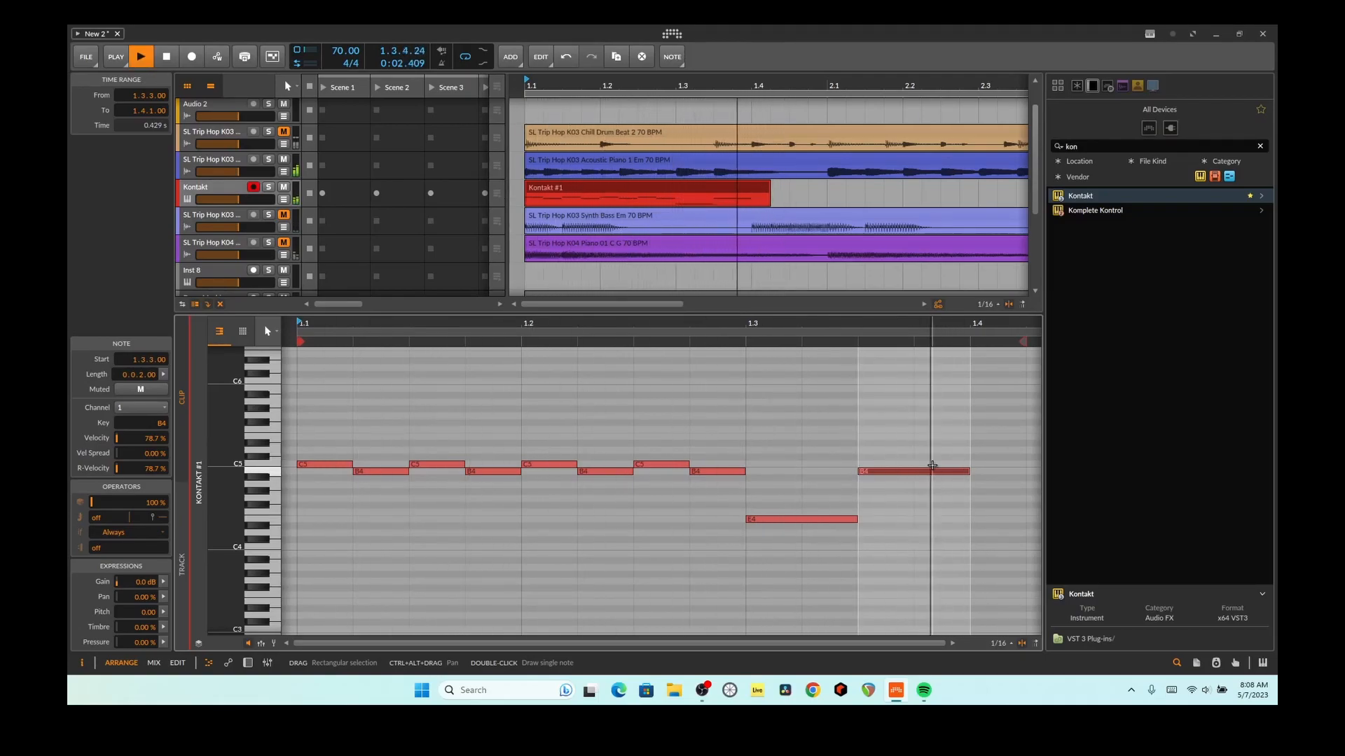
pyautogui.press('space')
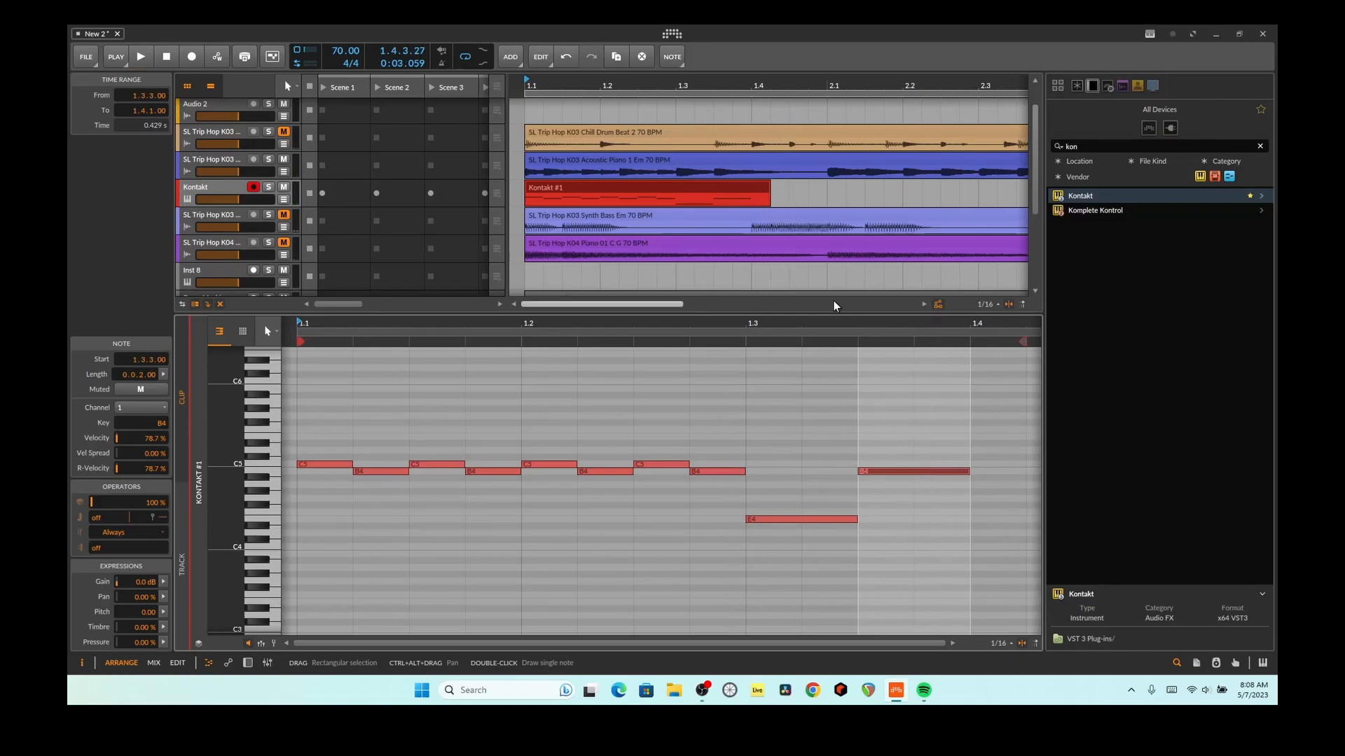
pyautogui.press('space')
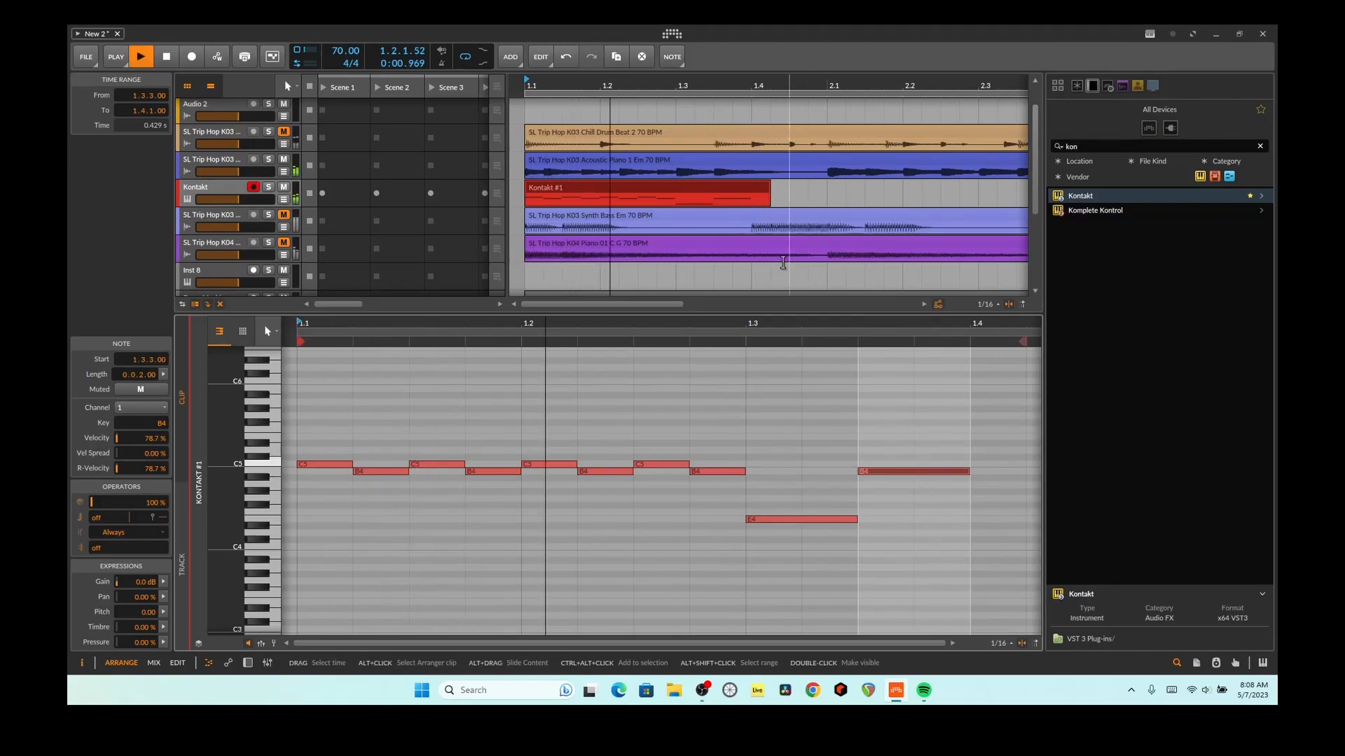
pyautogui.press('space')
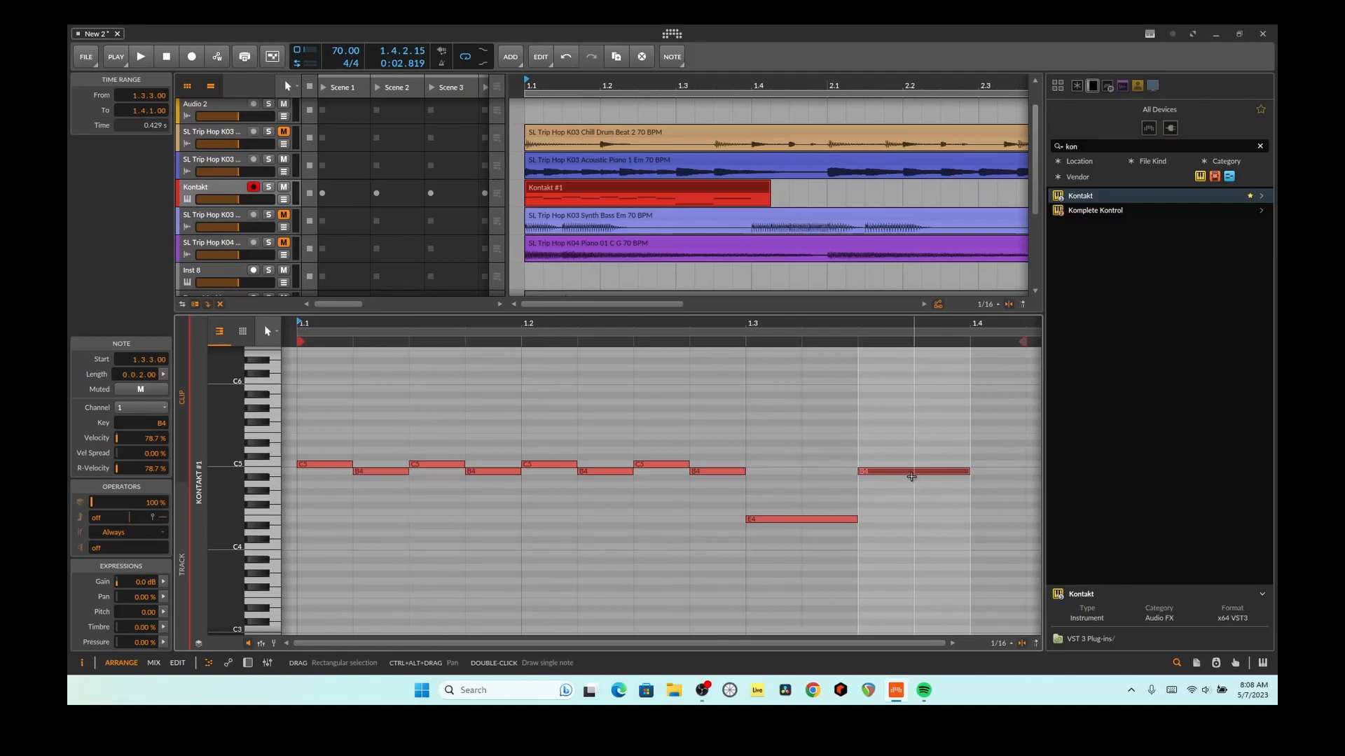
pyautogui.press('space')
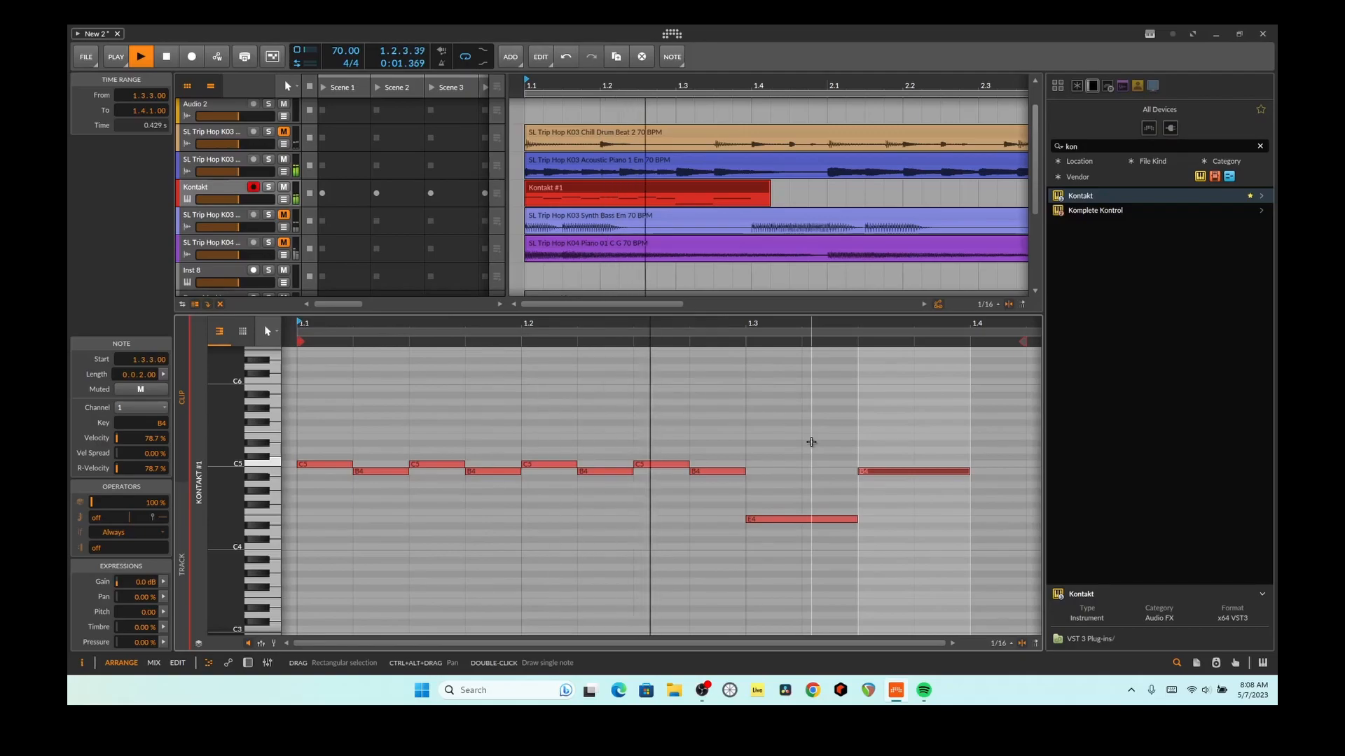
pyautogui.press('space')
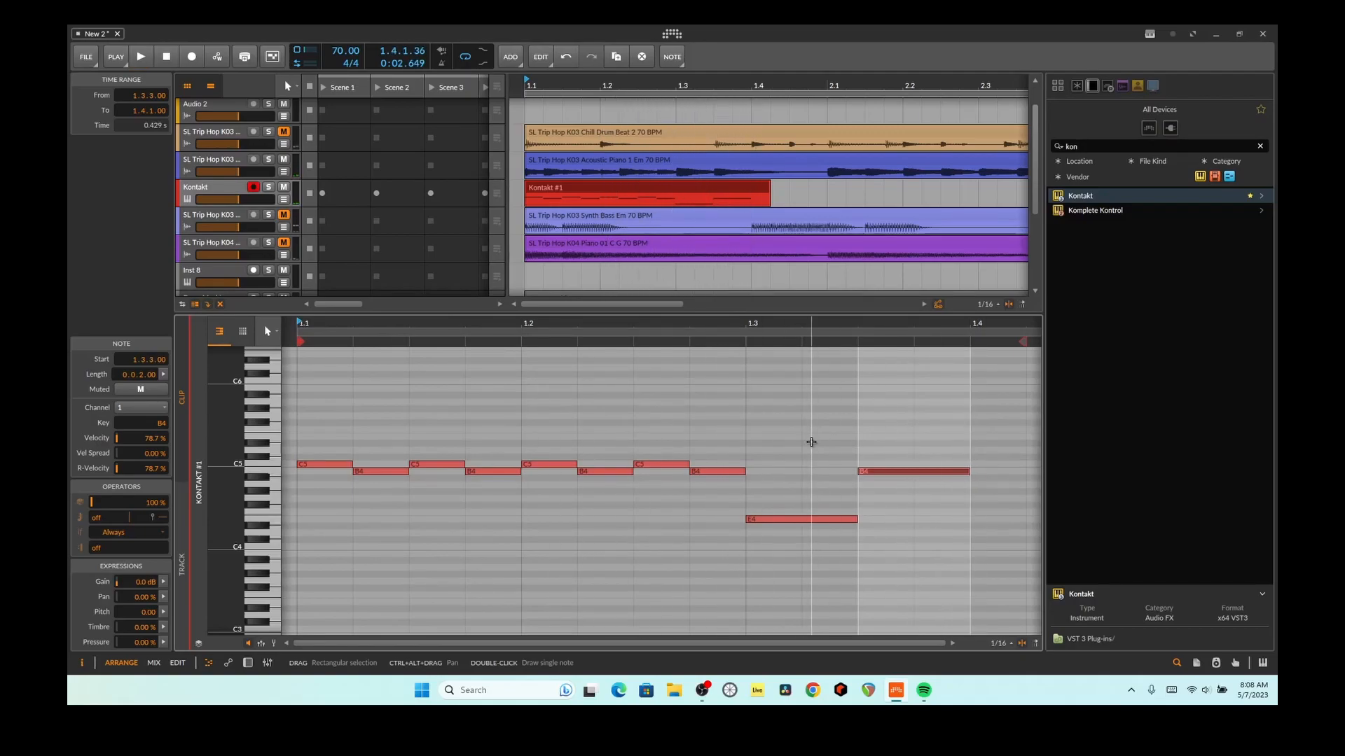
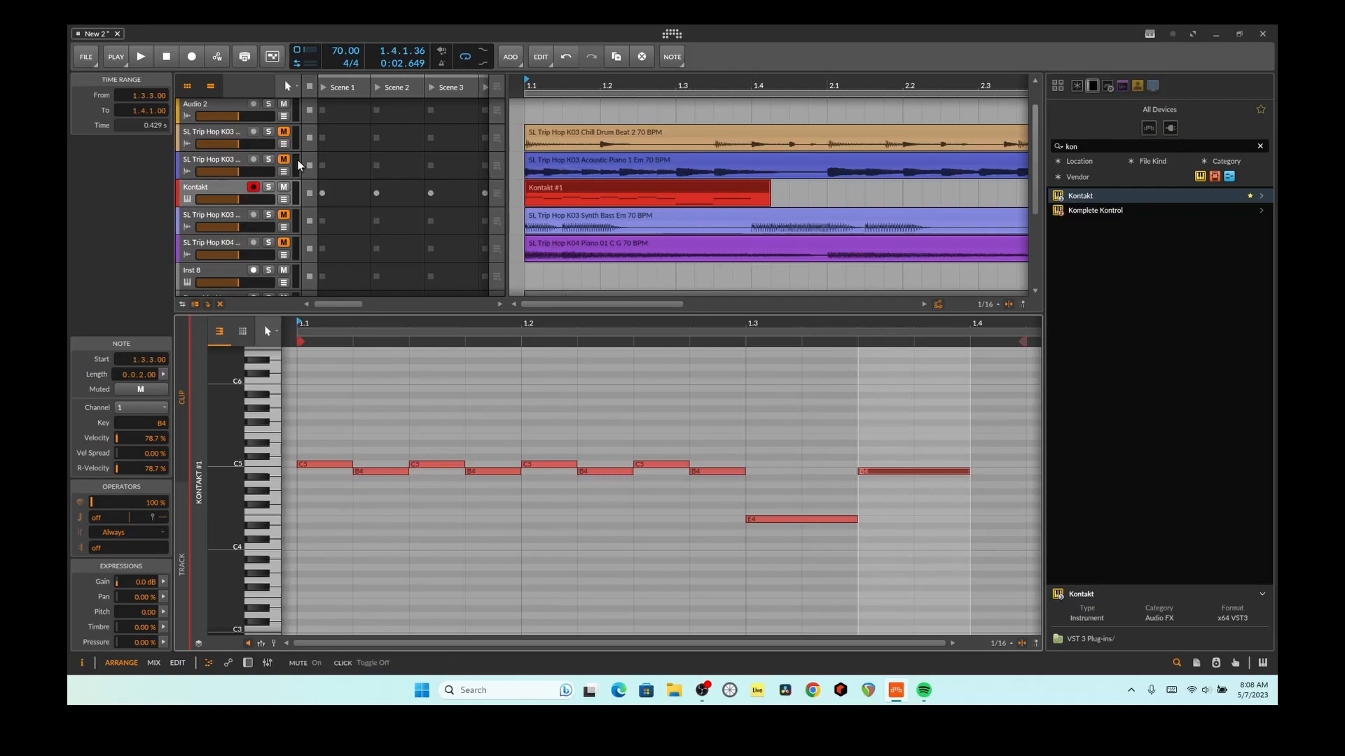
# Replay the finished Kontakt clip from bar 1 to check how its melody sounds with the bass and drums
pyautogui.press('space')
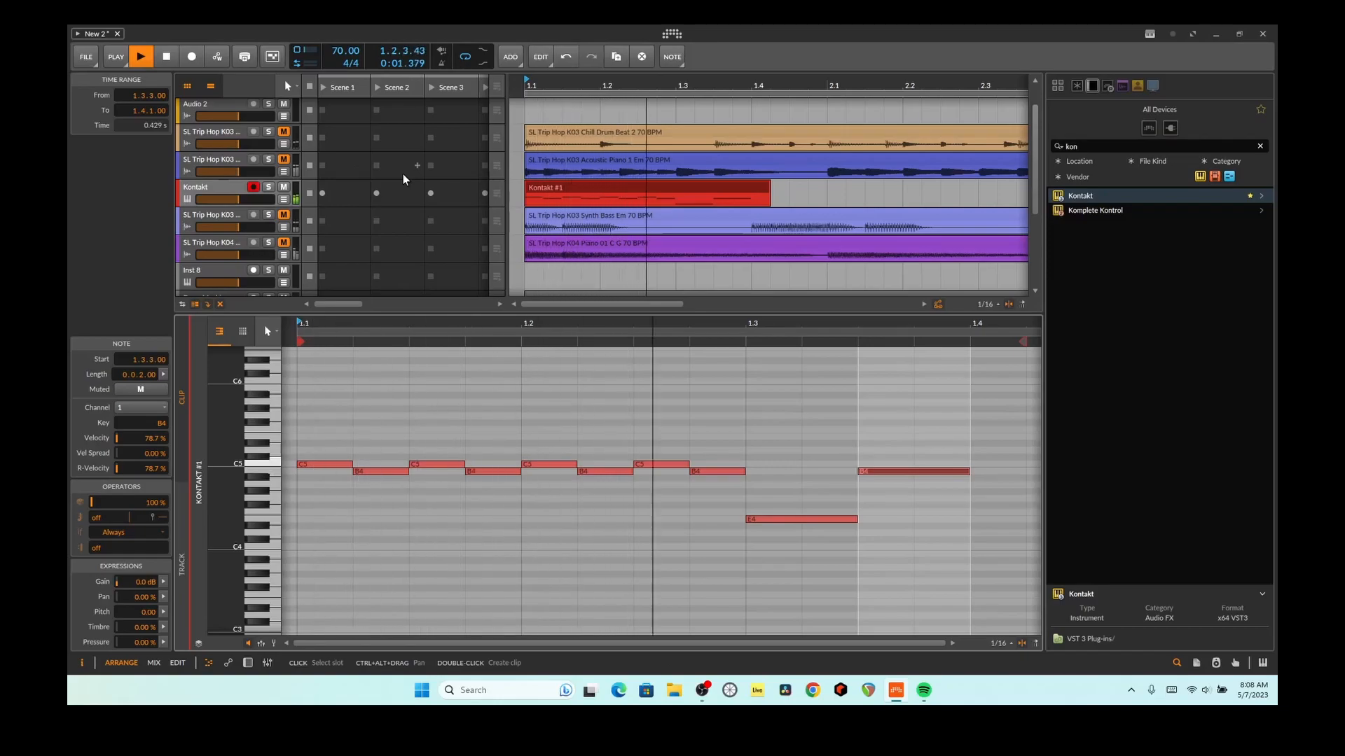
pyautogui.press('space')
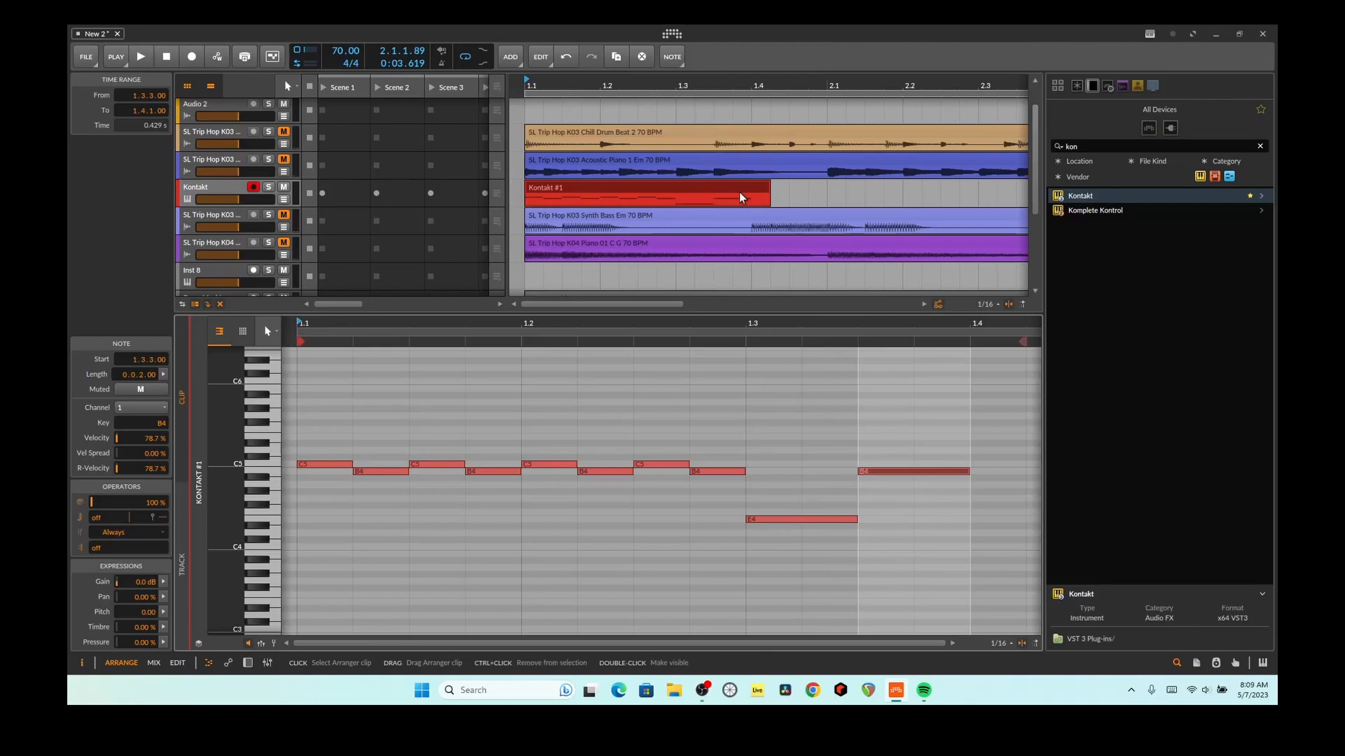
pyautogui.press('space')
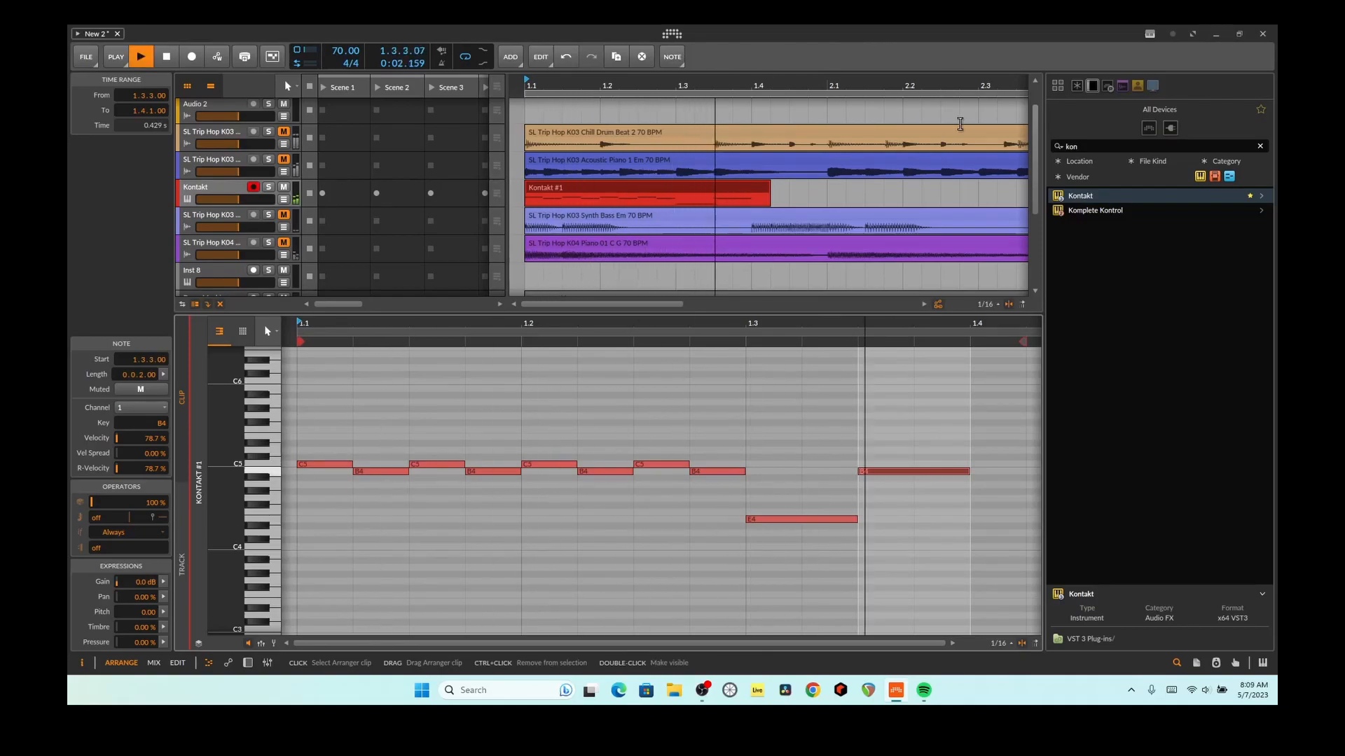
pyautogui.press('space')
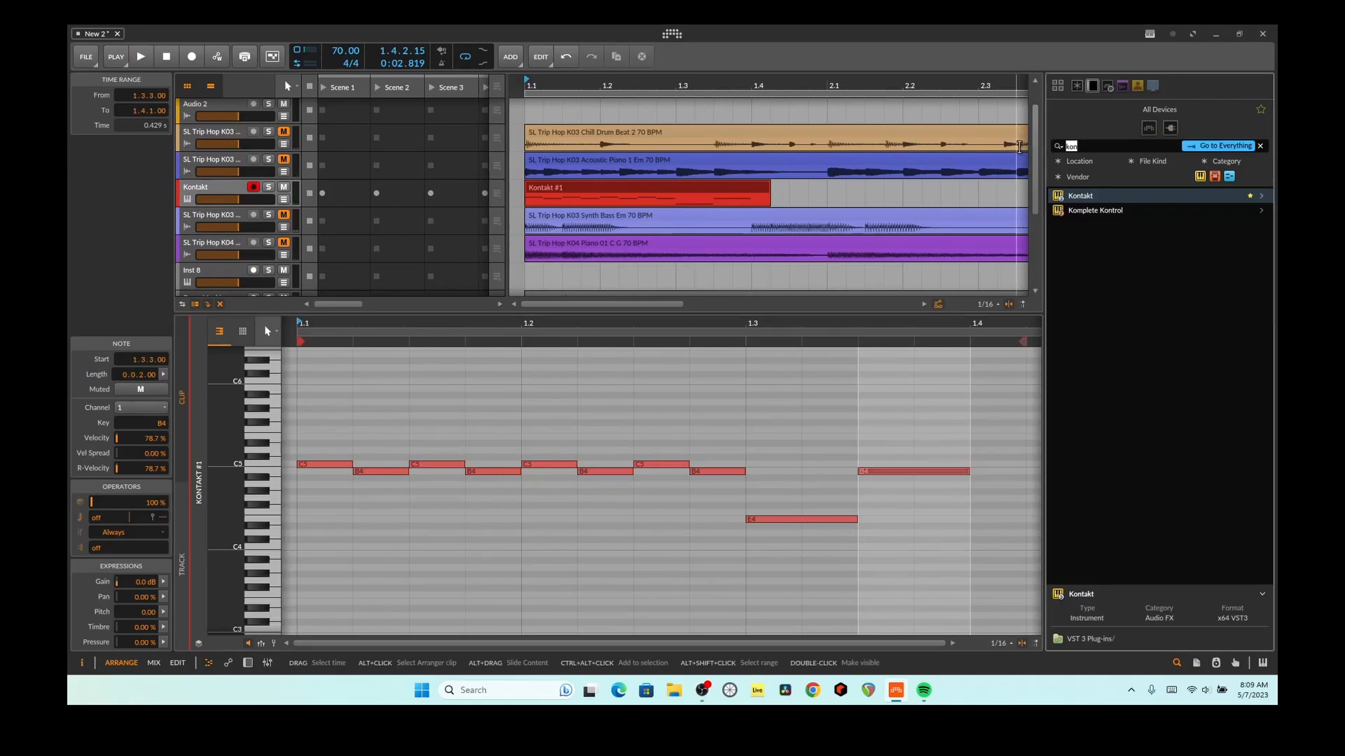
# Search the devices for "tras" and add iZotope Trash 2 after Kontakt in the Kontakt track's device chain
pyautogui.press('BackSpace')
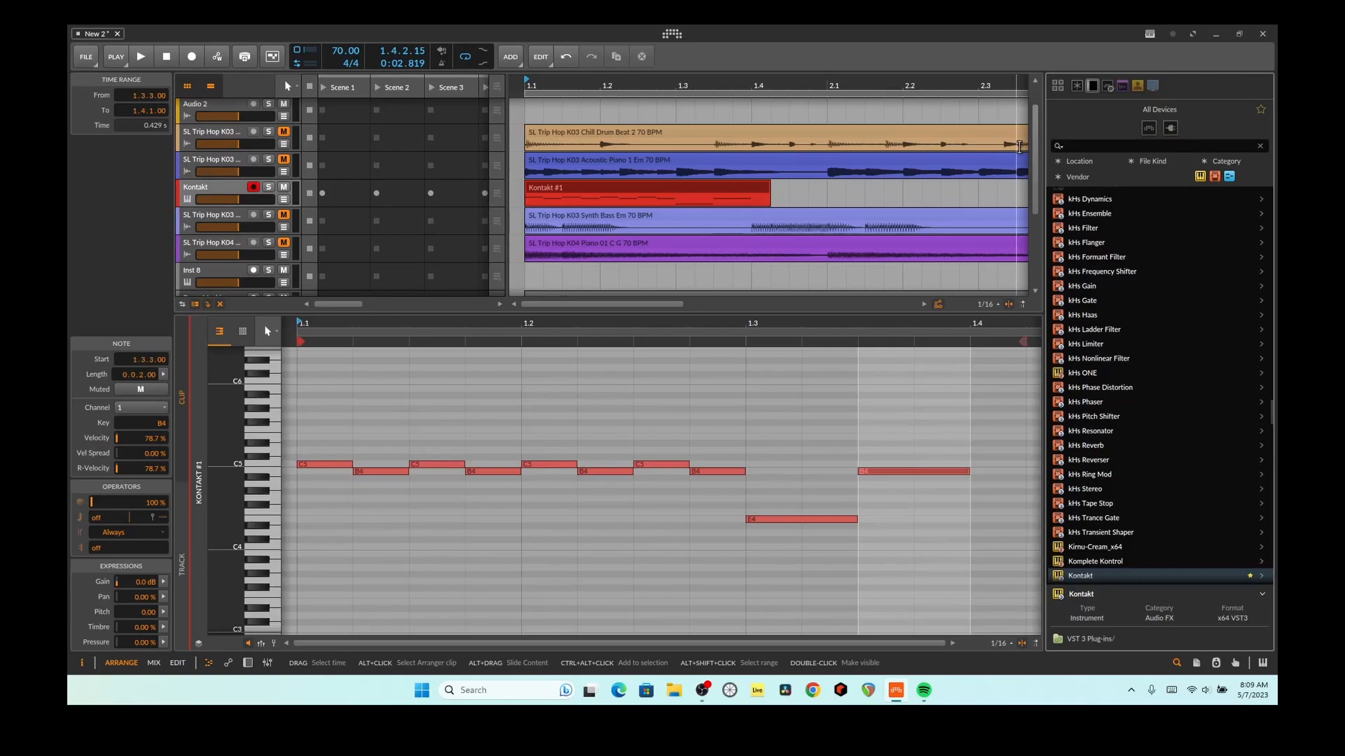
pyautogui.write('tras')
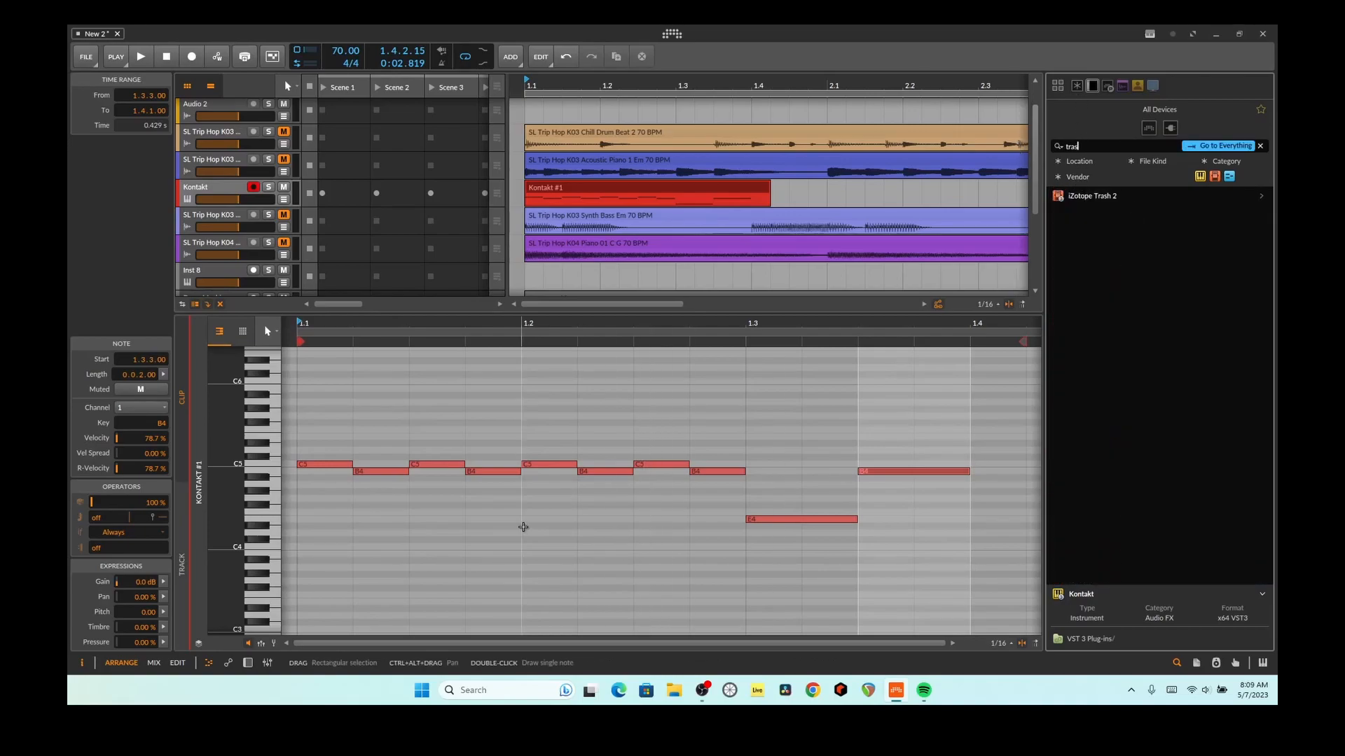
pyautogui.click(246, 662)
pyautogui.moveTo(1069, 196); pyautogui.dragTo(592, 554)
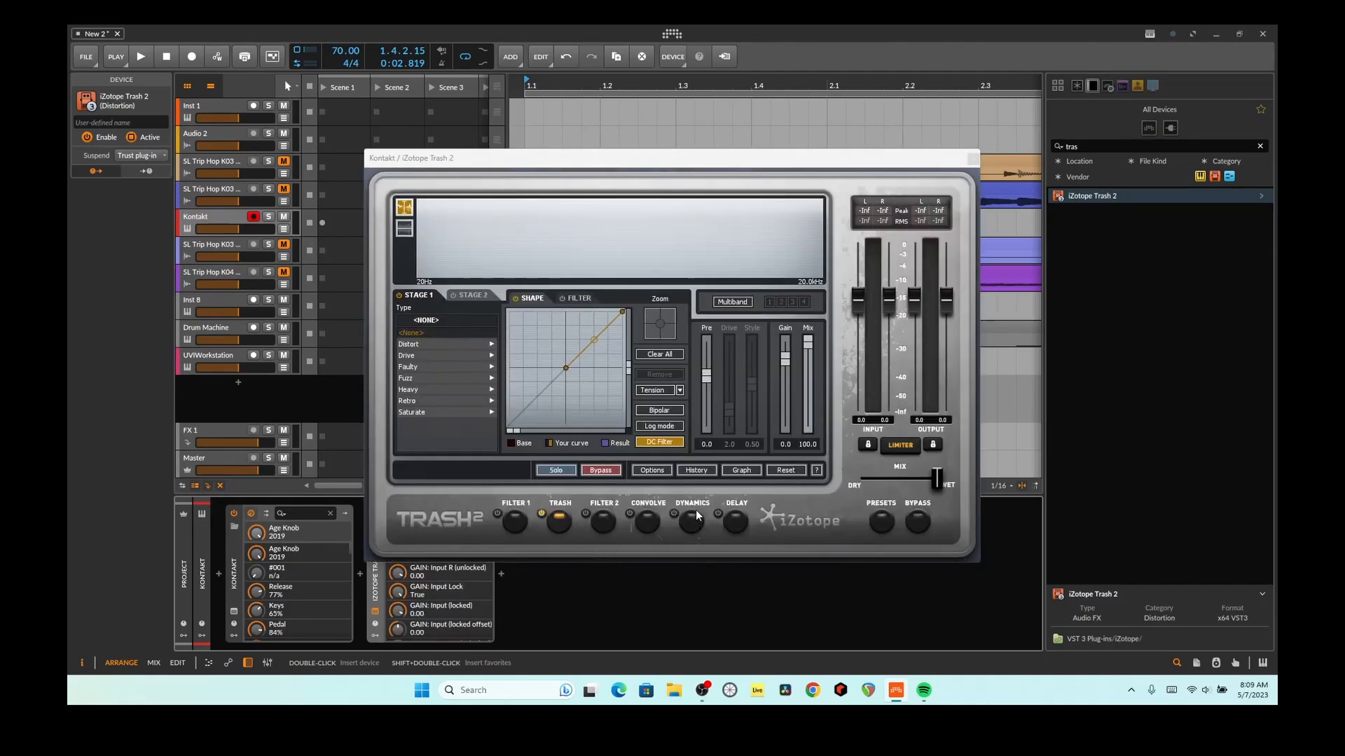
# Open Trash 2's preset manager, load the Heavy preset Listening Outside, and play the beat to hear it
pyautogui.click(880, 522)
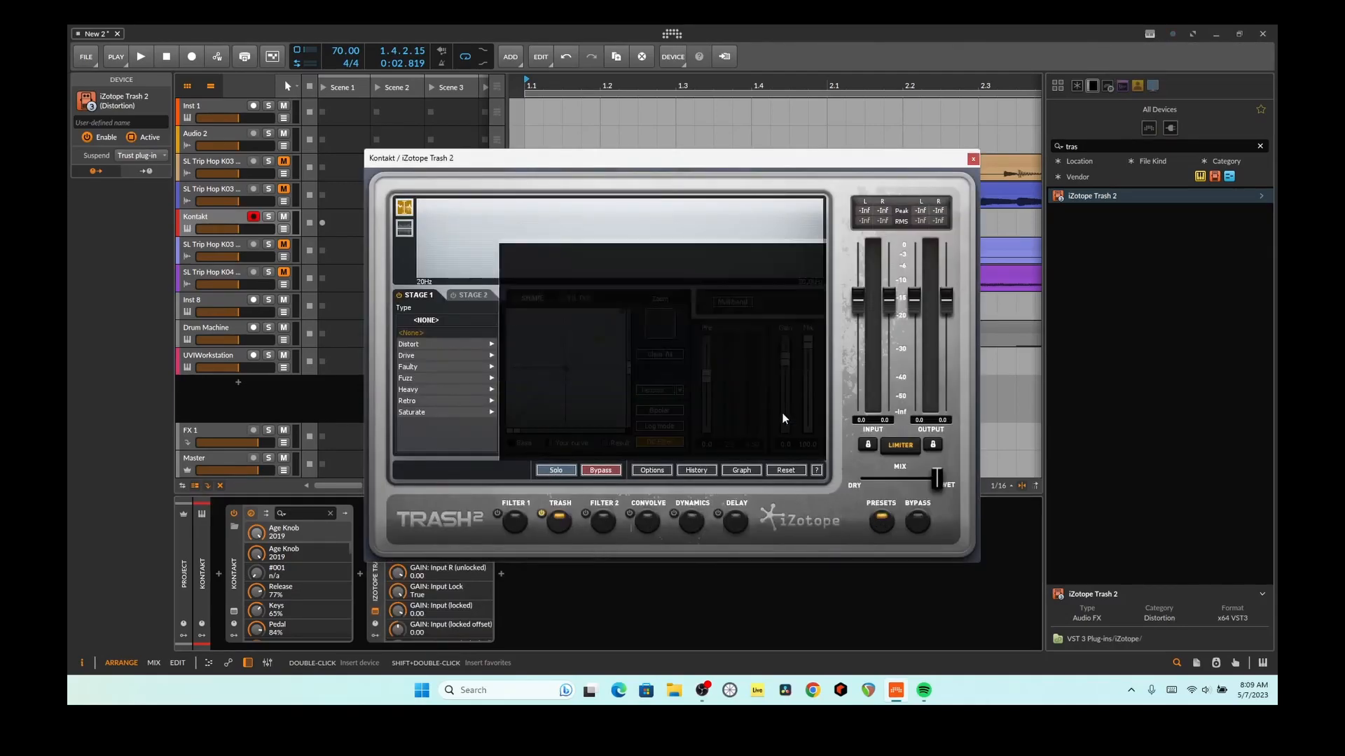
pyautogui.scroll(-3, 589, 336)
pyautogui.scroll(-7, 590, 335)
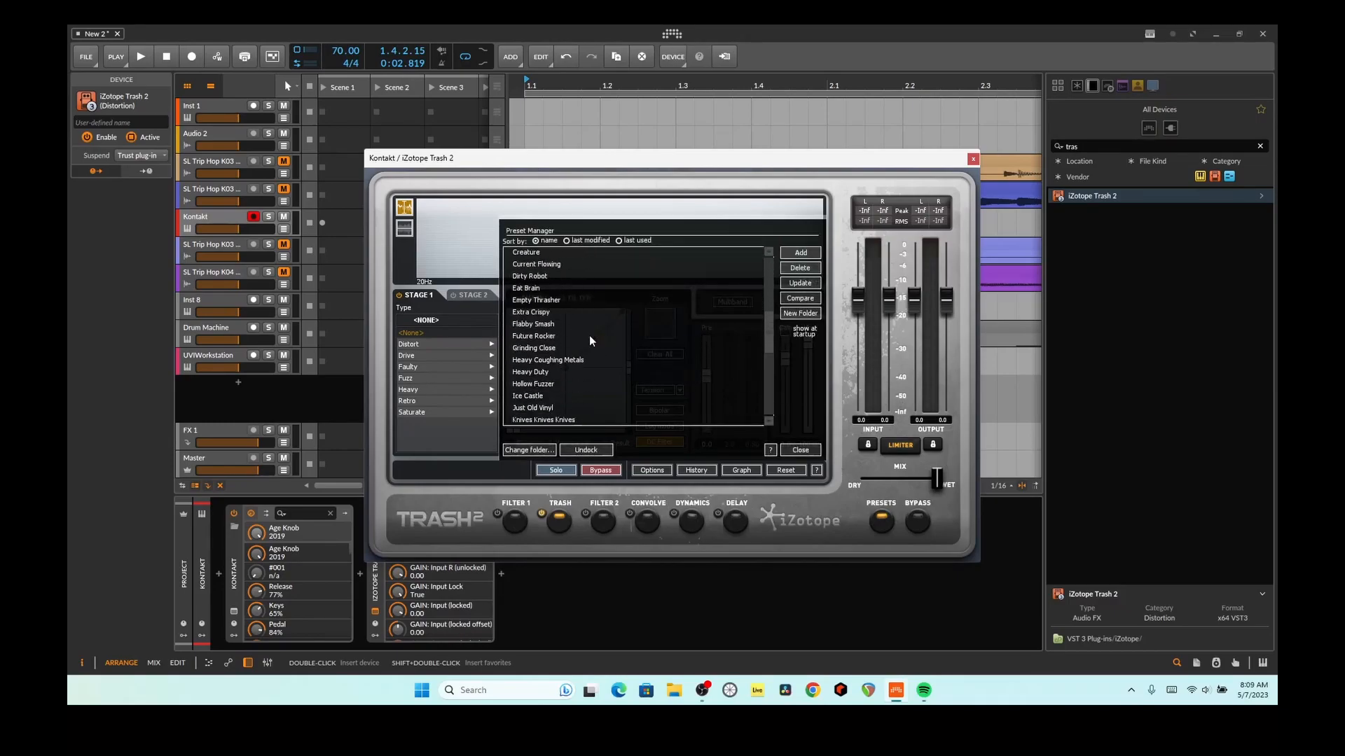
pyautogui.click(577, 347)
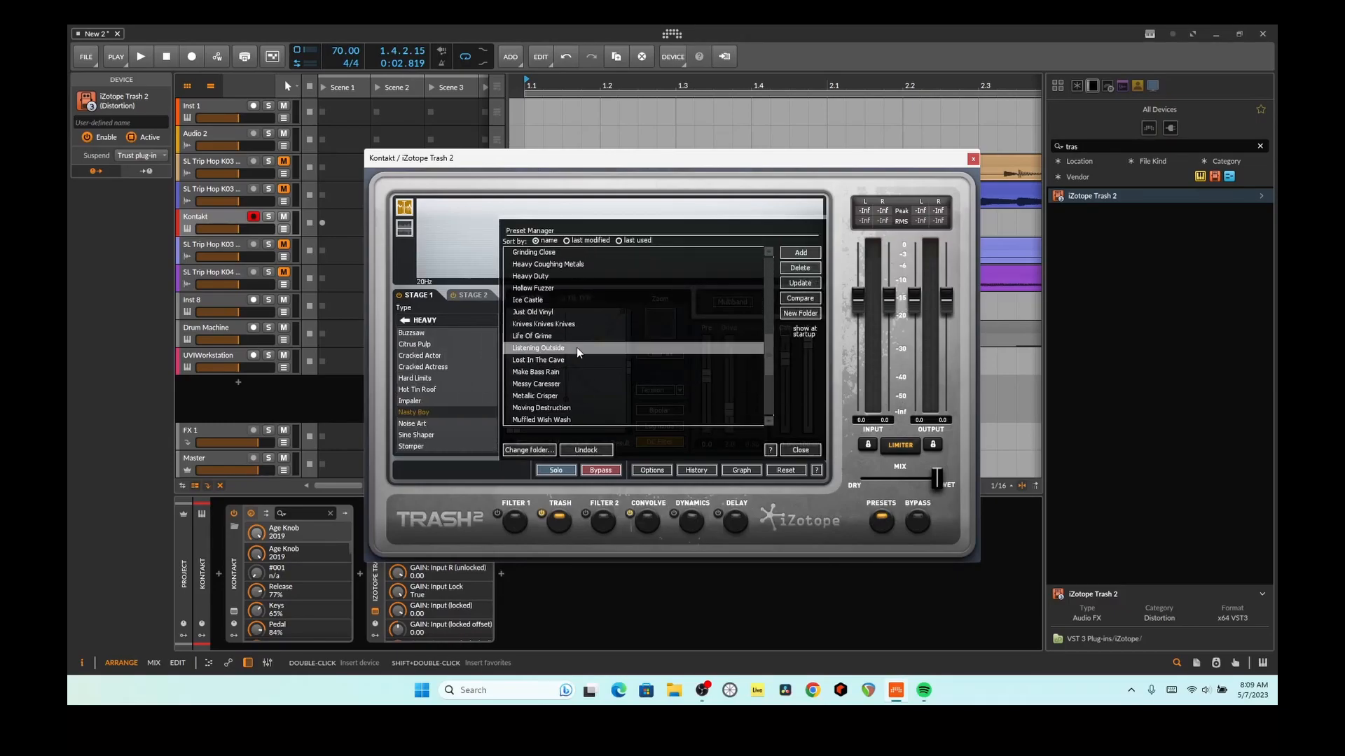
pyautogui.click(605, 26)
pyautogui.press('space')
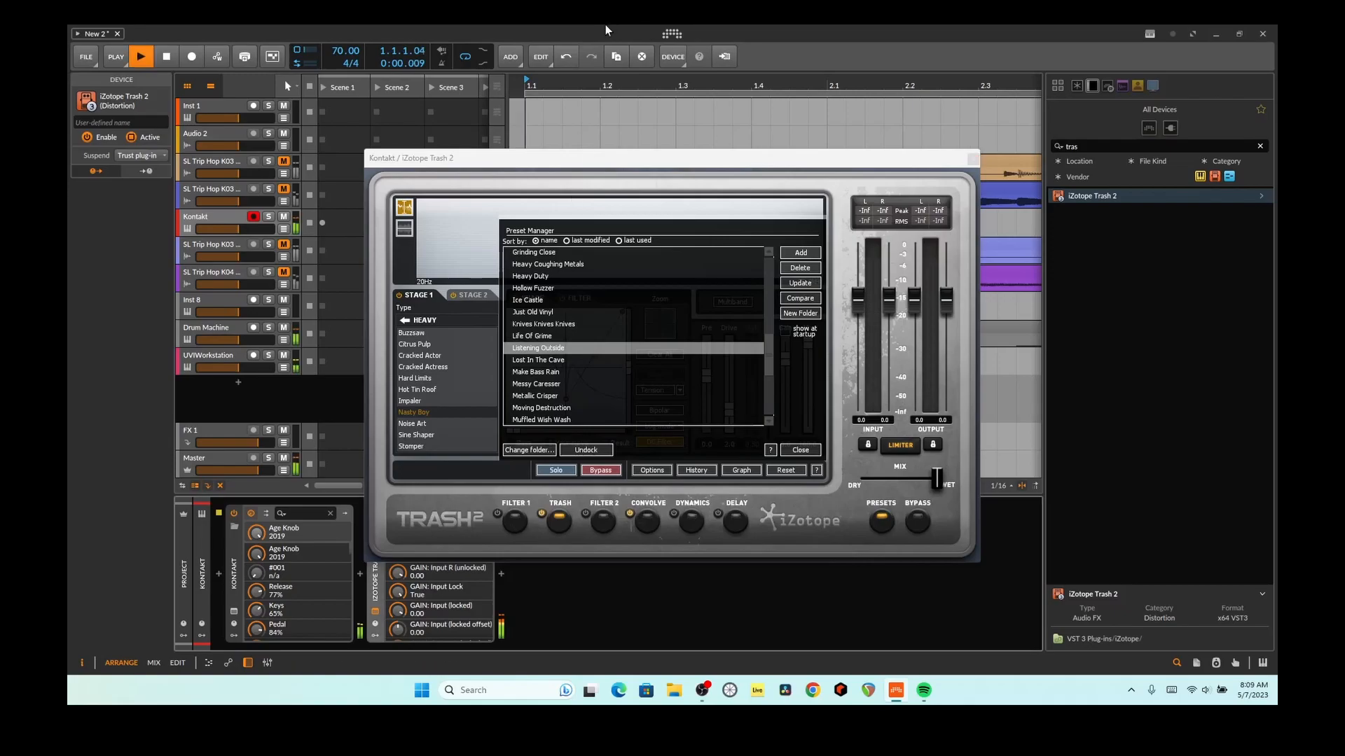
pyautogui.press('space')
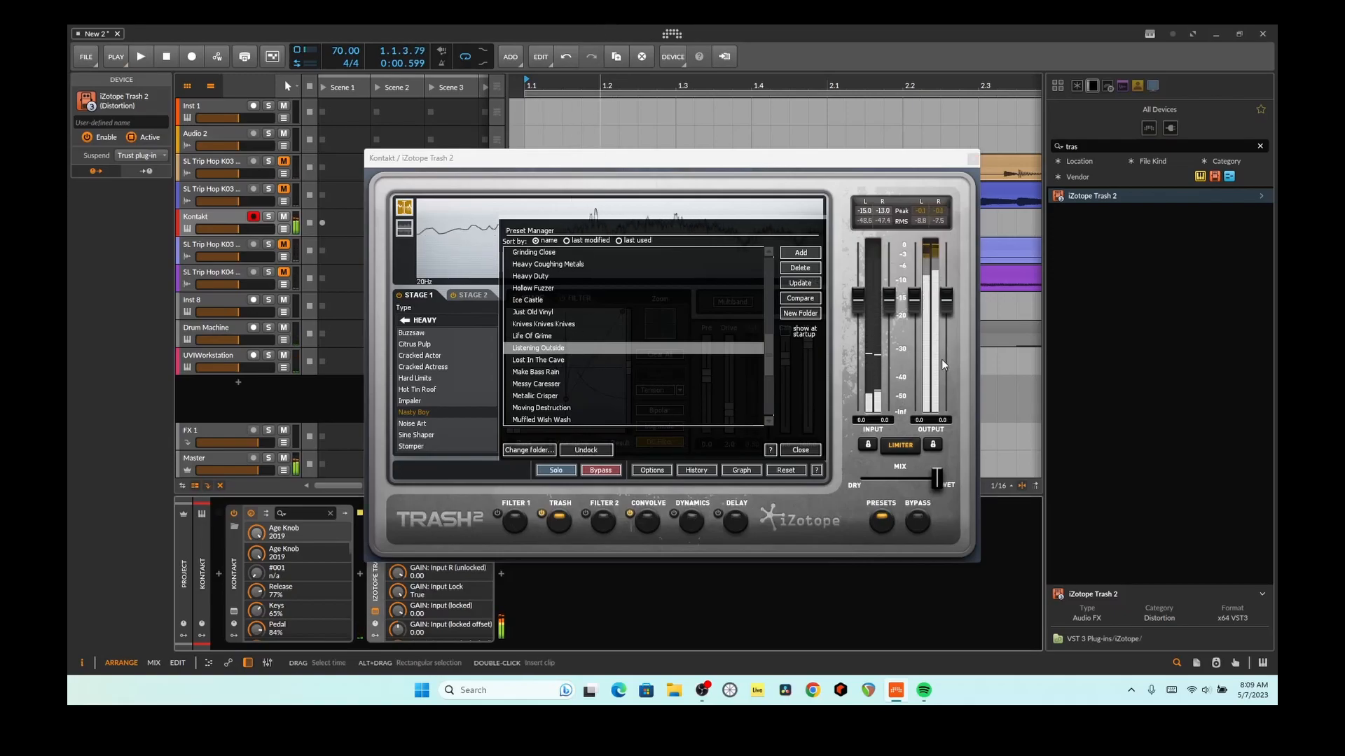
# Try lowering Trash 2's output to -20 dB, load the Make Bass Rain preset instead, and close the plug-in window
pyautogui.moveTo(922, 326); pyautogui.dragTo(922, 420)
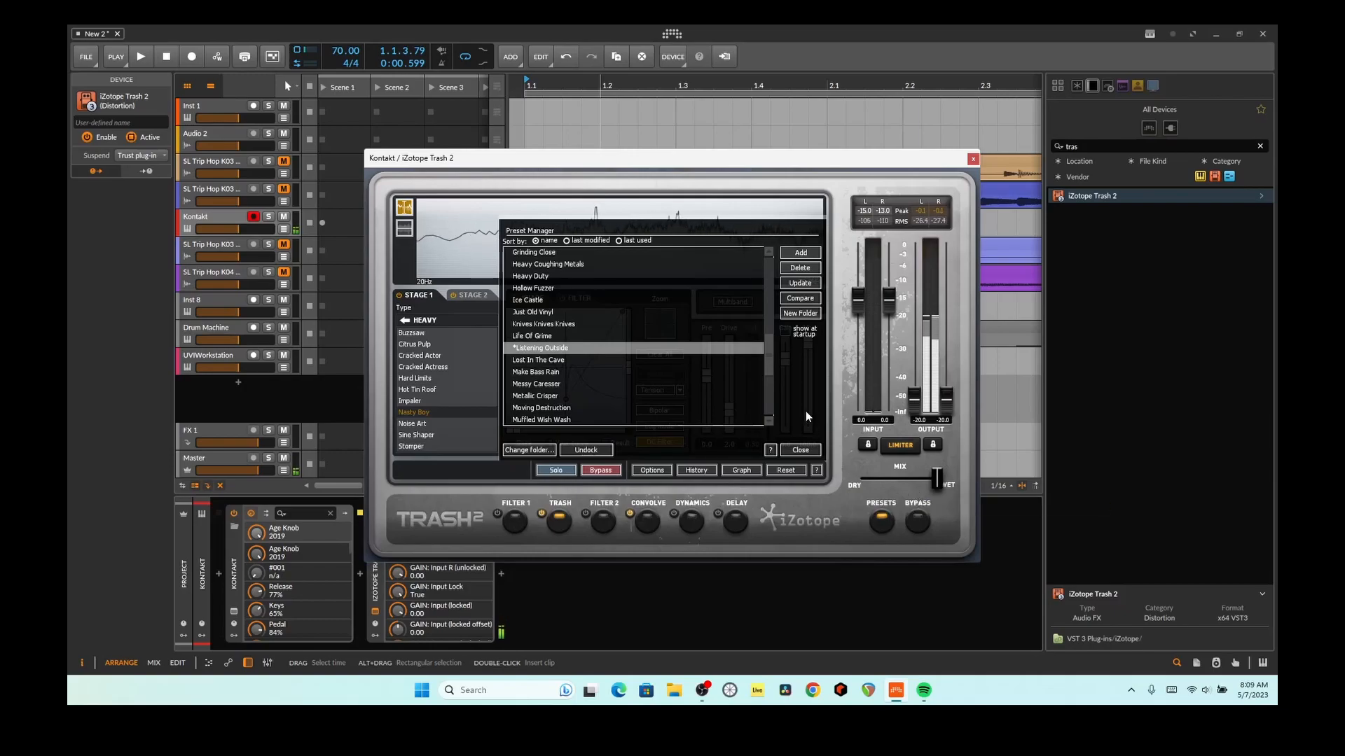
pyautogui.click(610, 383)
pyautogui.click(611, 371)
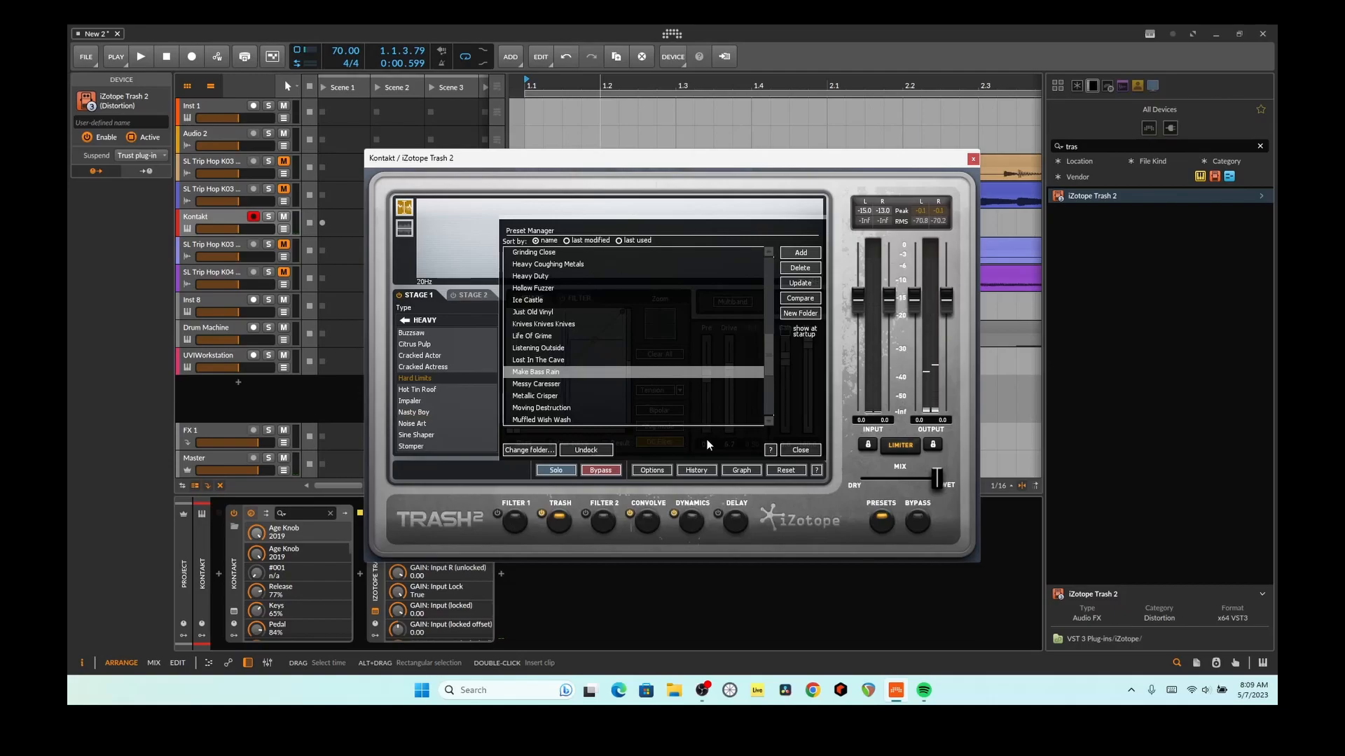
pyautogui.click(973, 159)
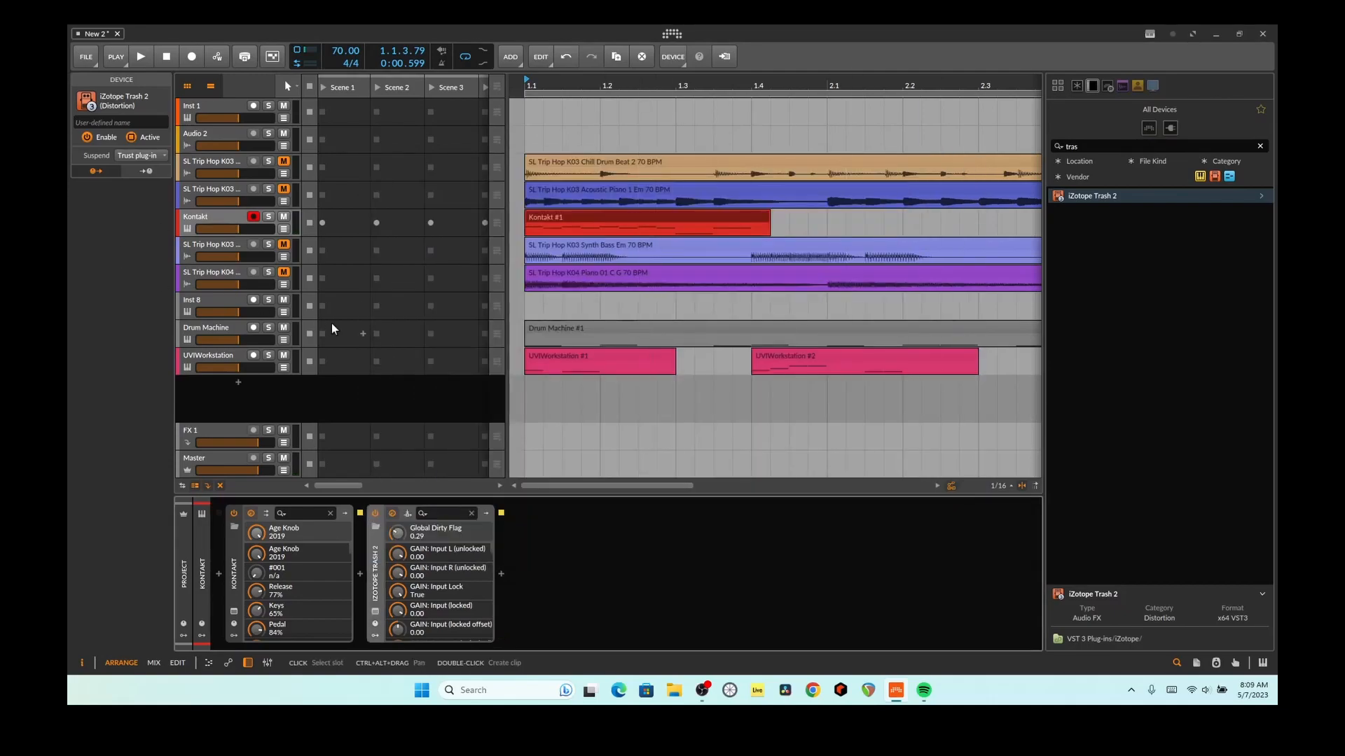
# Search the devices for "lim" and add a Peak Limiter to the Master track
pyautogui.click(199, 458)
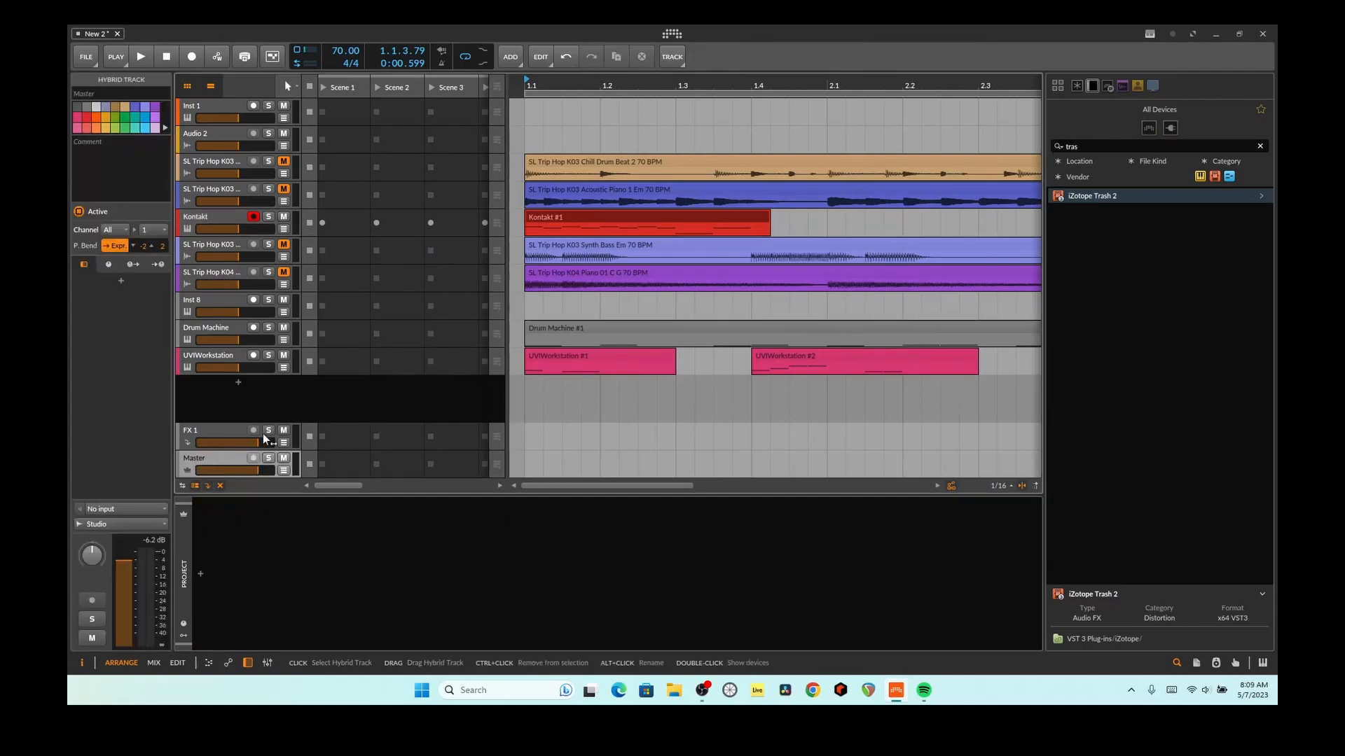
pyautogui.click(1089, 147)
pyautogui.write('lim')
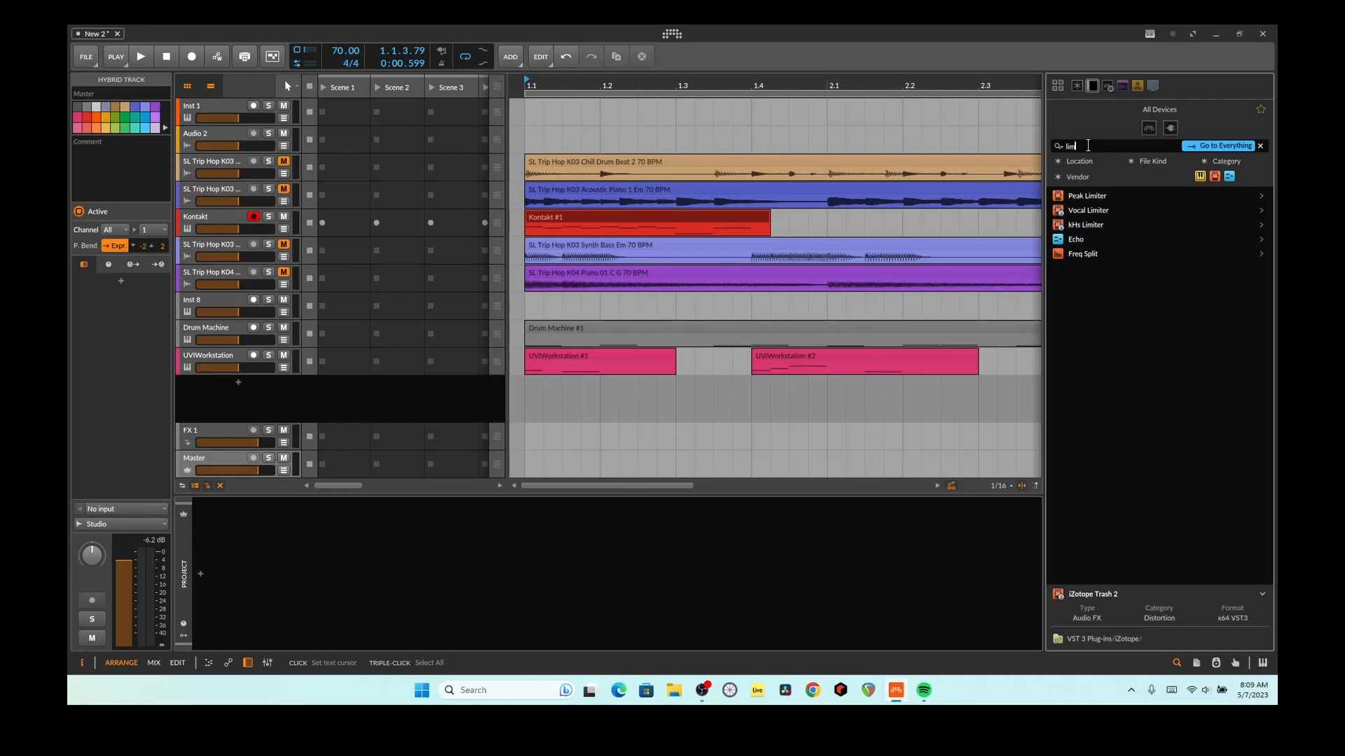
pyautogui.moveTo(1087, 196); pyautogui.dragTo(837, 597)
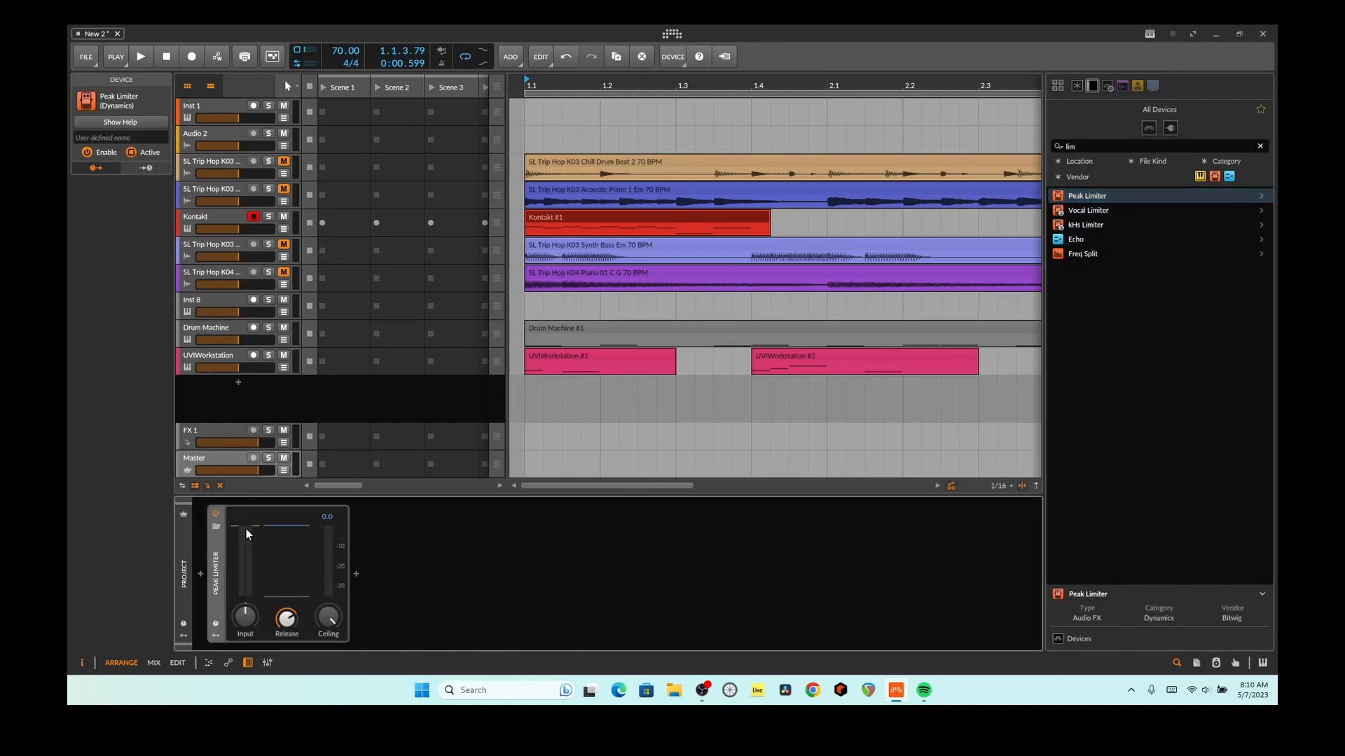
# Lower the Peak Limiter's ceiling on the Master track, playing the beat repeatedly to check the level
pyautogui.moveTo(252, 535); pyautogui.dragTo(254, 536)
pyautogui.press('space')
pyautogui.press('space')
pyautogui.press('space')
pyautogui.press('space')
pyautogui.moveTo(258, 561); pyautogui.dragTo(258, 578)
pyautogui.press('space')
pyautogui.press('space')
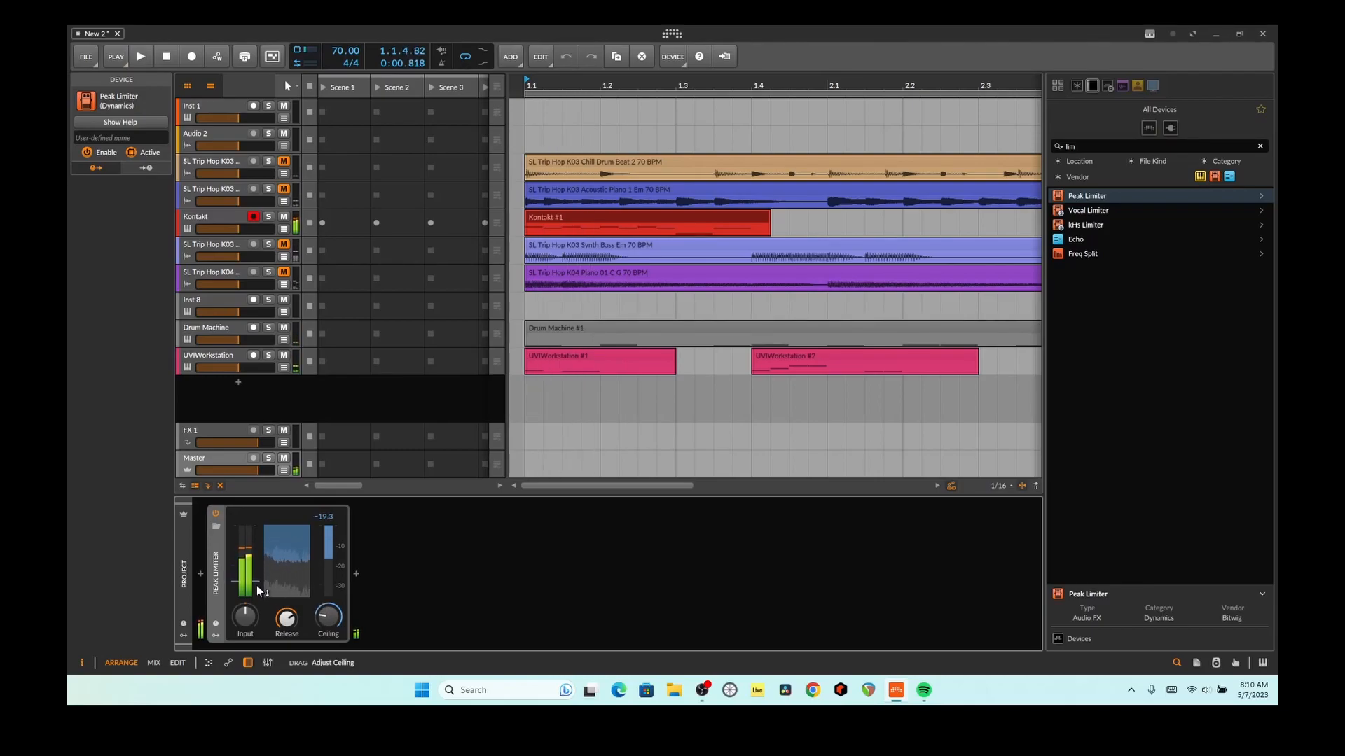
pyautogui.press('space')
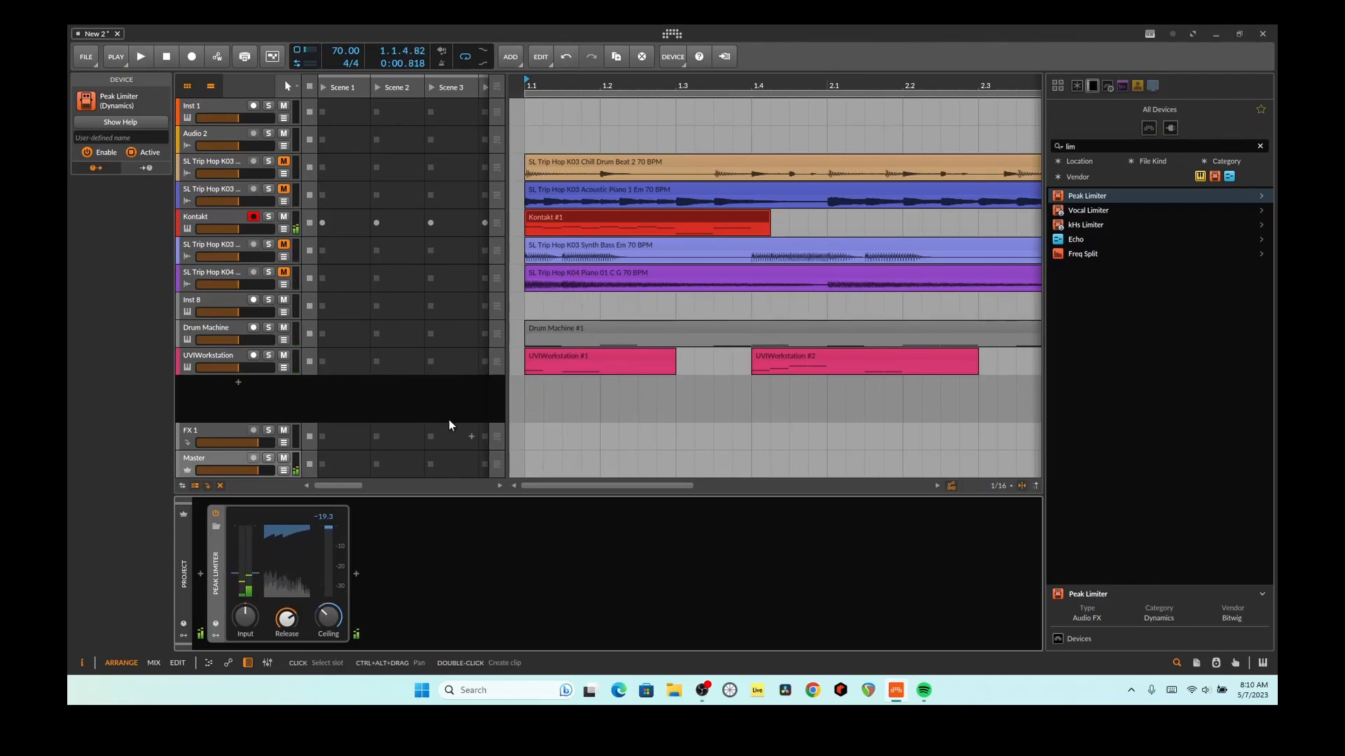
pyautogui.press('space')
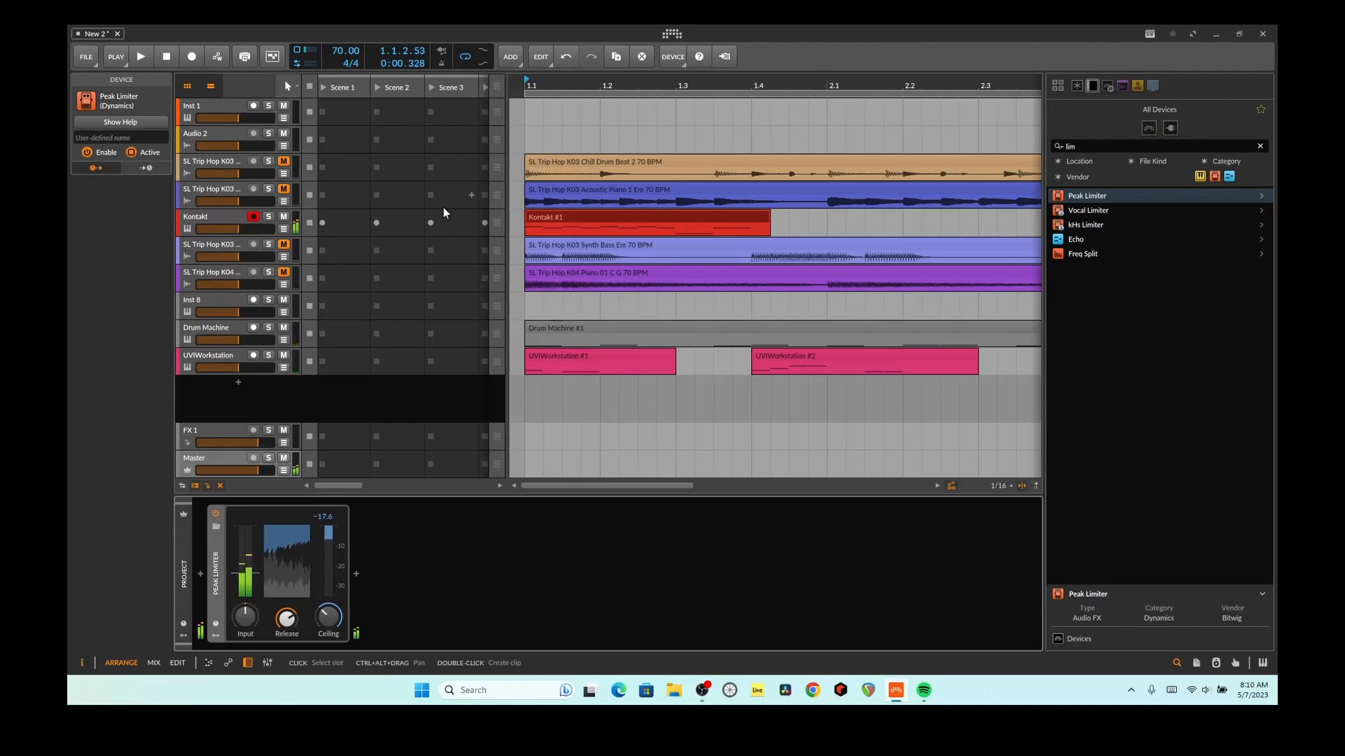
# Reopen Trash 2 on the Kontakt track, load Add Muscle from the Subtle preset folder, and play the beat
pyautogui.click(203, 217)
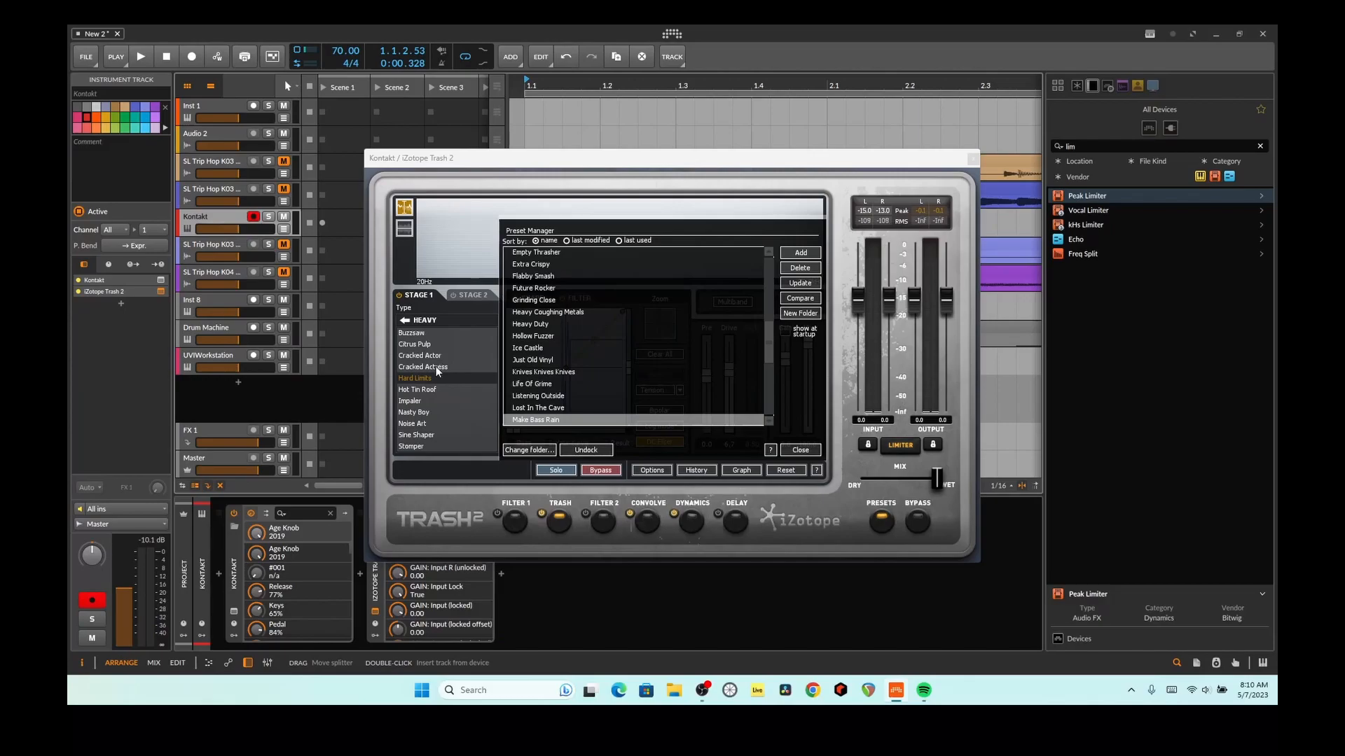
pyautogui.scroll(7, 612, 279)
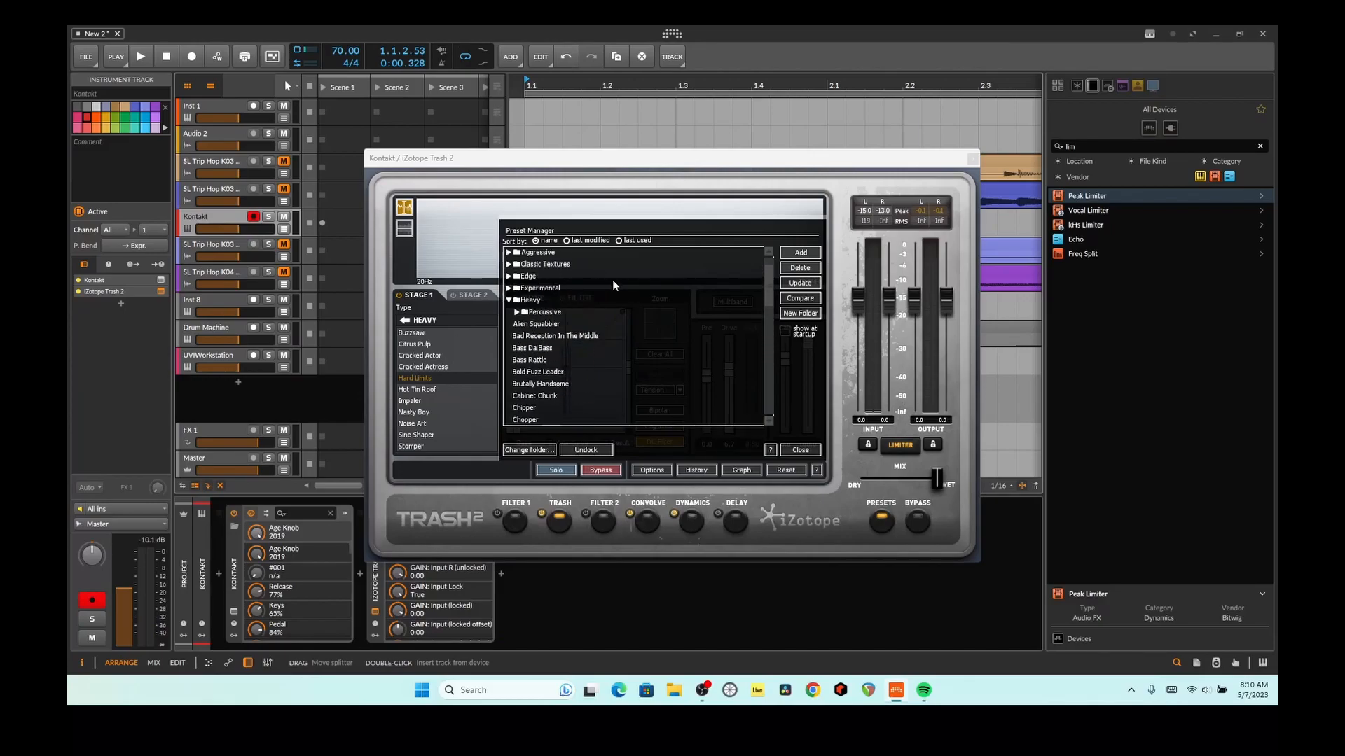
pyautogui.click(509, 312)
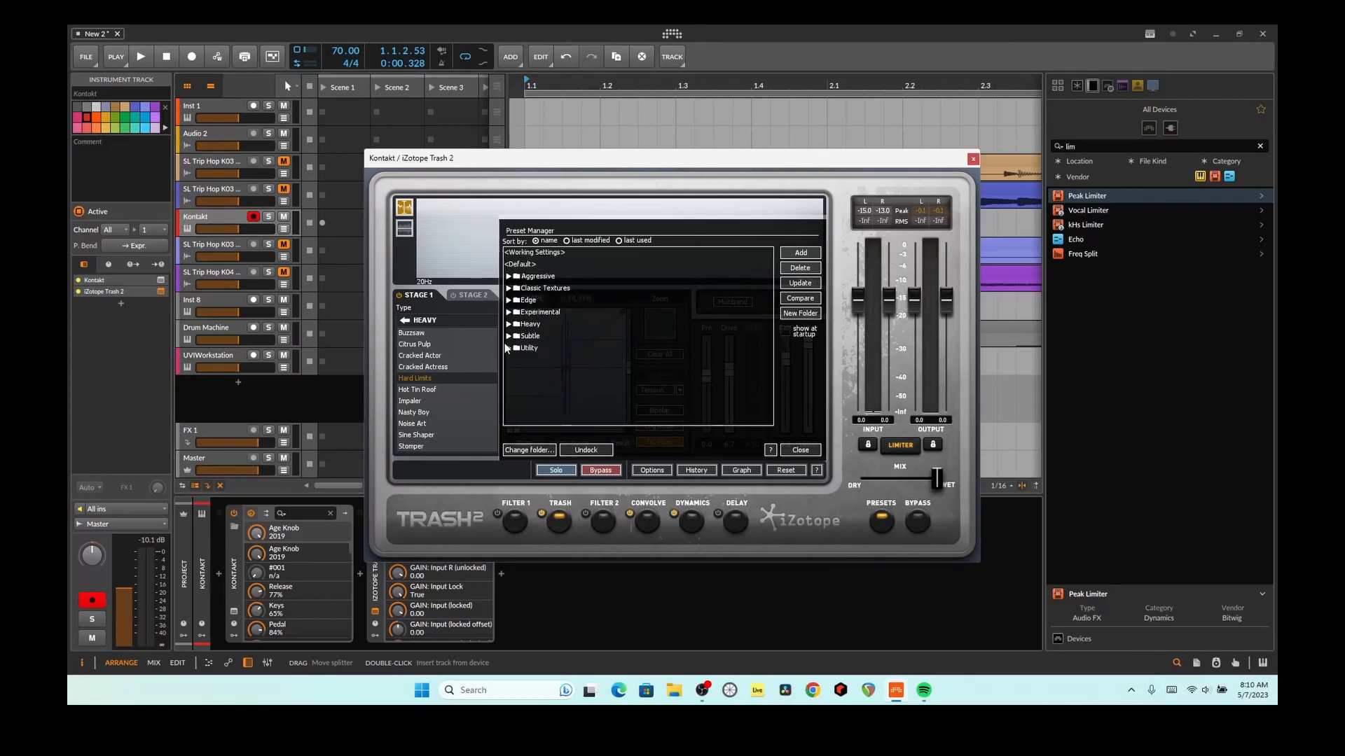
pyautogui.click(508, 337)
pyautogui.click(535, 372)
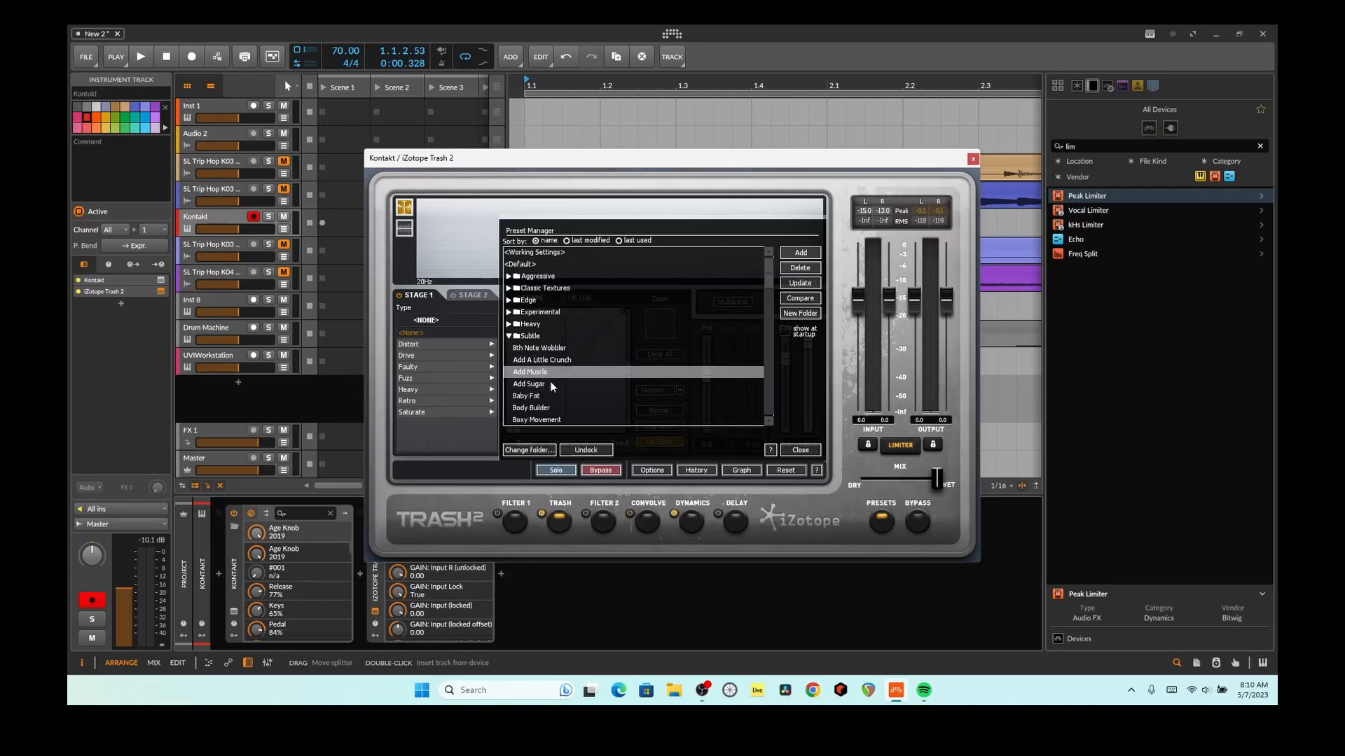
pyautogui.press('space')
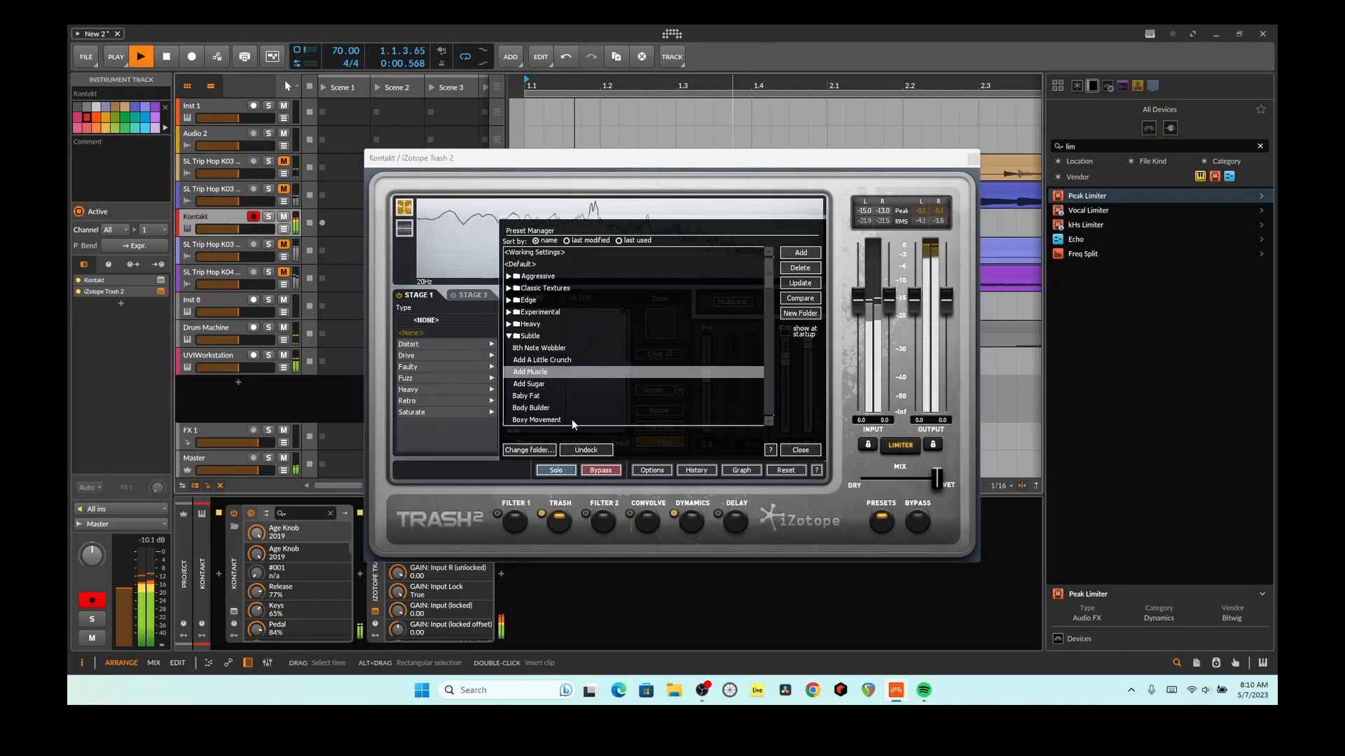
# Audition the Subtle presets Add Sugar and Baby Fat in Trash 2, replaying the beat from the start with each
pyautogui.click(570, 386)
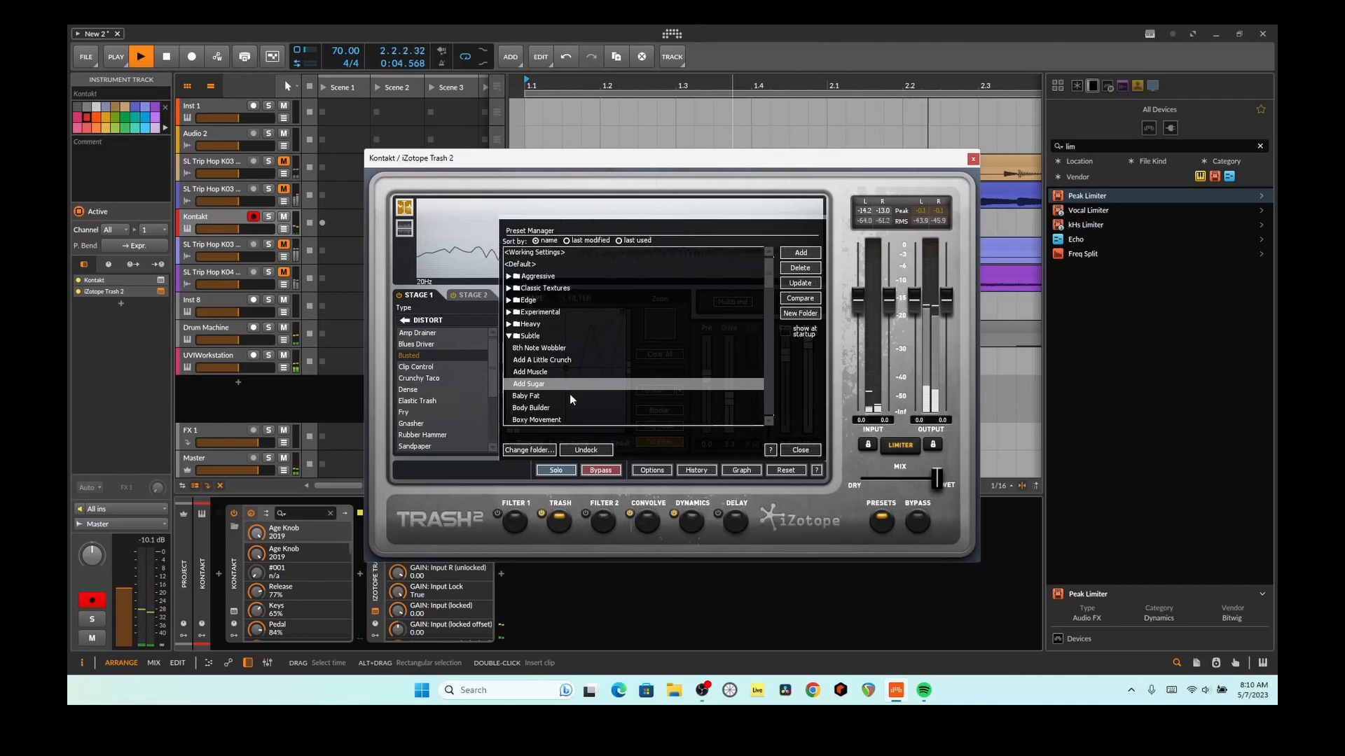
pyautogui.click(766, 30)
pyautogui.press('space')
pyautogui.press('space')
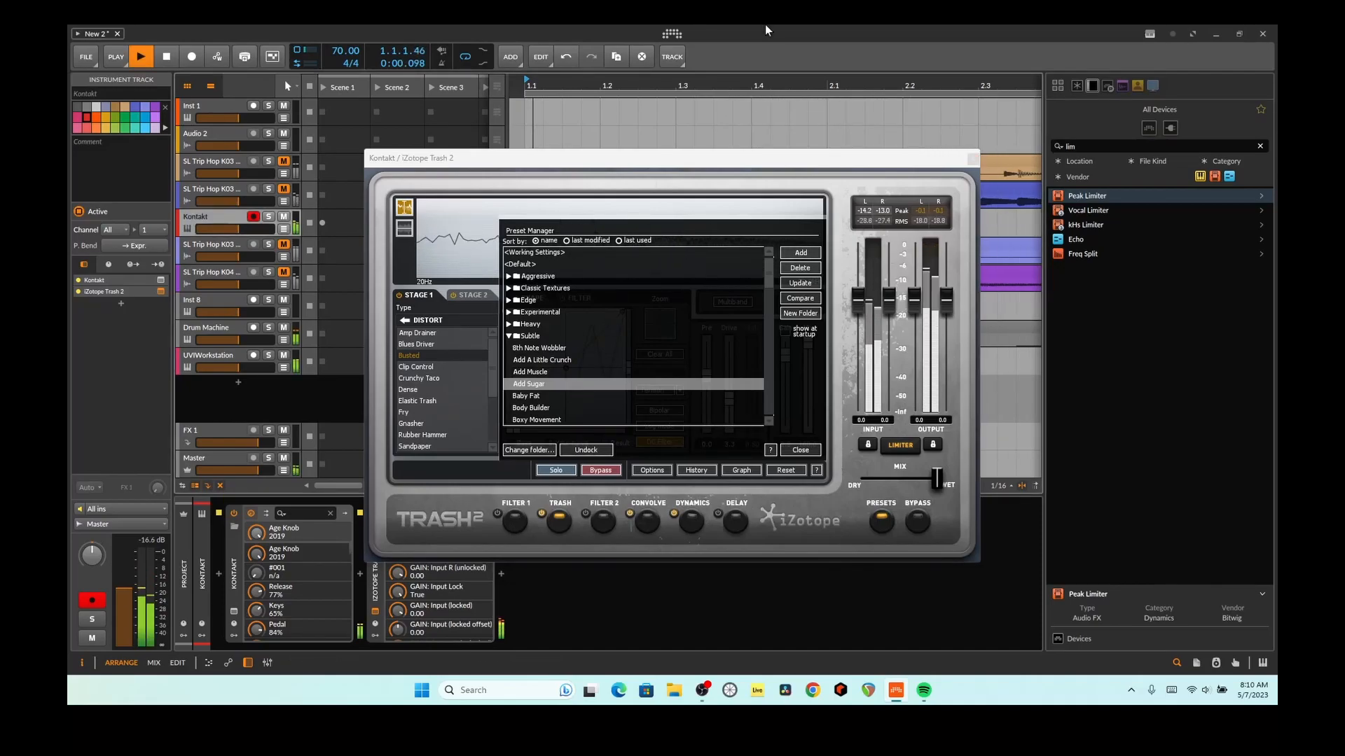
pyautogui.click(573, 397)
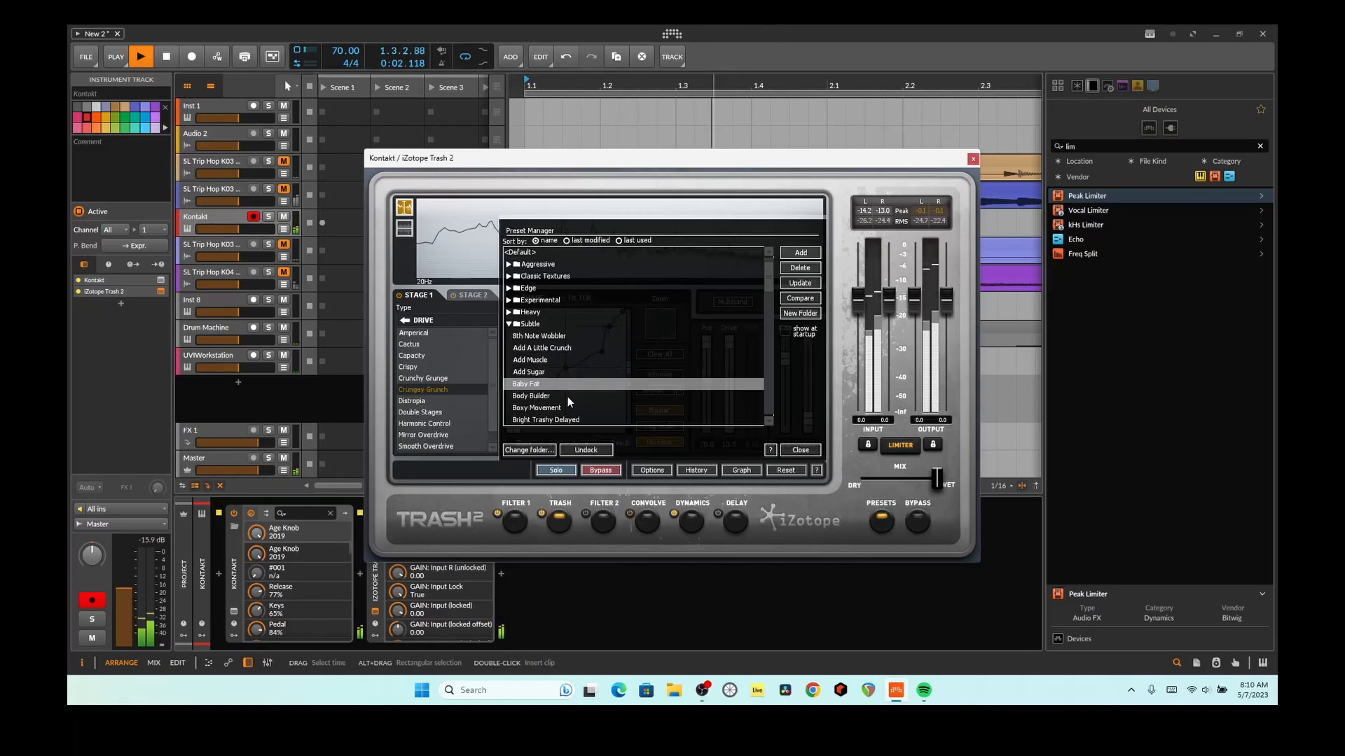
pyautogui.click(811, 29)
pyautogui.press('space')
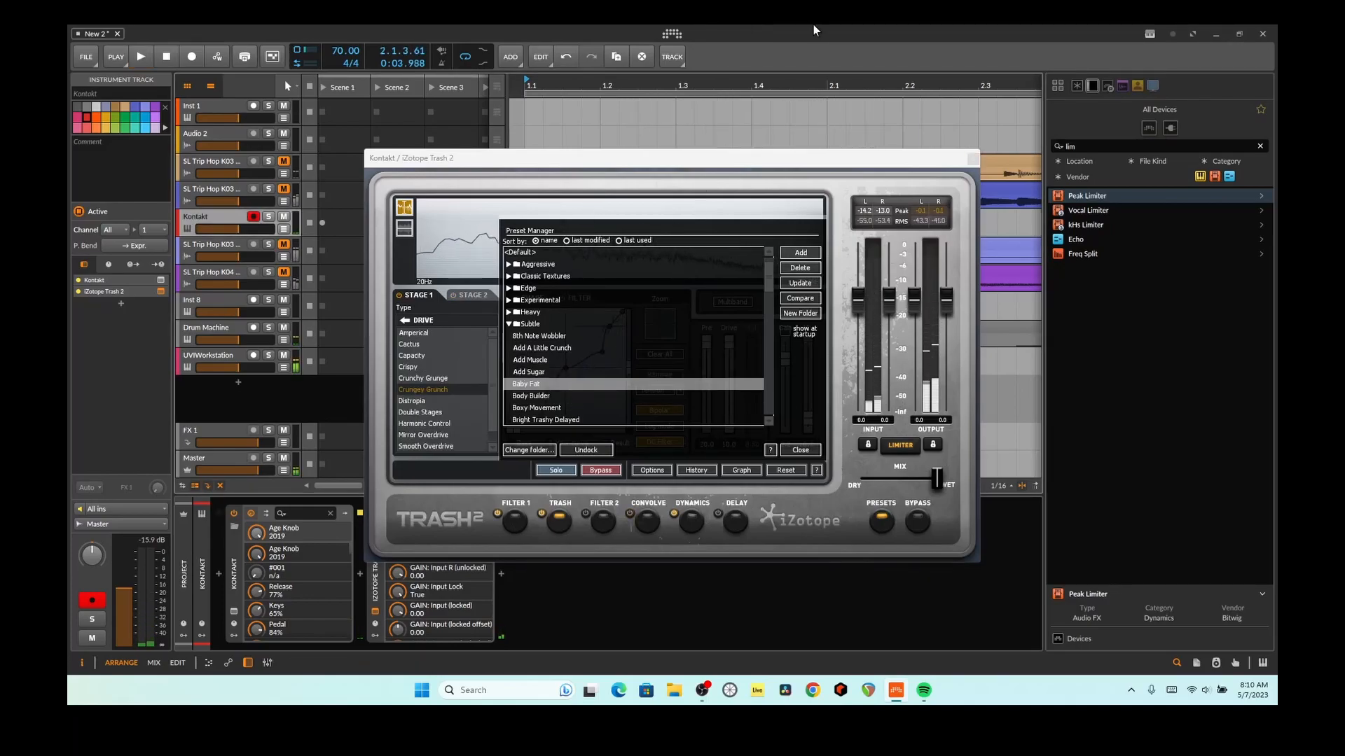
pyautogui.press('space')
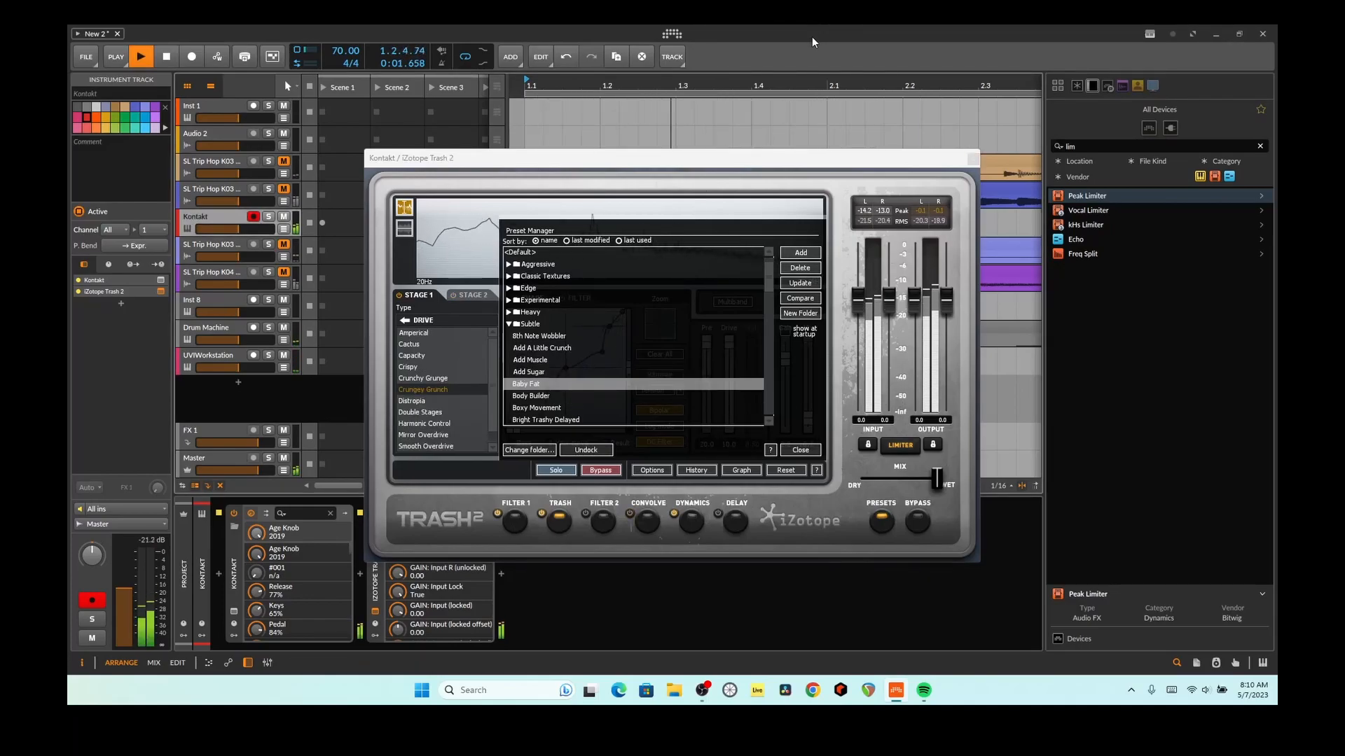
# Load the 8th Note Wobbler preset in Trash 2 and replay the beat from the start
pyautogui.click(595, 336)
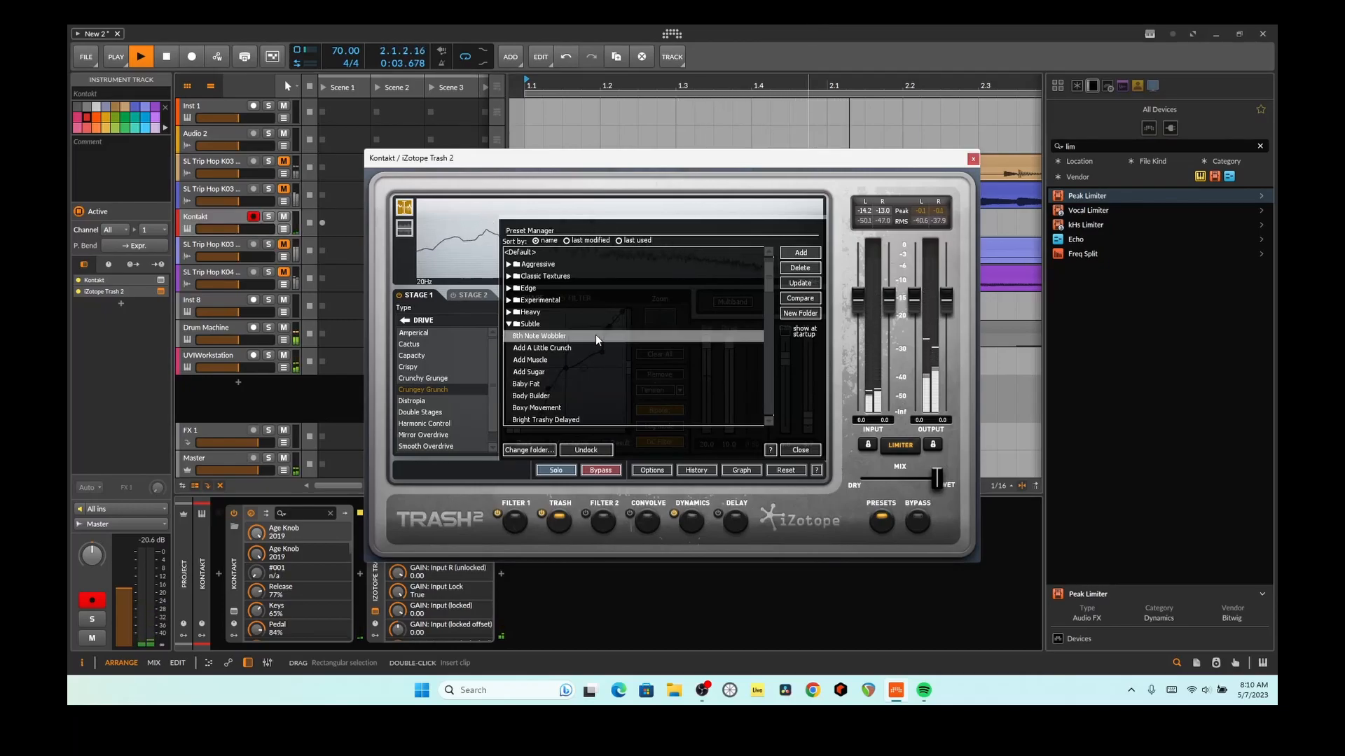
pyautogui.click(818, 24)
pyautogui.press('space')
pyautogui.press('space')
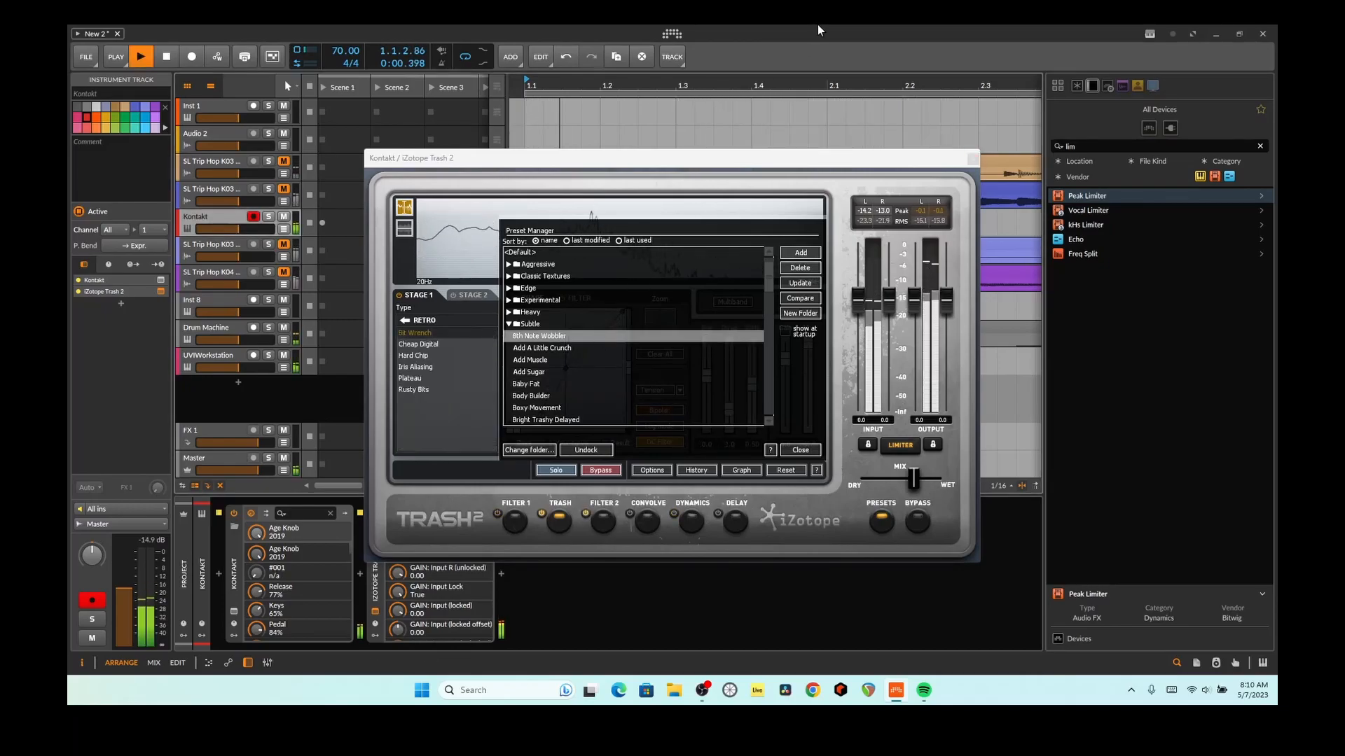
# Load the Dreamy Delays preset in Trash 2 and replay the beat from the start
pyautogui.scroll(-2, 658, 374)
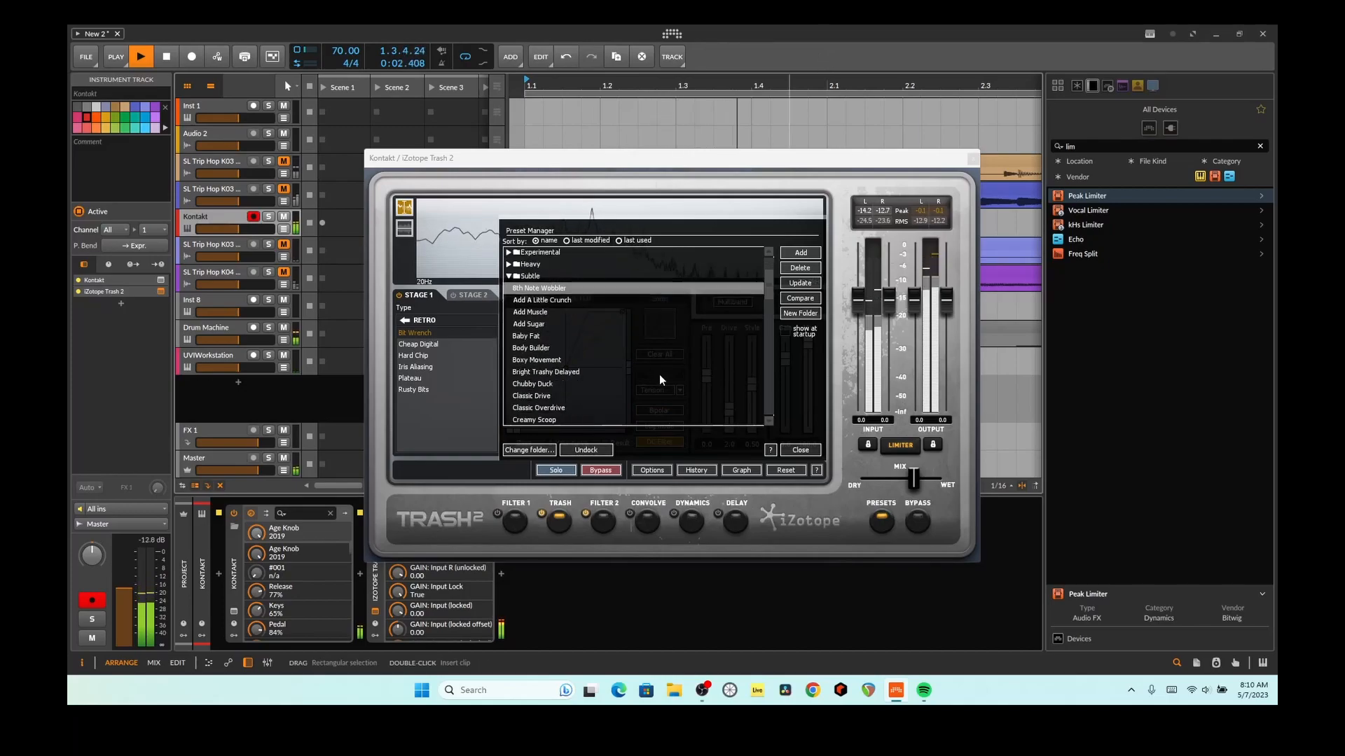
pyautogui.scroll(-2, 628, 368)
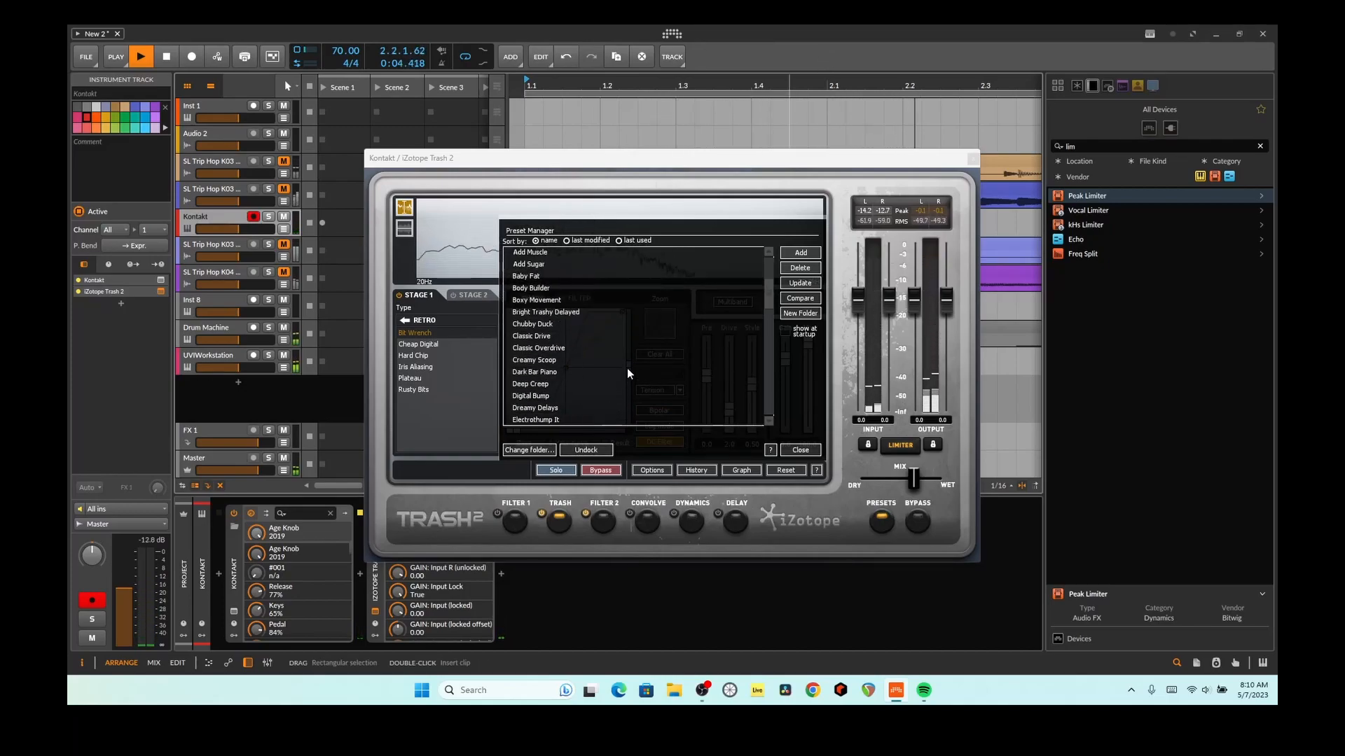
pyautogui.click(594, 406)
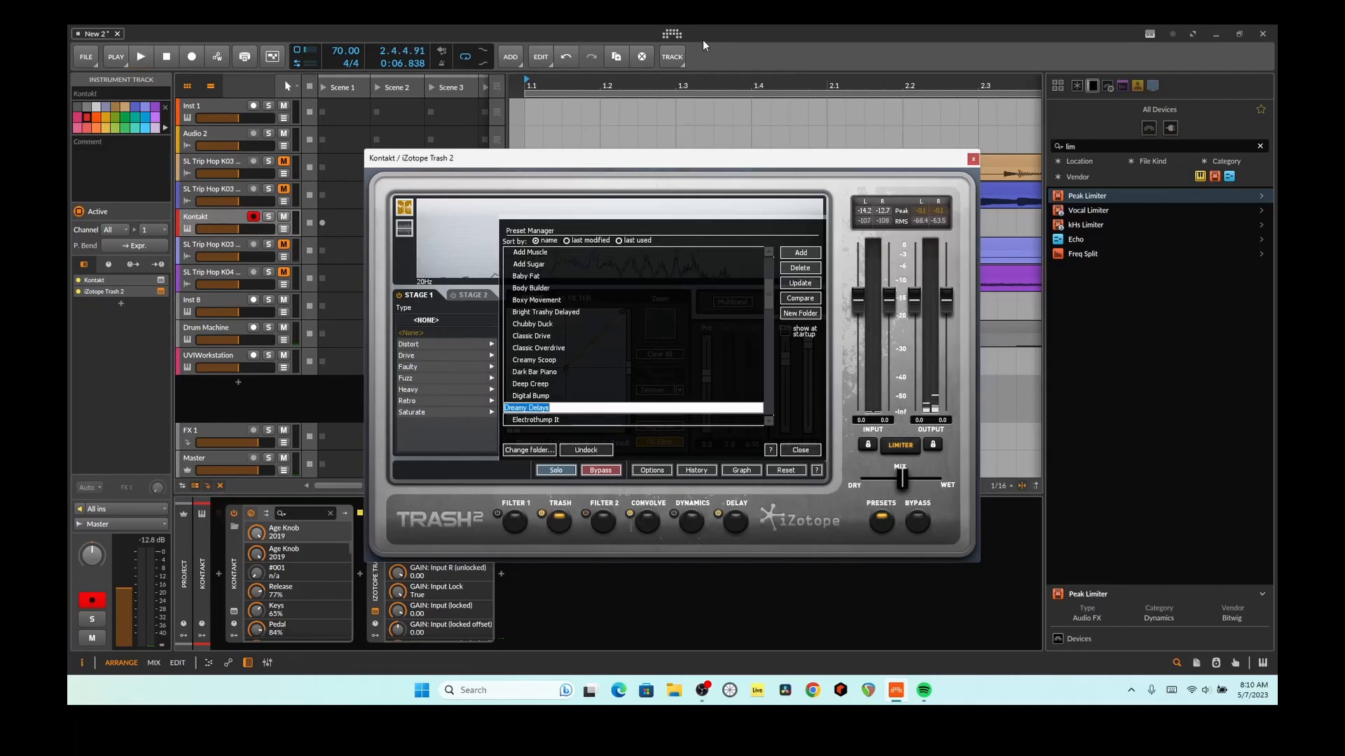
pyautogui.click(721, 28)
pyautogui.press('space')
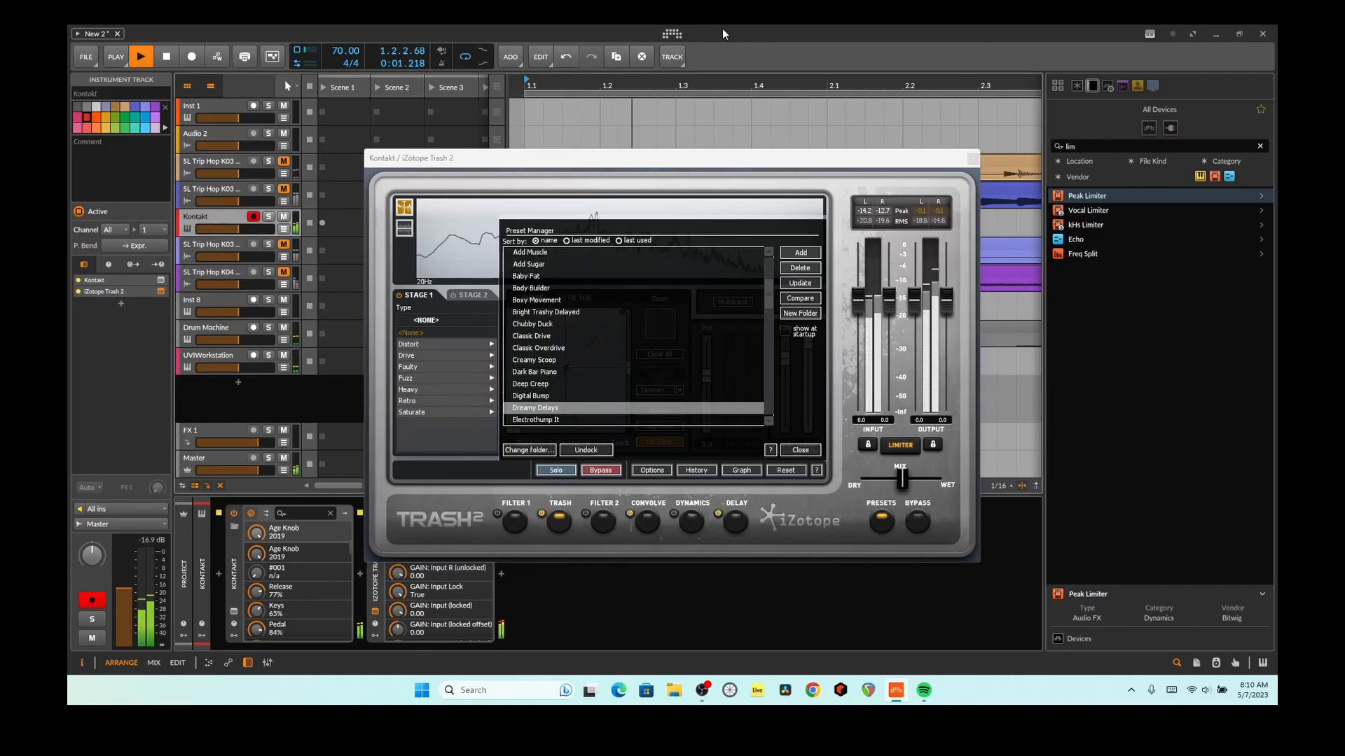
# Try the Furr preset in Trash 2, replaying the beat from the start
pyautogui.scroll(-2, 568, 400)
pyautogui.scroll(-2, 568, 400)
pyautogui.click(567, 385)
pyautogui.click(875, 23)
pyautogui.press('space')
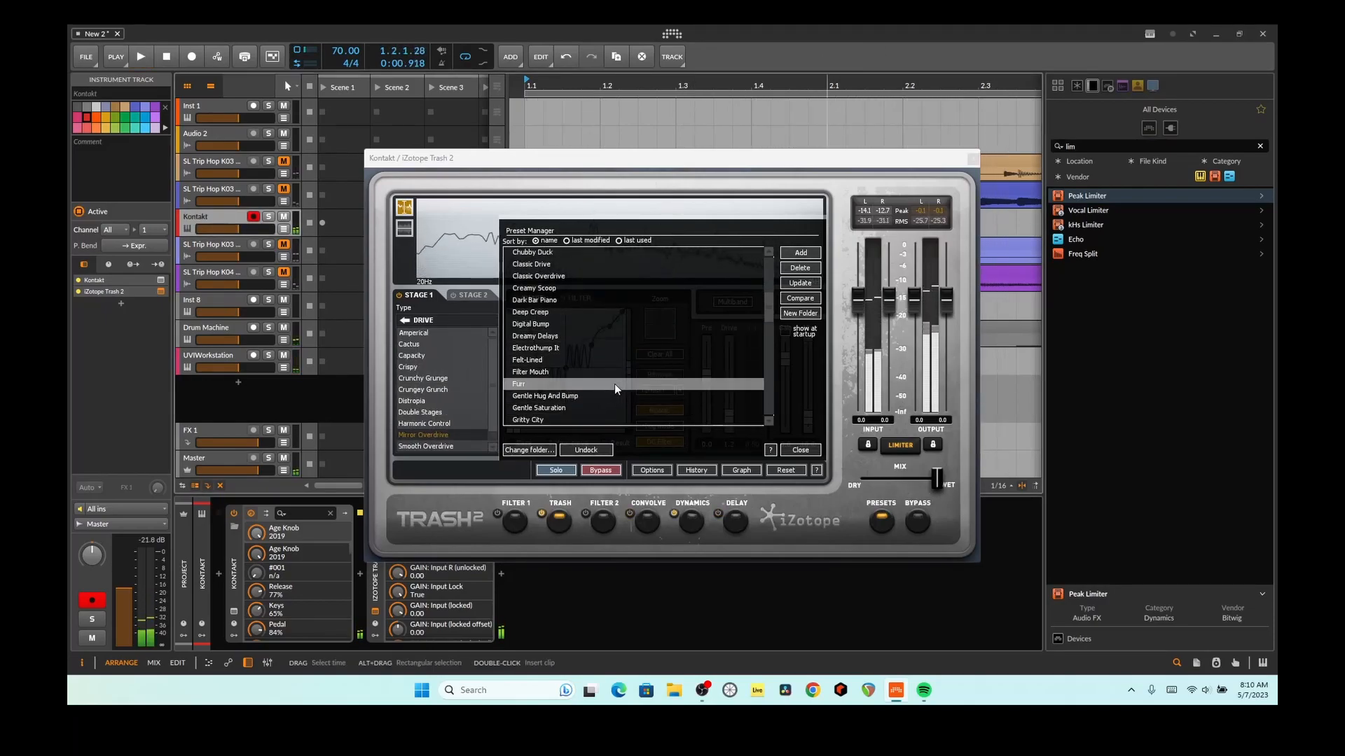
# Audition the Subtle presets Gritty City and Honk It Up in Trash 2, replaying the beat from the start with each
pyautogui.scroll(-5, 615, 384)
pyautogui.click(602, 360)
pyautogui.click(810, 24)
pyautogui.press('space')
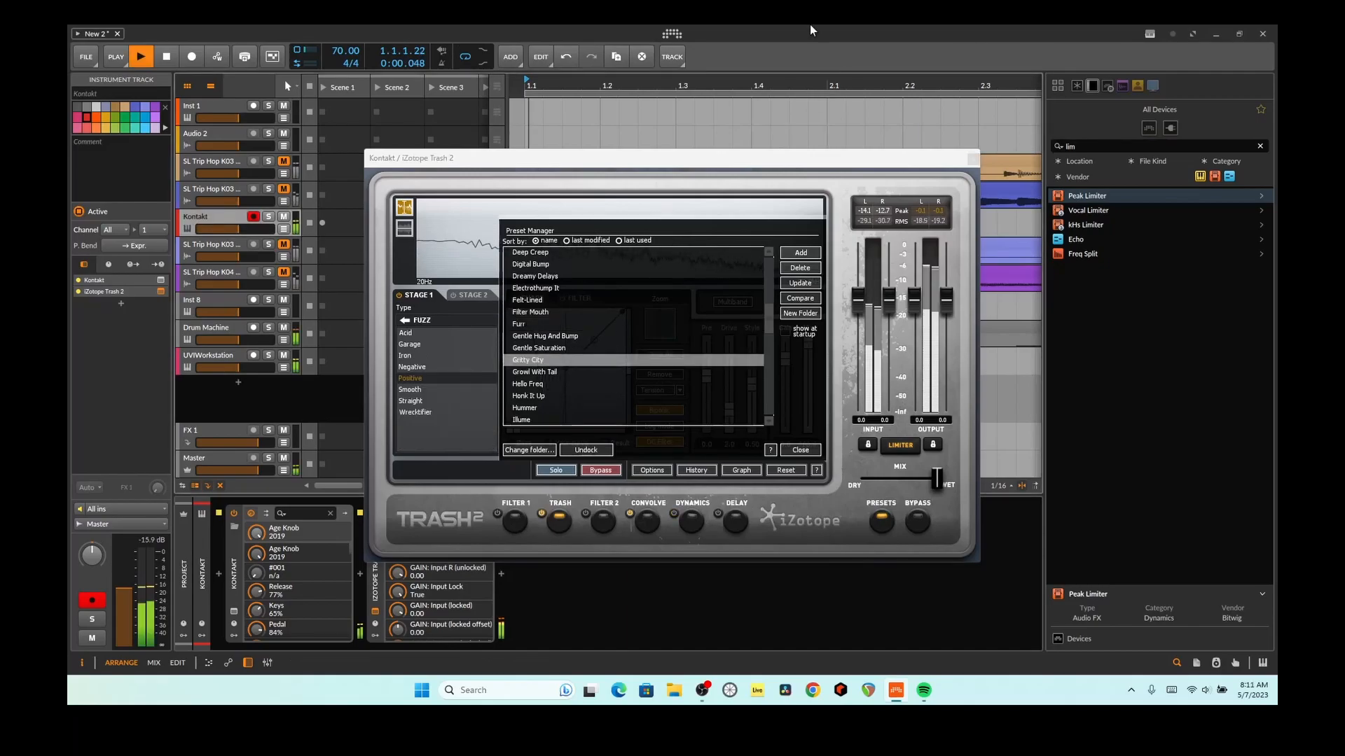
pyautogui.press('space')
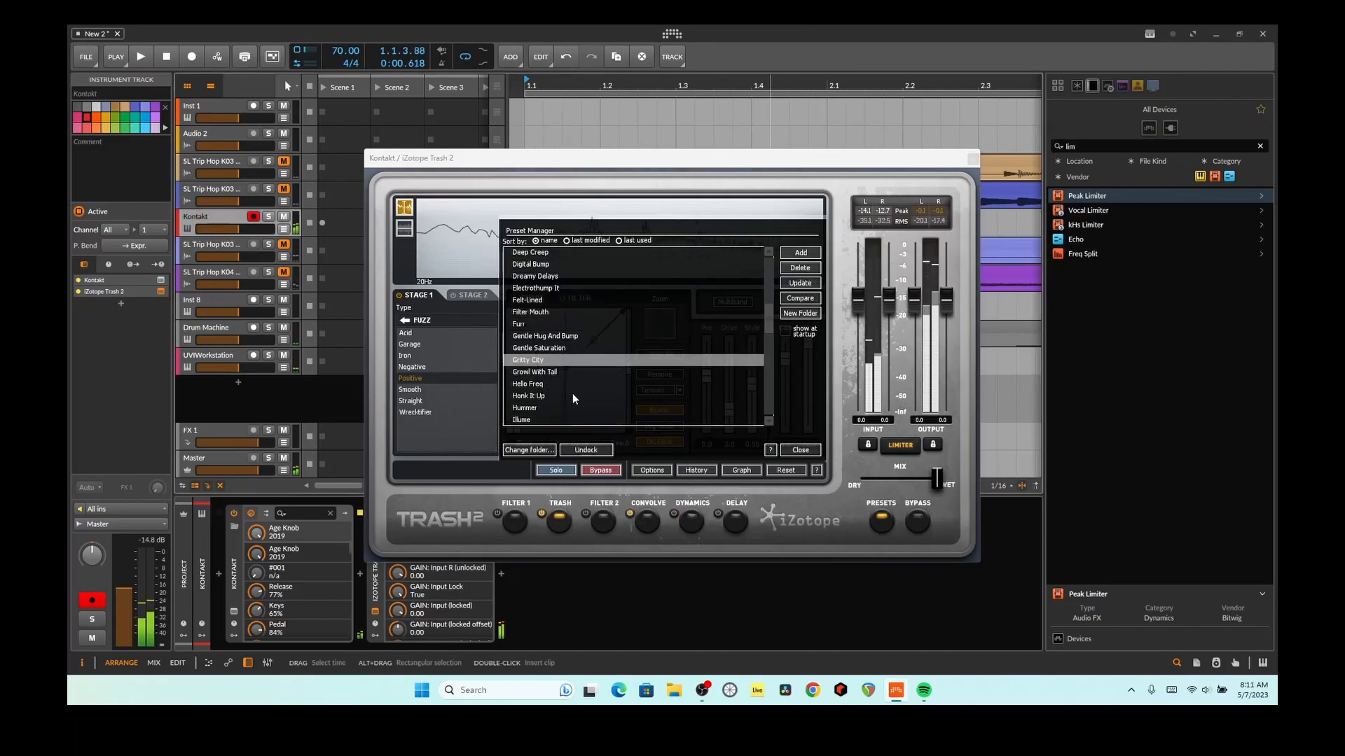
pyautogui.click(573, 396)
pyautogui.click(782, 36)
pyautogui.press('space')
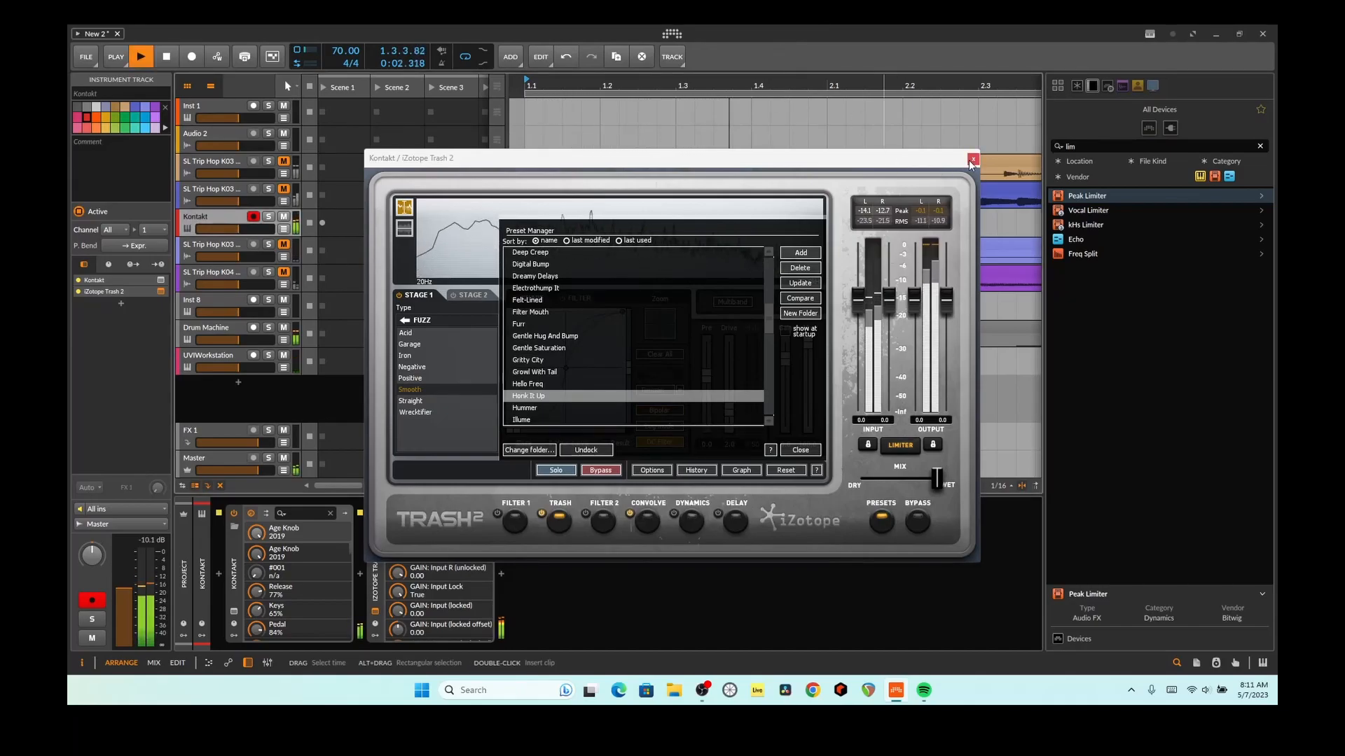
# Load the Light Chamber preset in Trash 2 and restart the beat to hear it
pyautogui.scroll(-2, 641, 351)
pyautogui.click(578, 396)
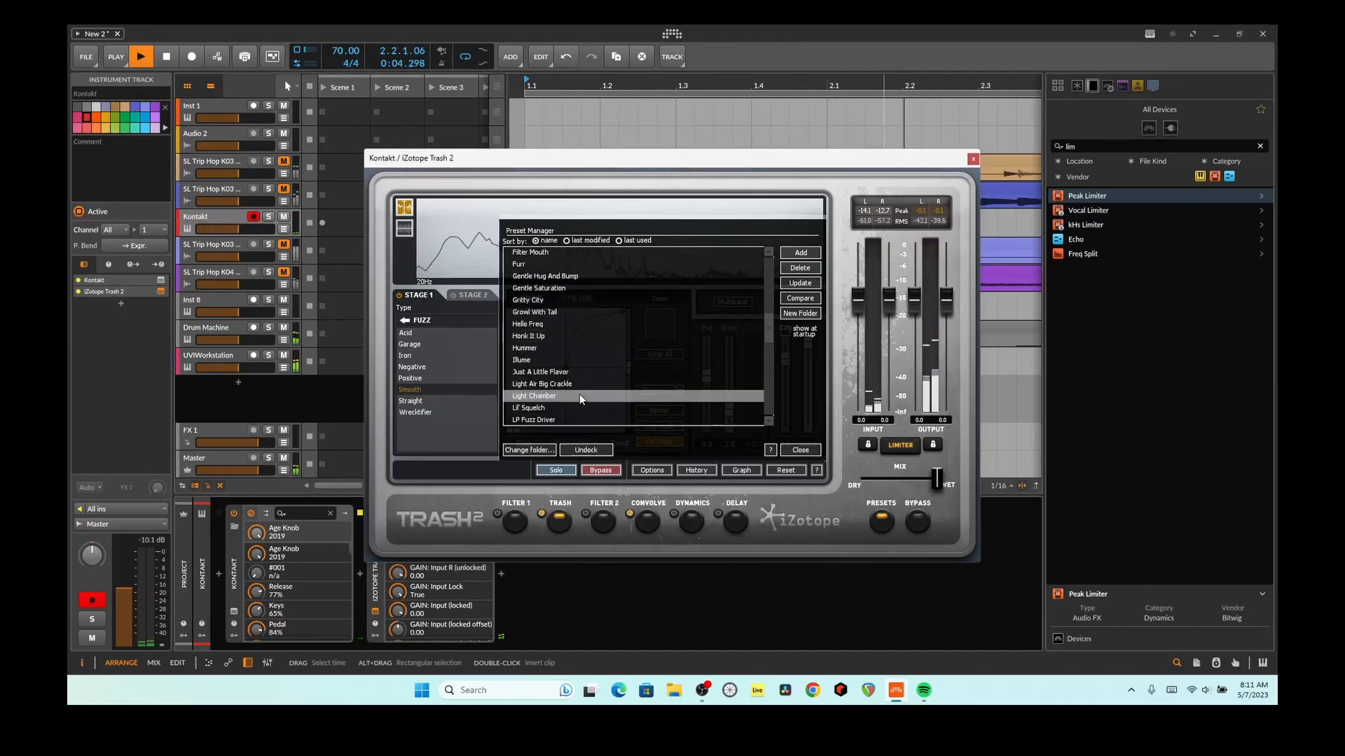
pyautogui.click(772, 24)
pyautogui.press('space')
pyautogui.press('space')
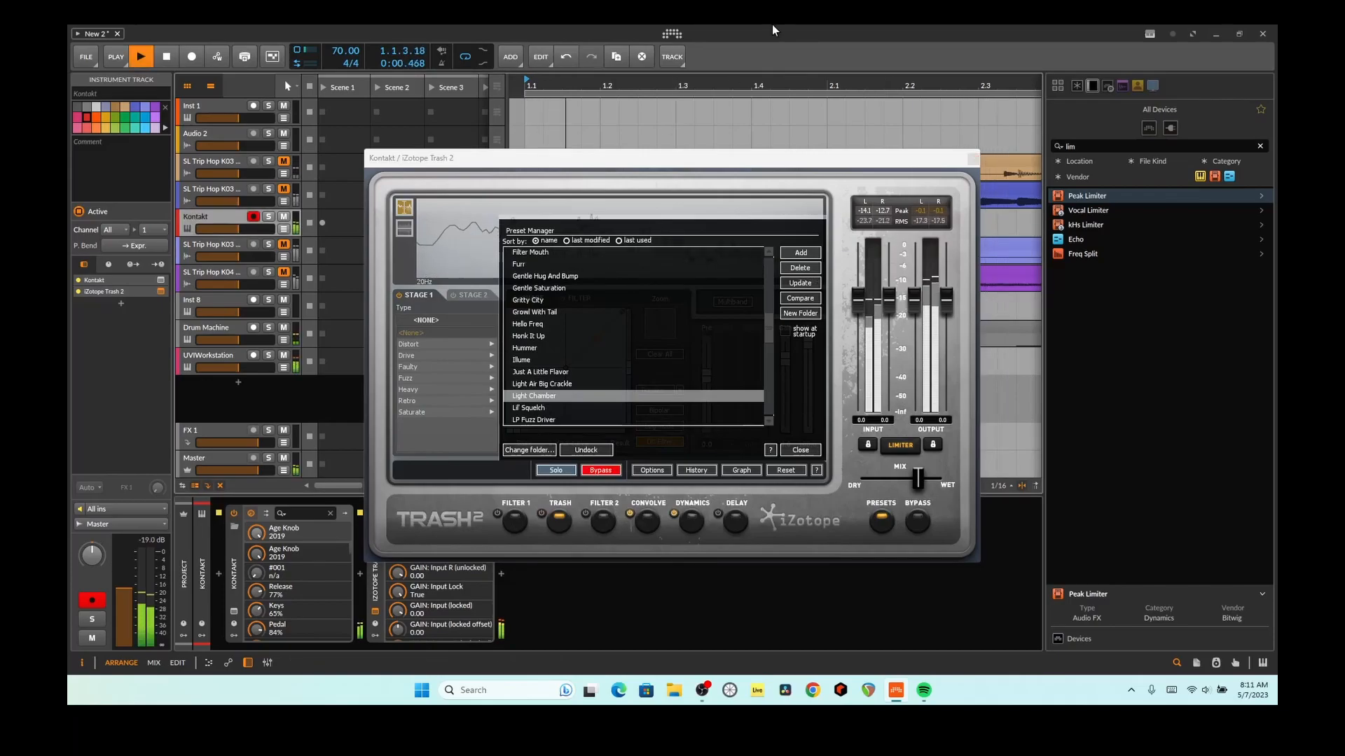
# Toggle Trash 2's internal bypass, load the Slight Edge preset, and replay the beat from the start
pyautogui.click(600, 470)
pyautogui.scroll(-4, 661, 319)
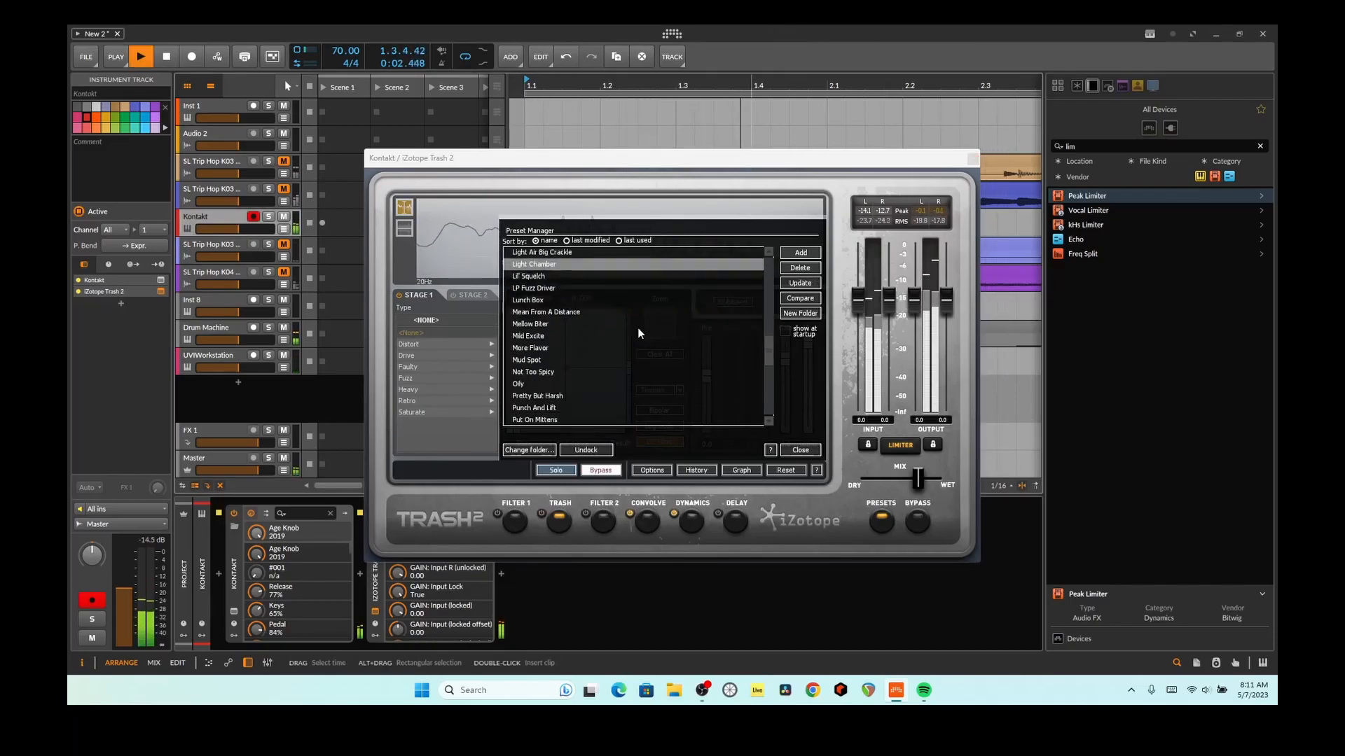
pyautogui.scroll(-2, 574, 367)
pyautogui.click(571, 396)
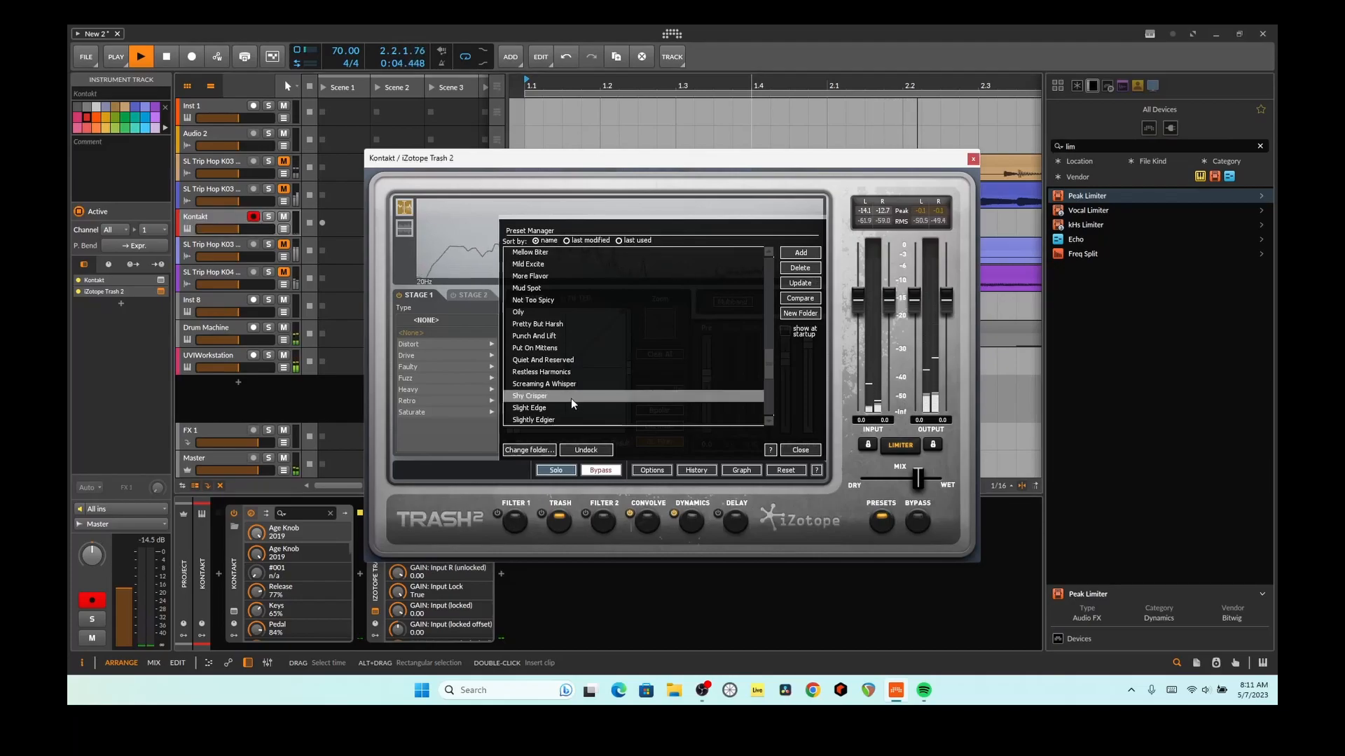
pyautogui.click(571, 407)
pyautogui.click(831, 23)
pyautogui.press('space')
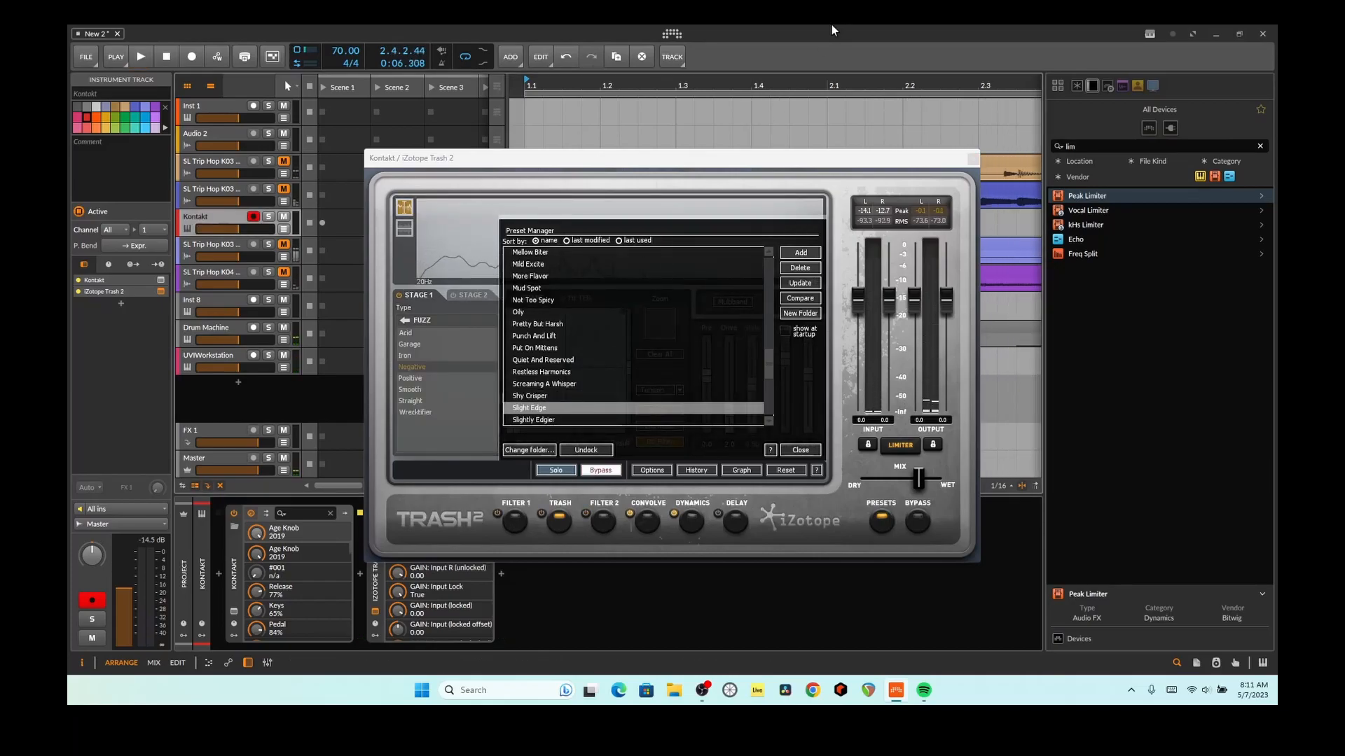
pyautogui.press('space')
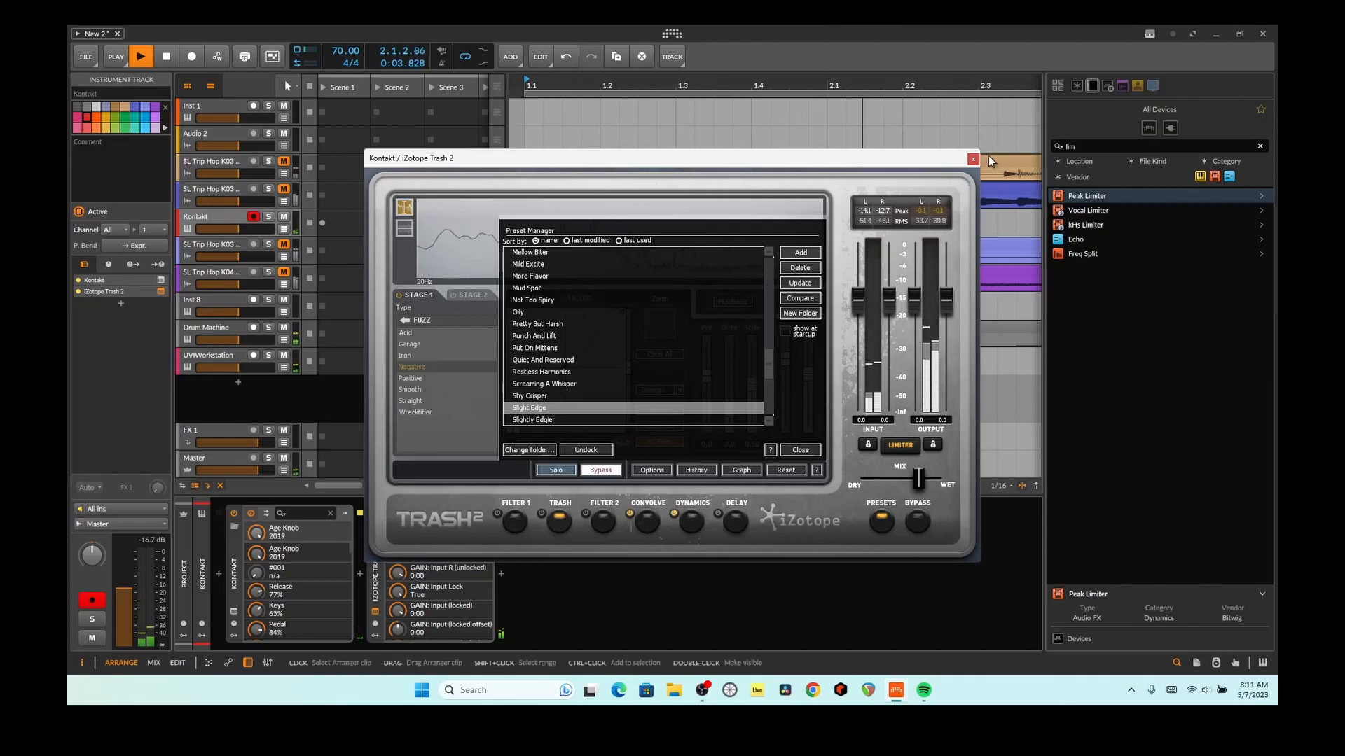
# Close the Trash 2 window and play the beat from the start in the arrangement
pyautogui.click(973, 159)
pyautogui.press('space')
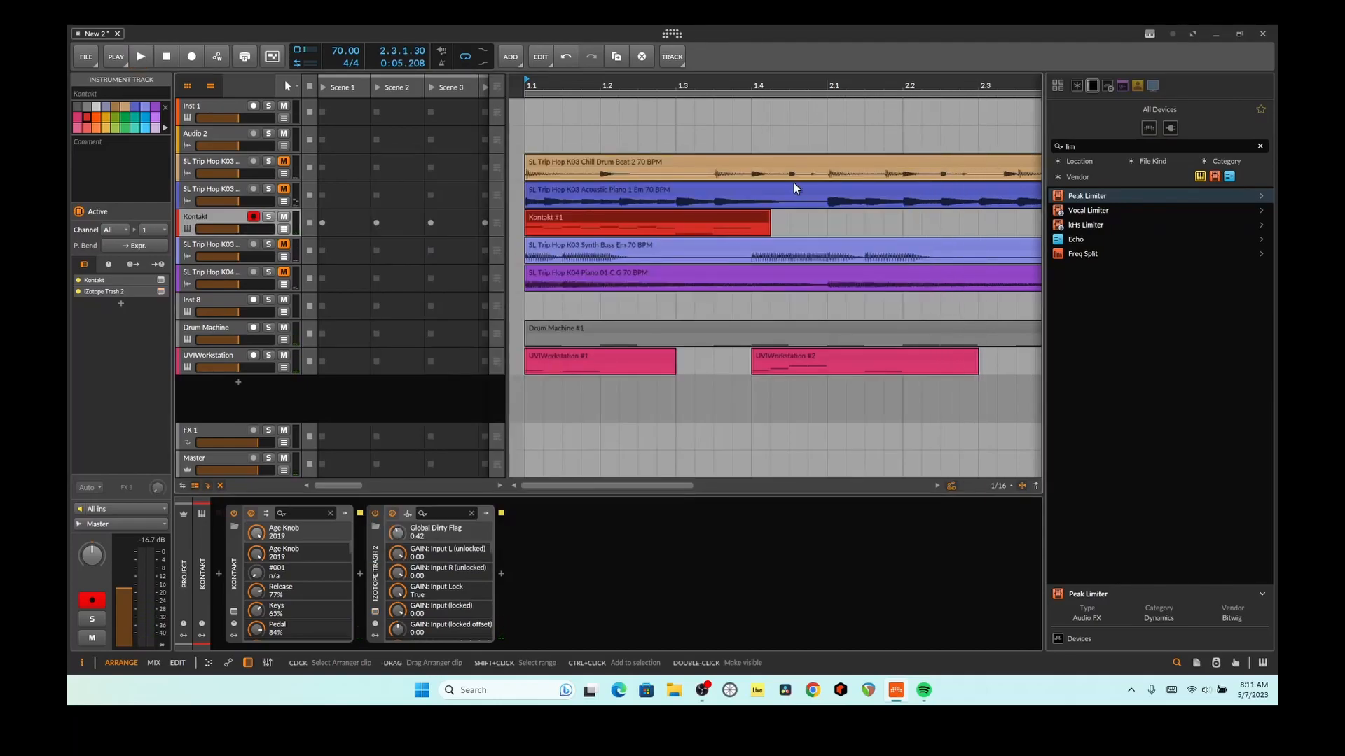
pyautogui.press('space')
pyautogui.press('space')
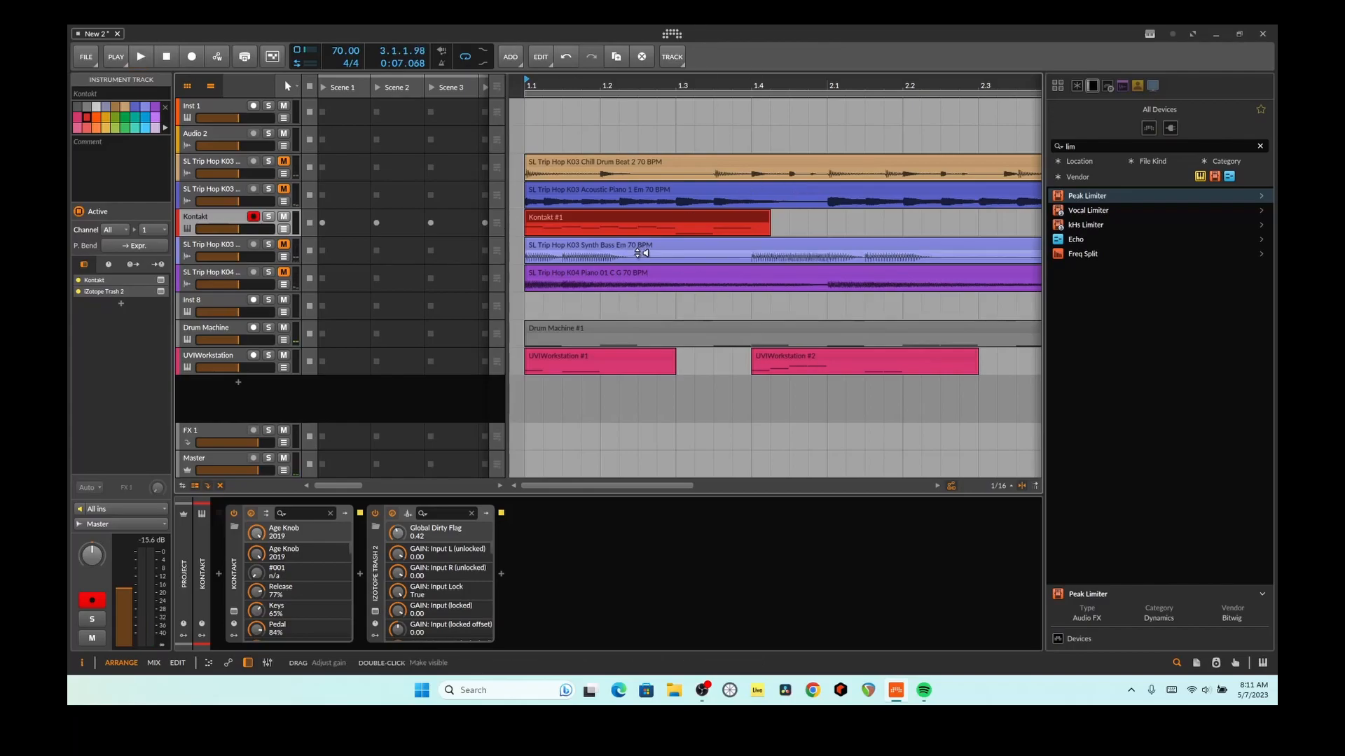
# Unmute the Acoustic Piano 1 loop track and play the beat together with it
pyautogui.click(284, 189)
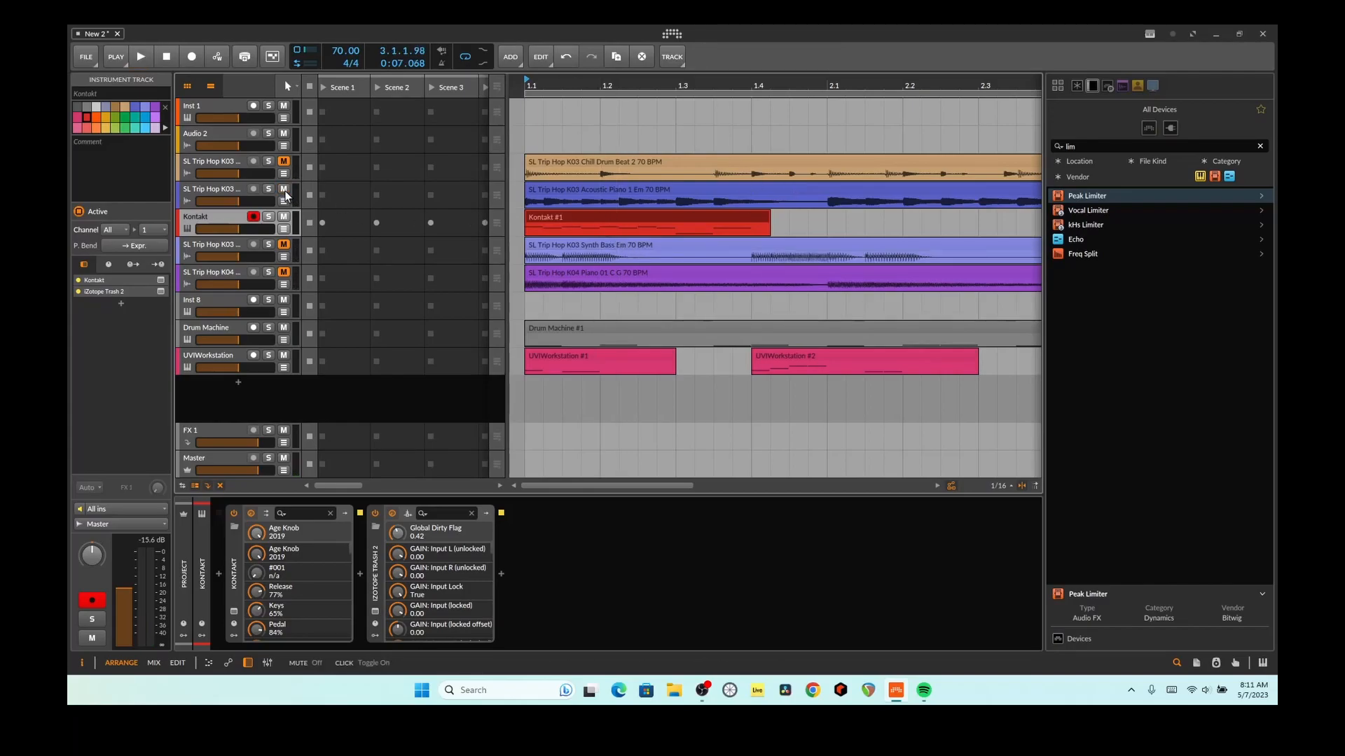
pyautogui.press('space')
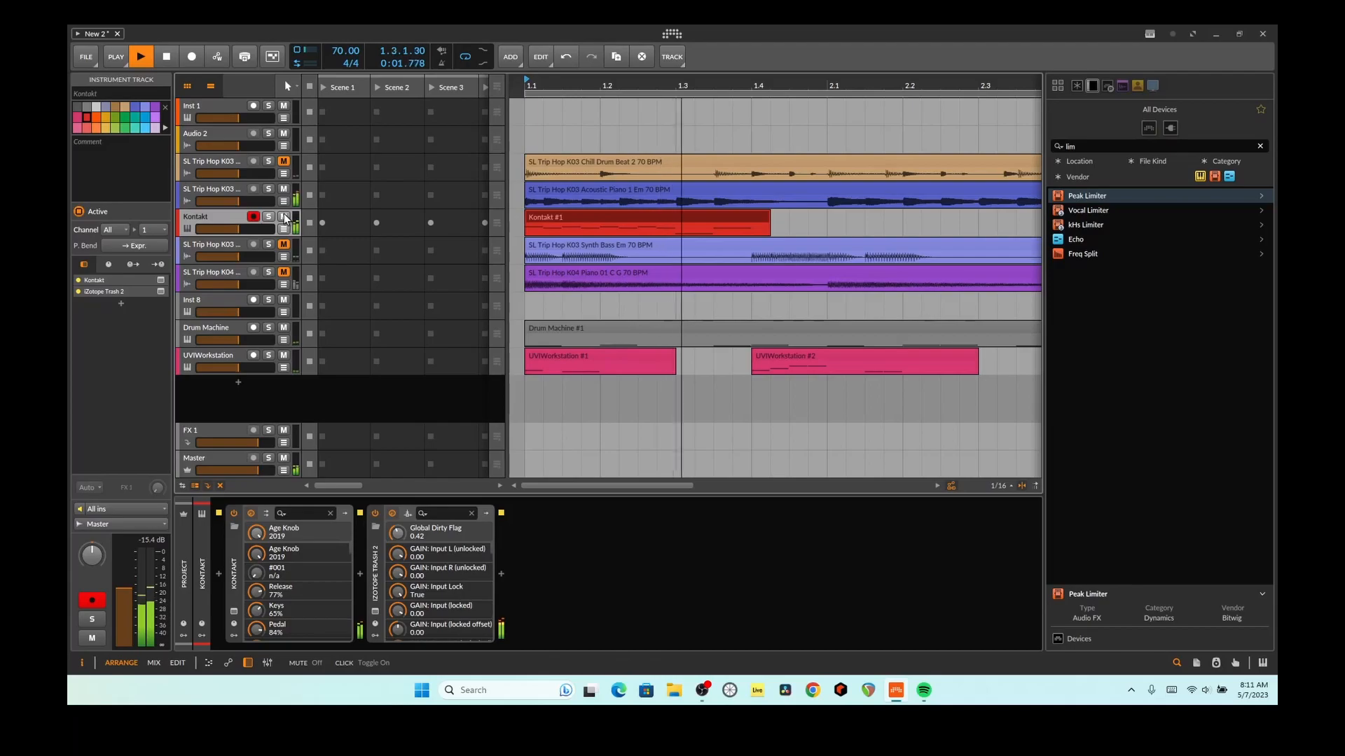
pyautogui.press('space')
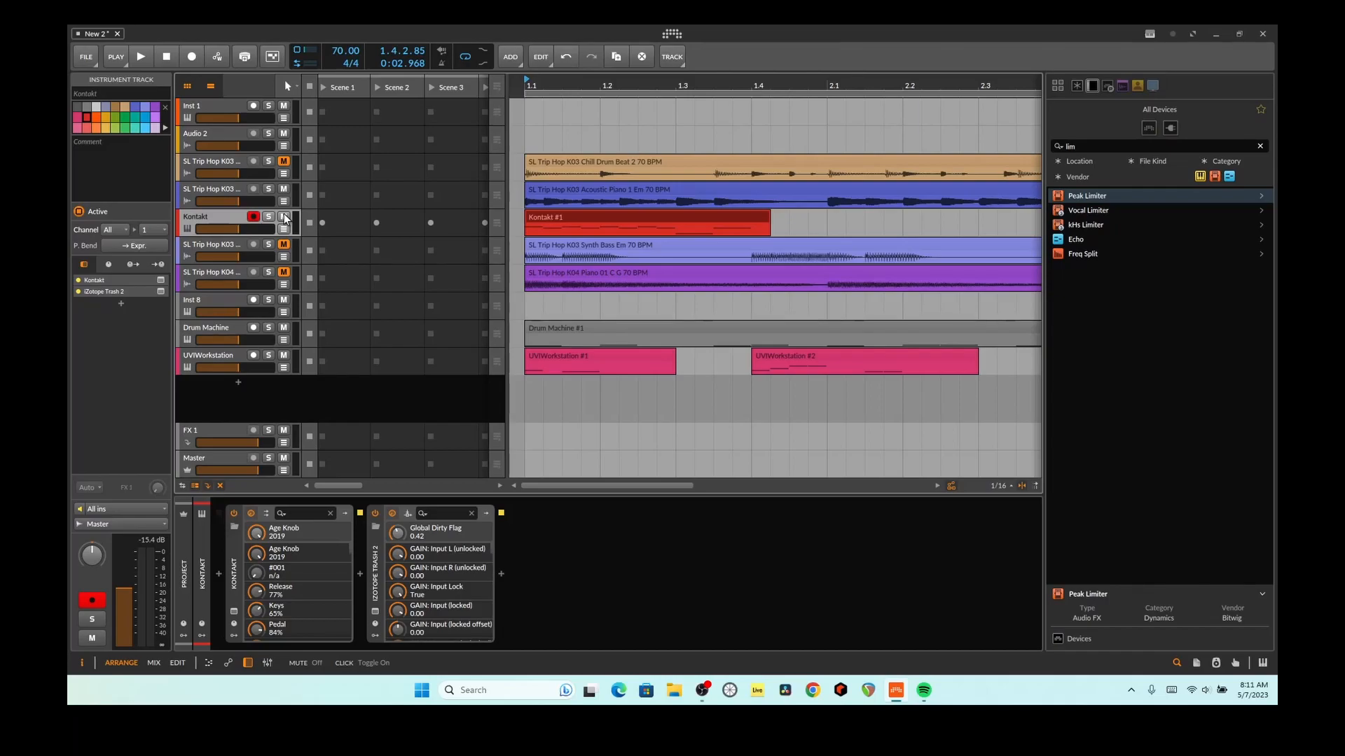
# Open the Kontakt #1 clip in the note editor and review its piano notes
pyautogui.click(641, 222)
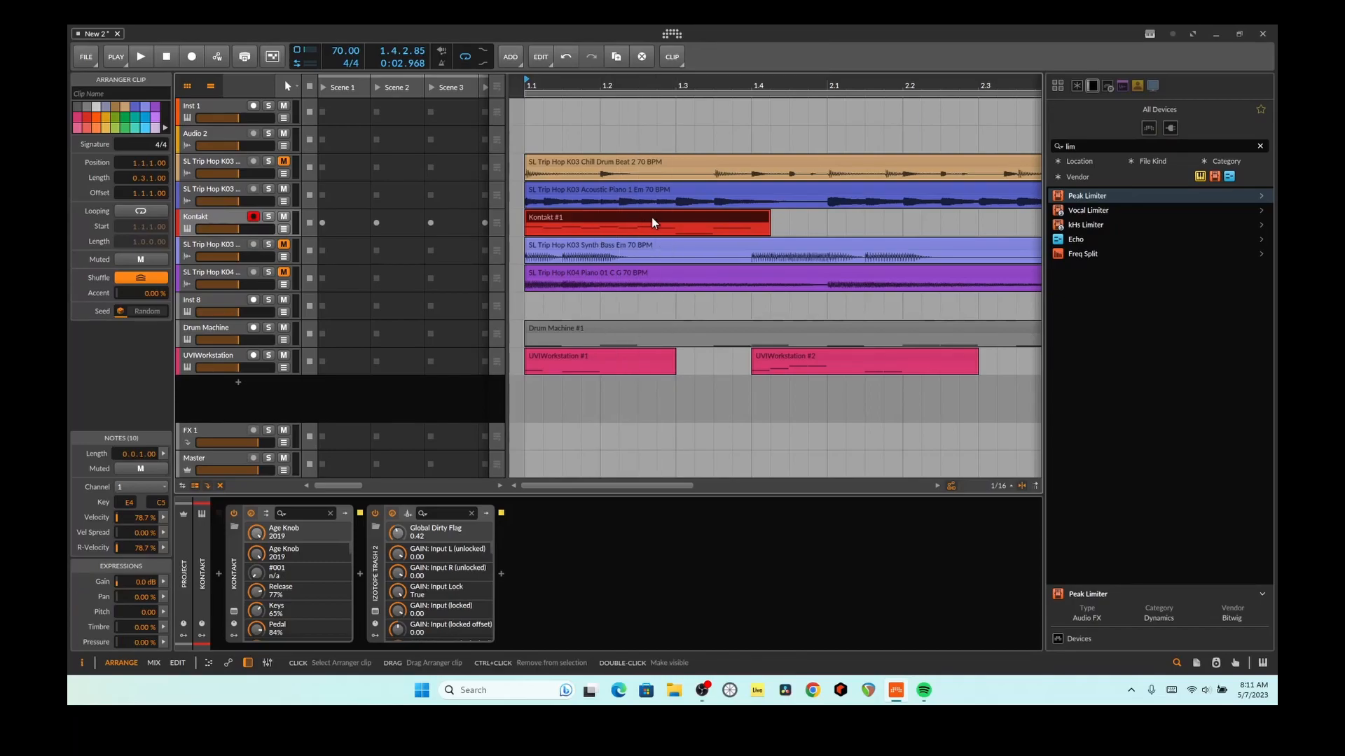
pyautogui.doubleClick(651, 217)
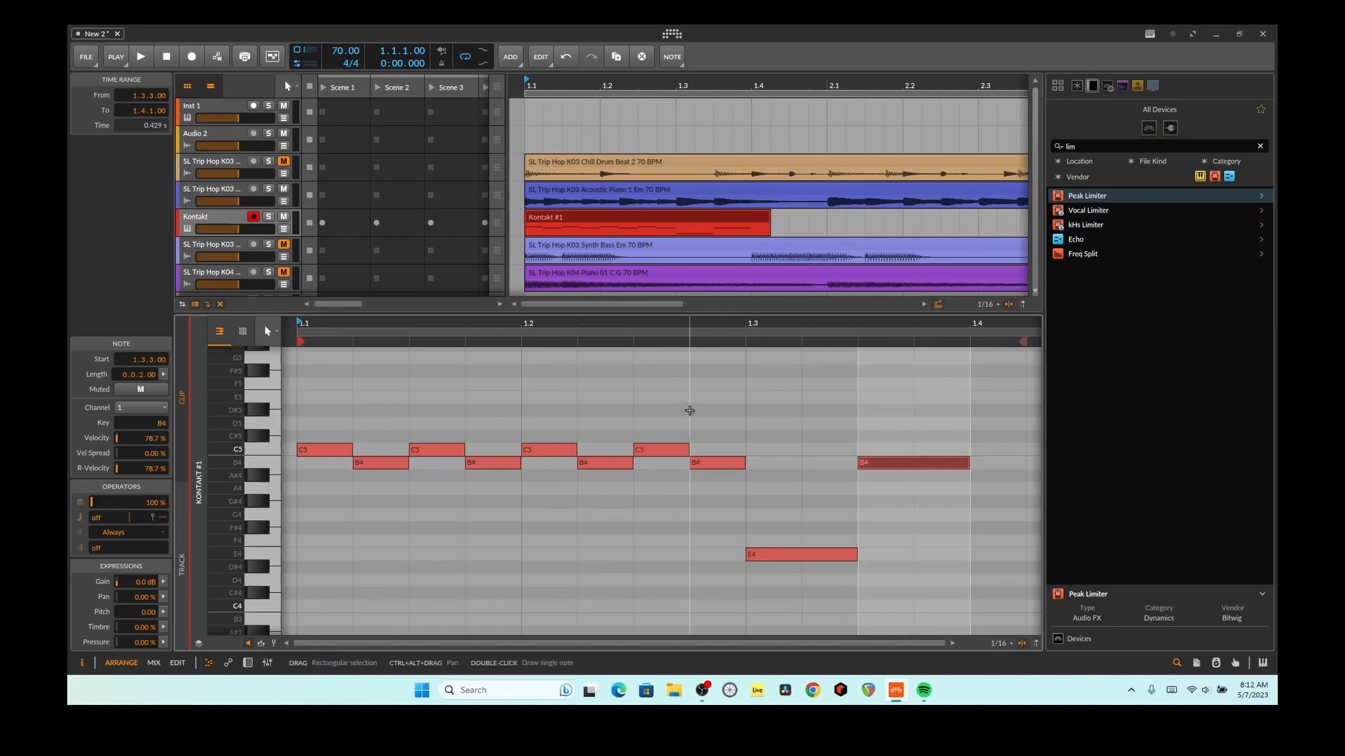
pyautogui.scroll(-3, 708, 145)
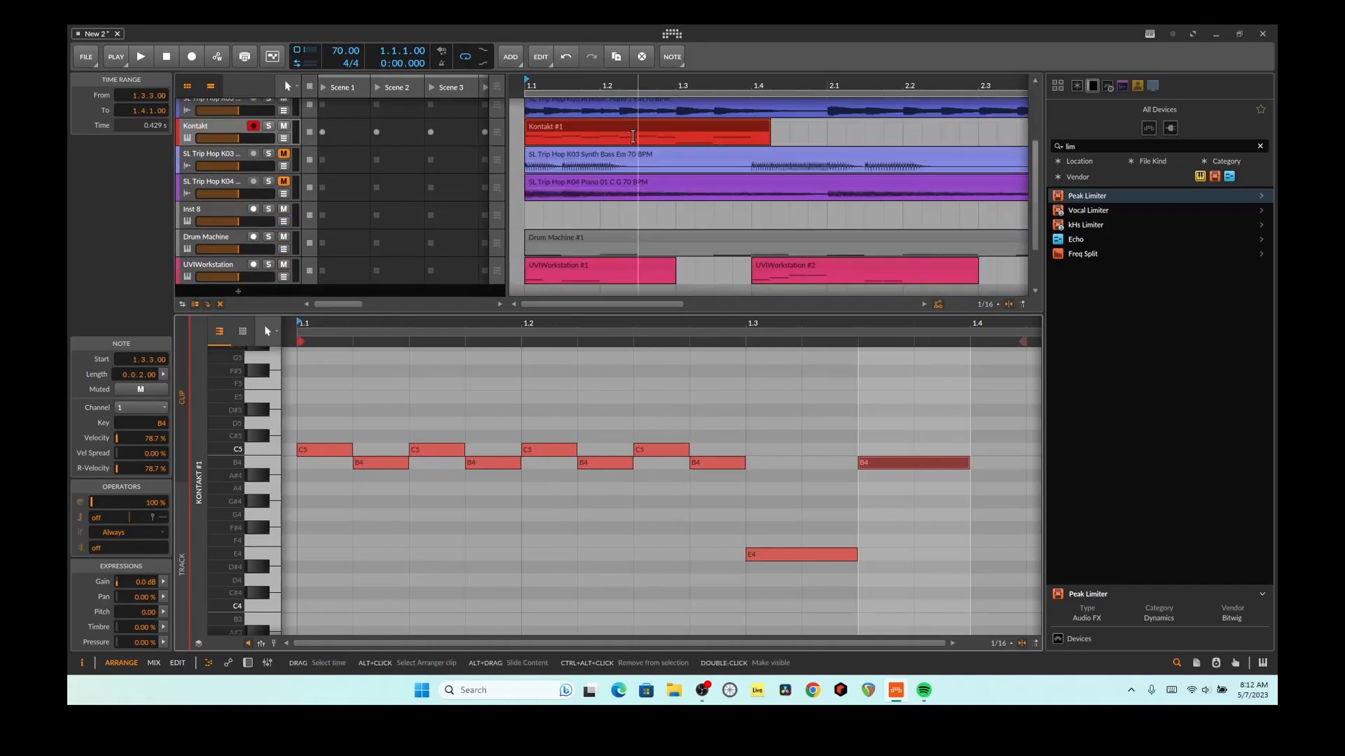
pyautogui.scroll(2, 633, 136)
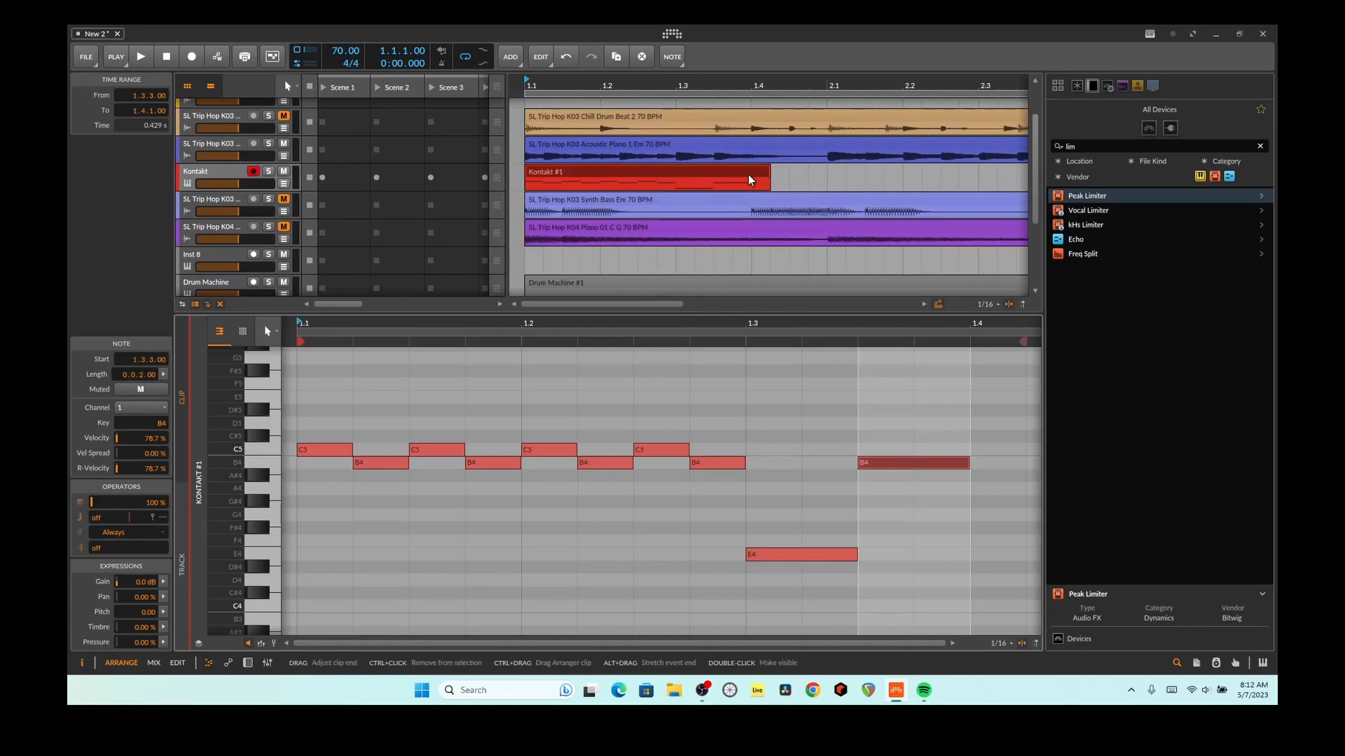
# Inspect the Synth Bass loop's waveform and the notes of the UVIWorkstation #1 and #2 bass clips
pyautogui.click(649, 202)
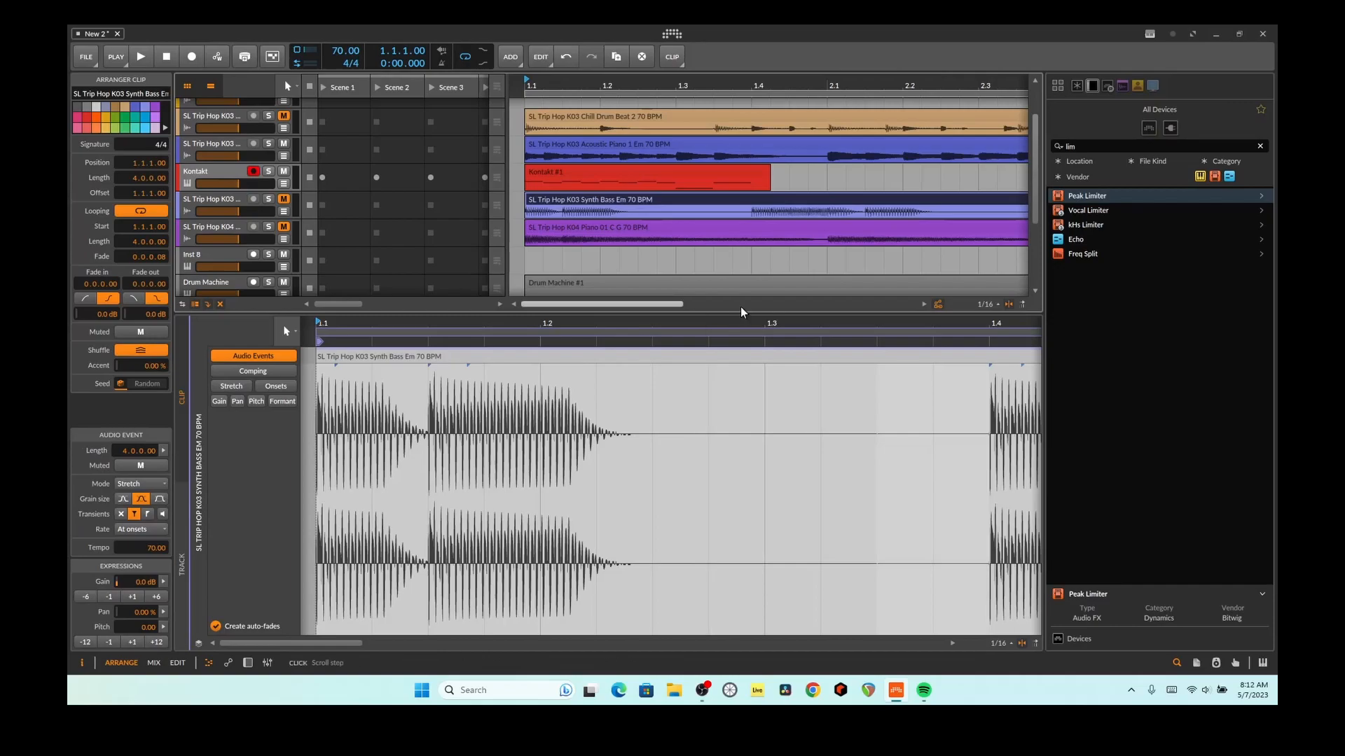
pyautogui.scroll(-1, 681, 222)
pyautogui.click(618, 270)
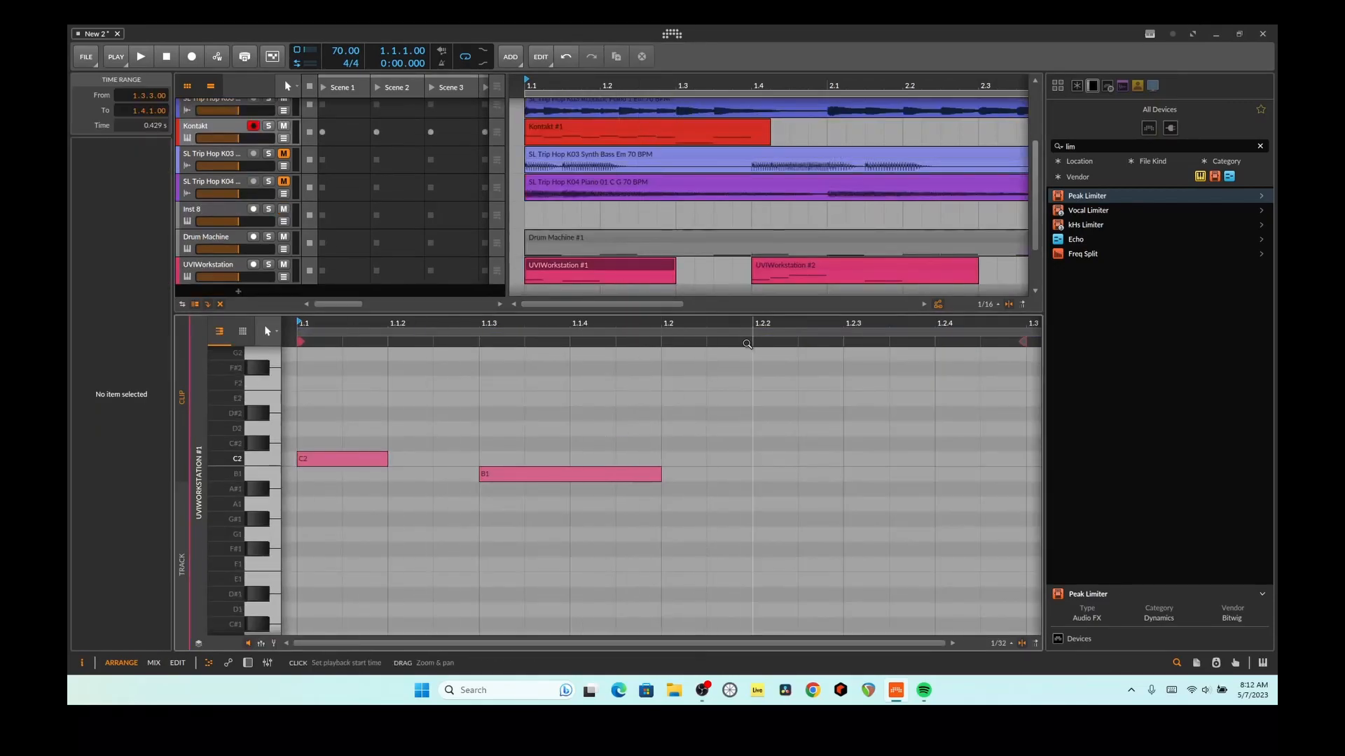
pyautogui.click(813, 261)
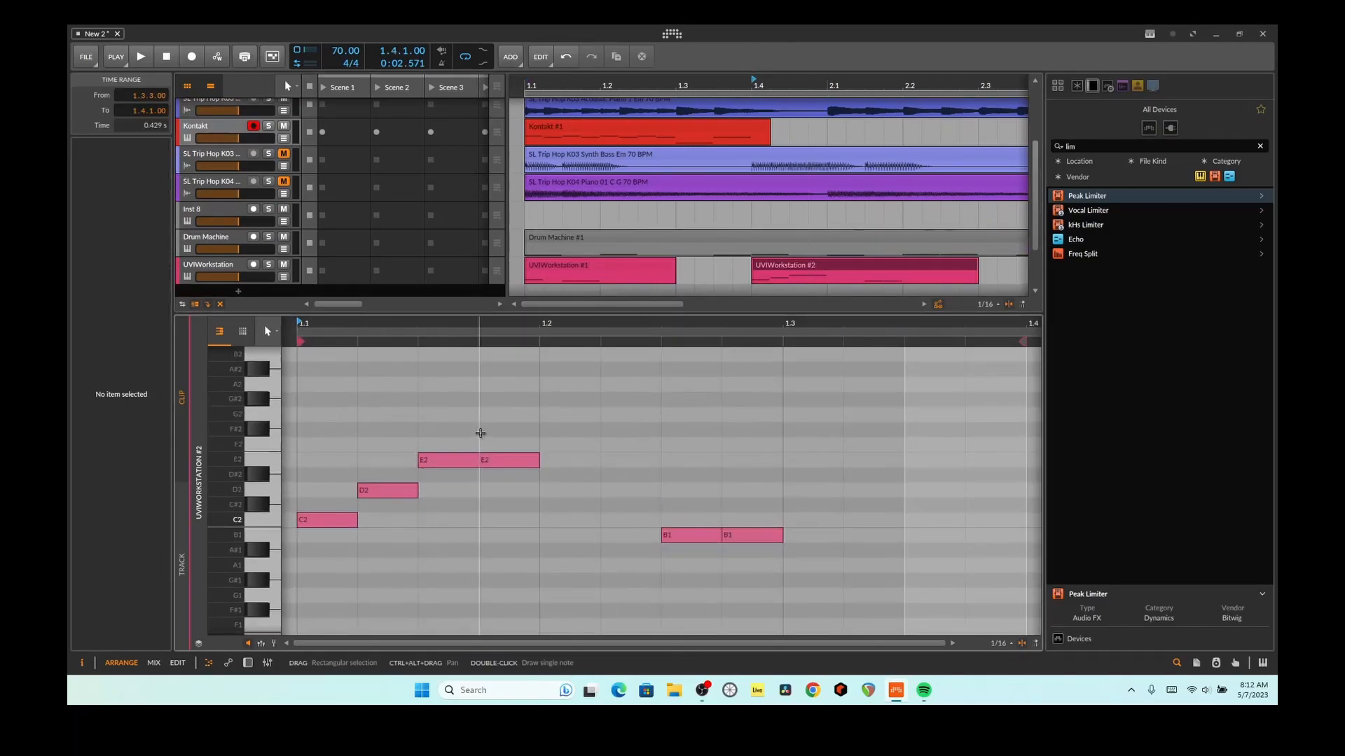
pyautogui.scroll(-2, 598, 208)
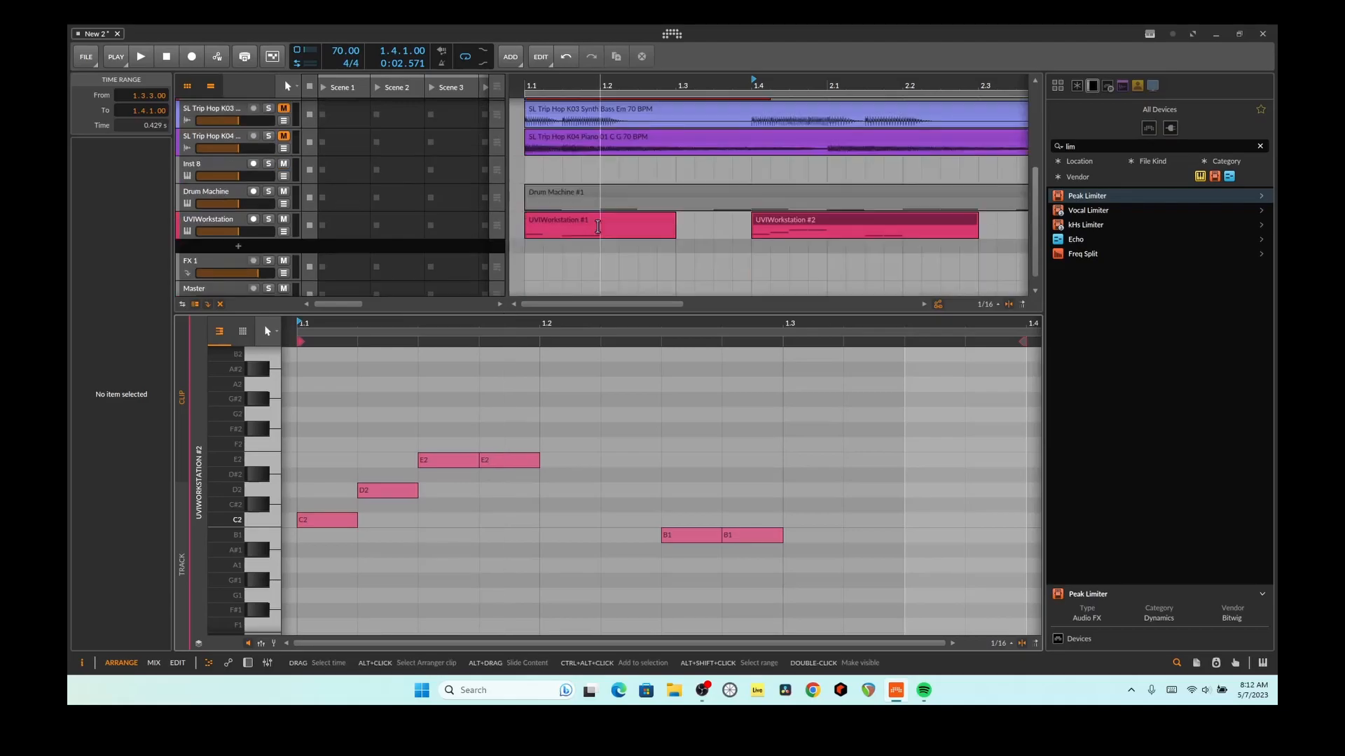
# Open the Drum Machine #1 clip to examine its drum notes and play the beat from the start
pyautogui.click(602, 175)
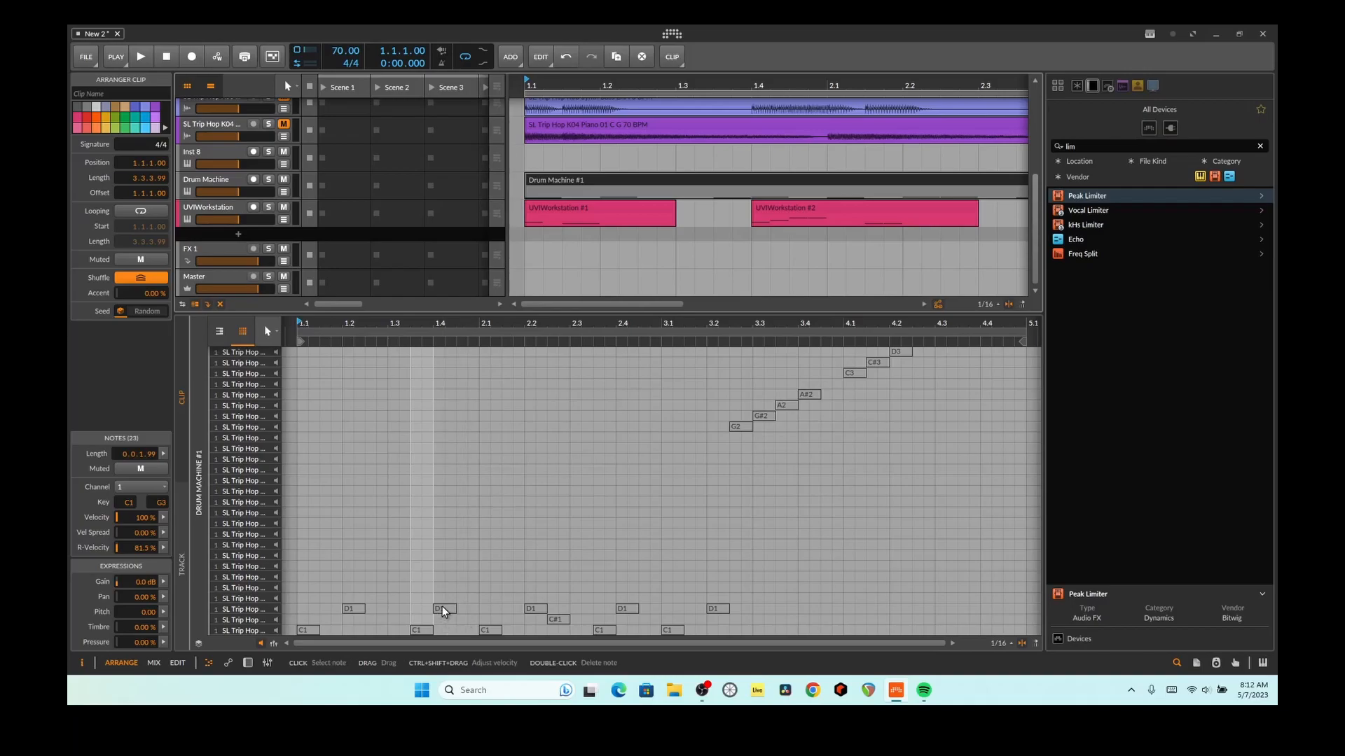
pyautogui.click(420, 629)
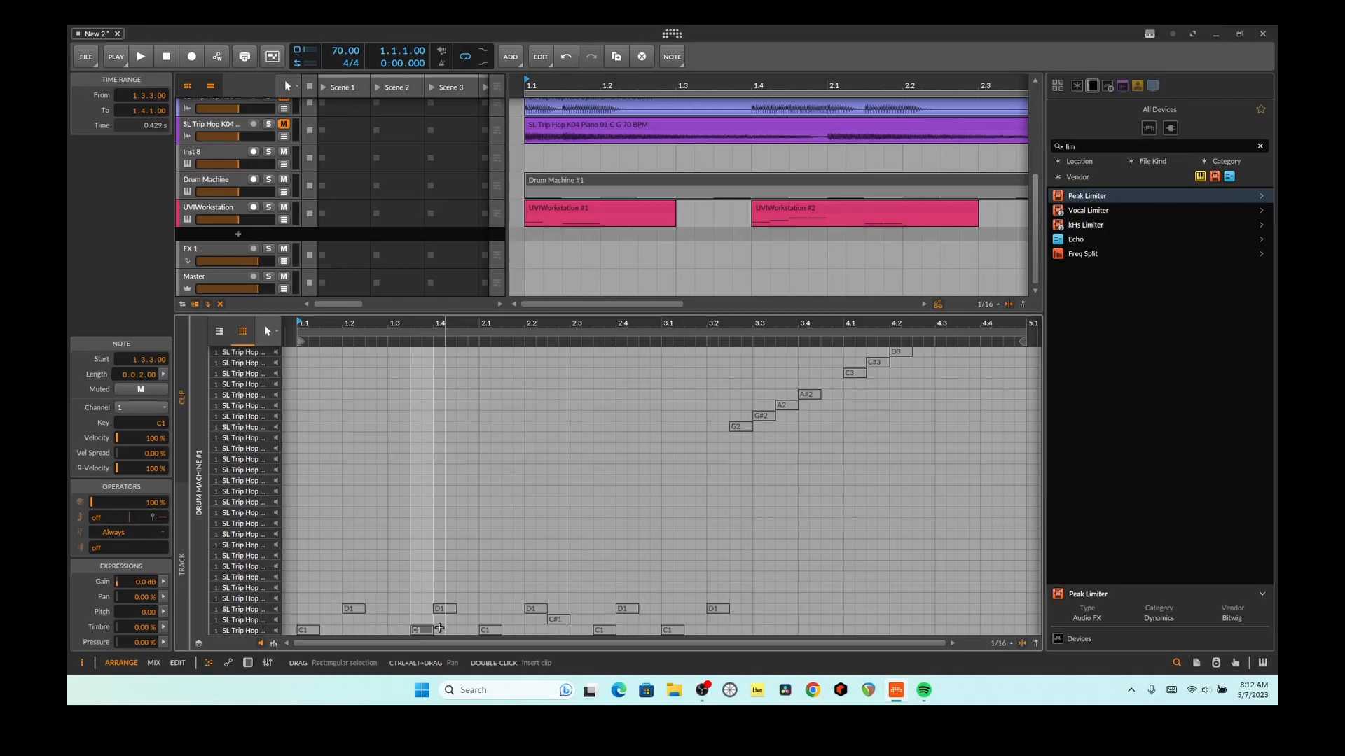
pyautogui.click(439, 628)
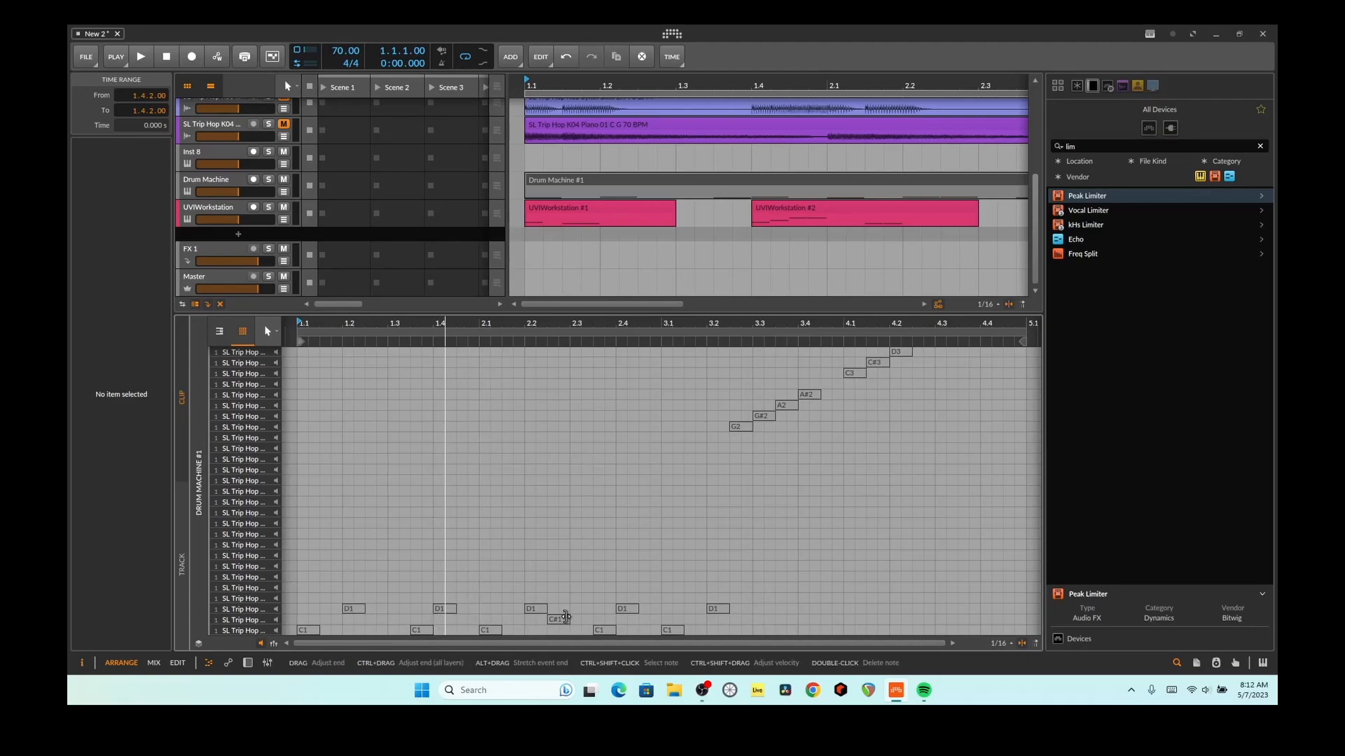
pyautogui.press('space')
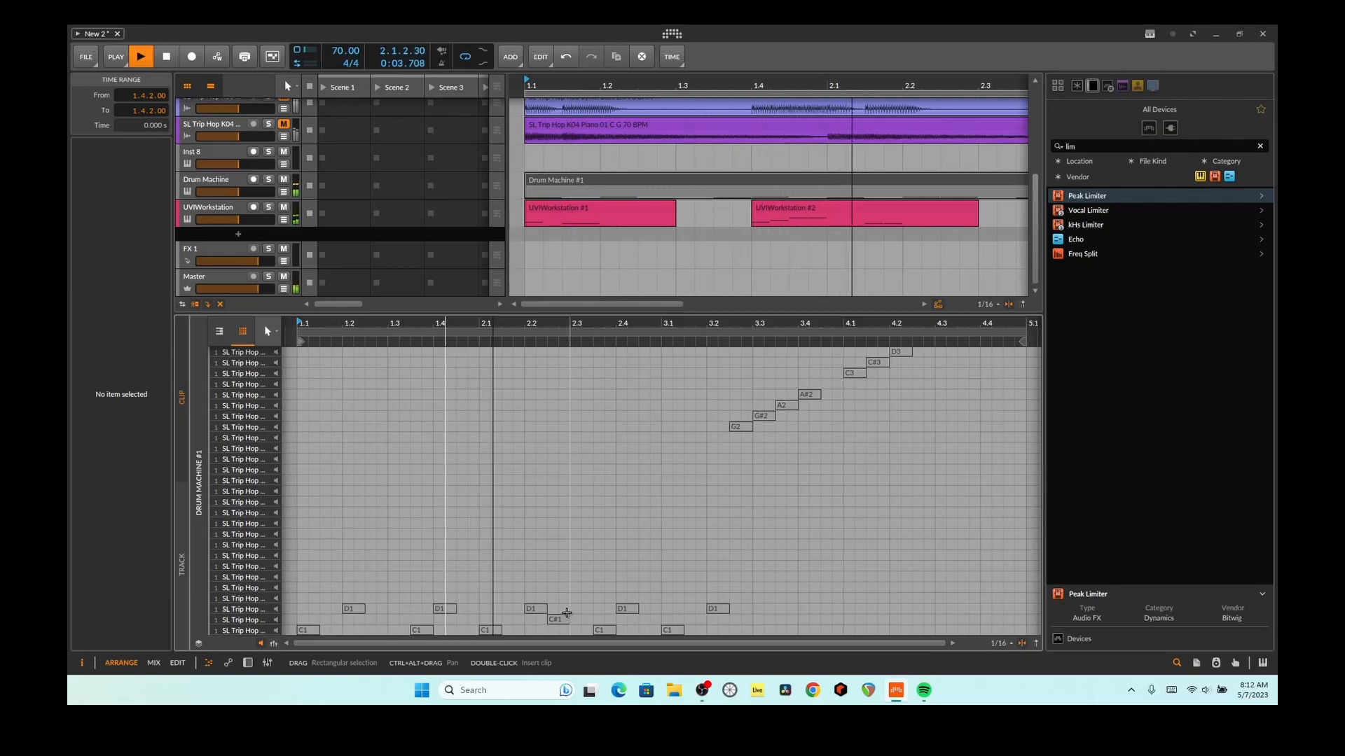
pyautogui.press('space')
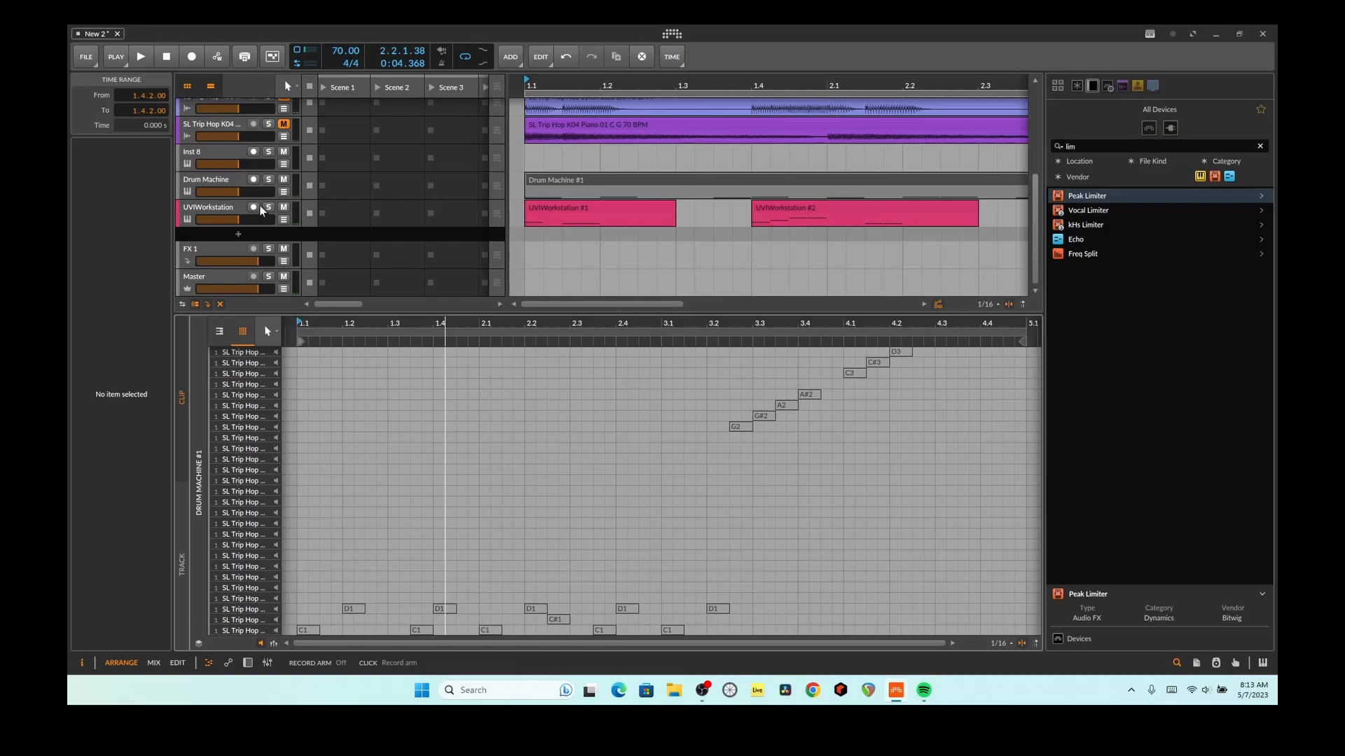
# Solo the Drum Machine track, play it from the start, and bring back the Kontakt track's device chain
pyautogui.click(270, 181)
pyautogui.press('space')
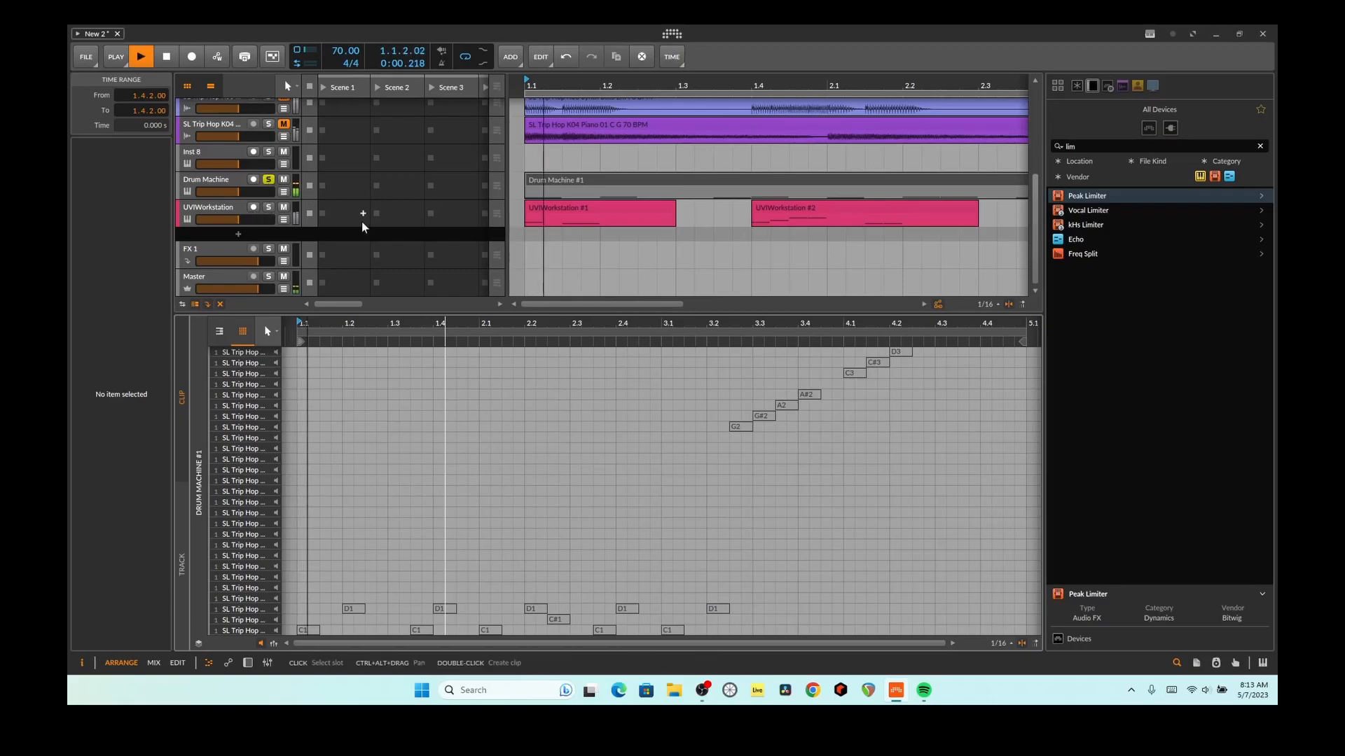
pyautogui.press('space')
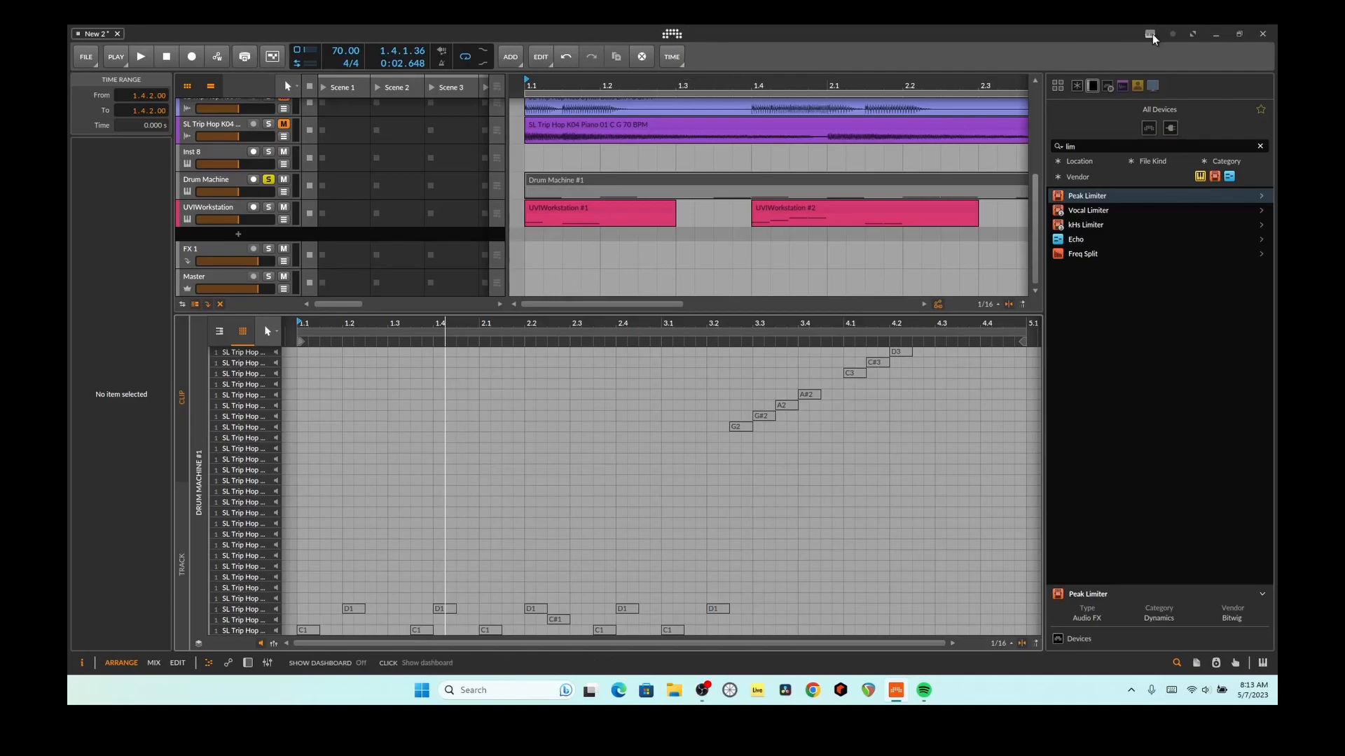
pyautogui.click(247, 663)
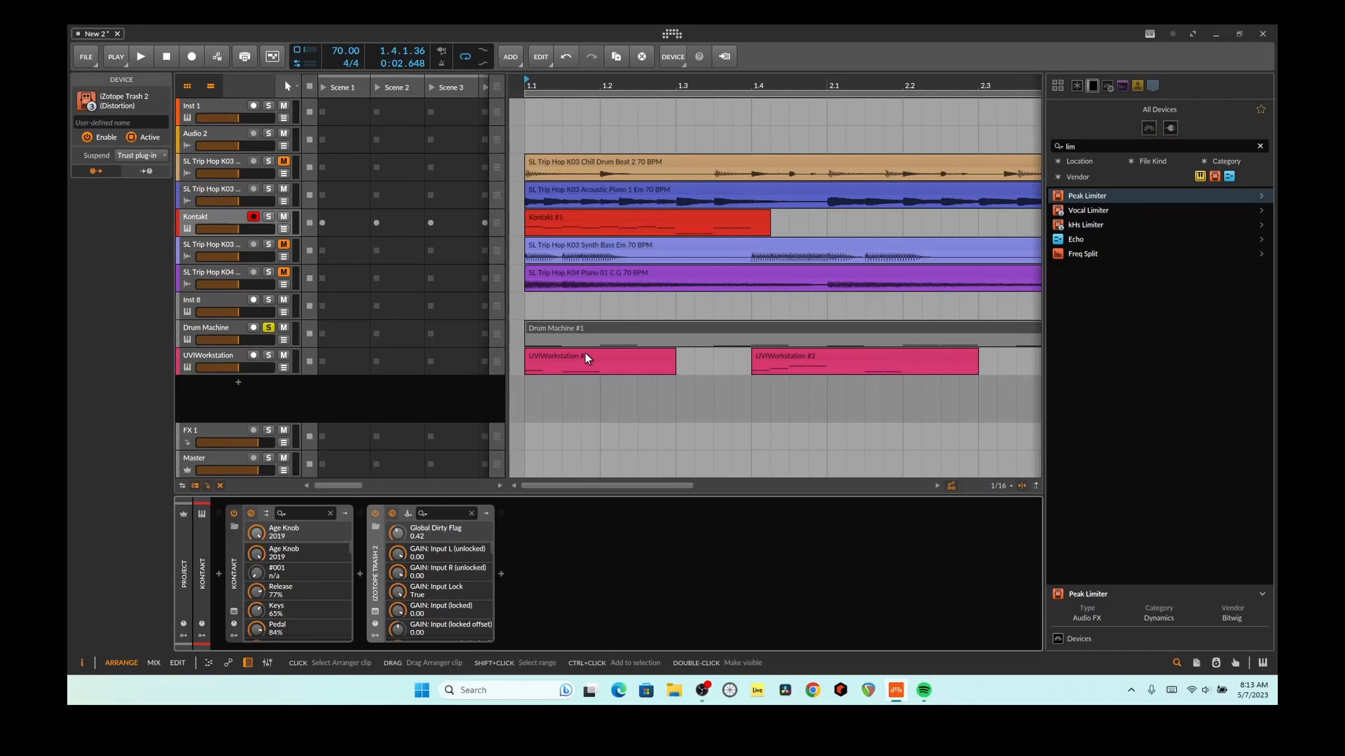
# Search the devices for Humanize and add it to the Drum Machine track
pyautogui.moveTo(1082, 147); pyautogui.dragTo(1024, 148)
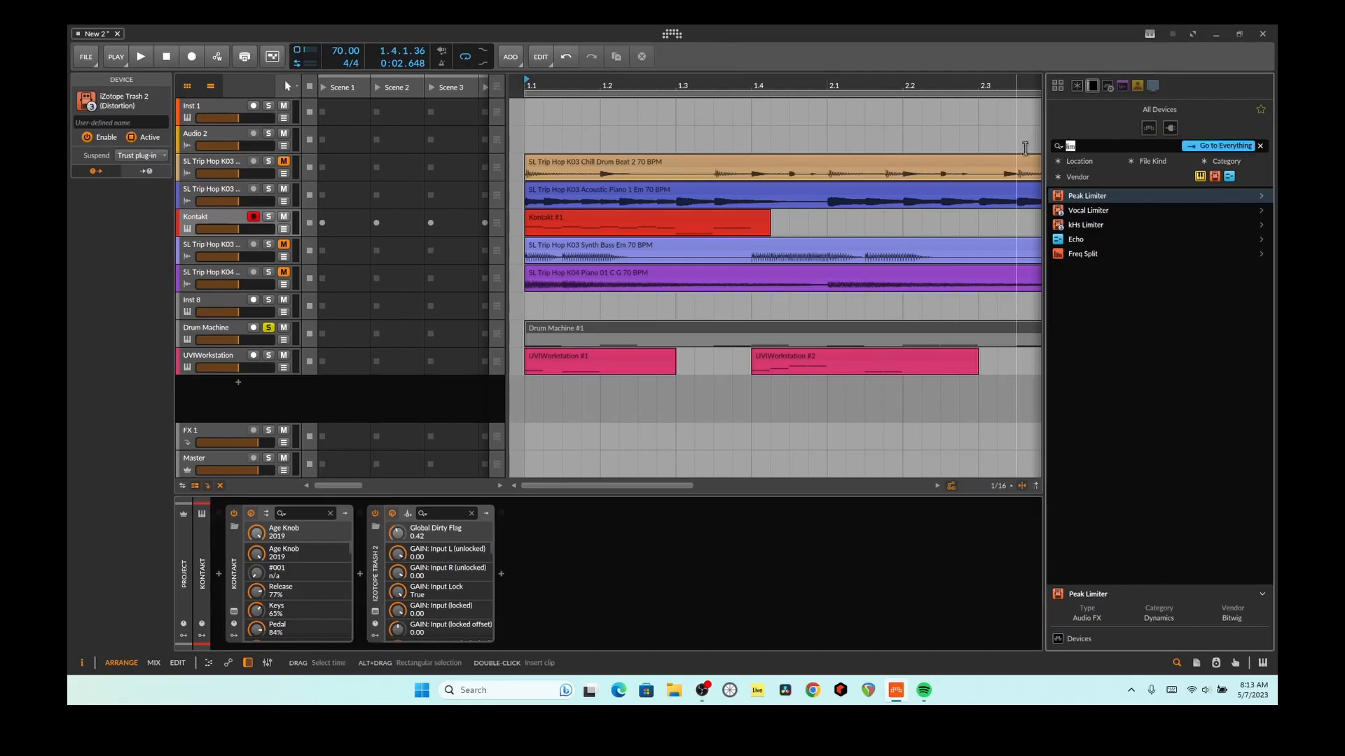
pyautogui.write('hu')
pyautogui.moveTo(1093, 196); pyautogui.dragTo(236, 589)
pyautogui.moveTo(316, 532); pyautogui.dragTo(231, 334)
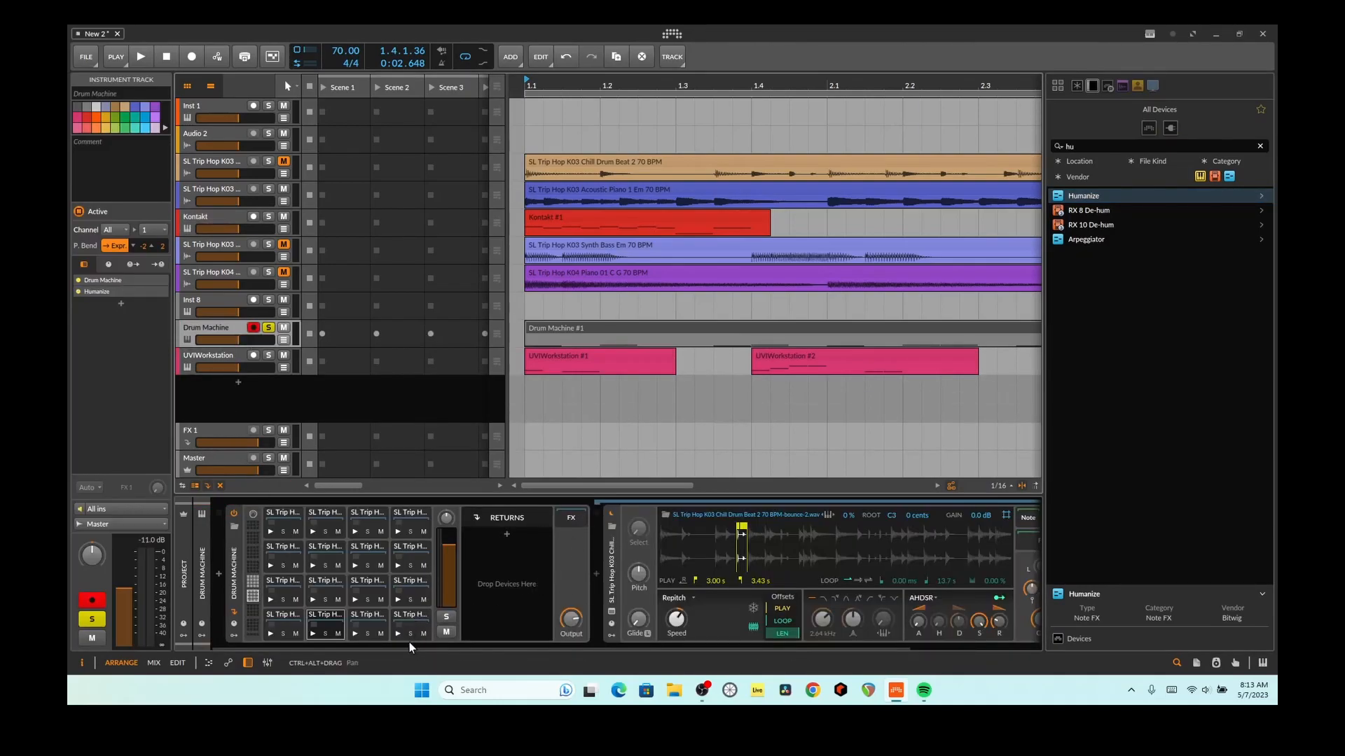
# Move the Humanize device to the start of the chain, ahead of the Drum Machine
pyautogui.moveTo(321, 644); pyautogui.dragTo(502, 647)
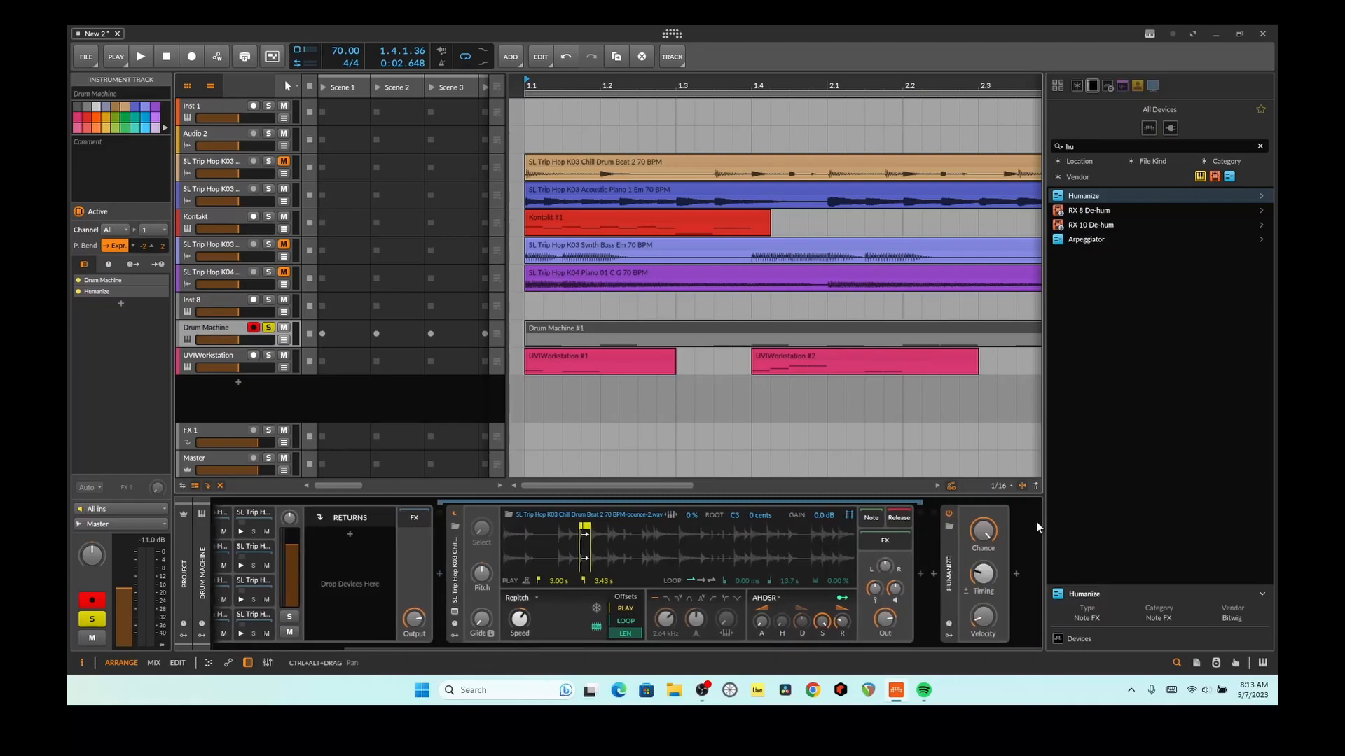
pyautogui.click(949, 574)
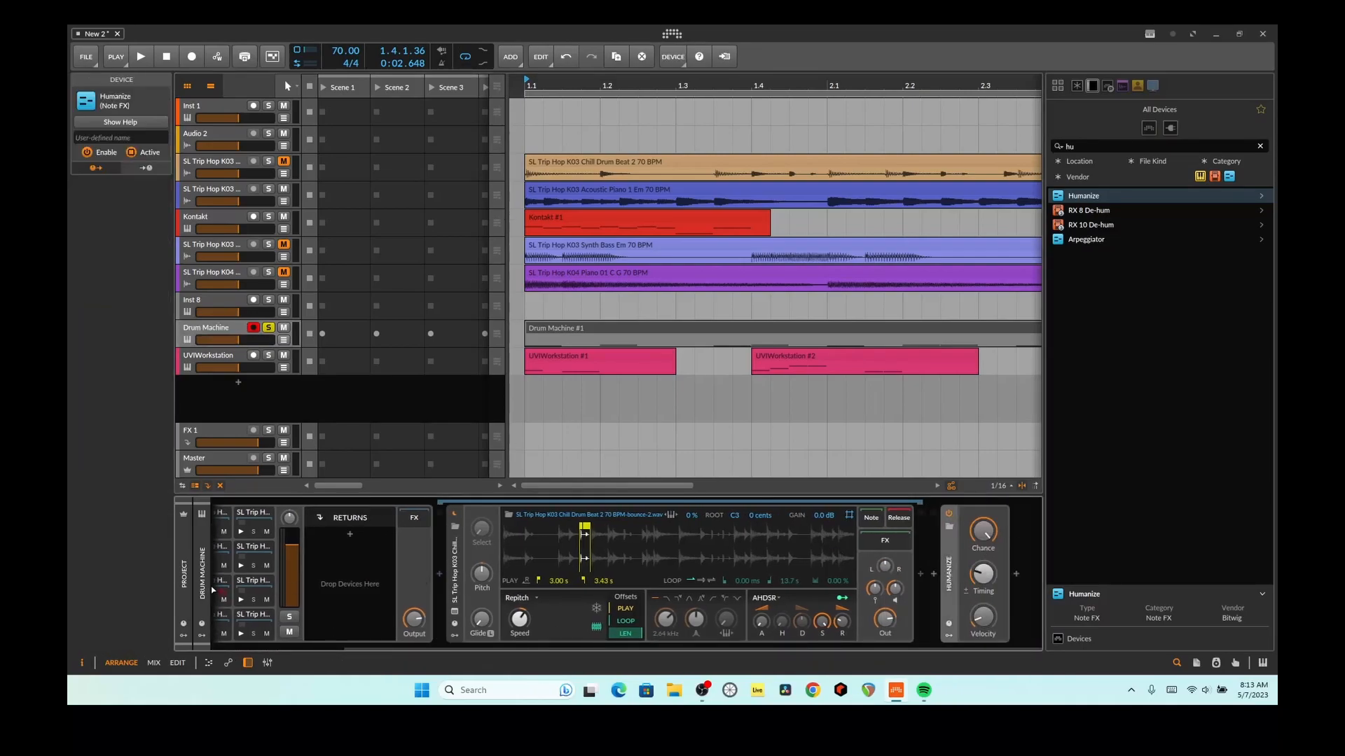
pyautogui.moveTo(112, 593); pyautogui.dragTo(220, 560)
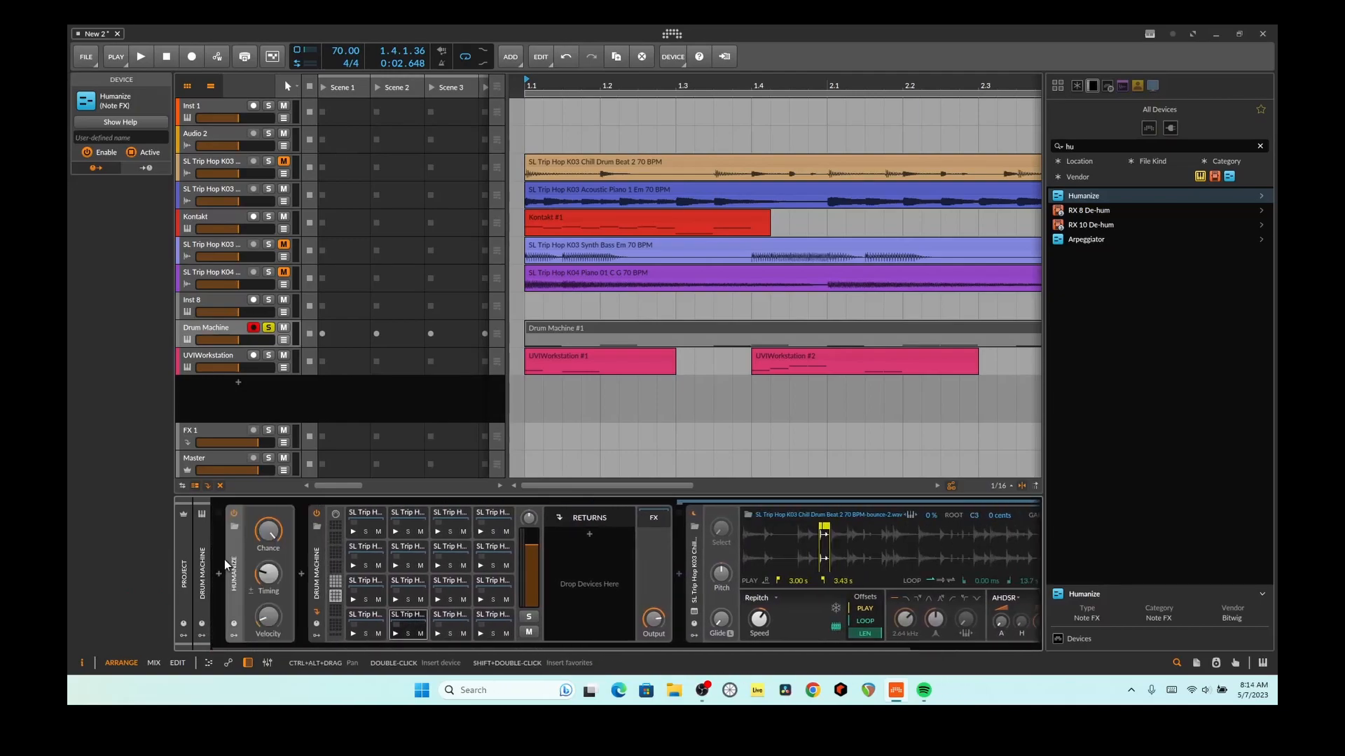
# Play the soloed drums while raising Humanize's timing amount and setting its velocity range to about 32%, and stop playback
pyautogui.press('space')
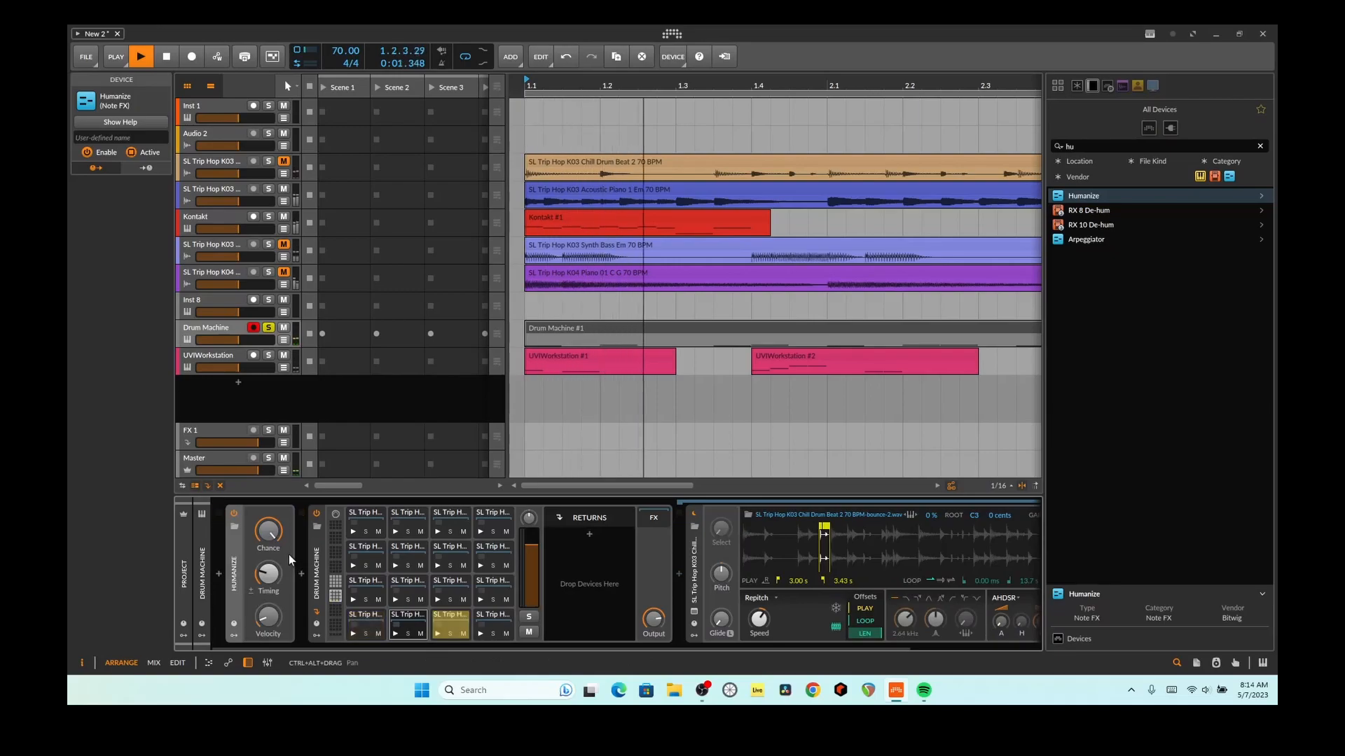
pyautogui.moveTo(268, 574); pyautogui.dragTo(268, 562)
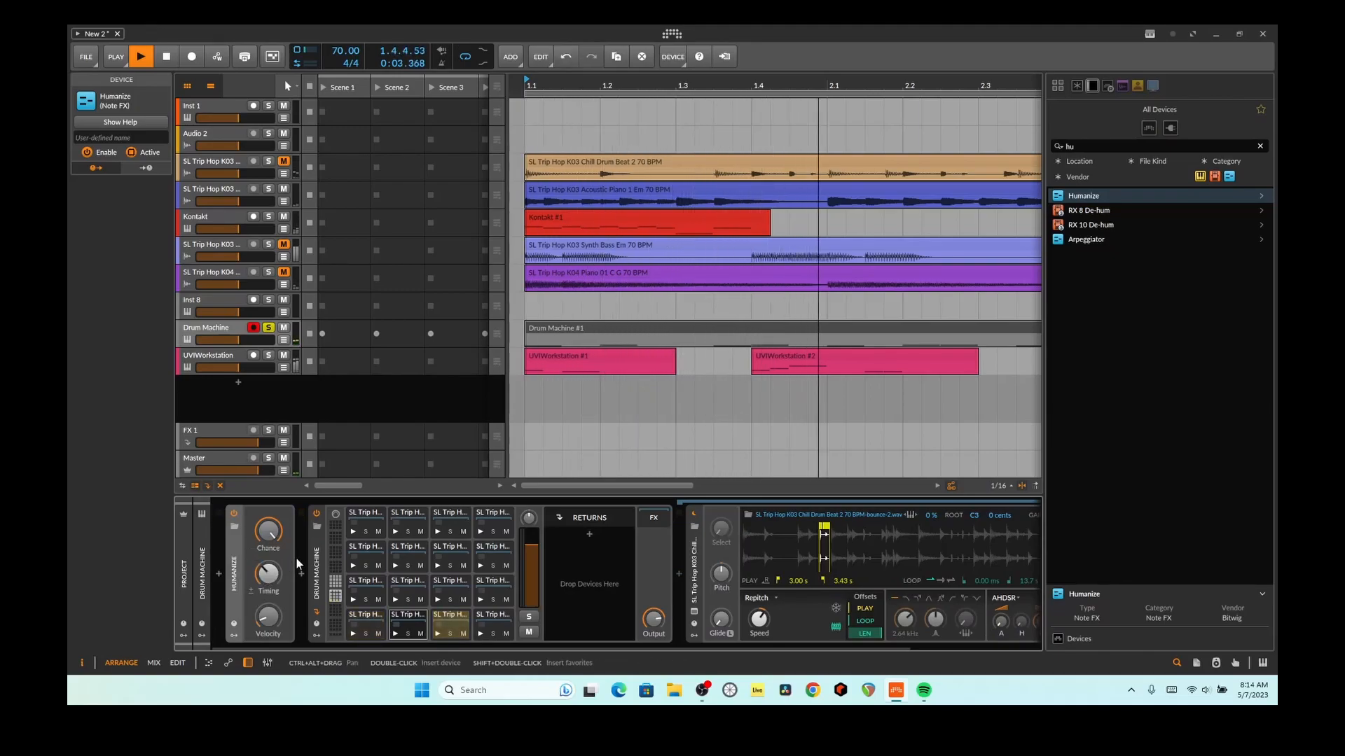
pyautogui.moveTo(269, 532)
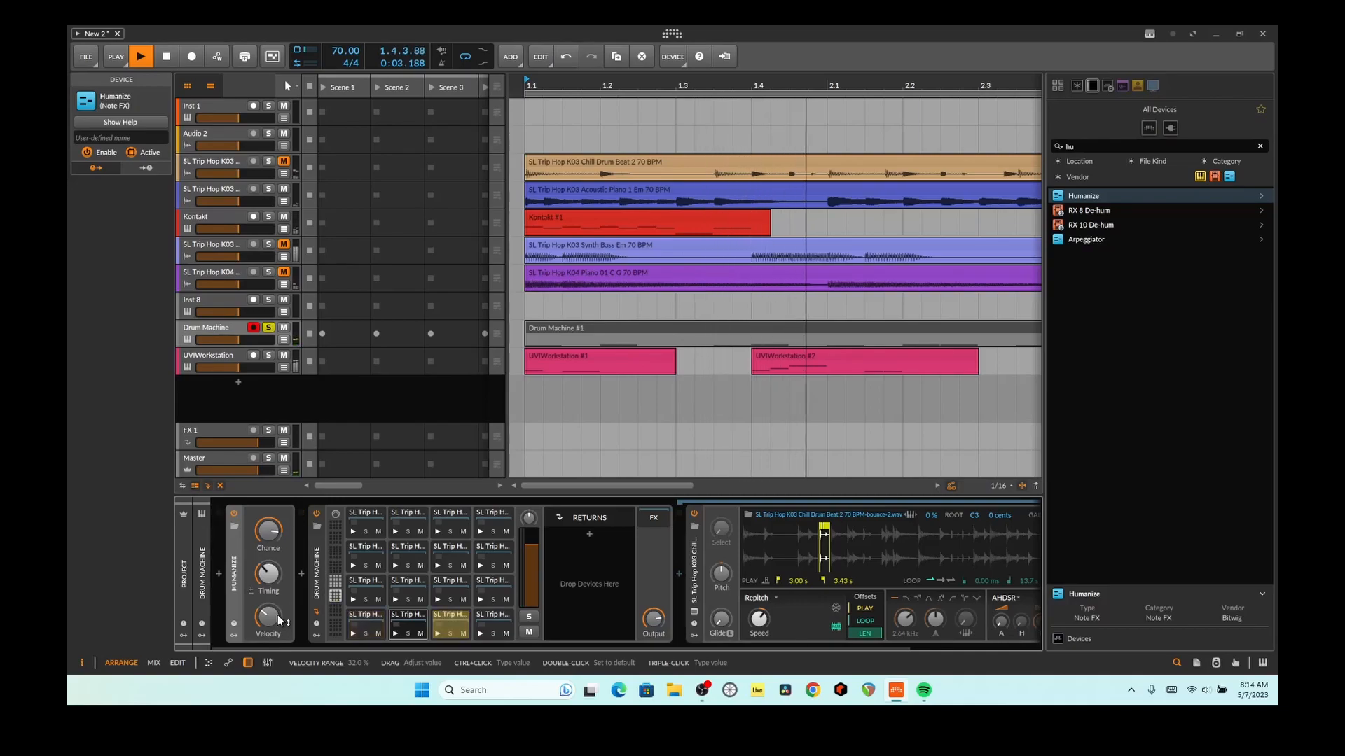
pyautogui.moveTo(273, 582); pyautogui.dragTo(274, 564)
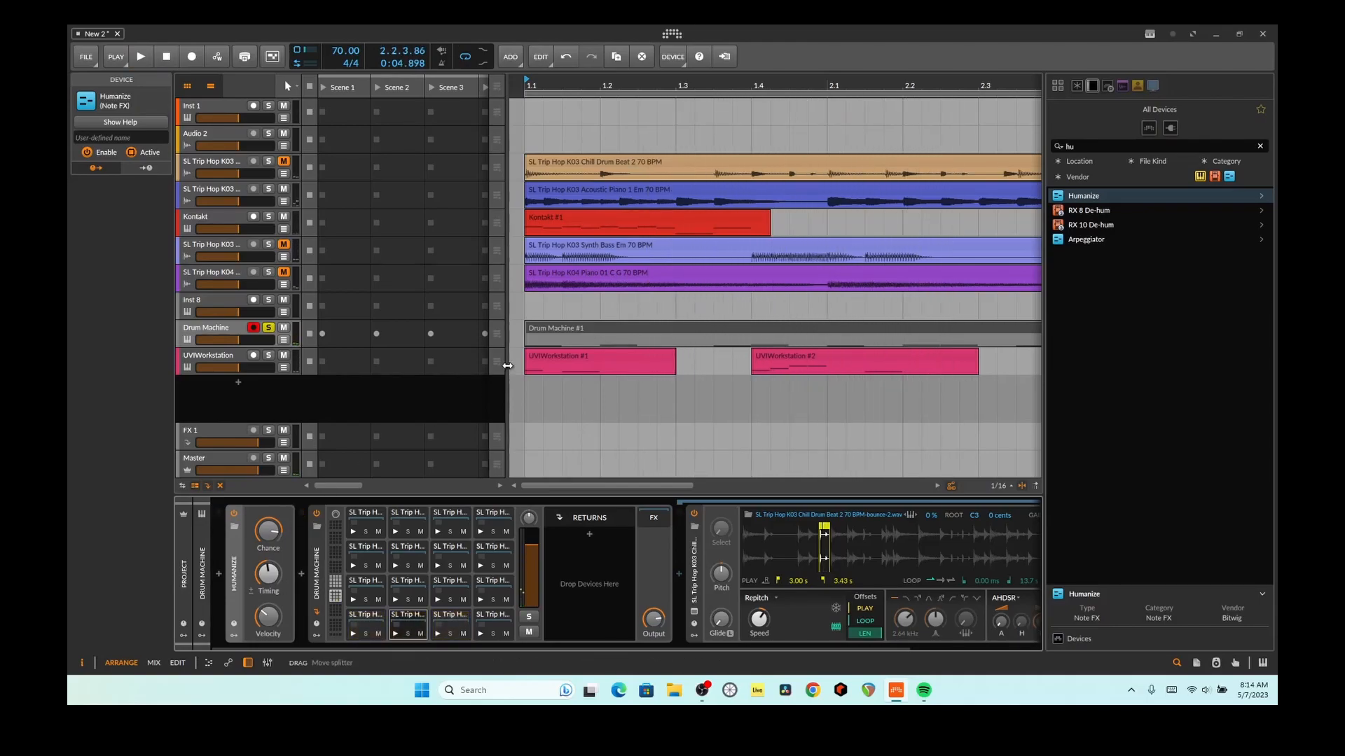
pyautogui.press('space')
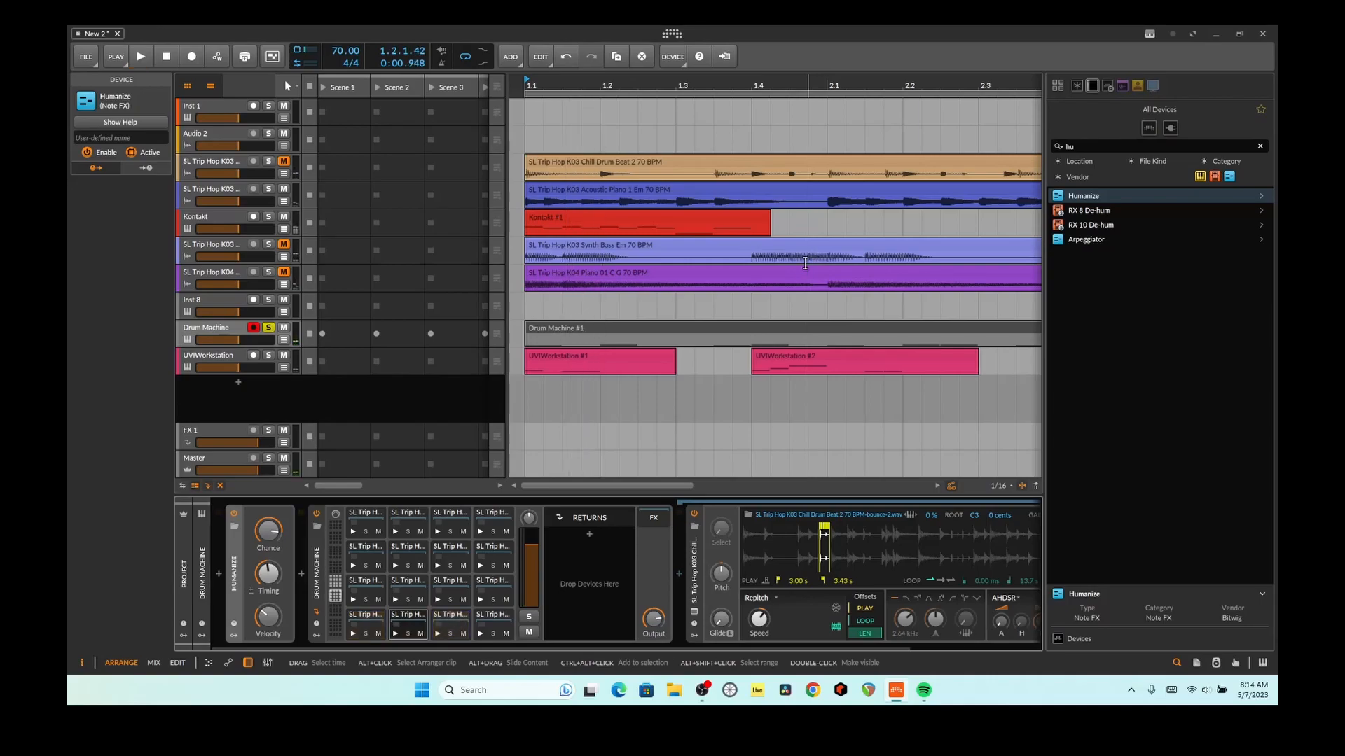
pyautogui.scroll(-2, 805, 263)
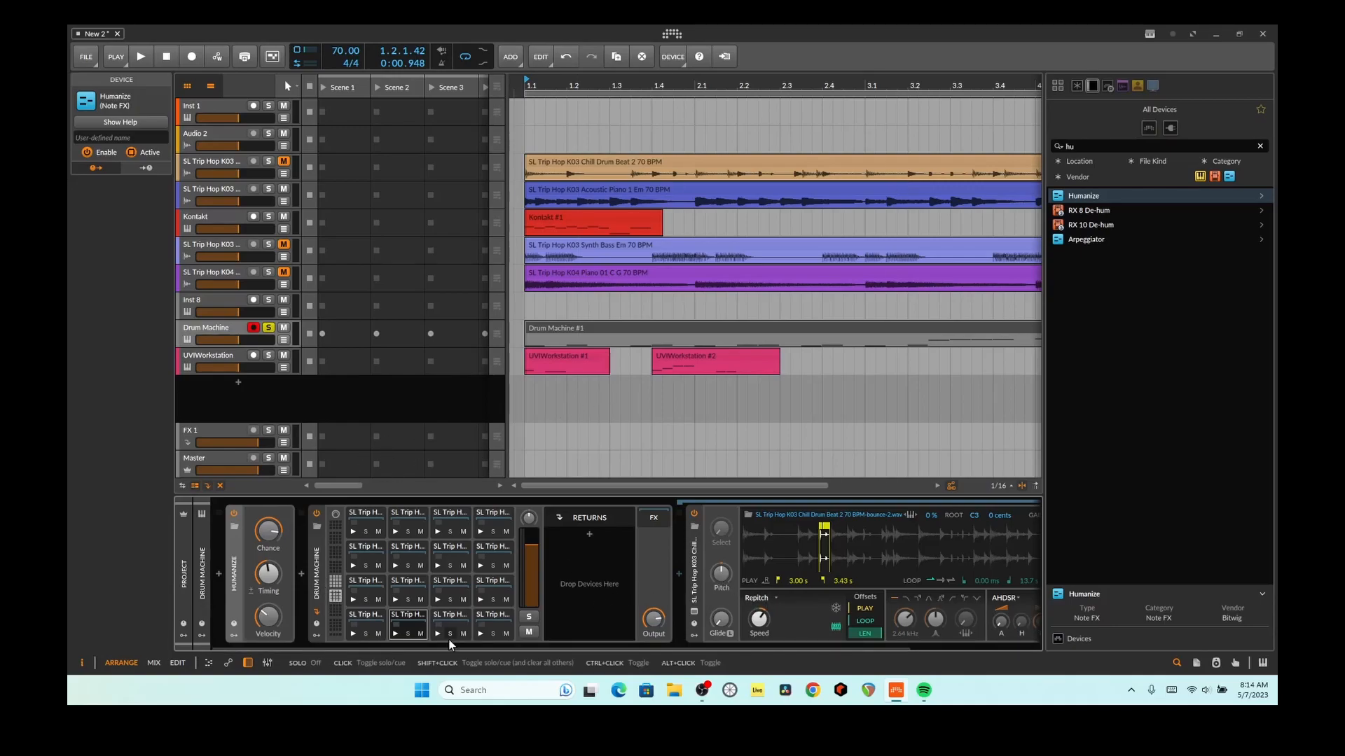
pyautogui.moveTo(439, 645); pyautogui.dragTo(343, 646)
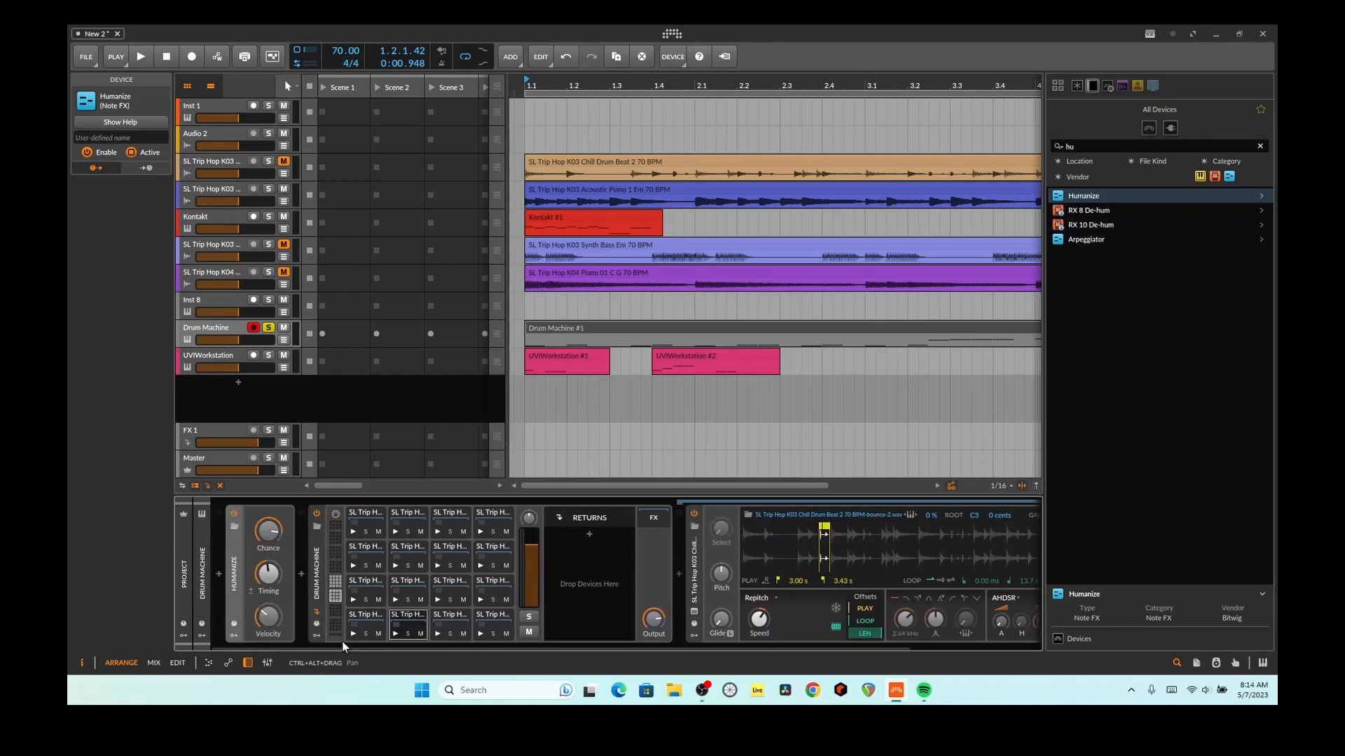